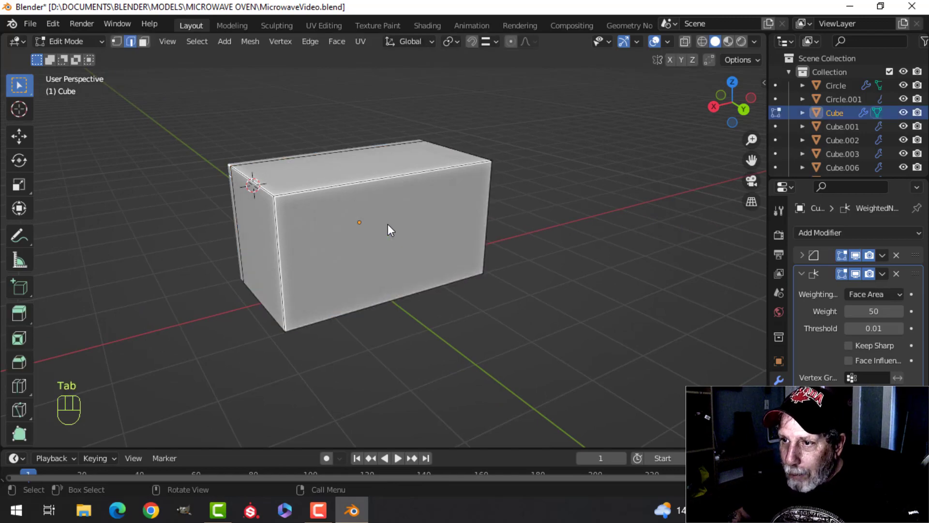
# Duplicate the cube's back face, move the copy about 0.39 m outward along Y, and separate it into its own object.
pyautogui.press('3')
pyautogui.moveTo(417, 214); pyautogui.dragTo(469, 236, button='middle')
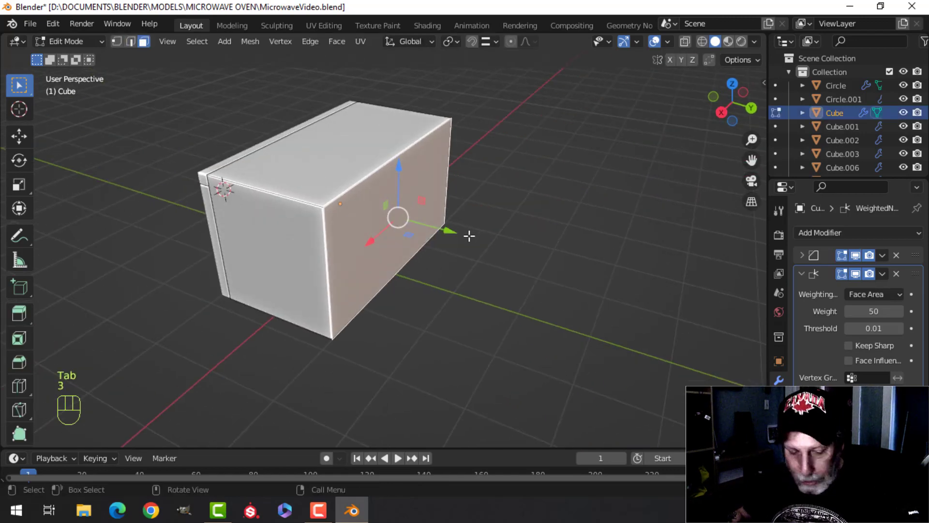
pyautogui.hotkey('shift', 'd')
pyautogui.rightClick(469, 235)
pyautogui.moveTo(455, 231); pyautogui.dragTo(480, 236)
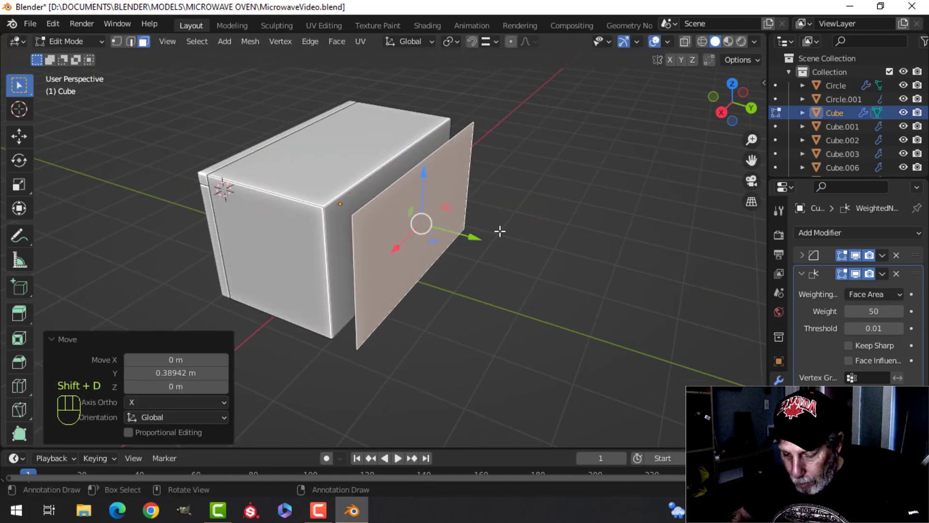
pyautogui.press('p')
pyautogui.click(484, 231)
pyautogui.press('Tab')
pyautogui.click(445, 217)
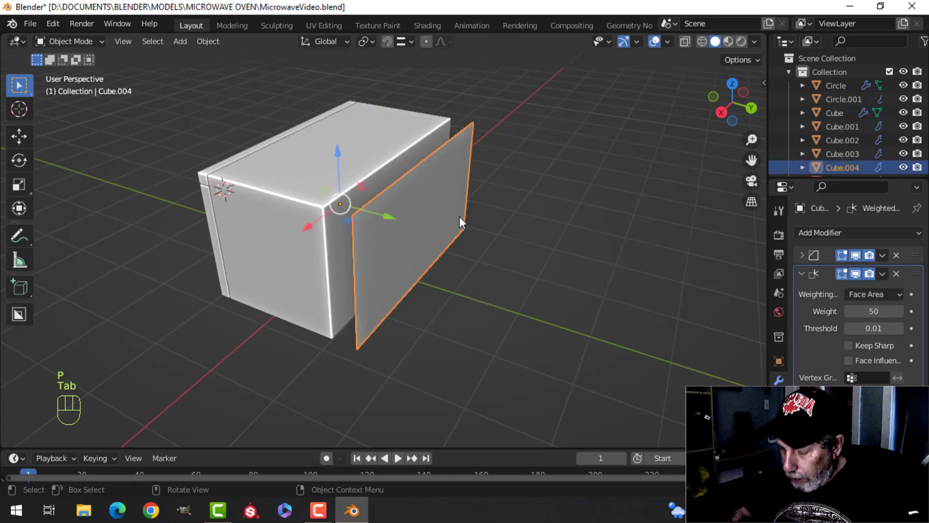
# Scale the separated back panel to about 0.962 overall, then to about 0.984 along Z.
pyautogui.press('ctrl+KP_1')
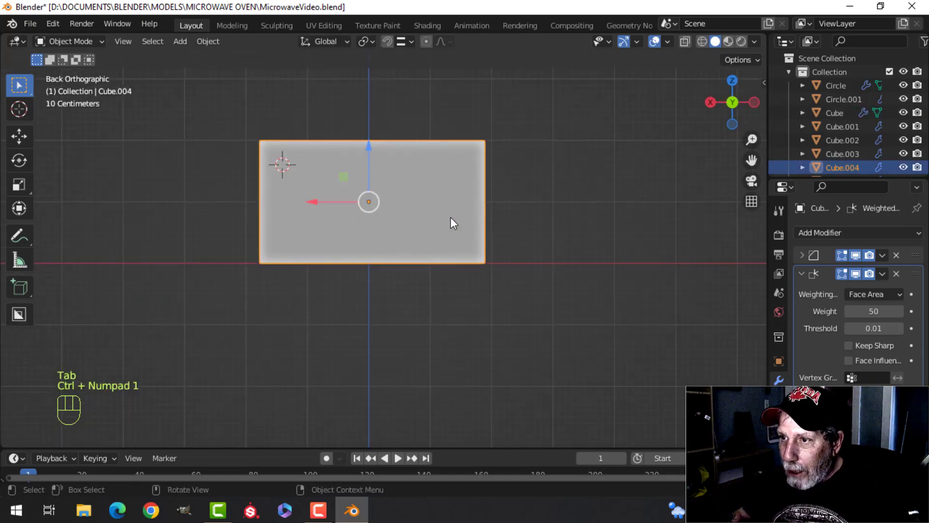
pyautogui.press('Tab')
pyautogui.press('a')
pyautogui.press('s')
pyautogui.moveTo(533, 187); pyautogui.dragTo(529, 187)
pyautogui.click(522, 187)
pyautogui.scroll(2, 416, 228)
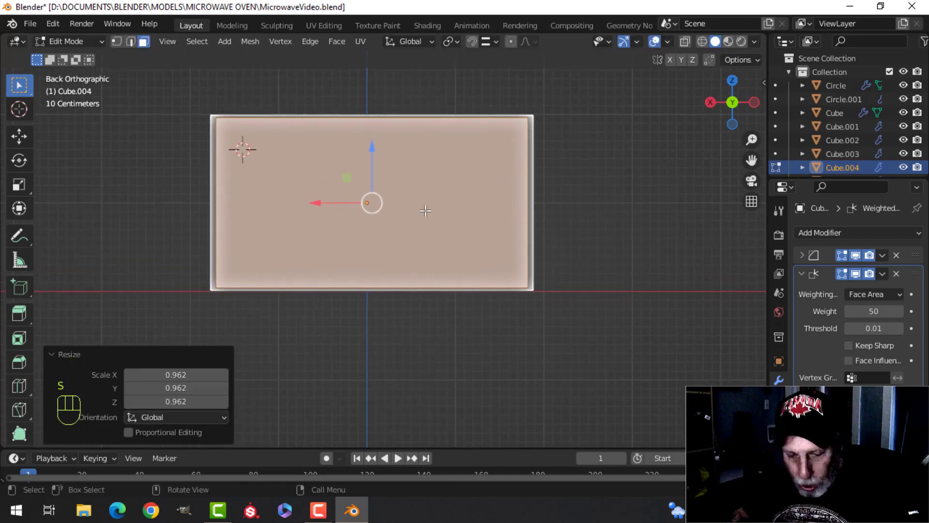
pyautogui.press('s')
pyautogui.press('z')
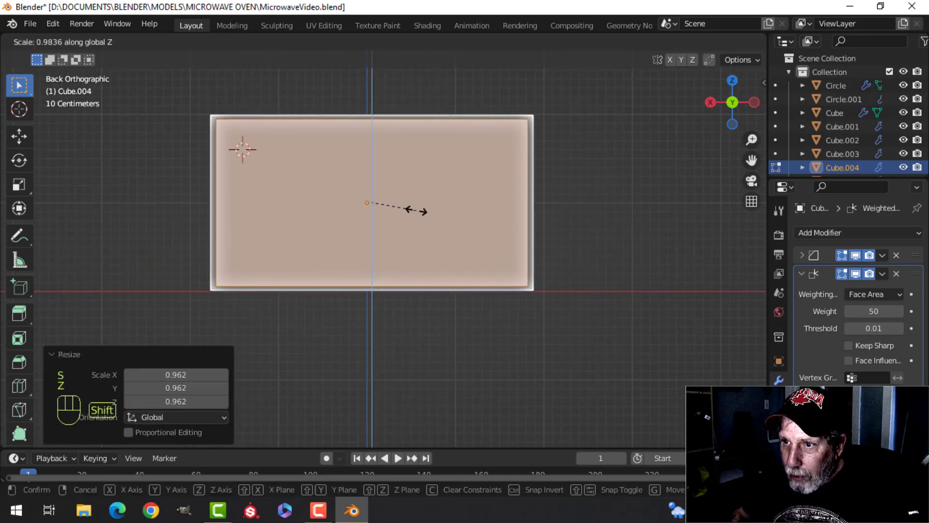
pyautogui.click(409, 203)
pyautogui.moveTo(408, 204); pyautogui.dragTo(485, 235, button='middle')
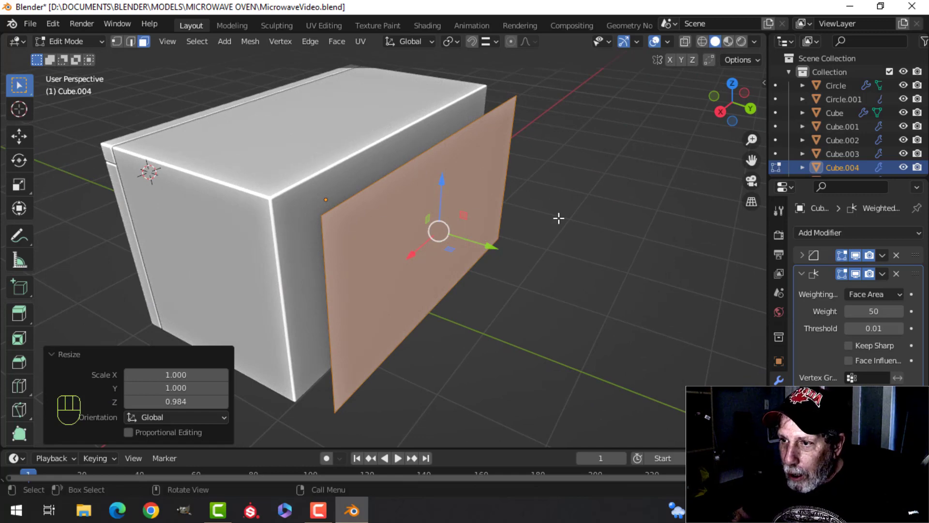
# Add a centred vertical loop cut that splits the back panel into two halves.
pyautogui.moveTo(557, 204); pyautogui.dragTo(395, 175, button='middle')
pyautogui.hotkey('ctrl', 'r')
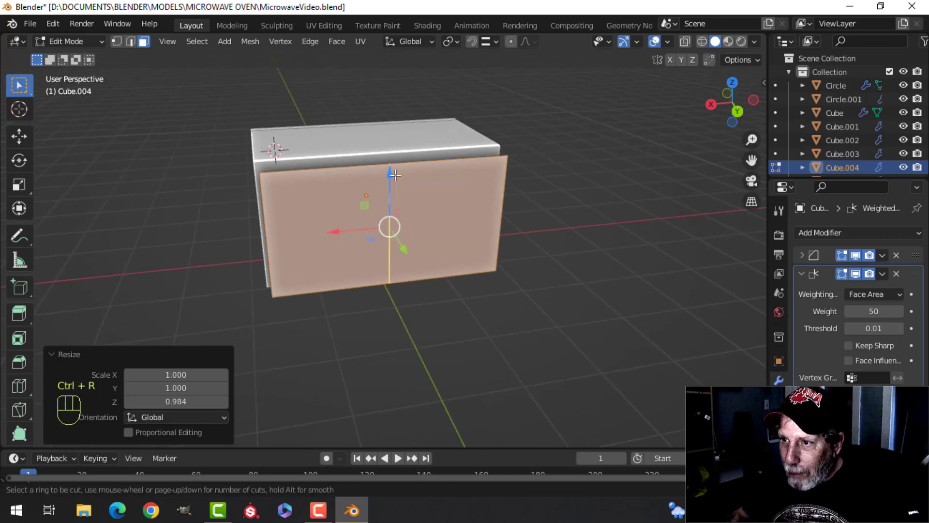
pyautogui.click(390, 174)
pyautogui.rightClick(446, 193)
pyautogui.hotkey('alt', 'a')
pyautogui.moveTo(446, 194); pyautogui.dragTo(374, 205, button='middle')
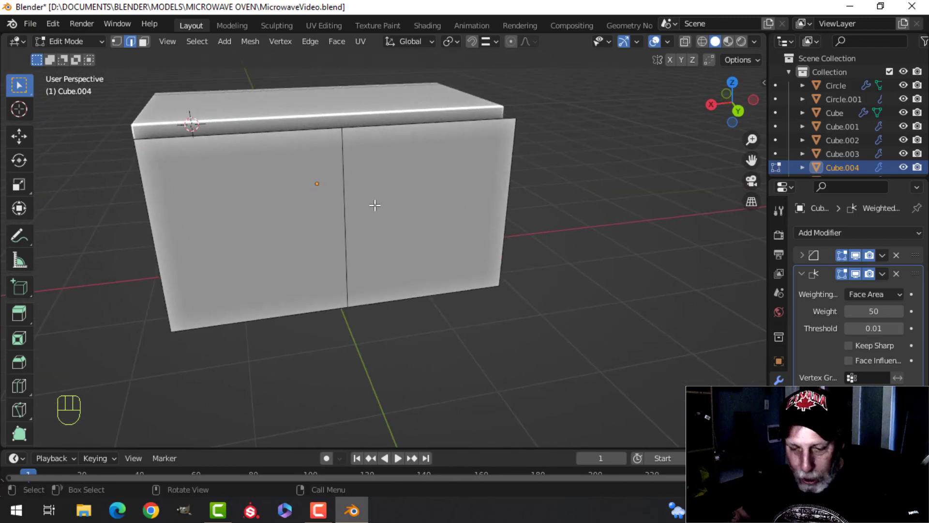
# Duplicate the back panel's right half face, move it about 0.146 m outward along Y, and separate it into its own object.
pyautogui.click(395, 190)
pyautogui.moveTo(473, 199); pyautogui.dragTo(531, 206, button='middle')
pyautogui.hotkey('shift', 'd')
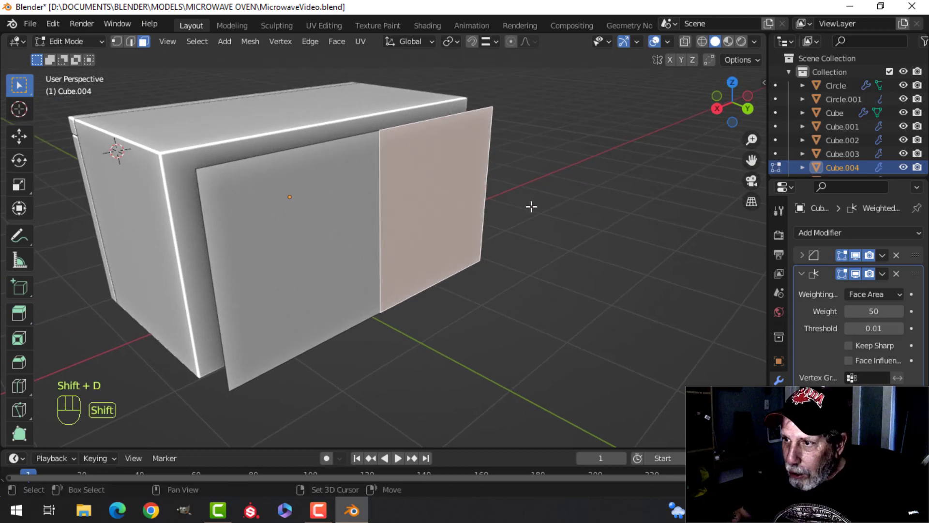
pyautogui.rightClick(530, 206)
pyautogui.moveTo(484, 223); pyautogui.dragTo(496, 227)
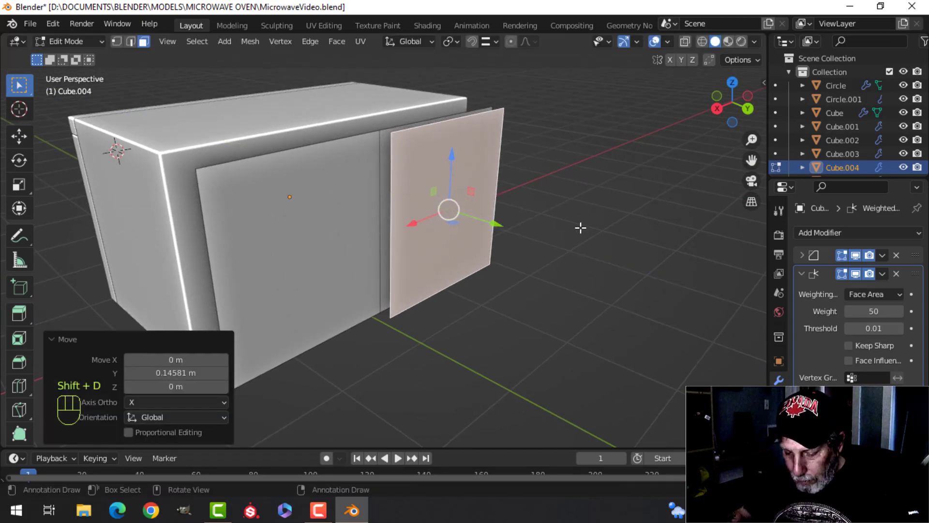
pyautogui.press('p')
pyautogui.click(581, 228)
pyautogui.press('Tab')
pyautogui.click(455, 184)
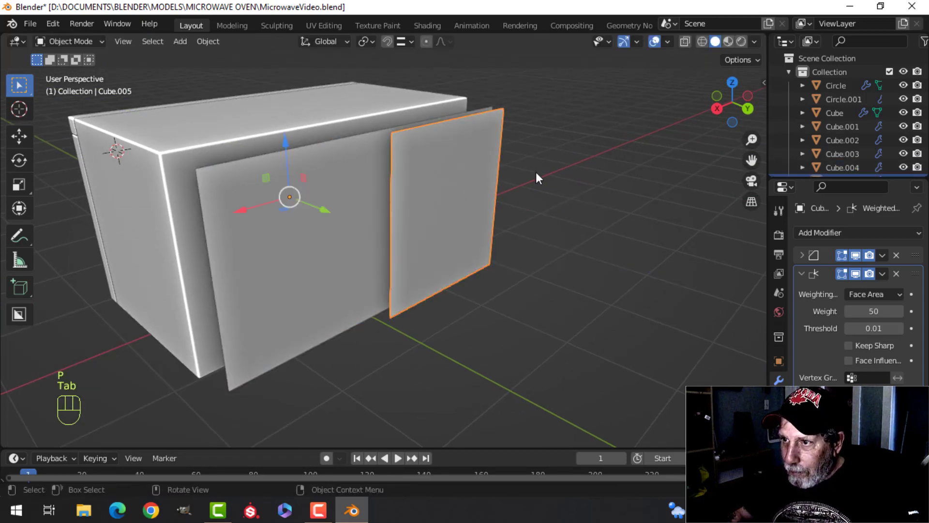
# Scale the small separated panel to about 0.646 and inset its face by about 0.187 m.
pyautogui.press('Tab')
pyautogui.press('a')
pyautogui.press('s')
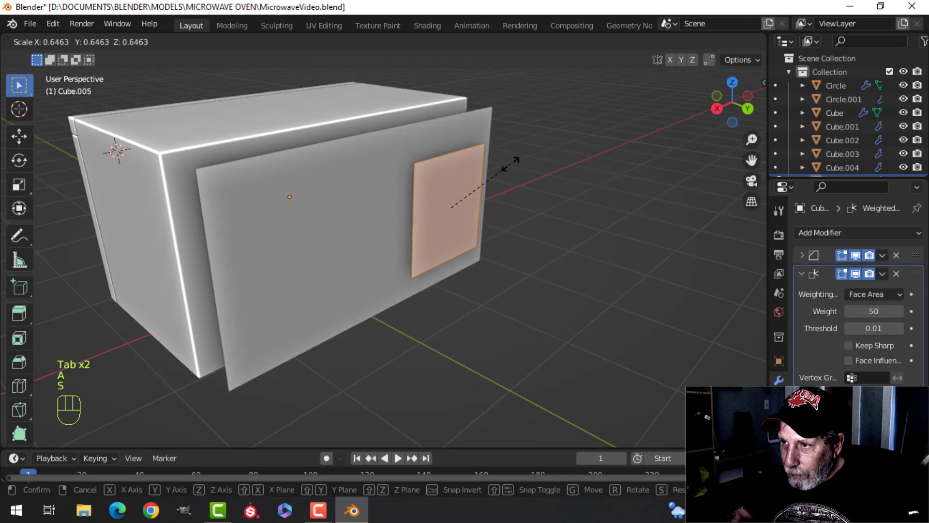
pyautogui.click(511, 164)
pyautogui.moveTo(494, 170); pyautogui.dragTo(486, 152, button='middle')
pyautogui.press('i')
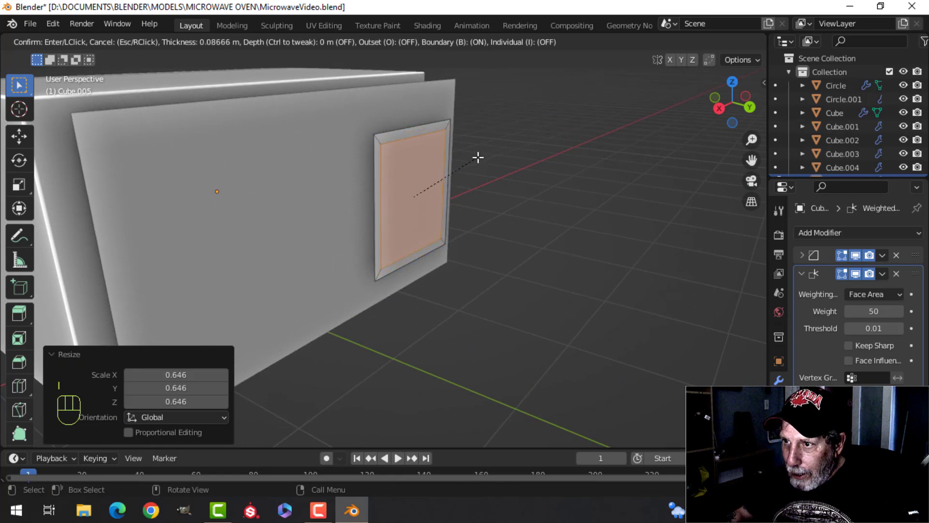
pyautogui.click(467, 160)
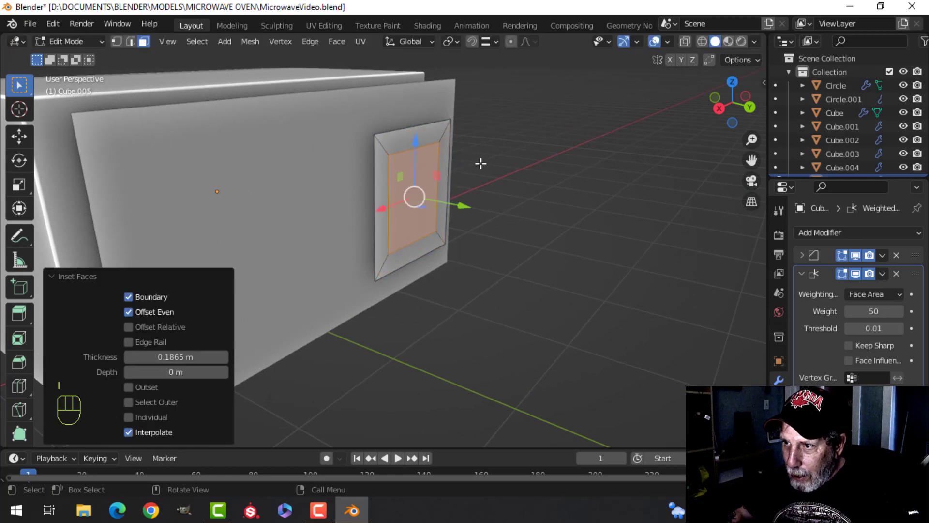
# Pull the inset face outward along Y to form a raised housing with sloped sides.
pyautogui.moveTo(481, 162); pyautogui.dragTo(430, 186, button='middle')
pyautogui.moveTo(429, 187); pyautogui.dragTo(460, 188)
pyautogui.moveTo(479, 179); pyautogui.dragTo(397, 184, button='middle')
pyautogui.scroll(2, 461, 145)
pyautogui.hotkey('alt', 'a')
pyautogui.scroll(-3, 426, 162)
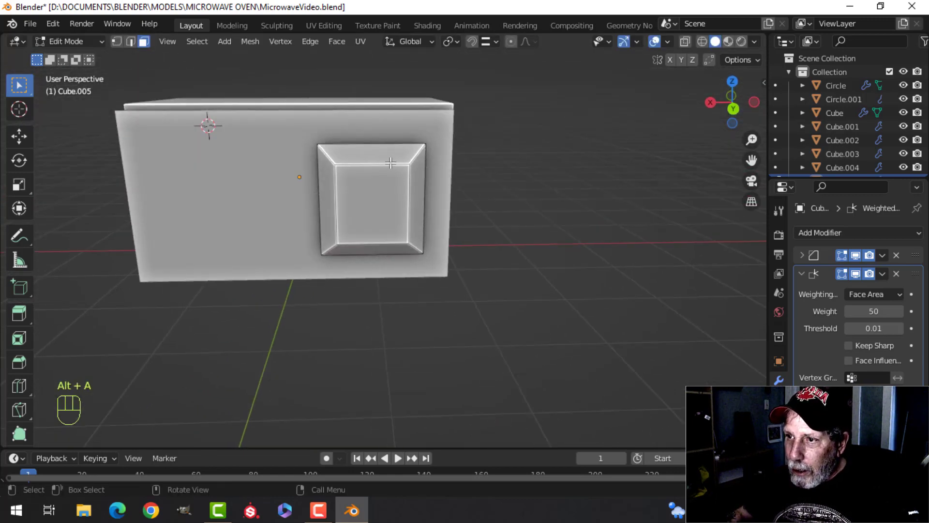
# Extrude the housing's outer edge loop and scale it to about 1.21 to create a surrounding flange.
pyautogui.press('2')
pyautogui.keyDown('alt'); pyautogui.keyDown('shift'); pyautogui.click(384, 143); pyautogui.keyUp('shift'); pyautogui.keyUp('alt')
pyautogui.moveTo(455, 159); pyautogui.dragTo(462, 168, button='middle')
pyautogui.press('e')
pyautogui.press('s')
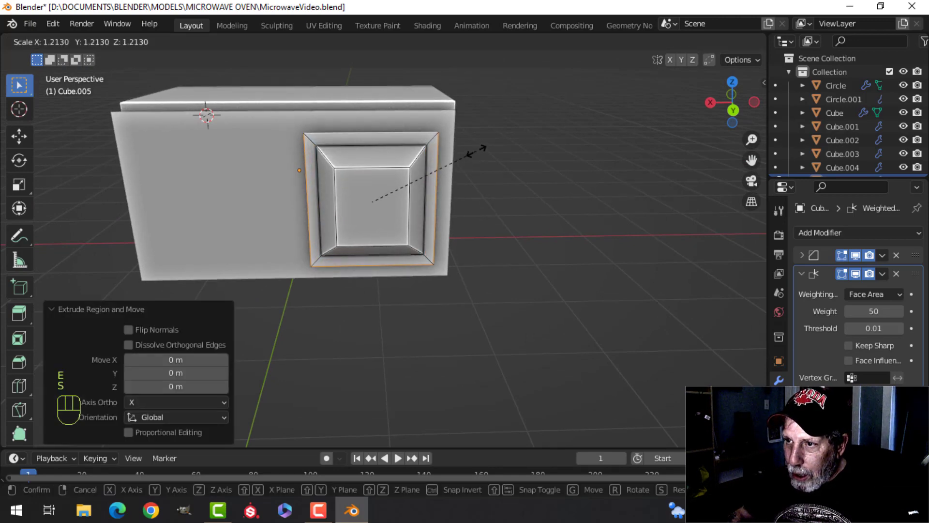
pyautogui.click(485, 147)
# Extrude the flange's outer edge loop a short distance back toward the microwave body along Y.
pyautogui.moveTo(335, 153); pyautogui.dragTo(438, 229, button='middle')
pyautogui.press('e')
pyautogui.click(434, 228)
pyautogui.moveTo(434, 227); pyautogui.dragTo(428, 224)
# Move the whole housing about 0.118 m along negative Y, closer to the back panel.
pyautogui.press('a')
pyautogui.moveTo(475, 219); pyautogui.dragTo(498, 224, button='middle')
pyautogui.moveTo(453, 221); pyautogui.dragTo(440, 216)
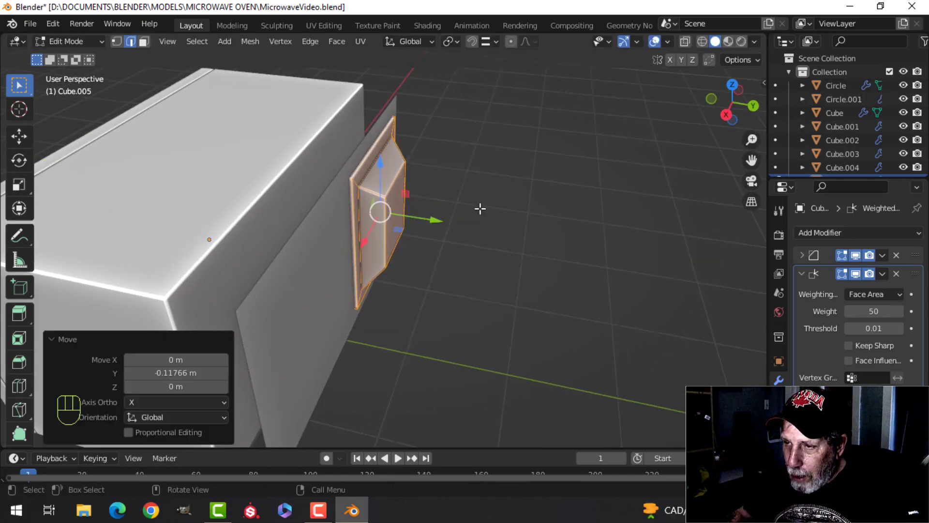
pyautogui.moveTo(480, 207); pyautogui.dragTo(394, 208, button='middle')
pyautogui.press('Tab')
pyautogui.scroll(3, 394, 181)
pyautogui.hotkey('alt', 'a')
pyautogui.scroll(-3, 386, 168)
pyautogui.click(416, 208)
# Bevel the four sets of corner edges of the housing and flange with 4 segments and a width of about 0.141 m.
pyautogui.press('Tab')
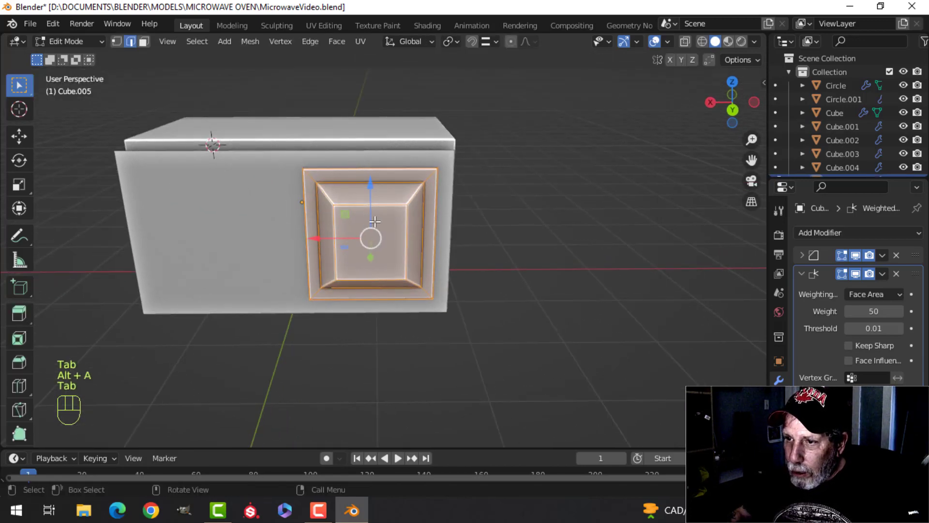
pyautogui.hotkey('alt', 'a')
pyautogui.scroll(4, 373, 202)
pyautogui.keyDown('alt'); pyautogui.keyDown('shift'); pyautogui.click(308, 172); pyautogui.keyUp('shift'); pyautogui.keyUp('alt')
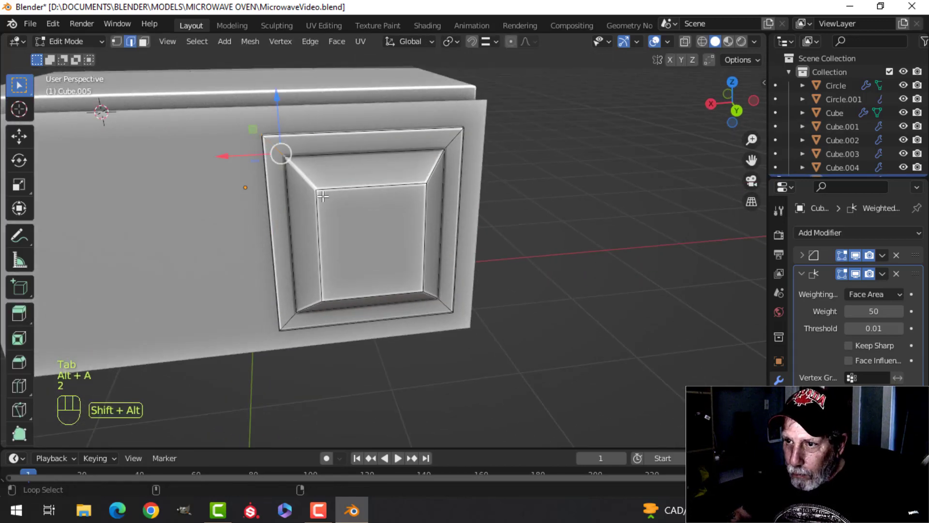
pyautogui.keyDown('alt'); pyautogui.keyDown('shift'); pyautogui.click(304, 308); pyautogui.keyUp('shift'); pyautogui.keyUp('alt')
pyautogui.moveTo(452, 294); pyautogui.dragTo(405, 282, button='middle')
pyautogui.keyDown('alt'); pyautogui.keyDown('shift'); pyautogui.click(404, 298); pyautogui.keyUp('shift'); pyautogui.keyUp('alt')
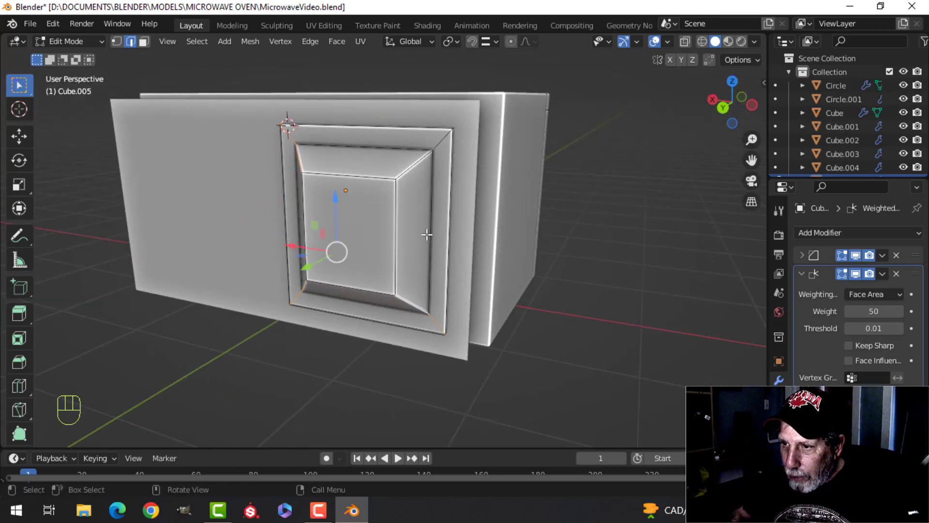
pyautogui.keyDown('alt'); pyautogui.keyDown('shift'); pyautogui.click(408, 171); pyautogui.keyUp('shift'); pyautogui.keyUp('alt')
pyautogui.keyDown('shift'); pyautogui.moveTo(484, 190); pyautogui.dragTo(472, 215, button='middle'); pyautogui.keyUp('shift')
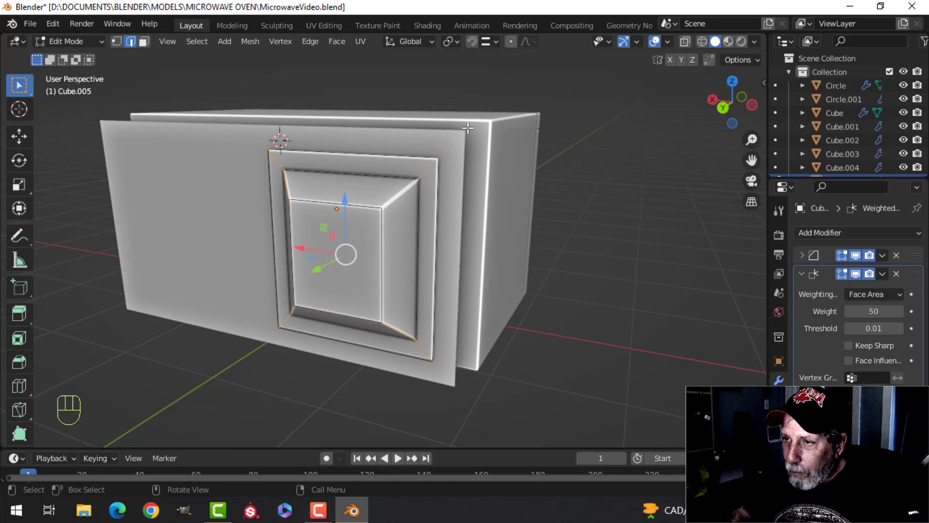
pyautogui.hotkey('ctrl', 'b')
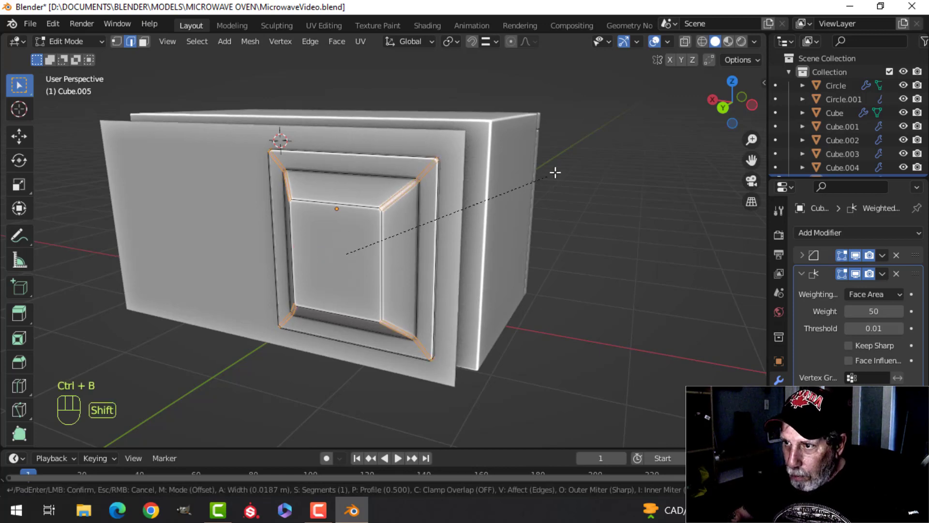
pyautogui.scroll(1, 688, 136)
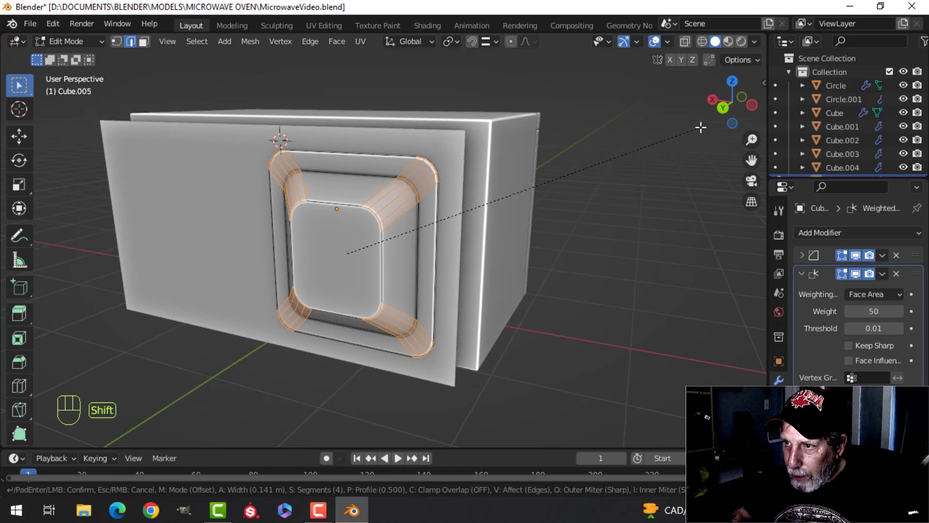
pyautogui.click(701, 128)
pyautogui.hotkey('alt', 'a')
# Inset the housing's front face by about 0.075 m and extrude it inward by about 0.023 m.
pyautogui.moveTo(435, 209); pyautogui.dragTo(427, 221, button='middle')
pyautogui.scroll(3, 427, 221)
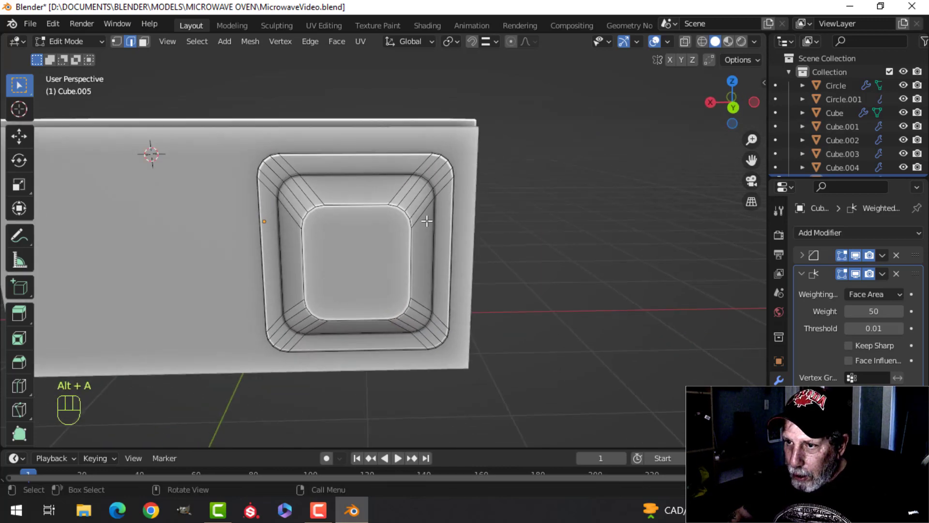
pyautogui.keyDown('alt'); pyautogui.click(364, 206); pyautogui.keyUp('alt')
pyautogui.moveTo(364, 207); pyautogui.dragTo(466, 228, button='middle')
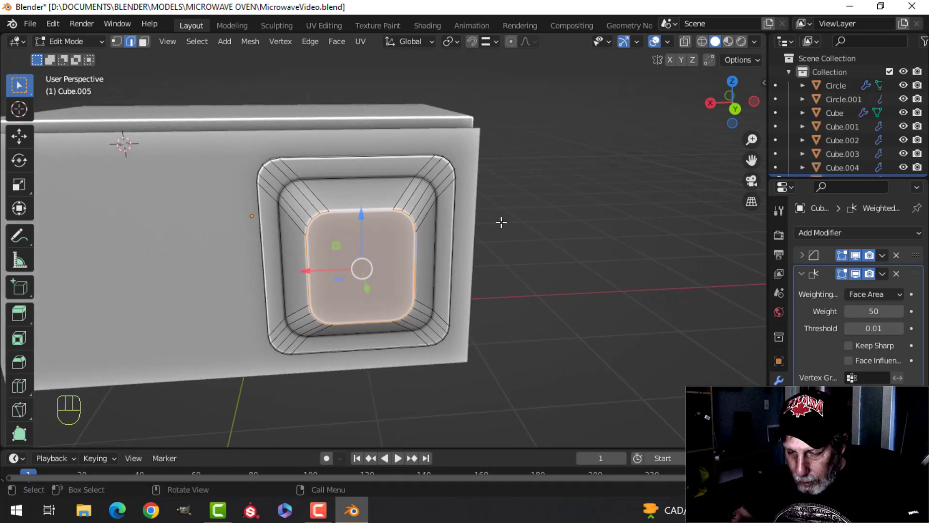
pyautogui.press('i')
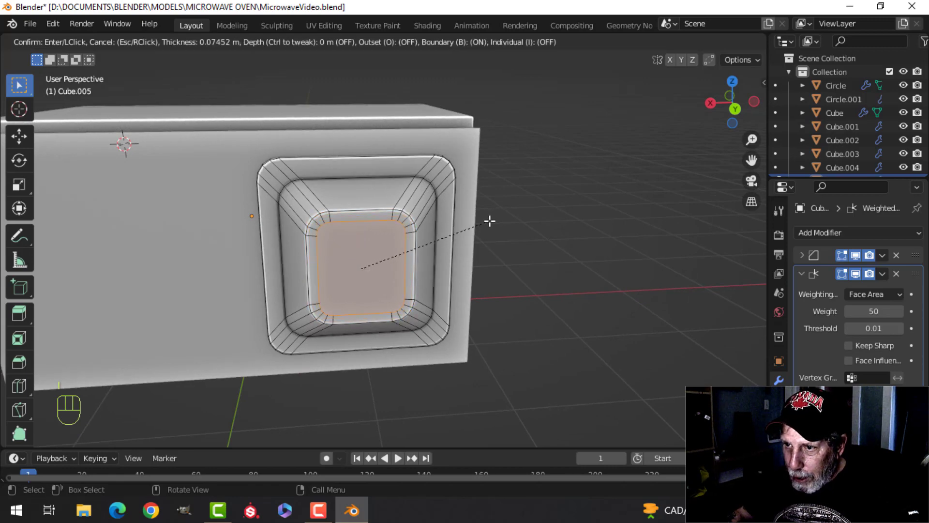
pyautogui.click(490, 221)
pyautogui.moveTo(490, 221); pyautogui.dragTo(514, 228, button='middle')
pyautogui.press('e')
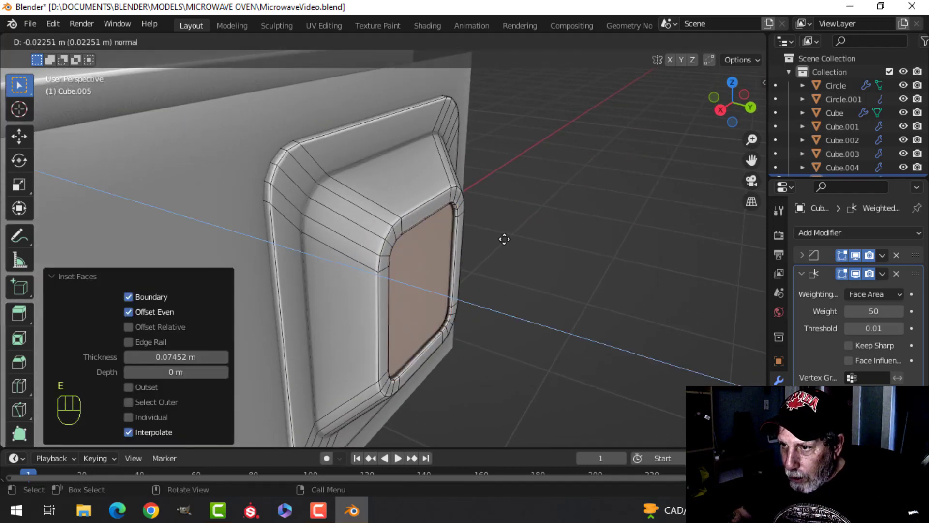
pyautogui.click(506, 239)
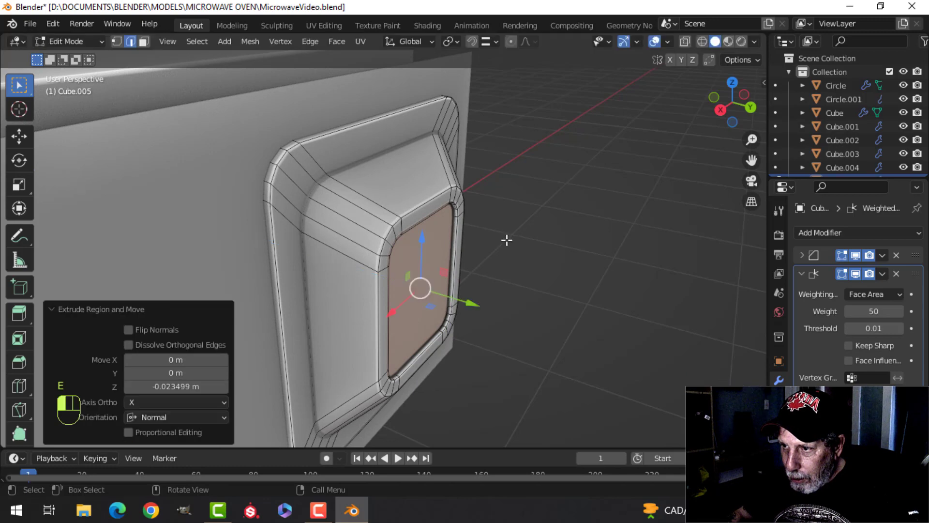
# Separate the recessed centre face from the housing and select it as its own object.
pyautogui.press('p')
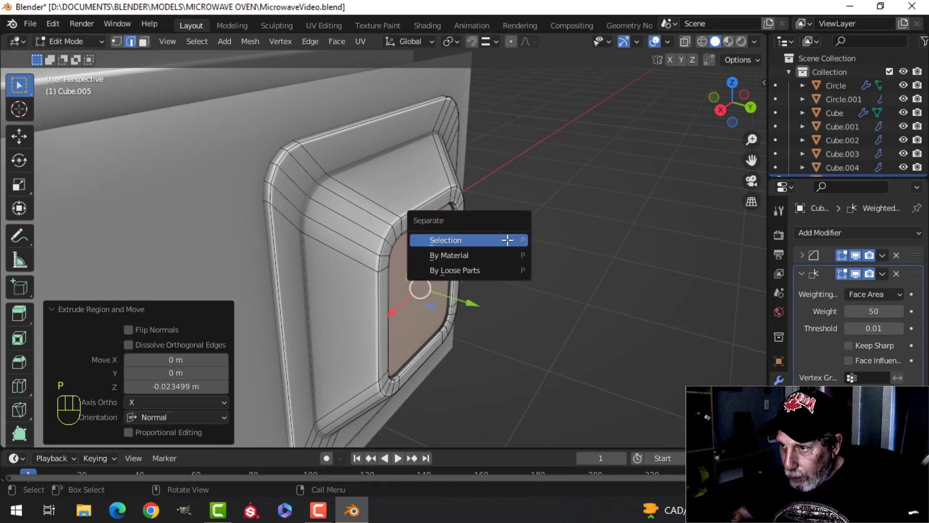
pyautogui.click(505, 241)
pyautogui.press('Tab')
pyautogui.click(422, 255)
# Scale the separated centre face up to about 1.018 so it fills the housing's opening.
pyautogui.moveTo(422, 254); pyautogui.dragTo(478, 236, button='middle')
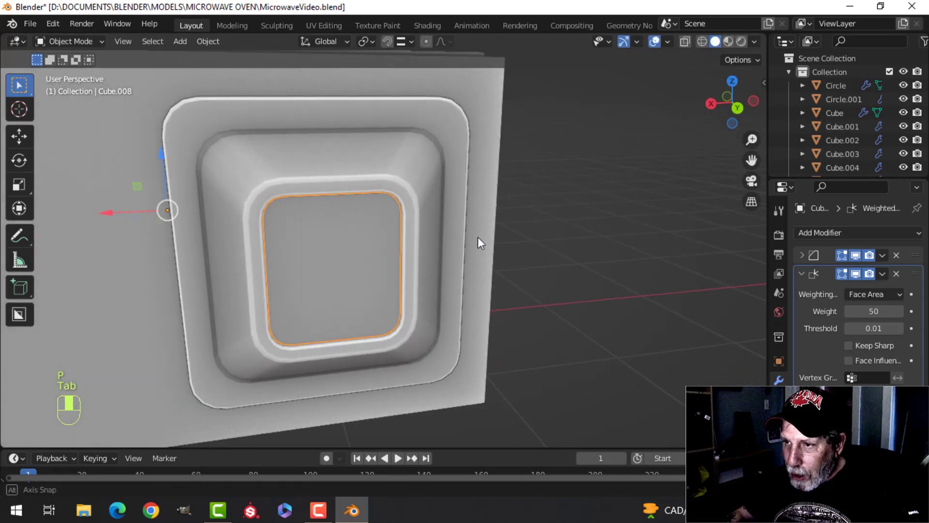
pyautogui.press('Tab')
pyautogui.press('a')
pyautogui.press('s')
pyautogui.click(478, 235)
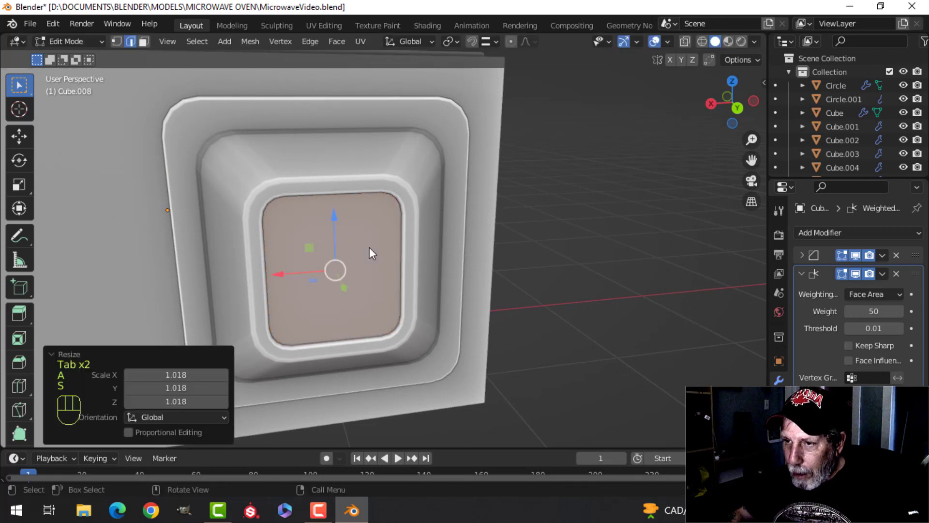
pyautogui.press('Tab')
pyautogui.scroll(-2, 363, 250)
pyautogui.hotkey('alt', 'a')
pyautogui.scroll(2, 376, 243)
pyautogui.moveTo(357, 251); pyautogui.dragTo(370, 224, button='middle')
pyautogui.scroll(2, 411, 230)
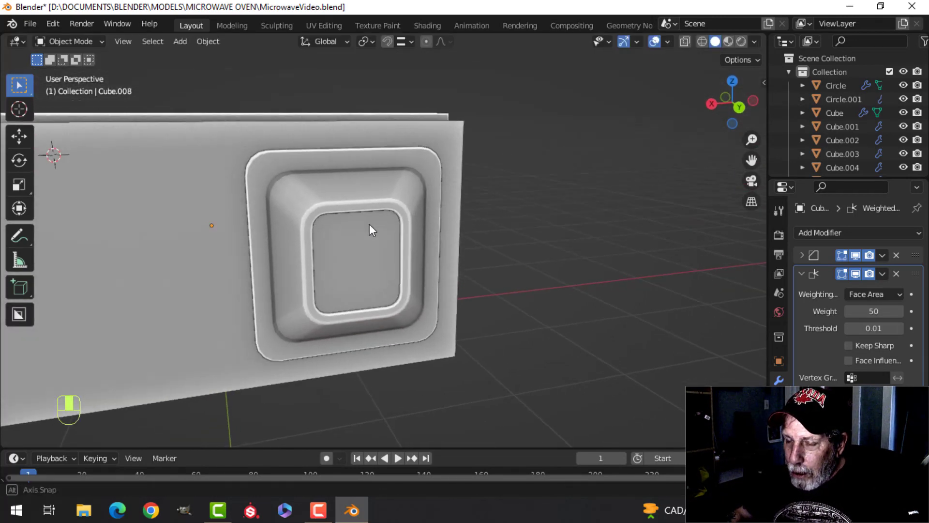
# Hide the separated centre face to expose the opening in the housing.
pyautogui.click(359, 243)
pyautogui.press('h')
pyautogui.moveTo(416, 248)
pyautogui.mouseDown(button='middle')
pyautogui.moveTo(380, 199)
pyautogui.moveTo(404, 261)
pyautogui.mouseUp(button='middle')
pyautogui.scroll(1, 335, 270)
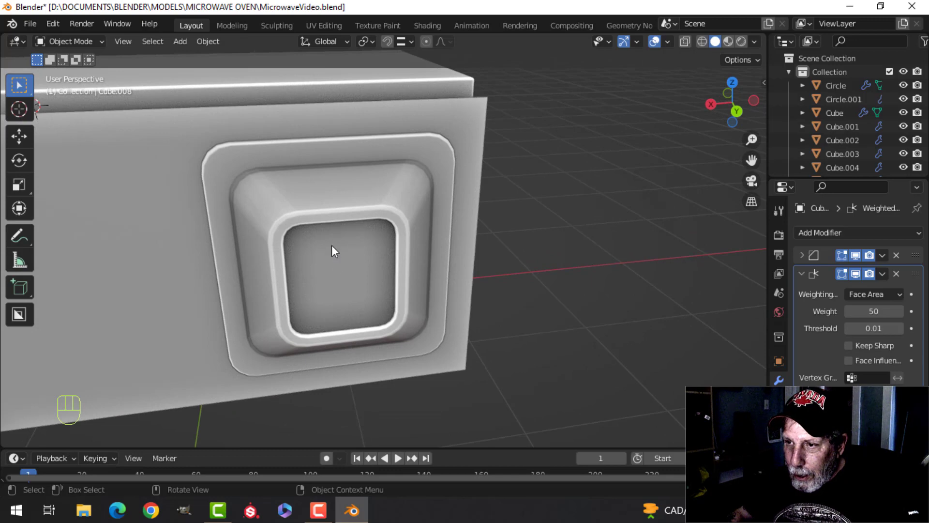
pyautogui.scroll(-3, 347, 234)
pyautogui.moveTo(353, 245)
pyautogui.mouseDown(button='middle')
pyautogui.moveTo(435, 212)
pyautogui.moveTo(428, 202)
pyautogui.moveTo(391, 201)
pyautogui.moveTo(379, 225)
pyautogui.moveTo(352, 223)
pyautogui.moveTo(355, 231)
pyautogui.moveTo(340, 234)
pyautogui.mouseUp(button='middle')
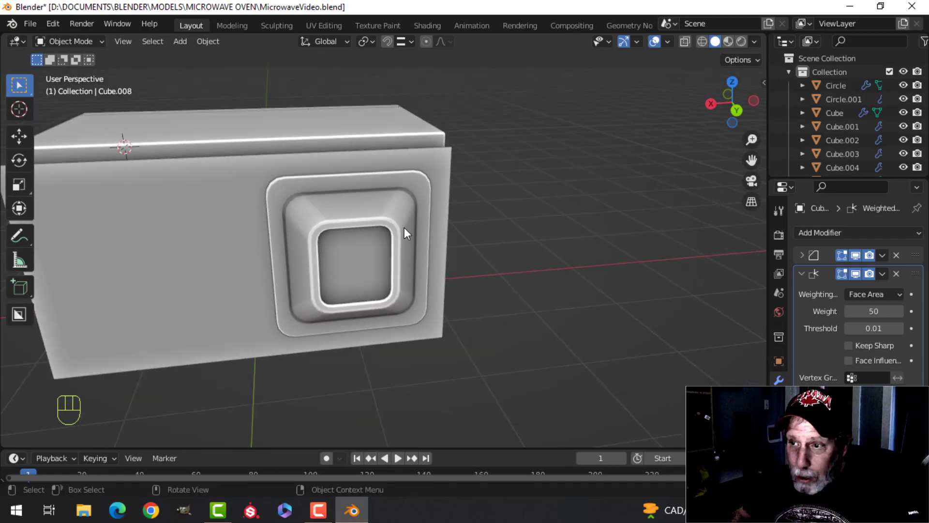
# Add a vertical loop cut to the back panel near the side edge away from the housing, slid to about -0.627.
pyautogui.moveTo(405, 227); pyautogui.dragTo(394, 210, button='middle')
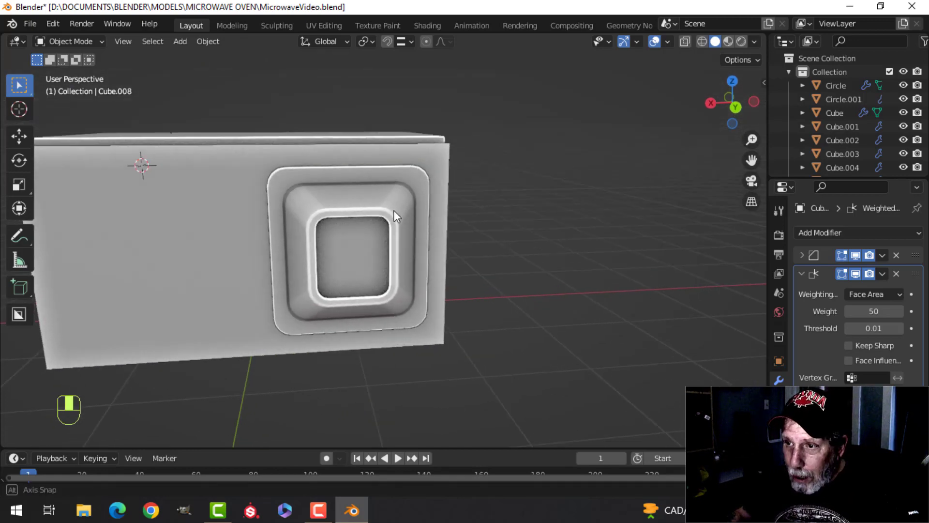
pyautogui.click(355, 240)
pyautogui.press('Tab')
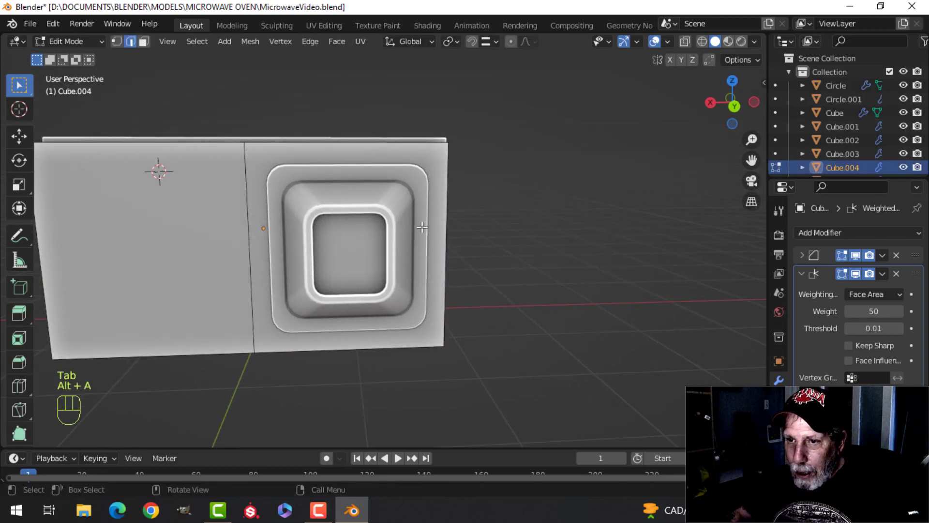
pyautogui.scroll(-1, 193, 181)
pyautogui.keyDown('shift'); pyautogui.moveTo(207, 191); pyautogui.dragTo(327, 208, button='middle'); pyautogui.keyUp('shift')
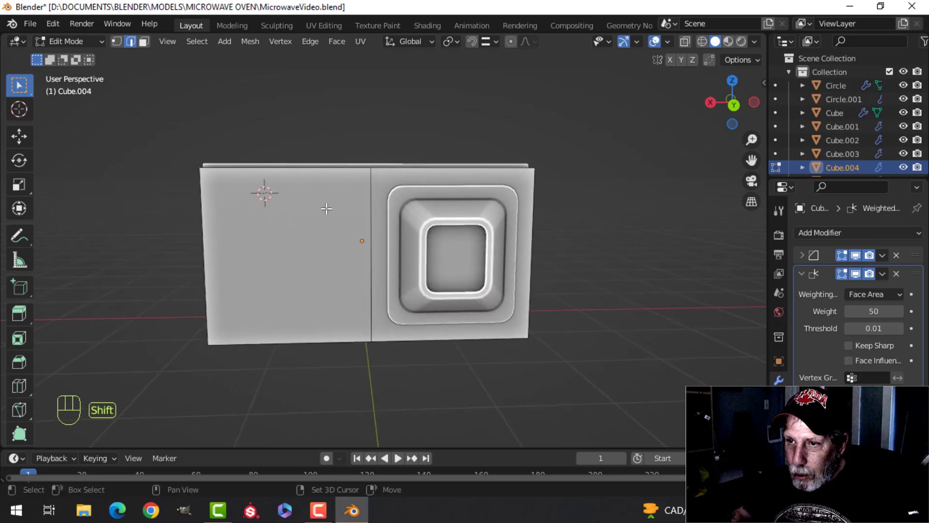
pyautogui.hotkey('ctrl', 'r')
pyautogui.click(258, 189)
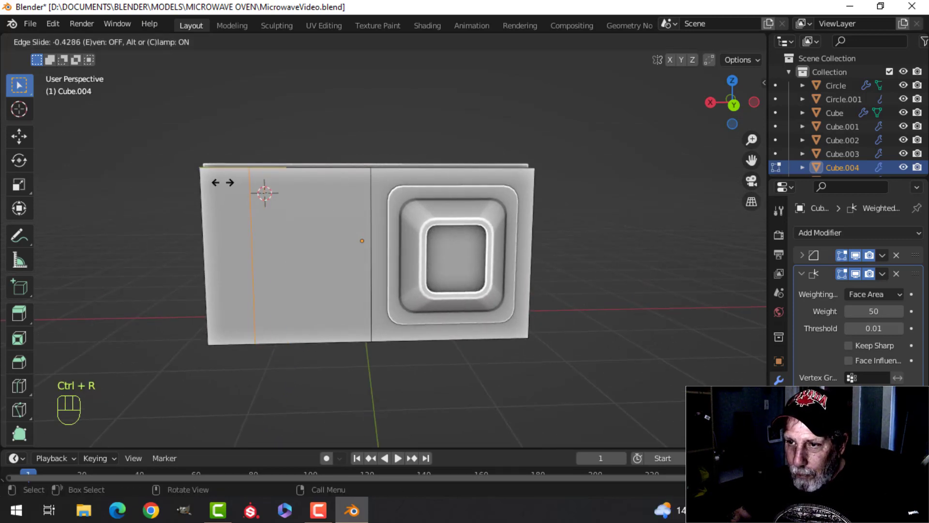
pyautogui.click(230, 186)
# Bevel the new loop cut by about 0.185 m into a vertical strip and shift the strip slightly towards the housing.
pyautogui.hotkey('ctrl', 'b')
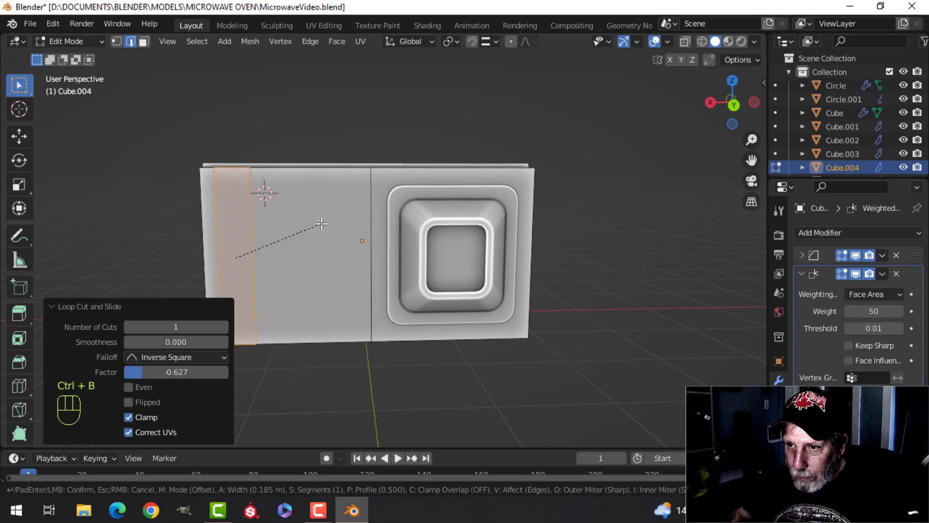
pyautogui.click(321, 224)
pyautogui.click(175, 170)
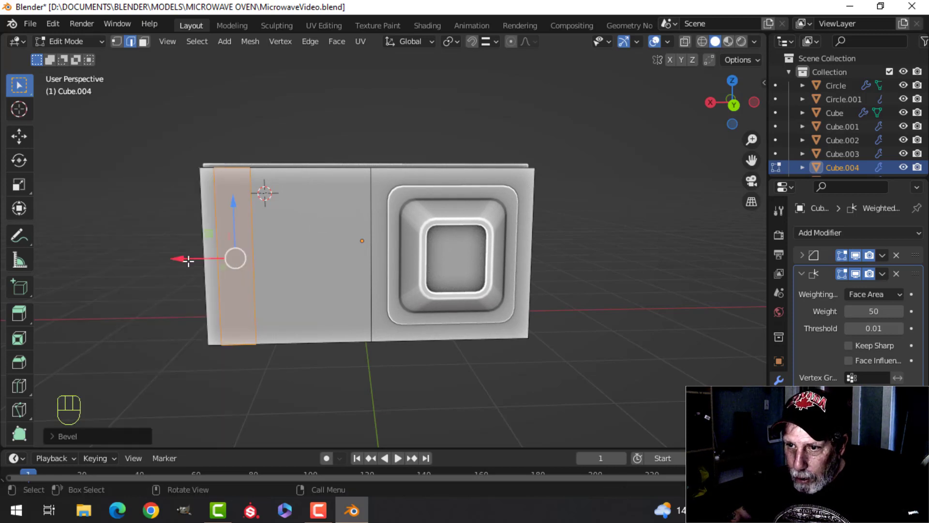
pyautogui.moveTo(189, 260); pyautogui.dragTo(227, 251)
# Add two horizontal loop cuts across the back panel, one near its upper edge and one near its lower edge.
pyautogui.hotkey('ctrl', 'r')
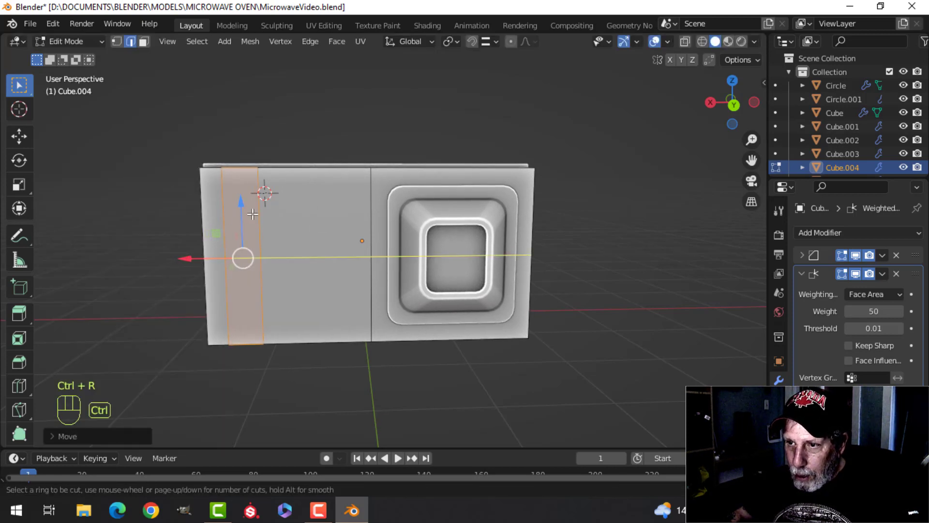
pyautogui.click(256, 194)
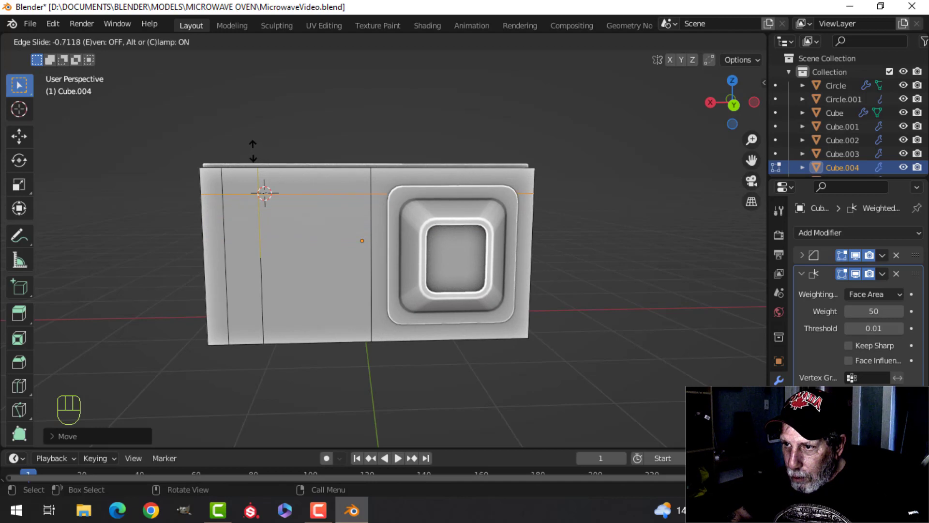
pyautogui.click(252, 151)
pyautogui.hotkey('ctrl', 'r')
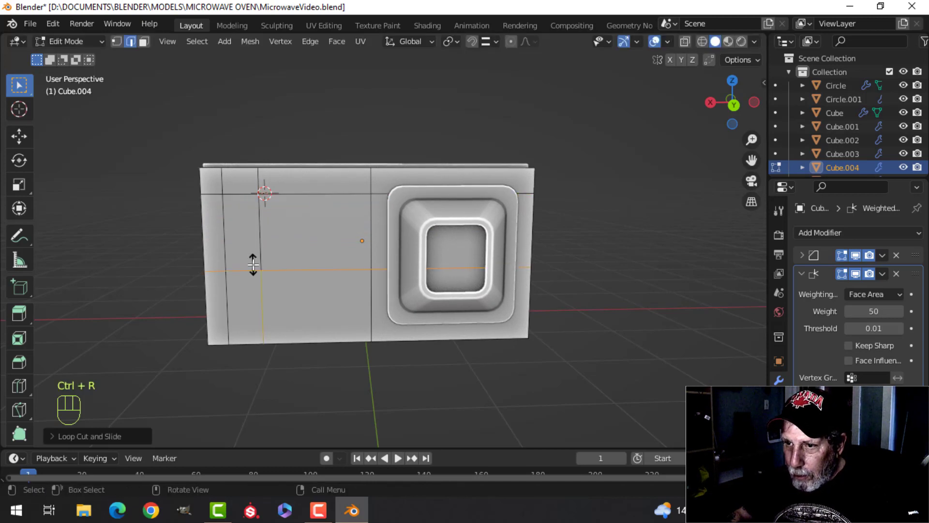
pyautogui.click(253, 260)
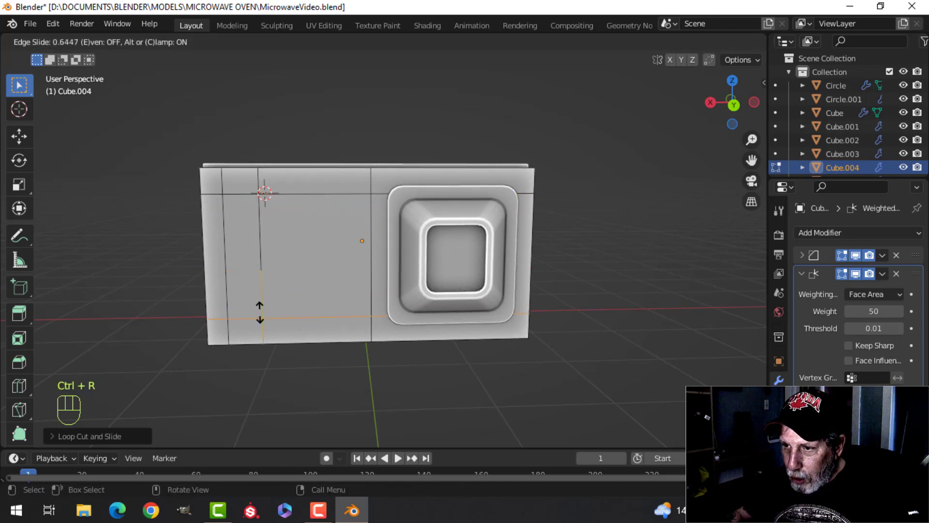
pyautogui.click(261, 312)
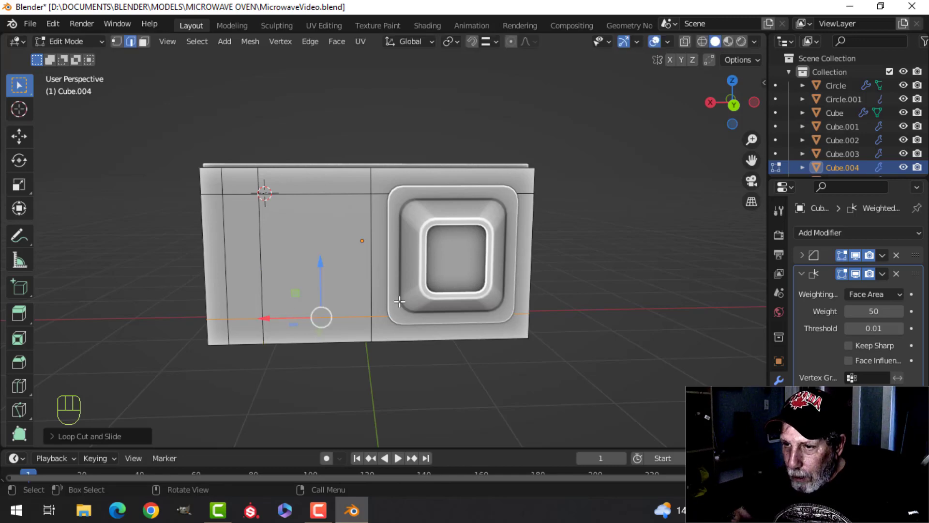
# Inset the tall strip face between the loop cuts slightly and extrude it inward by about 0.03 m.
pyautogui.hotkey('alt', 'a')
pyautogui.moveTo(273, 248); pyautogui.dragTo(315, 257, button='middle')
pyautogui.press('3')
pyautogui.click(222, 249)
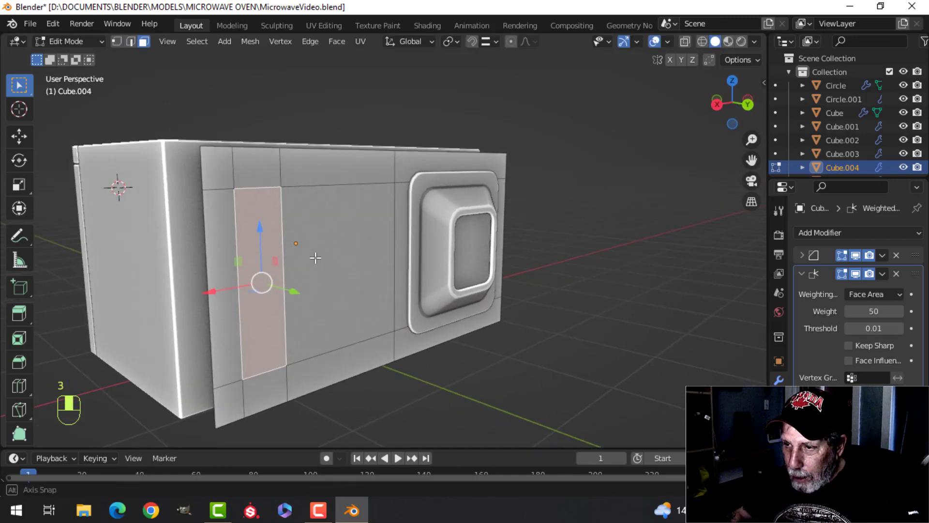
pyautogui.keyDown('shift'); pyautogui.moveTo(367, 298); pyautogui.dragTo(407, 284, button='middle'); pyautogui.keyUp('shift')
pyautogui.scroll(1, 407, 305)
pyautogui.press('i')
pyautogui.click(406, 272)
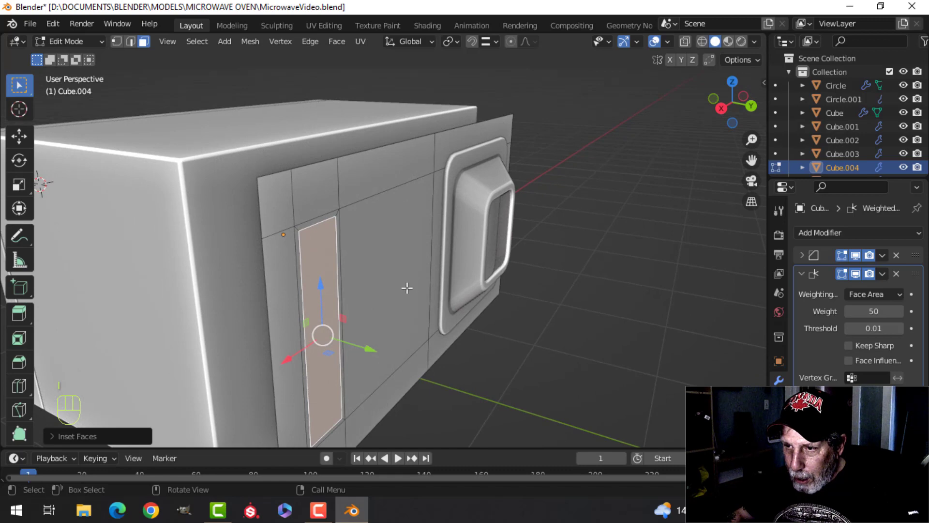
pyautogui.press('e')
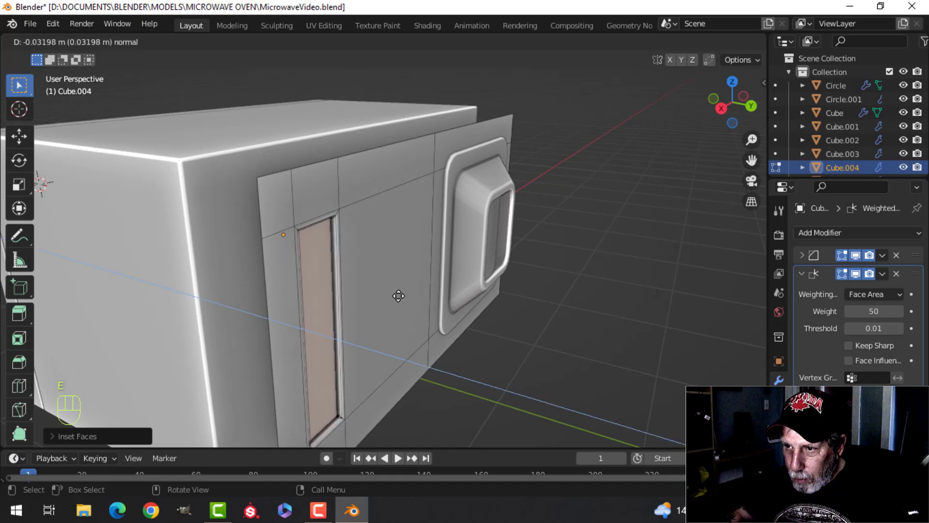
pyautogui.click(401, 295)
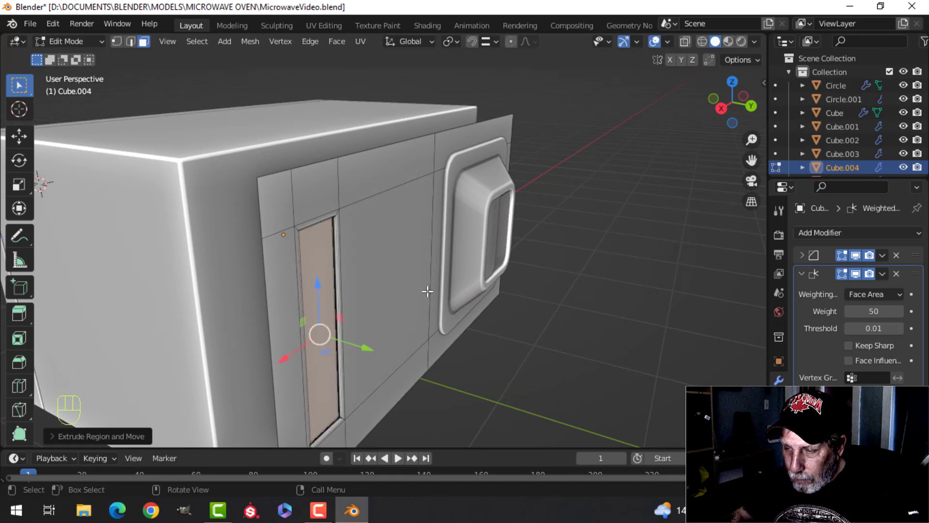
# Scale the recess's floor face down slightly along Z and to about 0.945 along X to taper its walls.
pyautogui.moveTo(426, 289); pyautogui.dragTo(386, 276, button='middle')
pyautogui.press('ctrl+KP_1')
pyautogui.scroll(5, 340, 228)
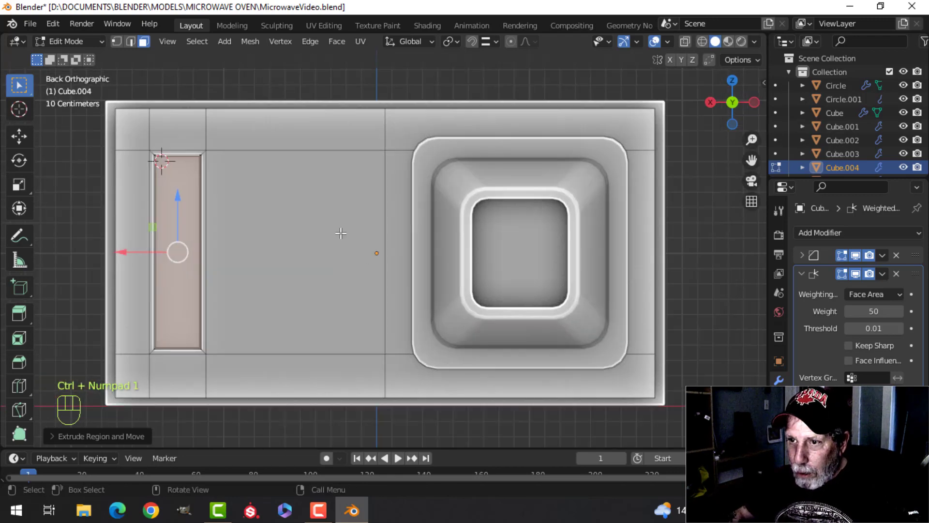
pyautogui.press('s')
pyautogui.press('z')
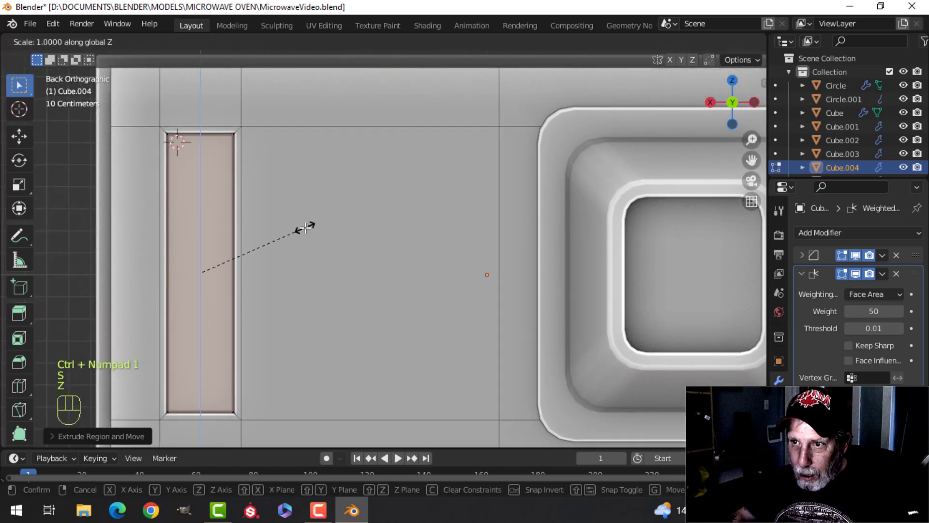
pyautogui.keyDown('shift'); pyautogui.click(259, 201); pyautogui.keyUp('shift')
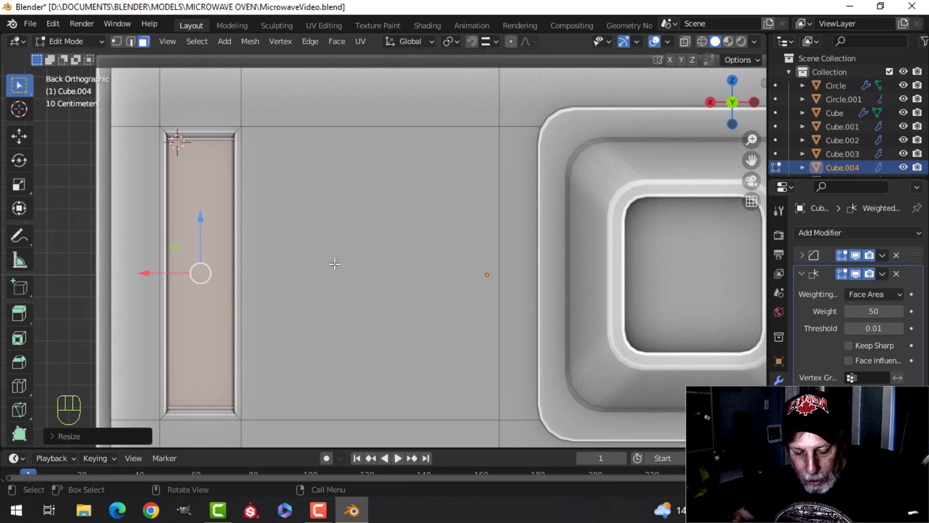
pyautogui.press('s')
pyautogui.press('x')
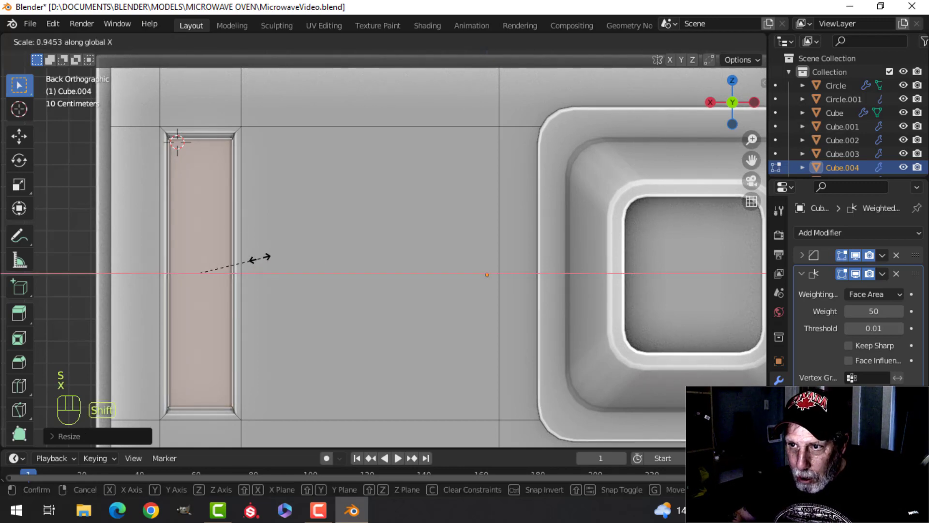
pyautogui.keyDown('shift'); pyautogui.click(257, 258); pyautogui.keyUp('shift')
# Turn off the viewport display of the back panel's Bevel modifier and set up edge selection.
pyautogui.hotkey('alt', 'a')
pyautogui.moveTo(231, 189); pyautogui.dragTo(264, 216, button='middle')
pyautogui.scroll(2, 286, 201)
pyautogui.keyDown('shift'); pyautogui.moveTo(351, 207); pyautogui.dragTo(315, 187, button='middle'); pyautogui.keyUp('shift')
pyautogui.click(859, 254)
pyautogui.press('2')
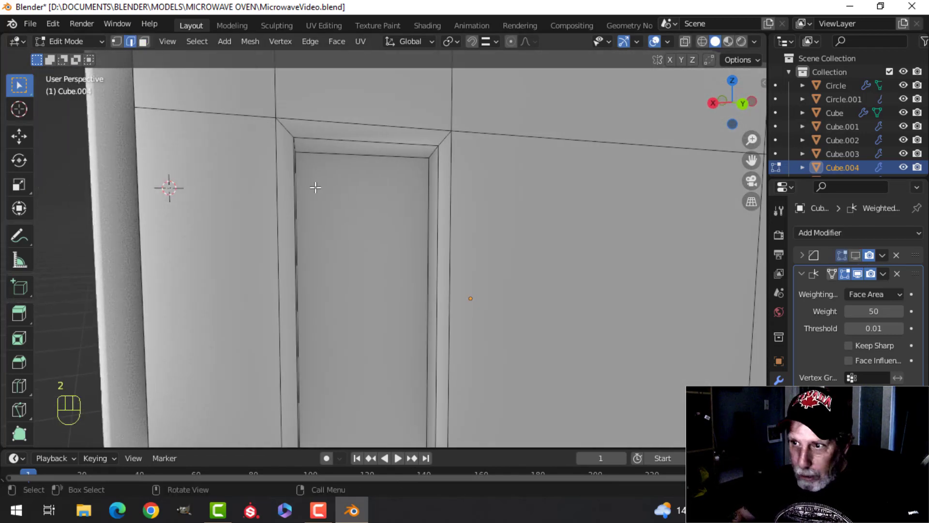
# Select the recess's four corner edges and bevel them with three segments to round the corners.
pyautogui.moveTo(386, 186); pyautogui.dragTo(185, 193, button='middle')
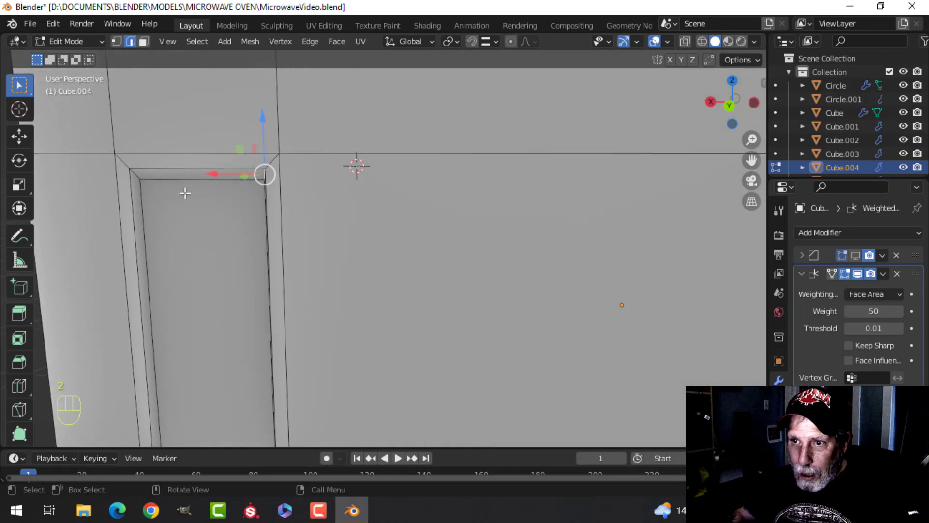
pyautogui.keyDown('shift'); pyautogui.moveTo(205, 271); pyautogui.dragTo(260, 145, button='middle'); pyautogui.keyUp('shift')
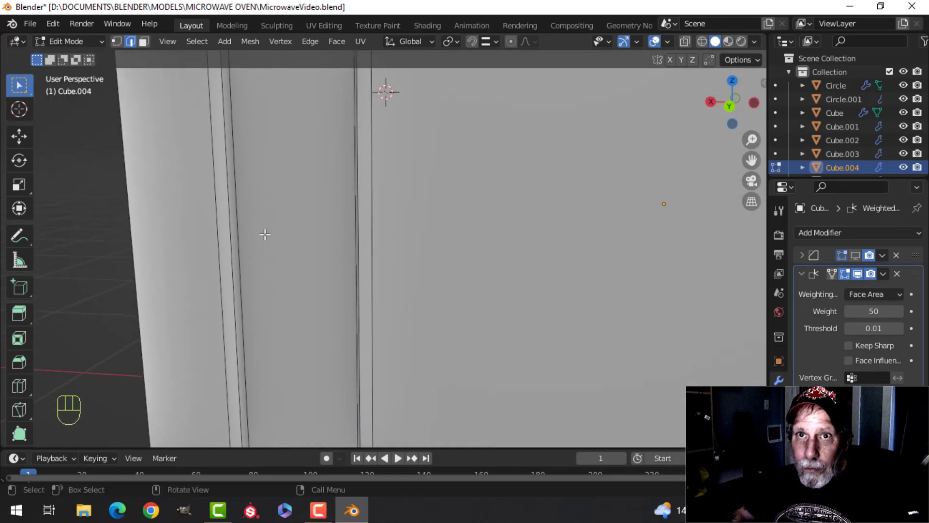
pyautogui.scroll(-1, 263, 232)
pyautogui.keyDown('shift'); pyautogui.moveTo(261, 259); pyautogui.dragTo(268, 331, button='middle'); pyautogui.keyUp('shift')
pyautogui.scroll(2, 255, 210)
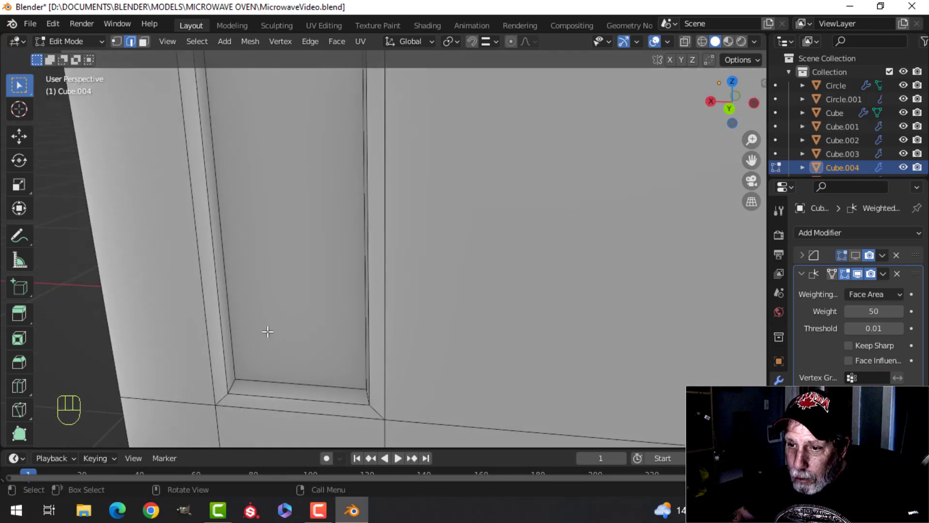
pyautogui.moveTo(351, 393); pyautogui.dragTo(481, 324, button='middle')
pyautogui.hotkey('ctrl', 'b')
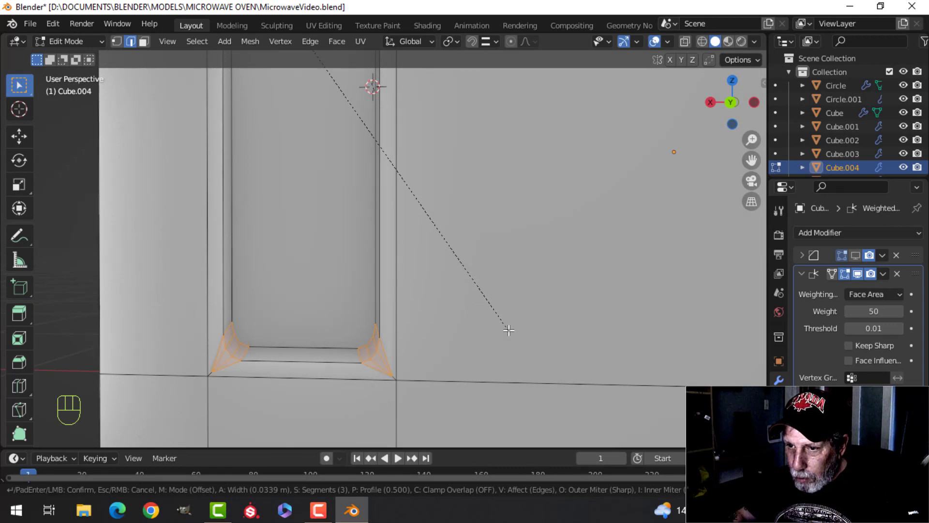
pyautogui.click(425, 307)
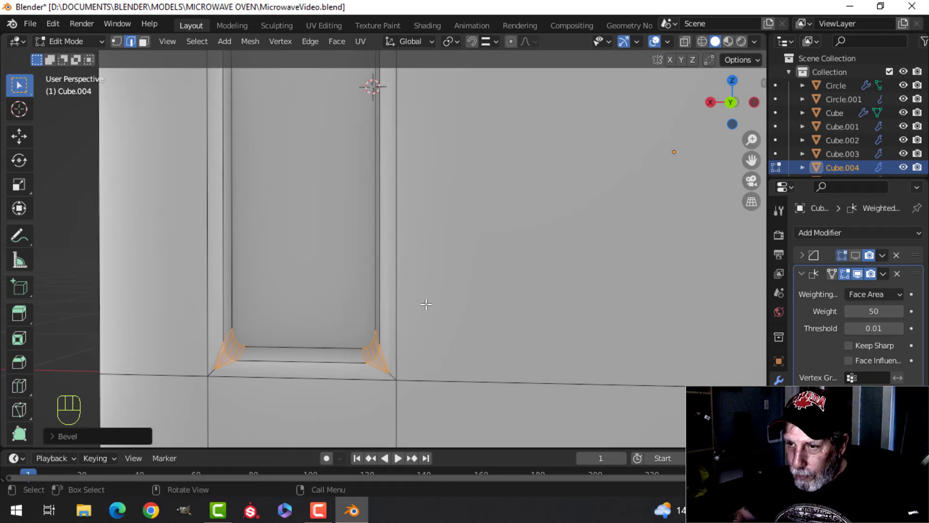
# Return to Object Mode and turn the Bevel modifier's viewport display back on.
pyautogui.scroll(-3, 411, 294)
pyautogui.press('Tab')
pyautogui.hotkey('alt', 'a')
pyautogui.keyDown('shift'); pyautogui.moveTo(385, 217); pyautogui.dragTo(399, 250, button='middle'); pyautogui.keyUp('shift')
pyautogui.click(644, 265)
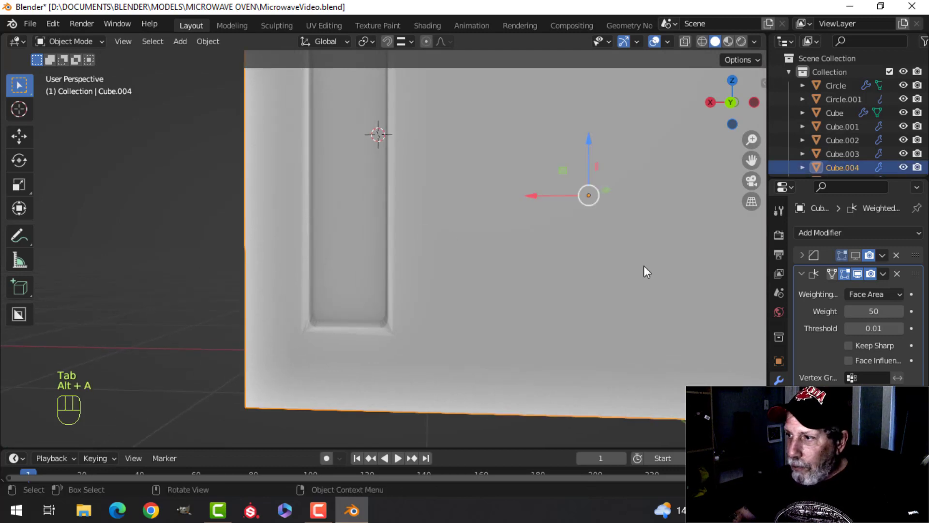
pyautogui.click(855, 255)
pyautogui.keyDown('shift'); pyautogui.moveTo(384, 323); pyautogui.dragTo(383, 353, button='middle'); pyautogui.keyUp('shift')
pyautogui.scroll(1, 376, 286)
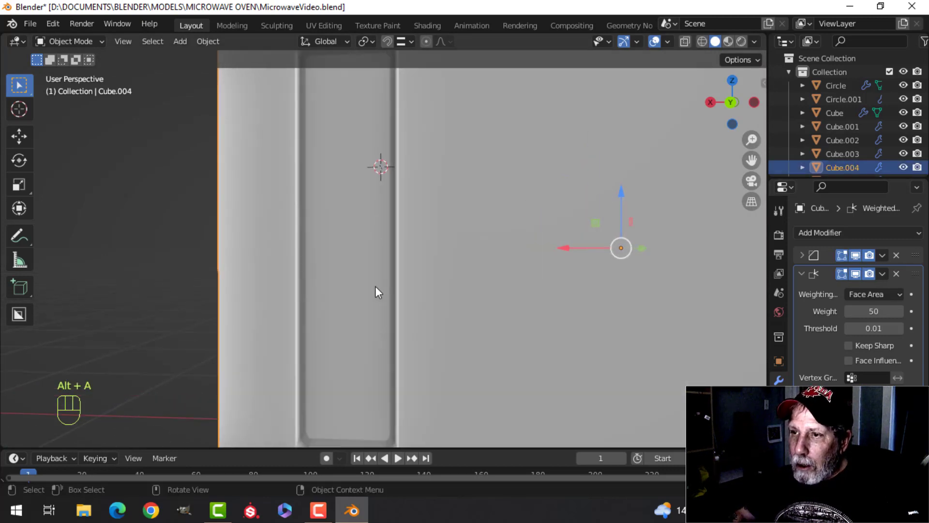
# Add a supporting loop cut around the tall recess's rounded border in the back panel and return to Object Mode.
pyautogui.keyDown('shift'); pyautogui.moveTo(375, 271); pyautogui.dragTo(352, 321, button='middle'); pyautogui.keyUp('shift')
pyautogui.press('Tab')
pyautogui.hotkey('alt', 'a')
pyautogui.moveTo(326, 190)
pyautogui.keyDown('shift'); pyautogui.mouseDown(button='middle')
pyautogui.moveTo(373, 222)
pyautogui.moveTo(323, 192)
pyautogui.mouseUp(button='middle'); pyautogui.keyUp('shift')
pyautogui.scroll(2, 344, 205)
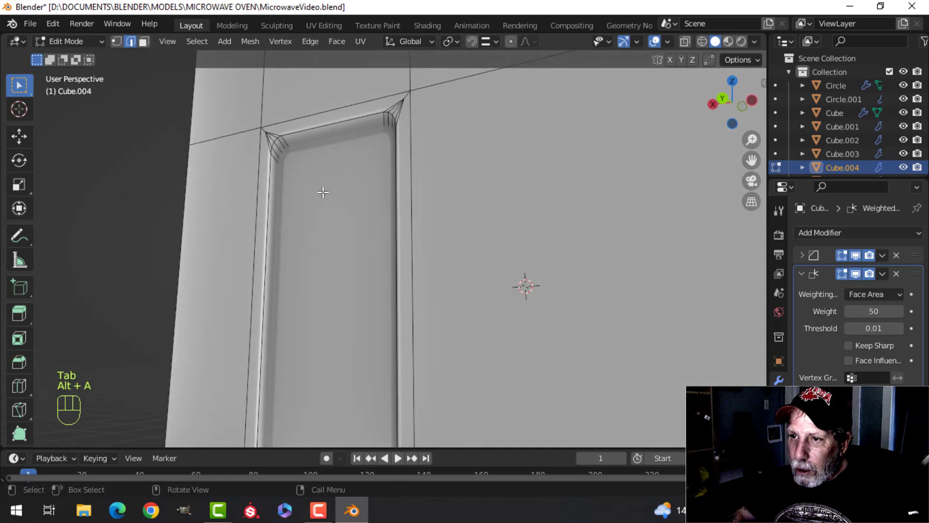
pyautogui.hotkey('ctrl', 'r')
pyautogui.click(278, 154)
pyautogui.click(282, 159)
pyautogui.press('Tab')
pyautogui.scroll(-3, 338, 211)
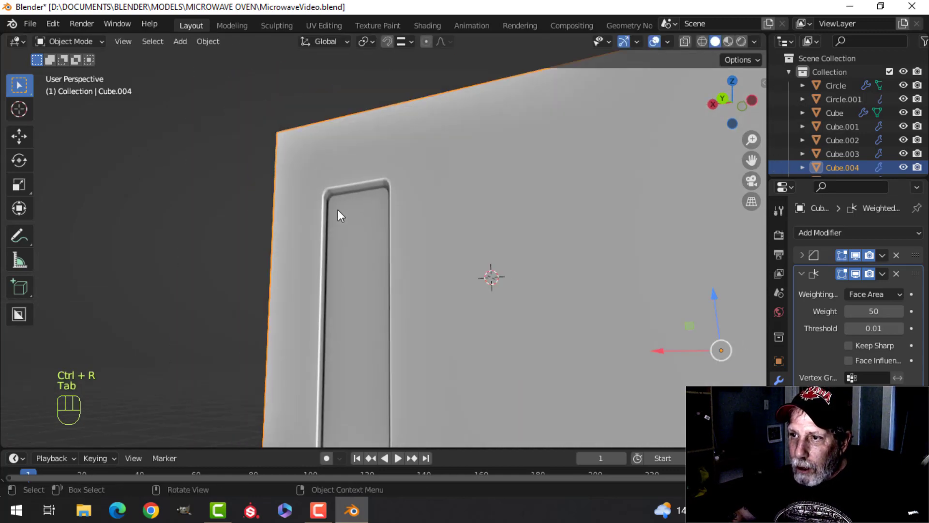
pyautogui.hotkey('alt', 'a')
pyautogui.moveTo(339, 213); pyautogui.dragTo(393, 237, button='middle')
pyautogui.scroll(-3, 432, 297)
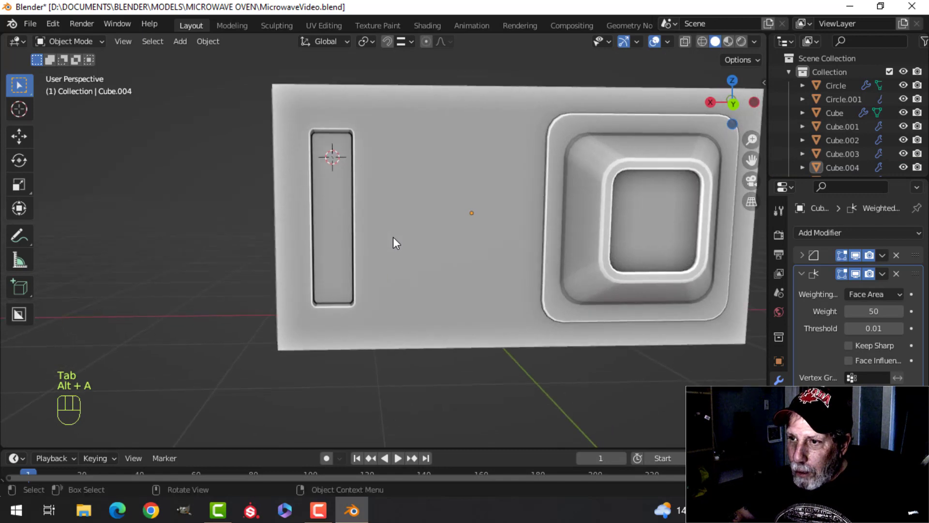
# Add two vertical loop cuts to the back panel, just inside the two side edges of the housing.
pyautogui.scroll(2, 393, 237)
pyautogui.scroll(-1, 388, 231)
pyautogui.keyDown('shift'); pyautogui.moveTo(399, 198); pyautogui.dragTo(480, 241, button='middle'); pyautogui.keyUp('shift')
pyautogui.scroll(-1, 385, 228)
pyautogui.click(506, 245)
pyautogui.press('Tab')
pyautogui.hotkey('alt', 'a')
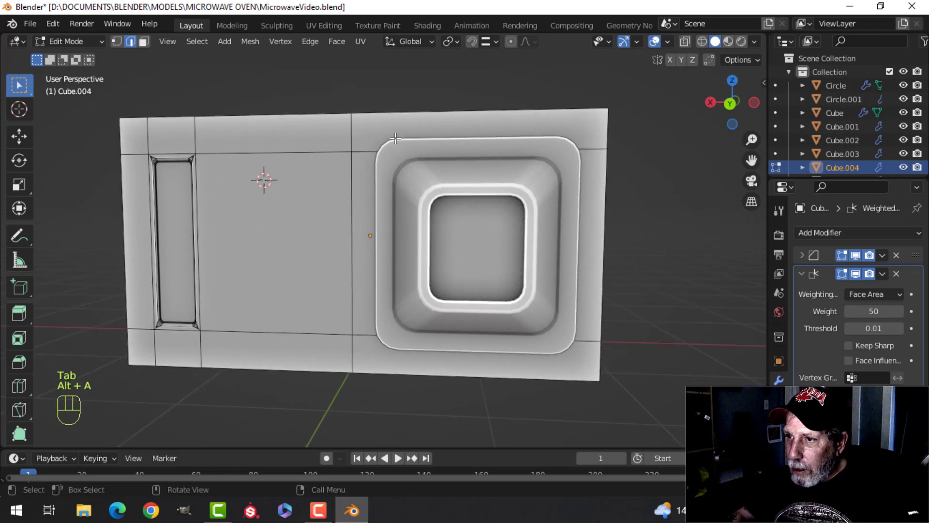
pyautogui.hotkey('ctrl', 'r')
pyautogui.click(498, 143)
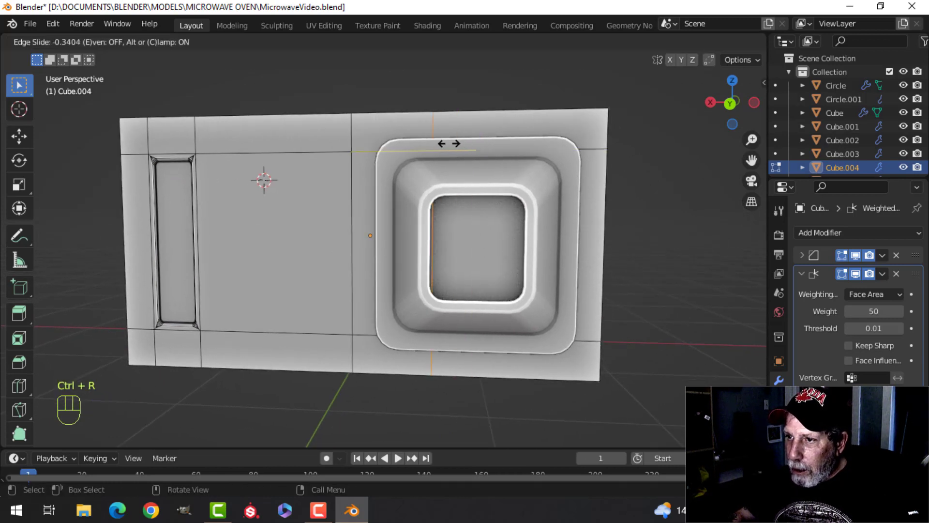
pyautogui.click(408, 143)
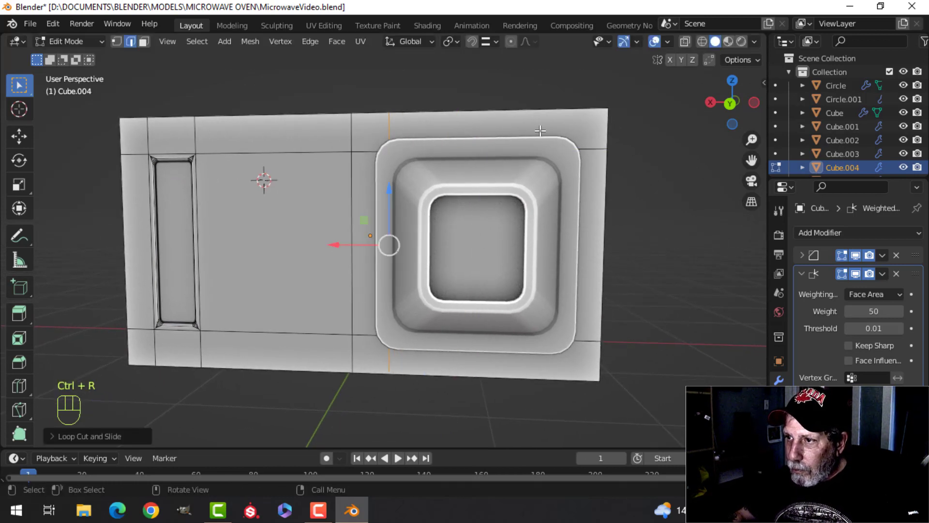
pyautogui.click(555, 130)
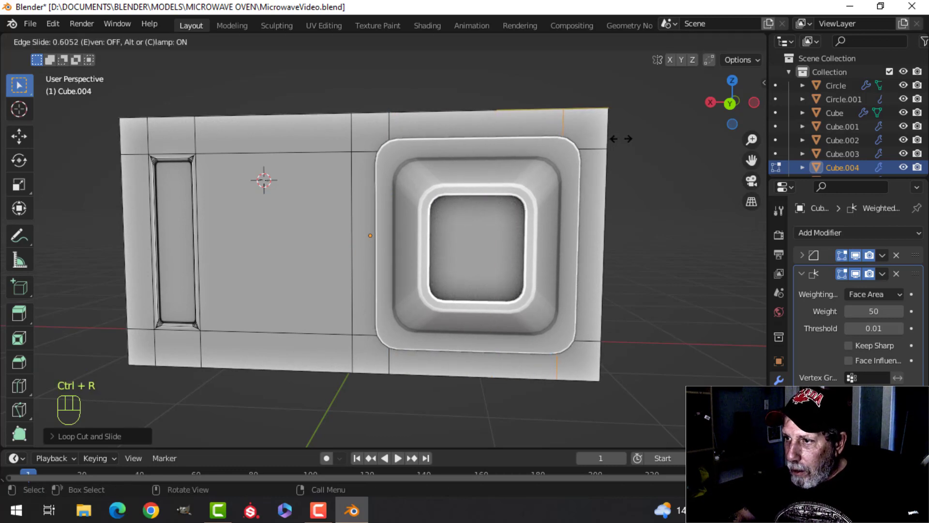
pyautogui.click(557, 245)
# Delete the back panel's face behind the housing's opening and return to Object Mode.
pyautogui.hotkey('alt', 'a')
pyautogui.press('3')
pyautogui.click(478, 234)
pyautogui.press('x')
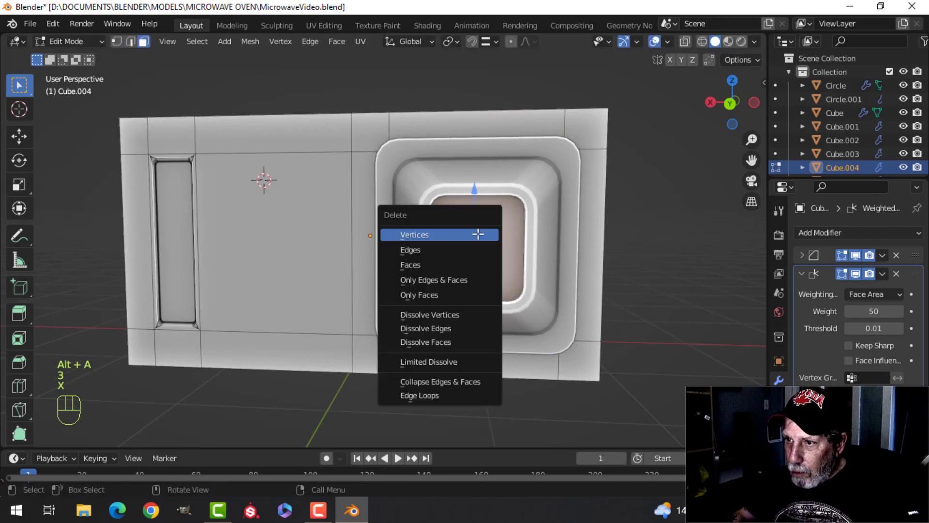
pyautogui.click(469, 265)
pyautogui.moveTo(475, 228); pyautogui.dragTo(523, 266, button='middle')
pyautogui.press('Tab')
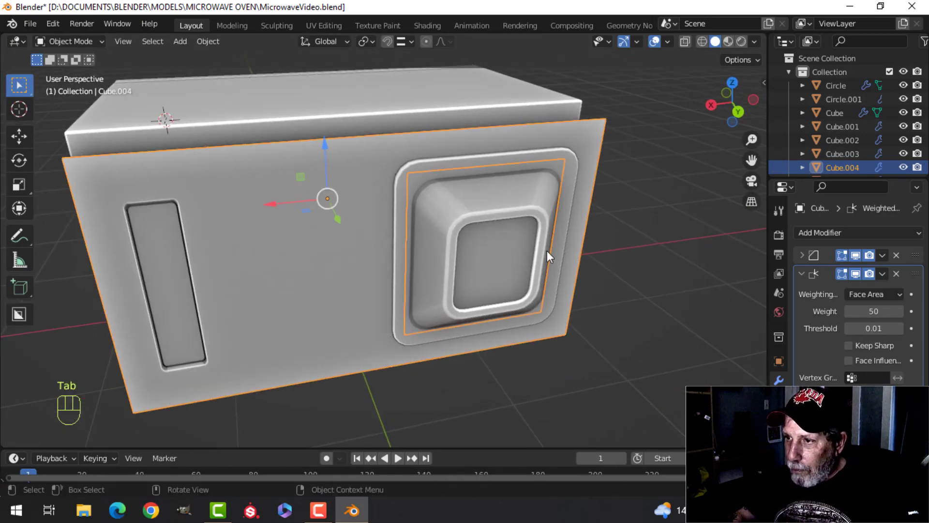
# Select the housing and the back panel together, isolate them in Local View, and clear the selection.
pyautogui.hotkey('alt', 'a')
pyautogui.moveTo(476, 237); pyautogui.dragTo(486, 220, button='middle')
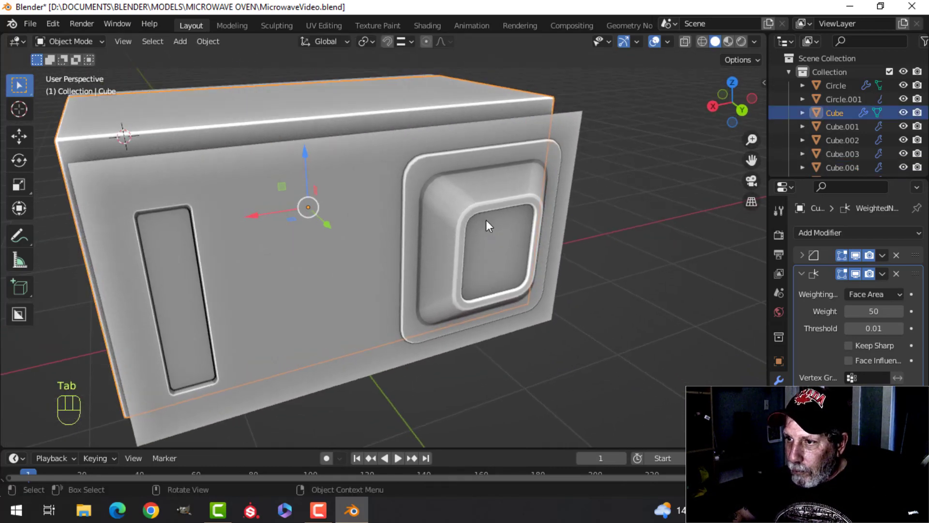
pyautogui.click(486, 220)
pyautogui.keyDown('shift'); pyautogui.click(394, 233); pyautogui.keyUp('shift')
pyautogui.press('KP_Divide')
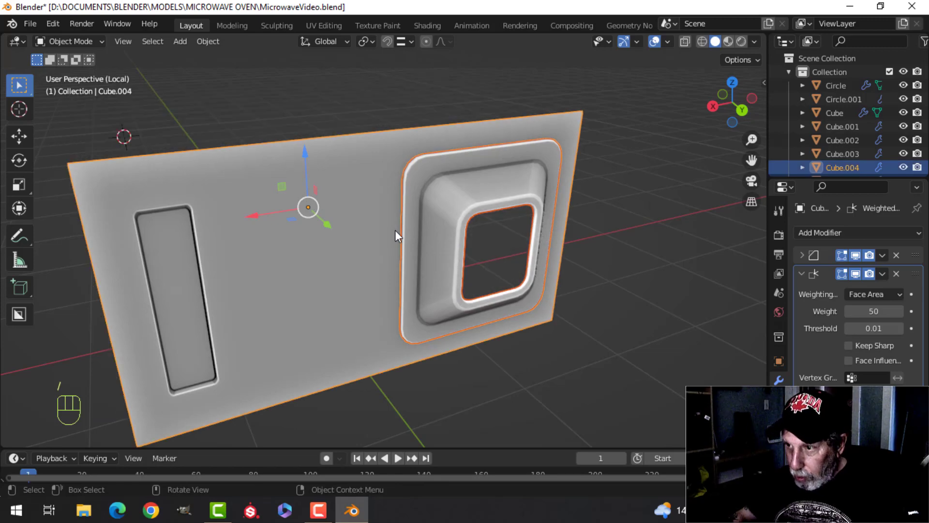
pyautogui.hotkey('alt', 'a')
# Enter Edit Mode on the back panel and display its mesh in wireframe from the back orthographic view.
pyautogui.moveTo(480, 241); pyautogui.dragTo(446, 250, button='middle')
pyautogui.scroll(-3, 481, 255)
pyautogui.scroll(2, 419, 246)
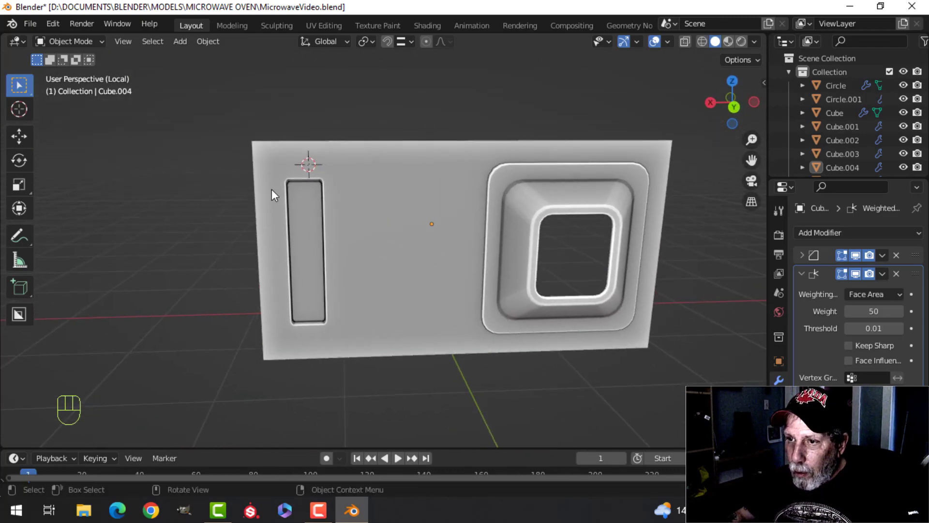
pyautogui.scroll(2, 392, 234)
pyautogui.keyDown('shift'); pyautogui.moveTo(355, 231); pyautogui.dragTo(378, 238, button='middle'); pyautogui.keyUp('shift')
pyautogui.scroll(-1, 353, 227)
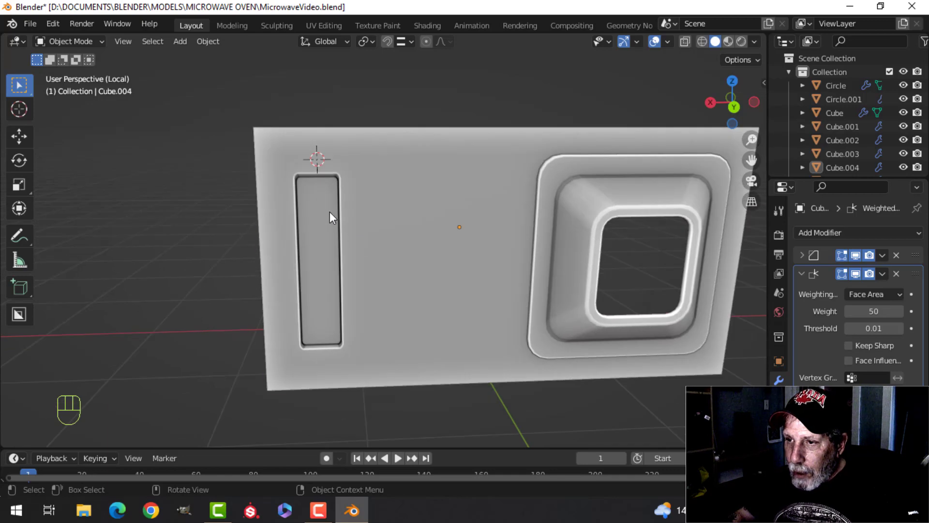
pyautogui.click(387, 219)
pyautogui.press('Tab')
pyautogui.hotkey('alt', 'a')
pyautogui.press('z')
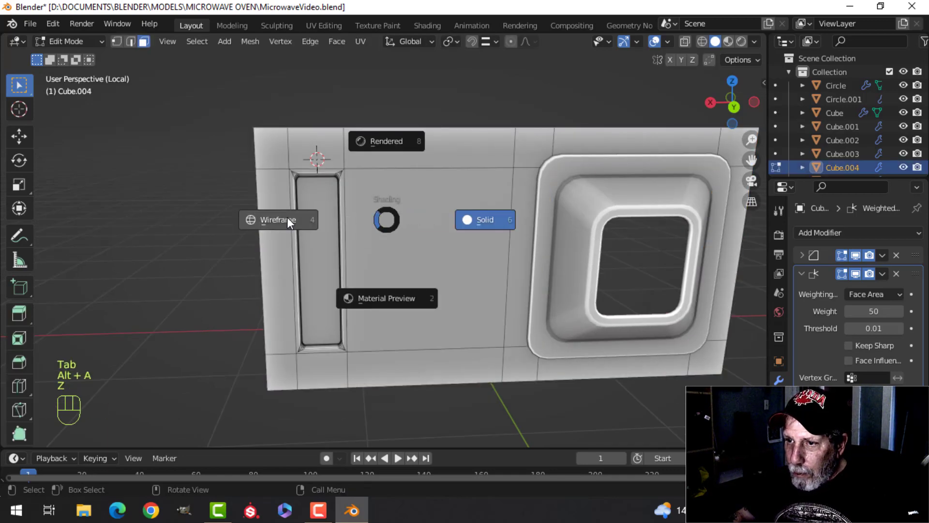
pyautogui.click(287, 217)
pyautogui.press('KP_1')
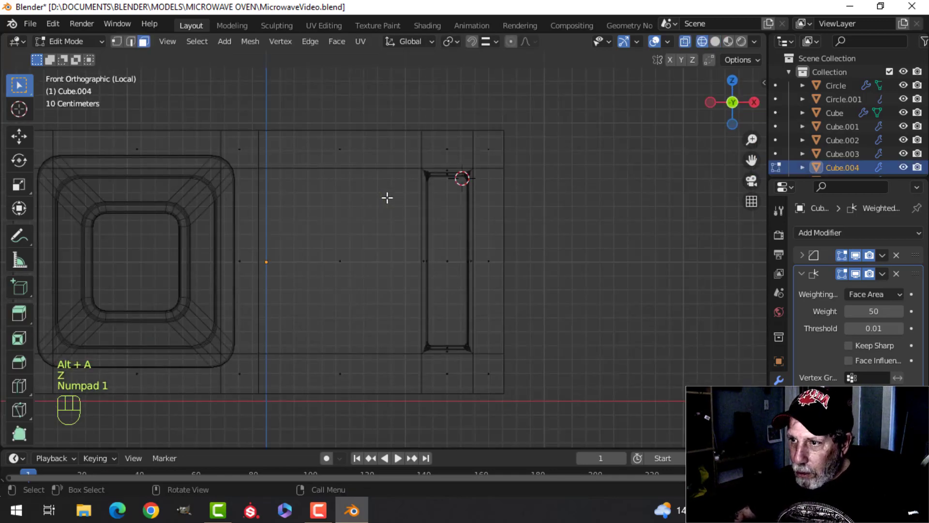
pyautogui.press('ctrl+KP_1')
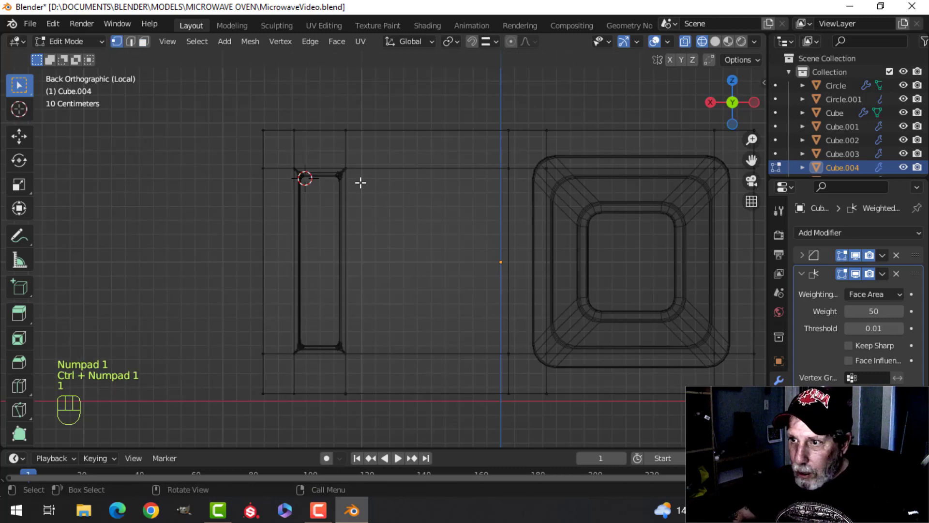
# Widen the tall recess by moving its side nearest the housing towards the housing, and return to Object Mode in solid shading.
pyautogui.press('b')
pyautogui.moveTo(320, 107); pyautogui.dragTo(390, 424)
pyautogui.moveTo(286, 262); pyautogui.dragTo(300, 262)
pyautogui.hotkey('alt', 'a')
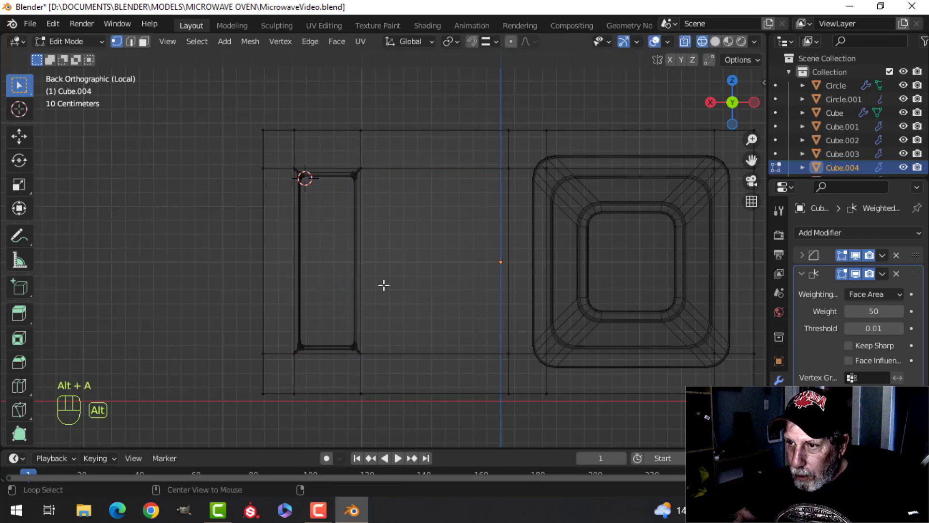
pyautogui.press('z')
pyautogui.click(450, 286)
pyautogui.press('Tab')
pyautogui.hotkey('alt', 'a')
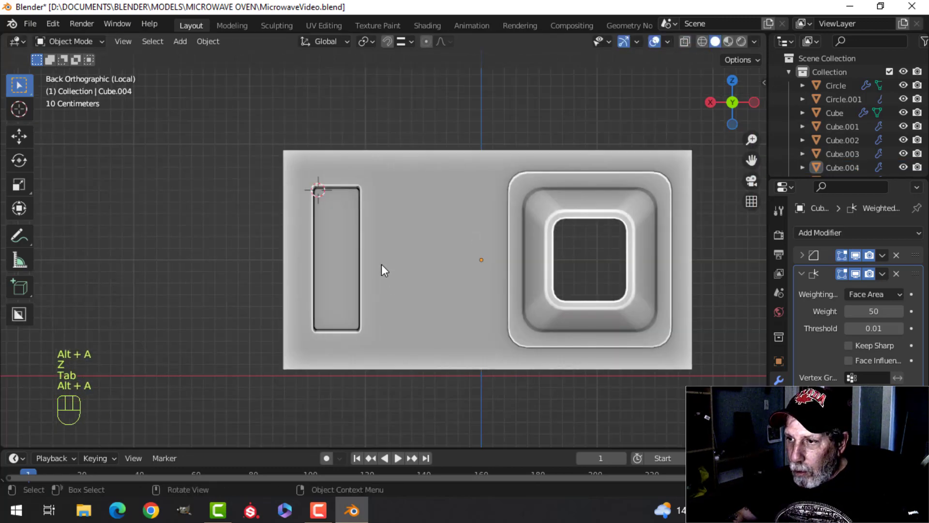
# Add a mesh circle with 20 vertices.
pyautogui.scroll(-1, 376, 252)
pyautogui.keyDown('shift'); pyautogui.moveTo(409, 259); pyautogui.dragTo(403, 251, button='middle'); pyautogui.keyUp('shift')
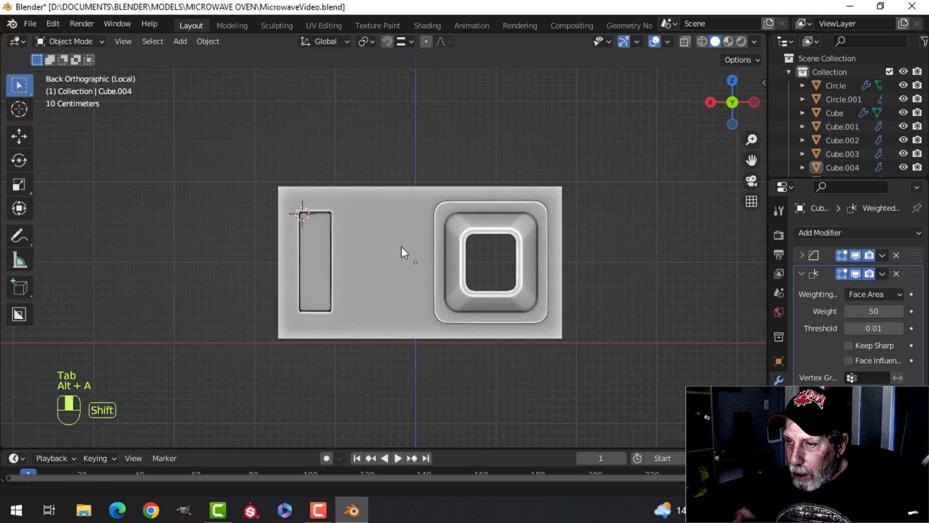
pyautogui.scroll(1, 403, 251)
pyautogui.hotkey('shift', 'a')
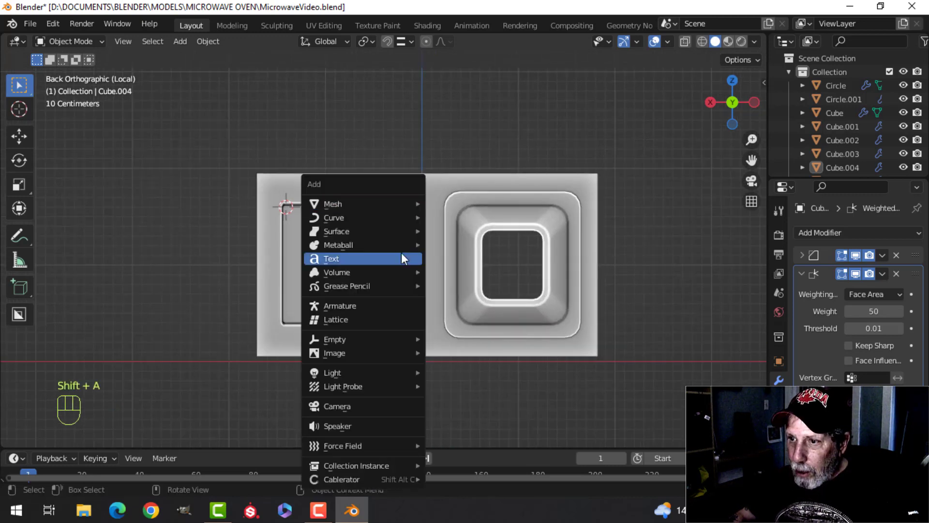
pyautogui.moveTo(347, 206)
pyautogui.click(463, 230)
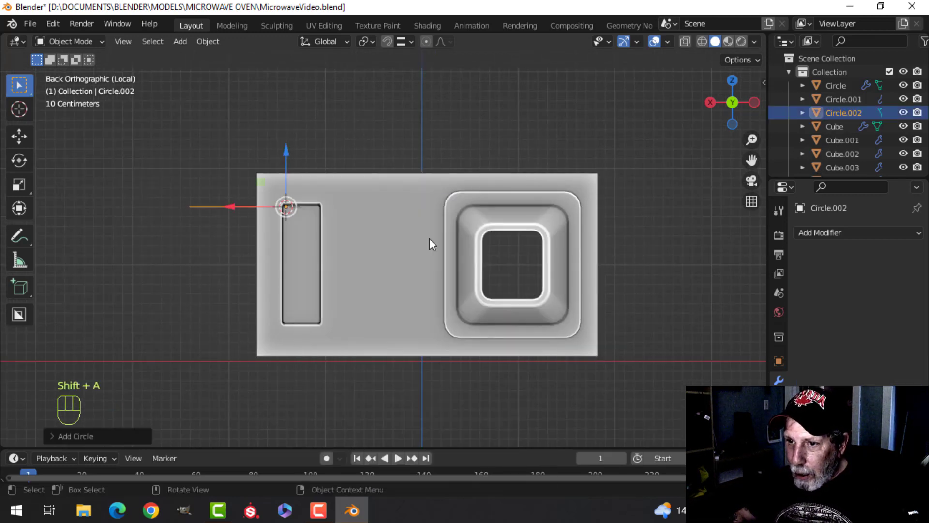
pyautogui.click(91, 438)
pyautogui.click(176, 288)
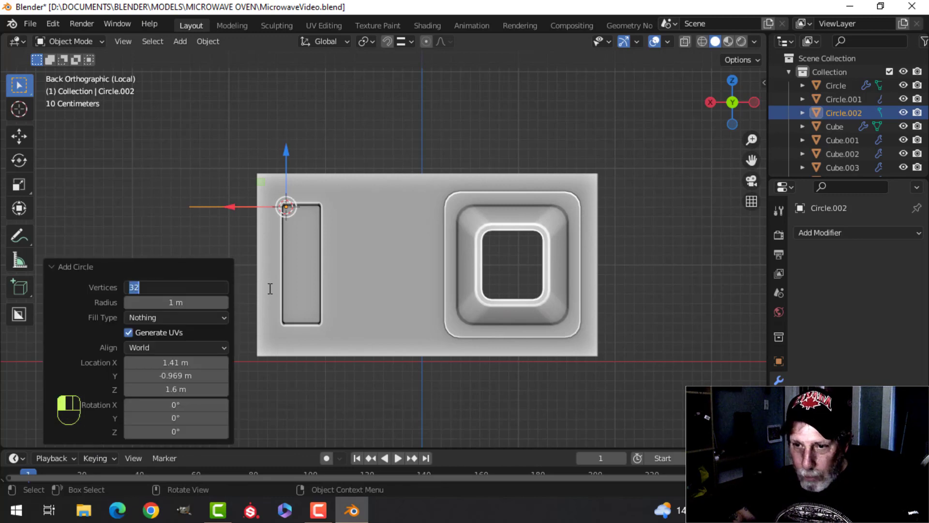
pyautogui.write('20')
pyautogui.press('Return')
# In Edit Mode, scale the circle to about 0.387 and rotate it 90° about the X axis.
pyautogui.press('Tab')
pyautogui.scroll(-3, 390, 266)
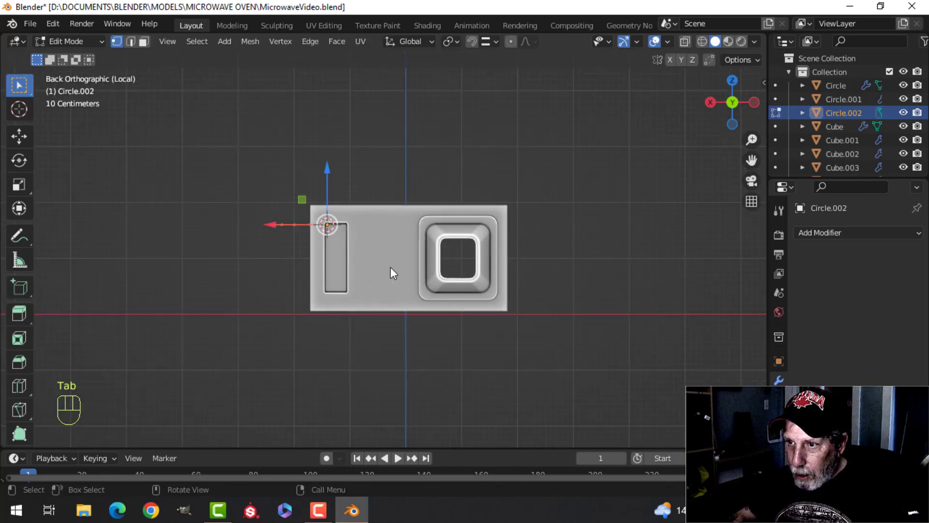
pyautogui.press('s')
pyautogui.click(360, 251)
pyautogui.press('r')
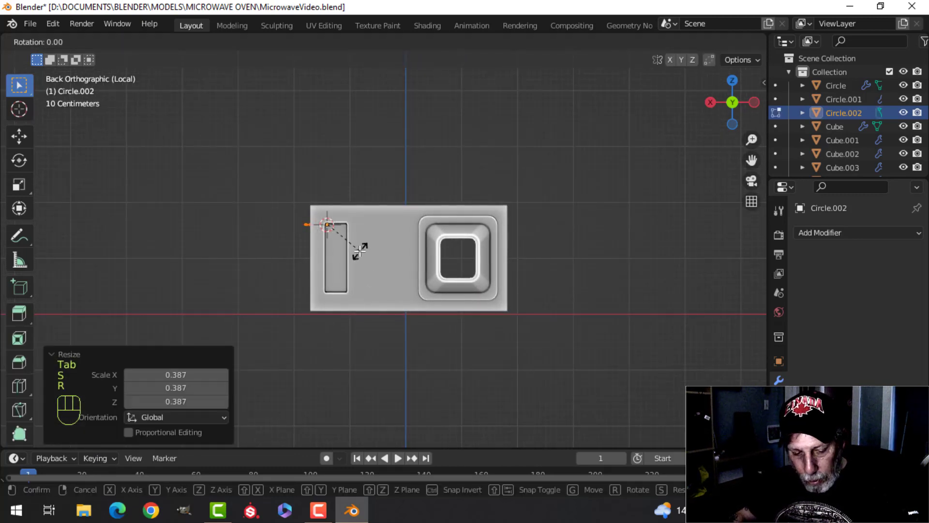
pyautogui.press('x')
pyautogui.click(359, 250)
# Move the circle between the recess and the housing, and bring it about 2.81 m along Y to the panel's outer side.
pyautogui.press('g')
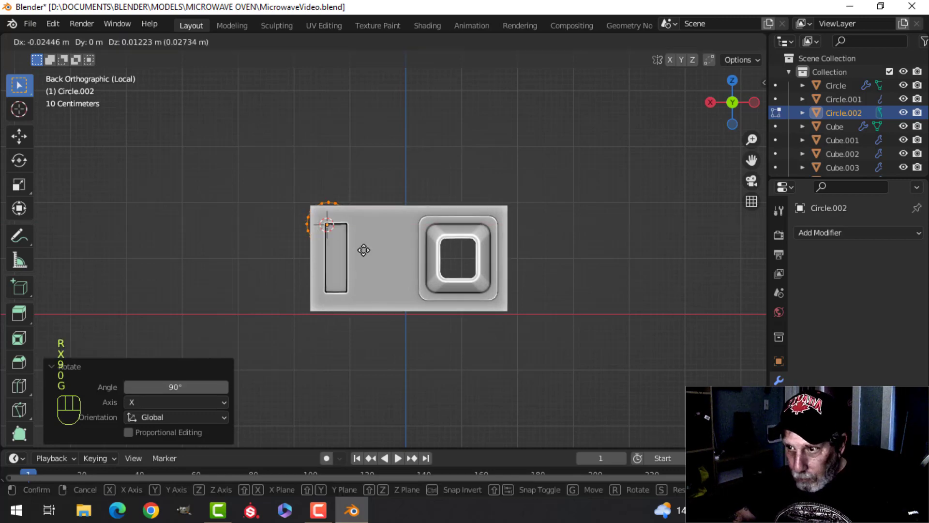
pyautogui.click(414, 276)
pyautogui.moveTo(413, 276); pyautogui.dragTo(283, 253, button='middle')
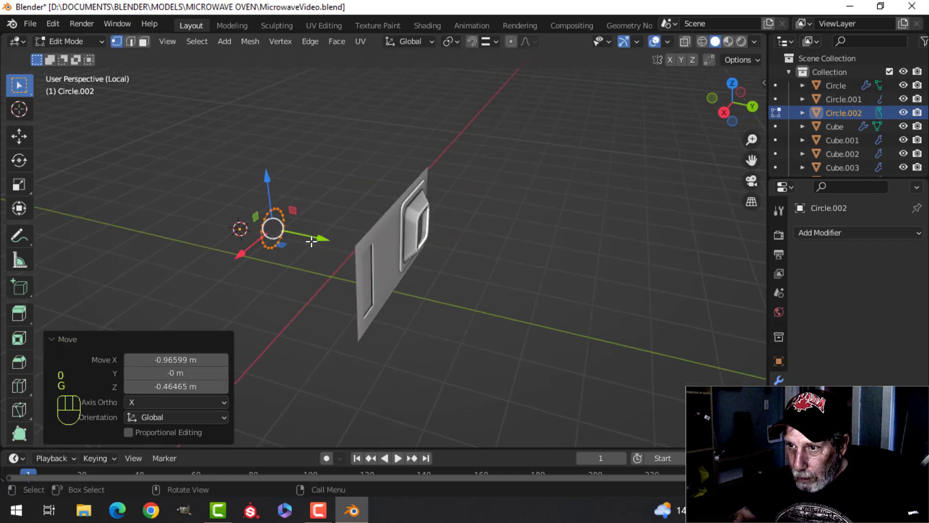
pyautogui.moveTo(311, 241); pyautogui.dragTo(493, 261)
pyautogui.press('ctrl+KP_1')
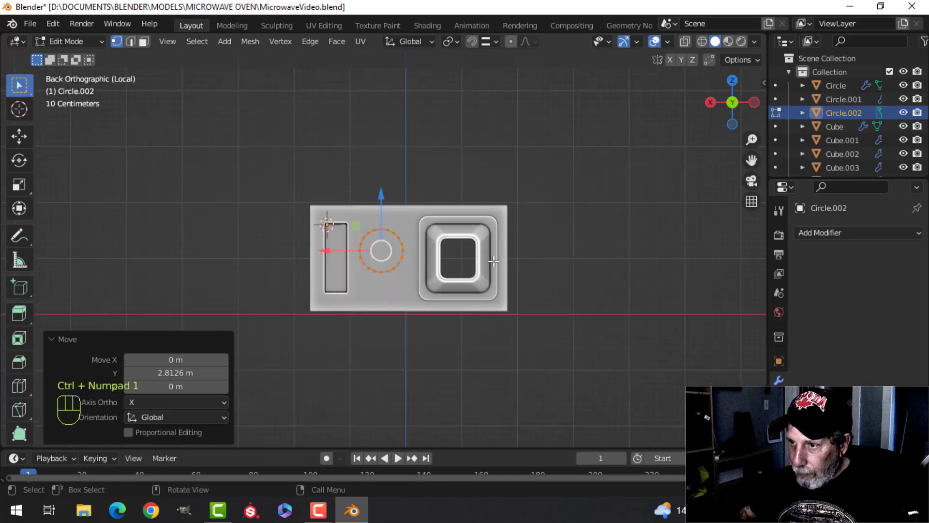
# Scale the circle to about 0.535, fill it with a face, and place it in the upper area between recess and housing.
pyautogui.scroll(4, 491, 260)
pyautogui.press('s')
pyautogui.click(417, 259)
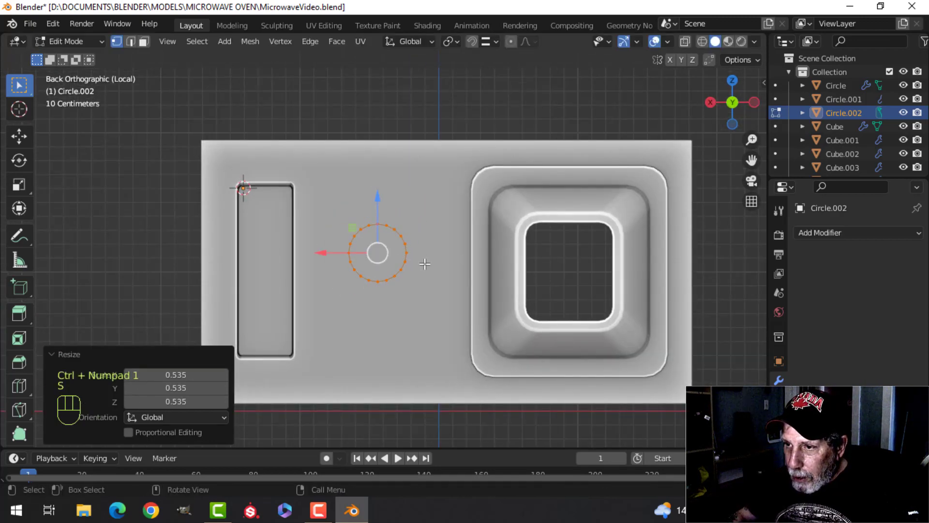
pyautogui.press('f')
pyautogui.keyDown('shift'); pyautogui.moveTo(413, 257); pyautogui.dragTo(449, 252, button='middle'); pyautogui.keyUp('shift')
pyautogui.press('g')
pyautogui.click(452, 220)
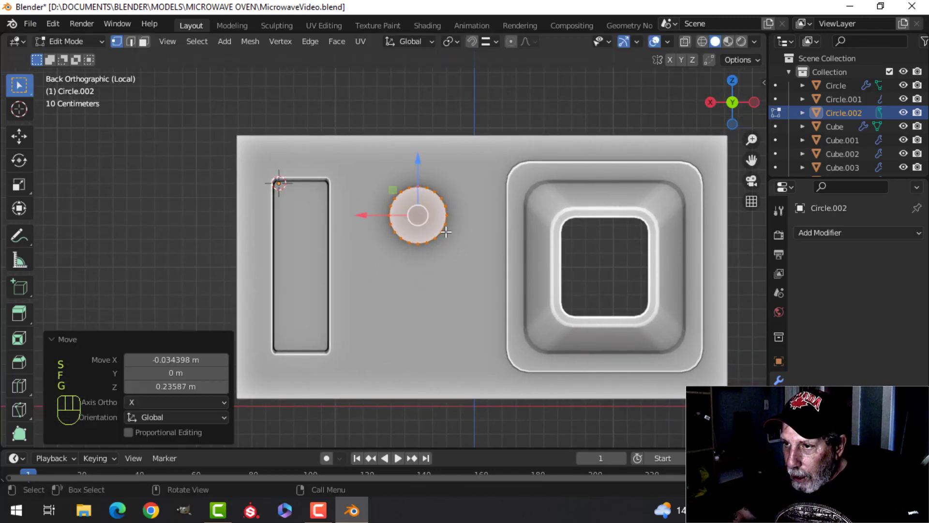
pyautogui.press('g')
pyautogui.click(445, 211)
# Open the disc and the back panel together in Edit Mode and compare their meshes from the back view.
pyautogui.moveTo(445, 211); pyautogui.dragTo(409, 160, button='middle')
pyautogui.press('Tab')
pyautogui.keyDown('shift'); pyautogui.click(426, 206); pyautogui.keyUp('shift')
pyautogui.press('Tab')
pyautogui.press('ctrl+KP_1')
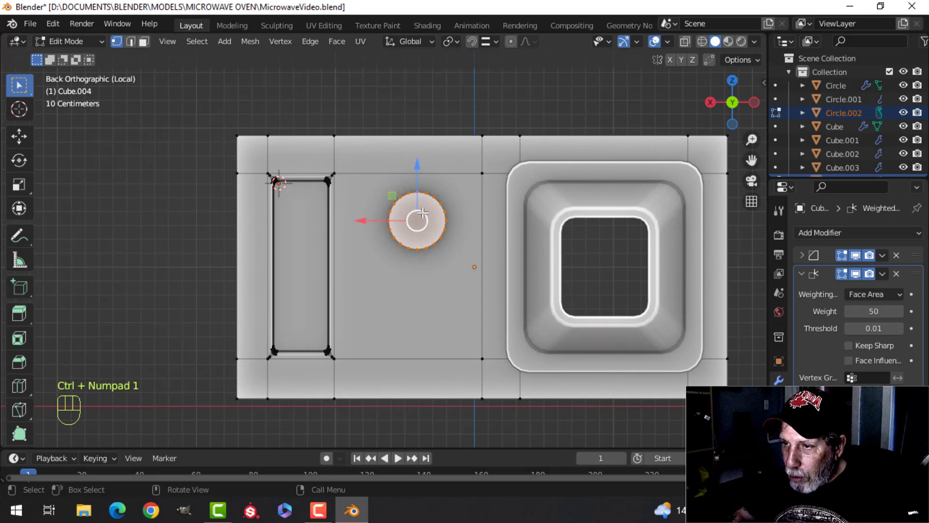
pyautogui.moveTo(423, 213)
pyautogui.mouseDown(button='middle')
pyautogui.moveTo(483, 243)
pyautogui.moveTo(458, 247)
pyautogui.moveTo(453, 228)
pyautogui.moveTo(422, 208)
pyautogui.moveTo(506, 234)
pyautogui.moveTo(416, 211)
pyautogui.mouseUp(button='middle')
# Edit only the disc and extrude its face about 0.06 m outward along Y.
pyautogui.press('Tab')
pyautogui.click(451, 229)
pyautogui.press('Tab')
pyautogui.scroll(2, 460, 229)
pyautogui.scroll(2, 461, 230)
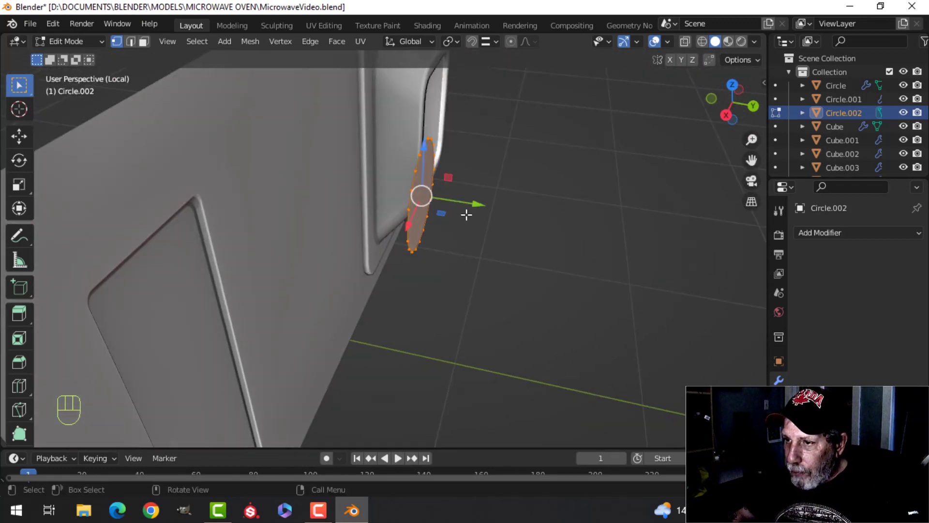
pyautogui.press('e')
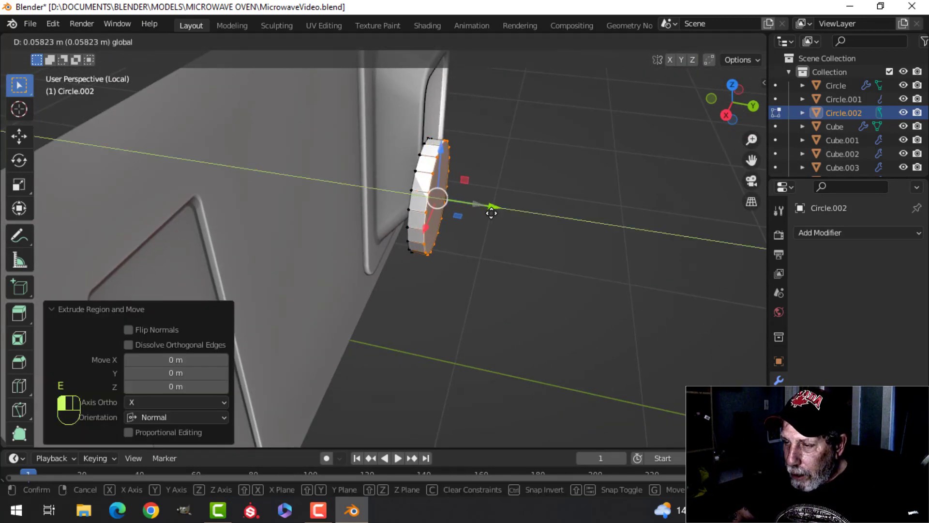
pyautogui.click(491, 212)
pyautogui.moveTo(492, 212); pyautogui.dragTo(481, 197, button='middle')
# Extrude the disc's front face outward again, shrink it to about 0.6, and pull it back about 0.025 m to form a taper.
pyautogui.press('e')
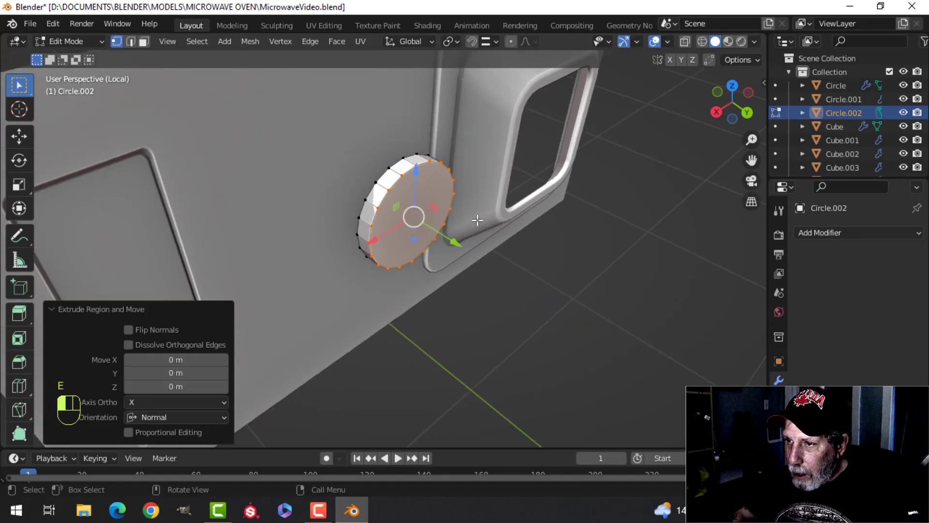
pyautogui.click(474, 252)
pyautogui.press('s')
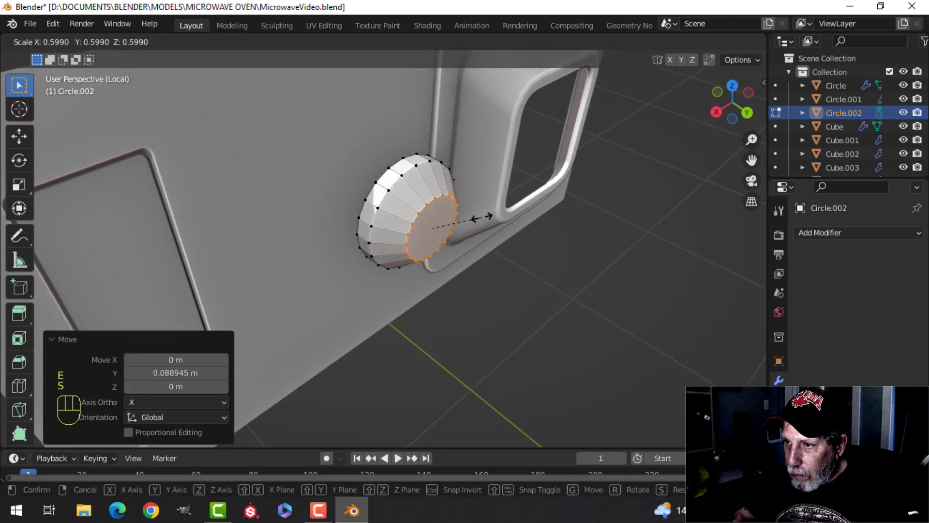
pyautogui.click(482, 217)
pyautogui.moveTo(482, 217)
pyautogui.mouseDown(button='middle')
pyautogui.moveTo(471, 214)
pyautogui.moveTo(479, 210)
pyautogui.mouseUp(button='middle')
pyautogui.press('e')
pyautogui.click(486, 214)
# Inset the tapered disc's front face by about 0.024 m and extrude it about 0.023 m inward.
pyautogui.press('i')
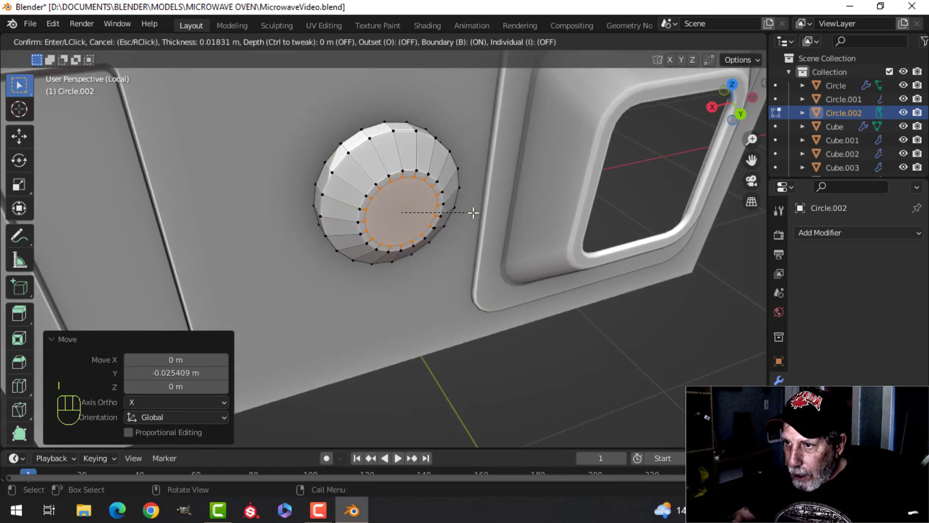
pyautogui.click(470, 212)
pyautogui.moveTo(471, 212); pyautogui.dragTo(487, 239, button='middle')
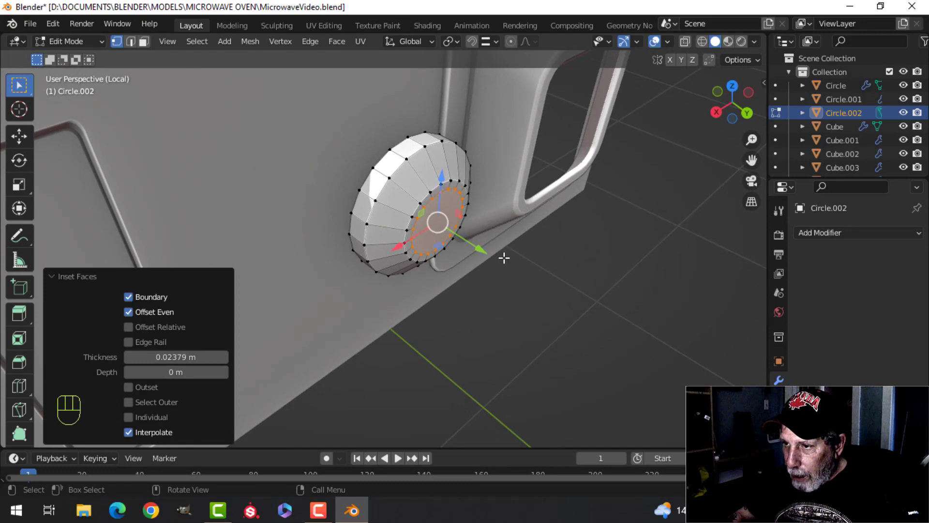
pyautogui.press('e')
pyautogui.click(478, 245)
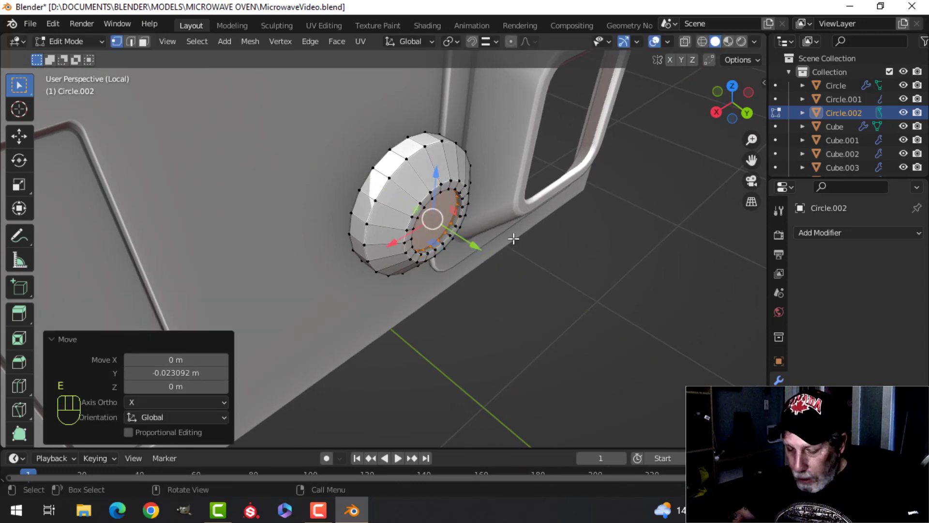
# Separate the recessed front face into its own object and return to Object Mode with nothing selected.
pyautogui.press('p')
pyautogui.press('Tab')
pyautogui.moveTo(469, 231); pyautogui.dragTo(446, 230, button='middle')
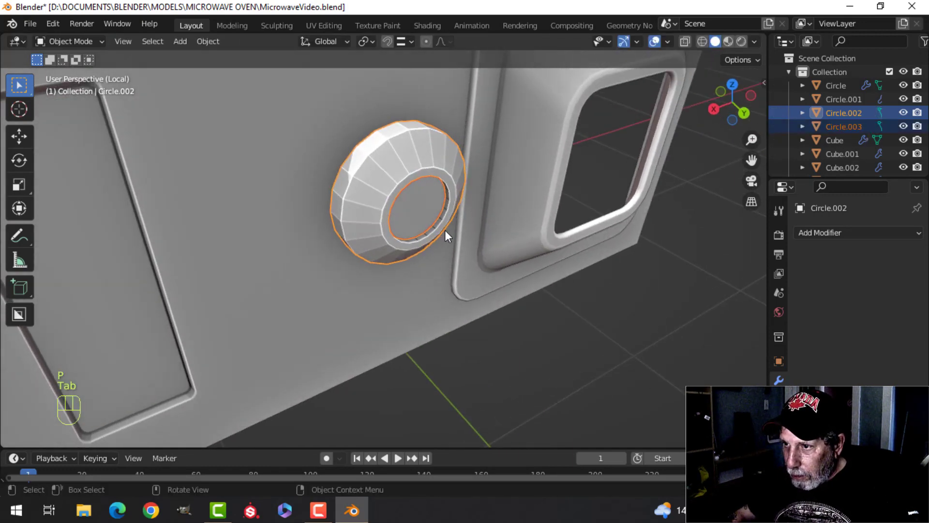
pyautogui.scroll(3, 441, 203)
pyautogui.hotkey('alt', 'a')
# Scale the separated front face up slightly and nudge it outward along Y inside the tapered disc's rim.
pyautogui.click(439, 181)
pyautogui.press('Tab')
pyautogui.press('a')
pyautogui.press('s')
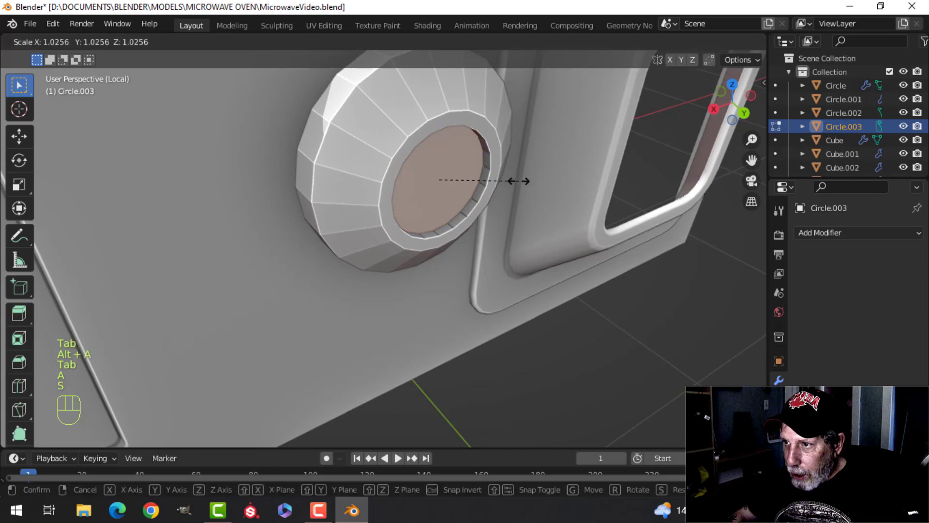
pyautogui.click(526, 181)
pyautogui.moveTo(488, 204); pyautogui.dragTo(504, 229, button='middle')
pyautogui.moveTo(504, 230); pyautogui.dragTo(512, 235)
pyautogui.press('Tab')
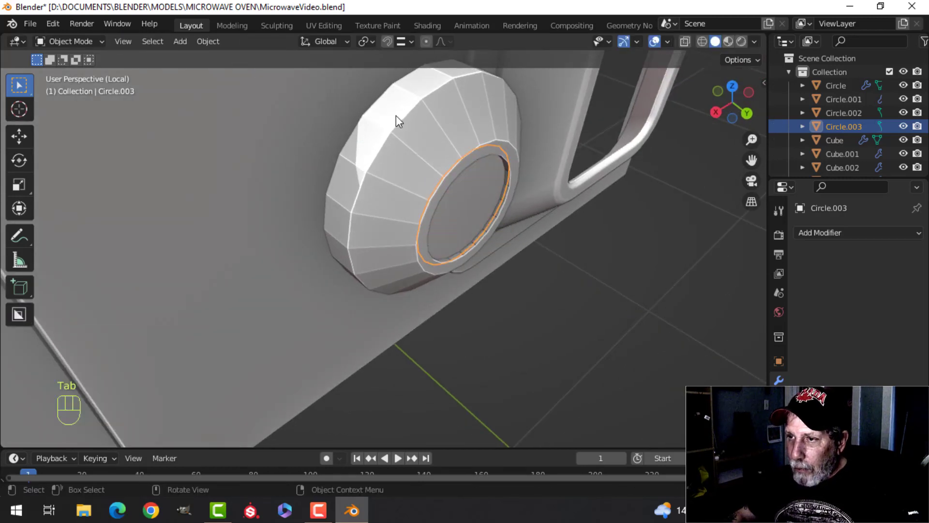
# Delete the tapered disc's back face and select its open rear edge loop.
pyautogui.click(396, 116)
pyautogui.press('Tab')
pyautogui.keyDown('shift'); pyautogui.moveTo(384, 109); pyautogui.dragTo(508, 190, button='middle'); pyautogui.keyUp('shift')
pyautogui.press('x')
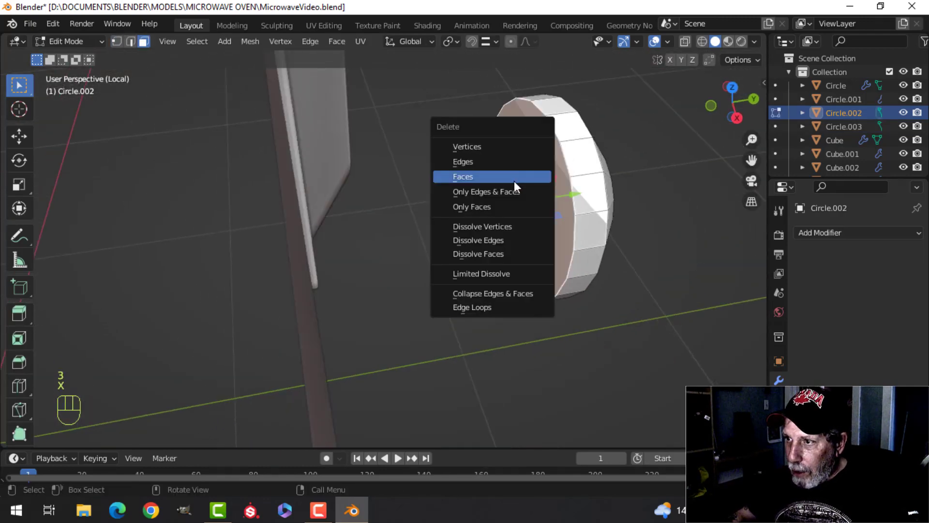
pyautogui.click(513, 177)
pyautogui.keyDown('alt'); pyautogui.keyDown('shift'); pyautogui.click(559, 127); pyautogui.keyUp('shift'); pyautogui.keyUp('alt')
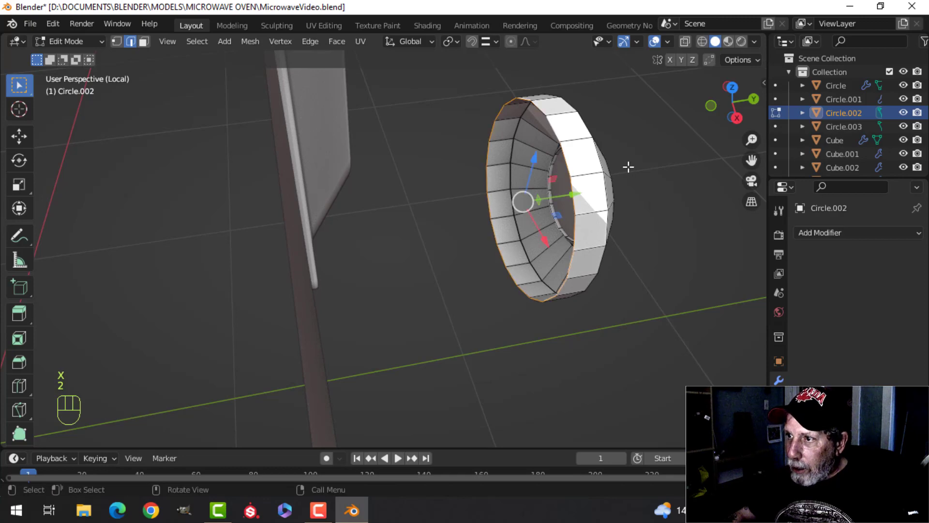
# Extrude the tapered disc's open rear edge loop and scale it outward into a flat flange around the disc.
pyautogui.moveTo(629, 168); pyautogui.dragTo(478, 249, button='middle')
pyautogui.scroll(-2, 423, 164)
pyautogui.press('e')
pyautogui.rightClick(436, 190)
pyautogui.press('s')
pyautogui.click(442, 201)
pyautogui.press('s')
pyautogui.click(469, 166)
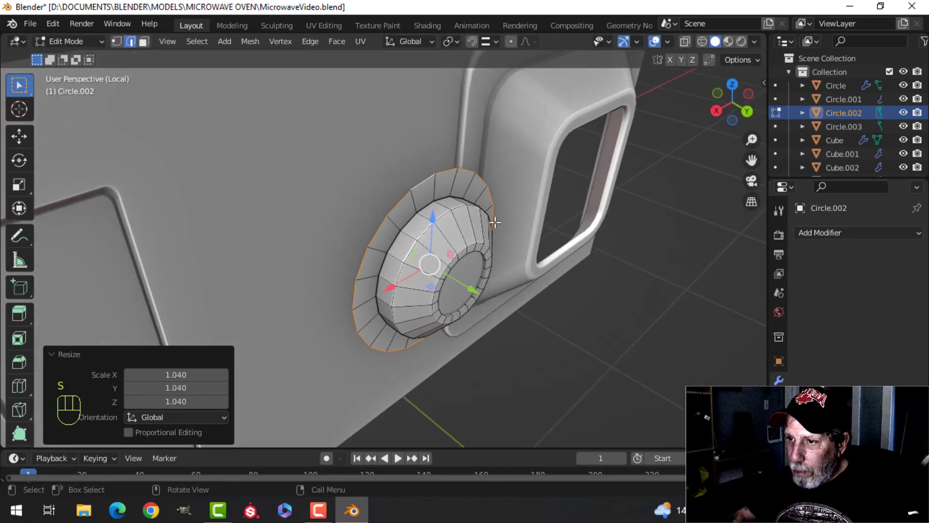
# Extrude the flange's outer edge about 0.02 m backward along Y to give it thickness.
pyautogui.press('e')
pyautogui.rightClick(480, 250)
pyautogui.moveTo(475, 289); pyautogui.dragTo(468, 282)
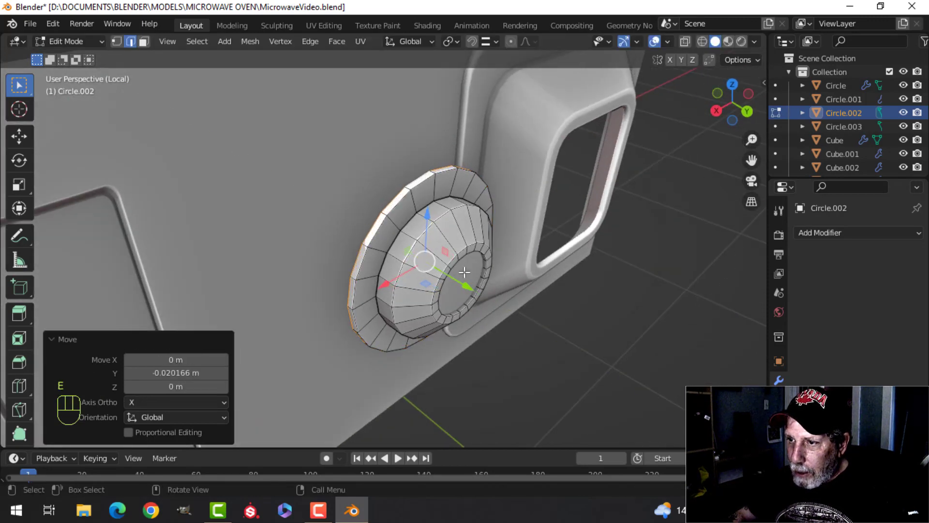
pyautogui.scroll(2, 457, 266)
pyautogui.hotkey('alt', 'a')
# Bevel the flange's outer front edge loop about 0.005 m wide with 2 segments.
pyautogui.moveTo(420, 175); pyautogui.dragTo(472, 175, button='middle')
pyautogui.keyDown('alt'); pyautogui.click(367, 153); pyautogui.keyUp('alt')
pyautogui.hotkey('ctrl', 'b')
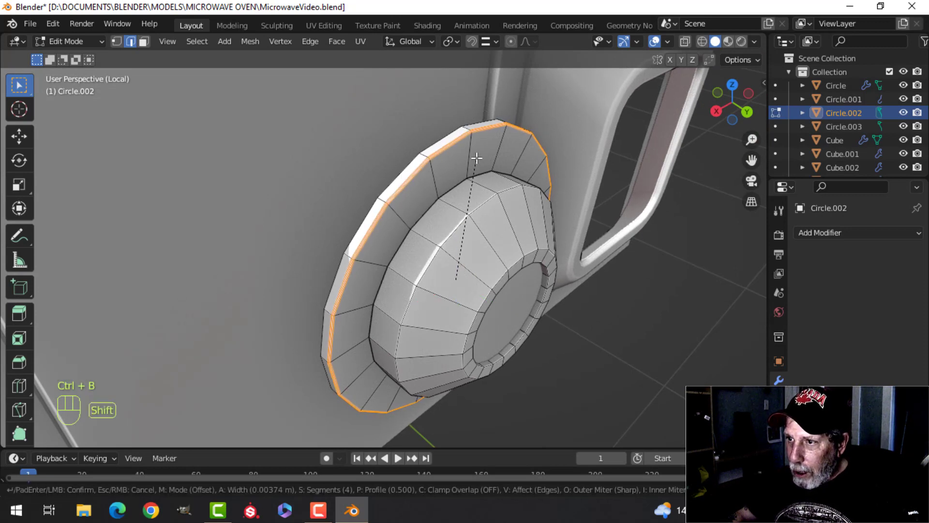
pyautogui.click(477, 152)
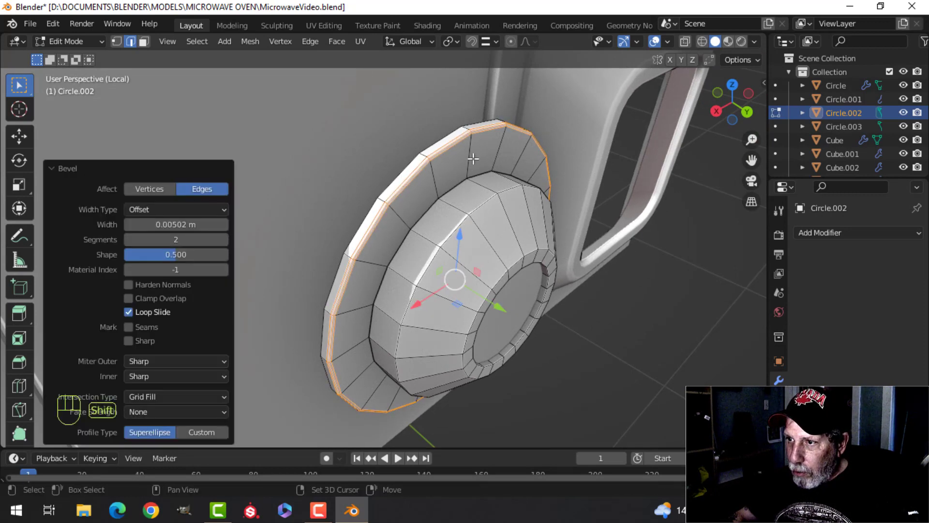
# Bevel the edge loop at the shoulder of the tapered body about 0.0055 m wide with 2 segments.
pyautogui.hotkey('alt', 'a')
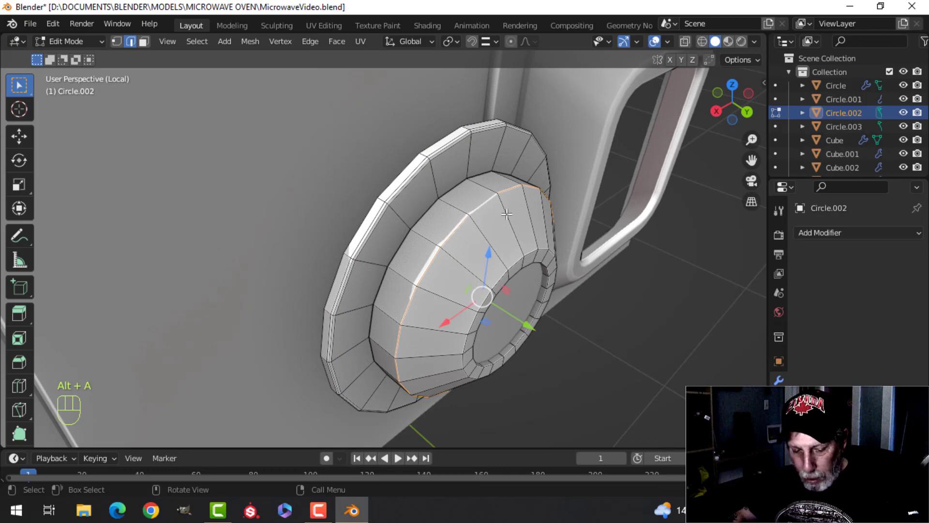
pyautogui.hotkey('ctrl', 'b')
pyautogui.scroll(1, 513, 203)
pyautogui.click(529, 185)
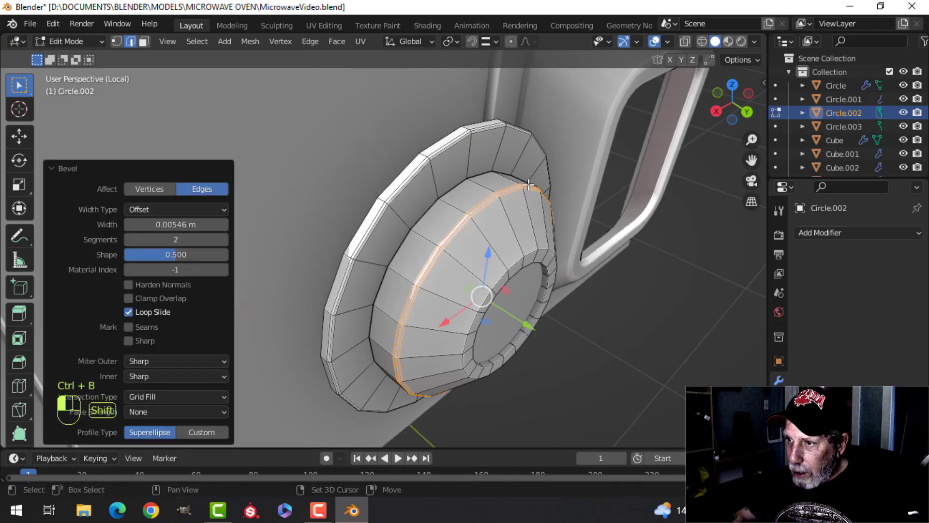
# Bevel both edge loops of the fitting's front rim with 2 segments and clear the selection.
pyautogui.moveTo(528, 184); pyautogui.dragTo(408, 215, button='middle')
pyautogui.hotkey('alt', 'a')
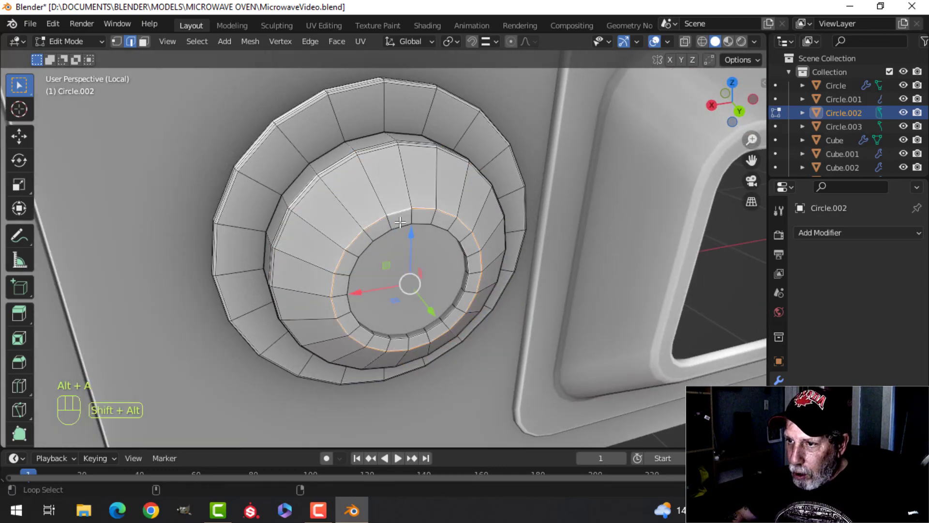
pyautogui.hotkey('ctrl', 'b')
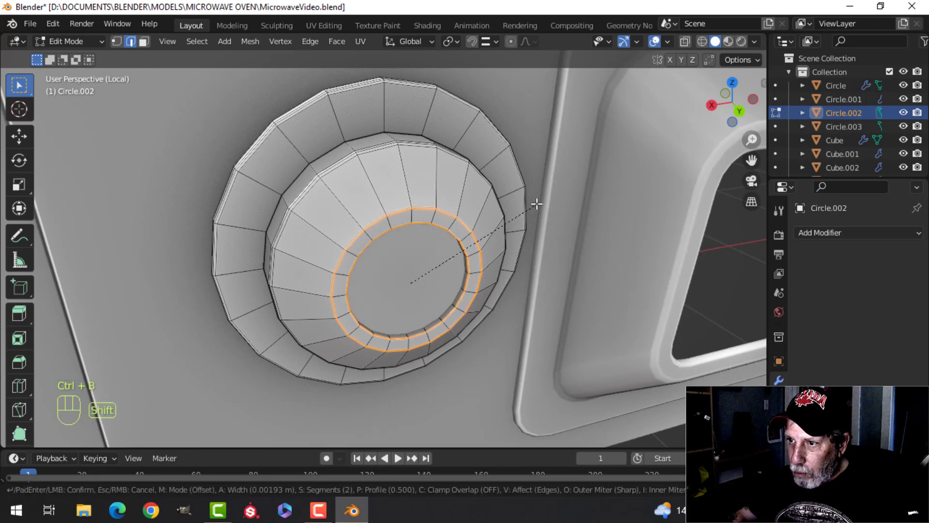
pyautogui.click(551, 189)
pyautogui.moveTo(551, 188); pyautogui.dragTo(436, 203, button='middle')
pyautogui.hotkey('alt', 'a')
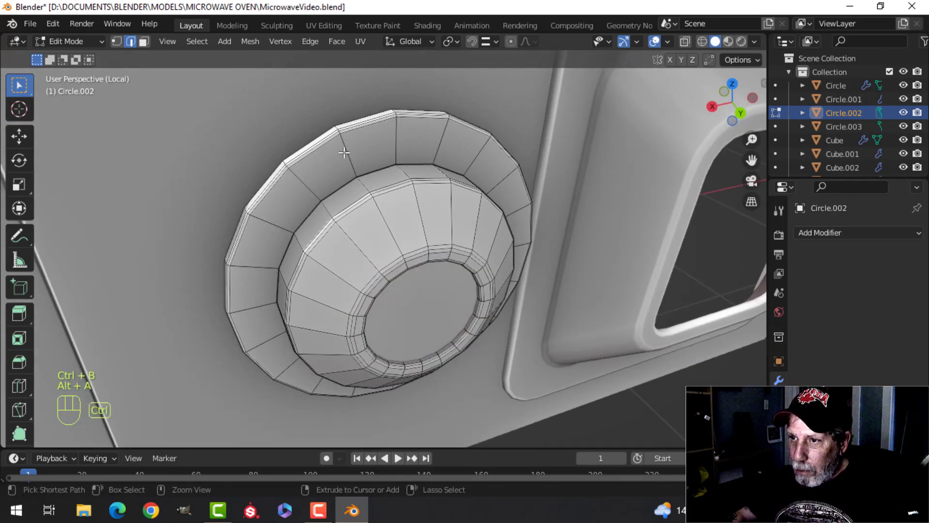
# Add a circular loop cut in the flat face of the flange near the tapered body.
pyautogui.hotkey('ctrl', 'r')
pyautogui.click(347, 163)
pyautogui.click(348, 169)
# Give the fitting a level 1 Subdivision Surface modifier and shade it smooth.
pyautogui.press('Tab')
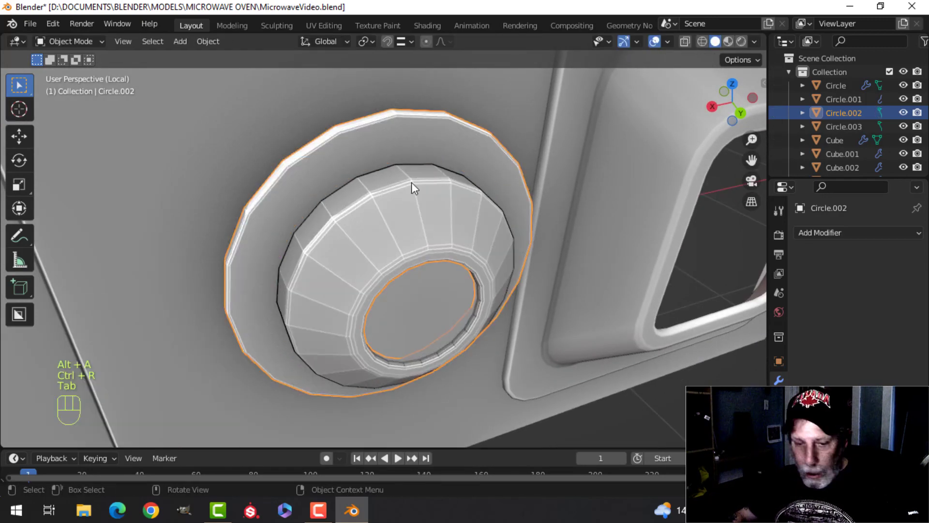
pyautogui.hotkey('ctrl', '1')
pyautogui.rightClick(391, 167)
pyautogui.click(390, 166)
pyautogui.scroll(-4, 420, 215)
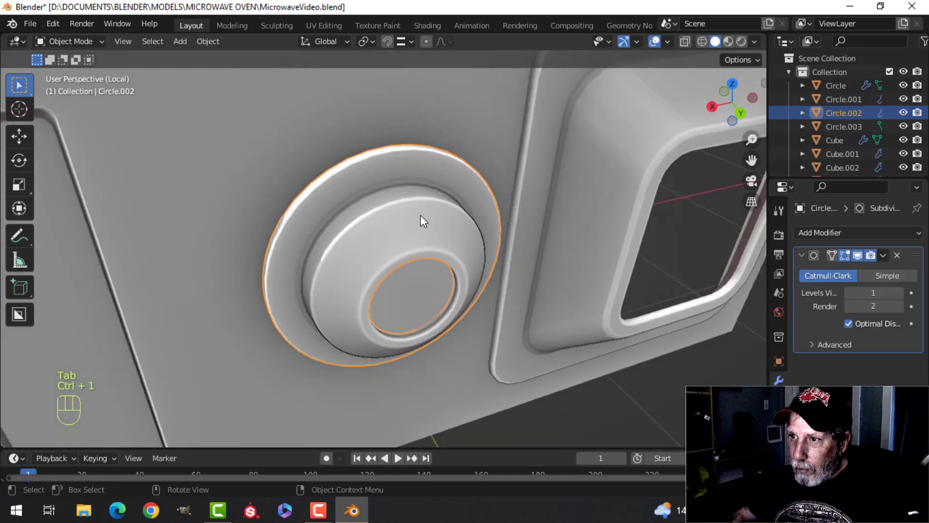
# Move all geometry of the fitting and its front disc along Y so the flange sits against the back panel.
pyautogui.hotkey('alt', 'a')
pyautogui.moveTo(420, 229); pyautogui.dragTo(474, 210, button='middle')
pyautogui.click(460, 225)
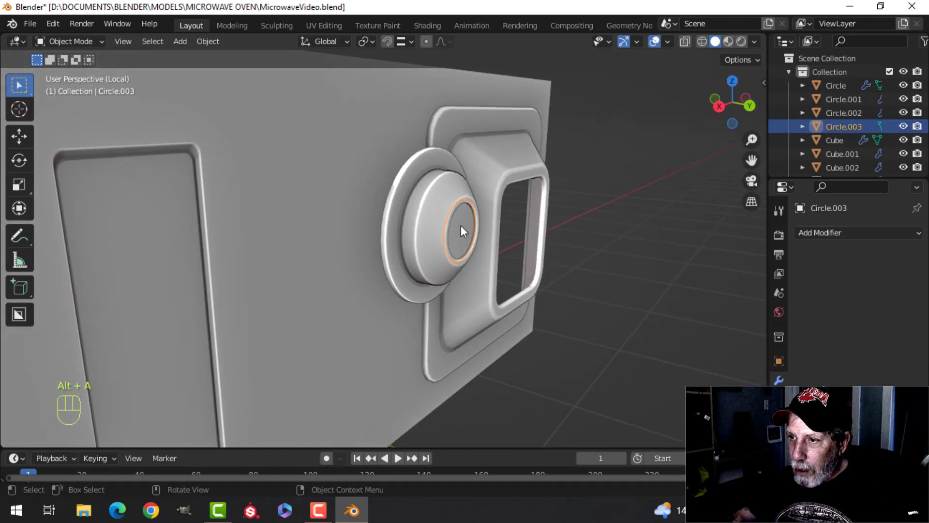
pyautogui.keyDown('shift'); pyautogui.click(467, 250); pyautogui.keyUp('shift')
pyautogui.press('Tab')
pyautogui.press('a')
pyautogui.moveTo(467, 250); pyautogui.dragTo(503, 242, button='middle')
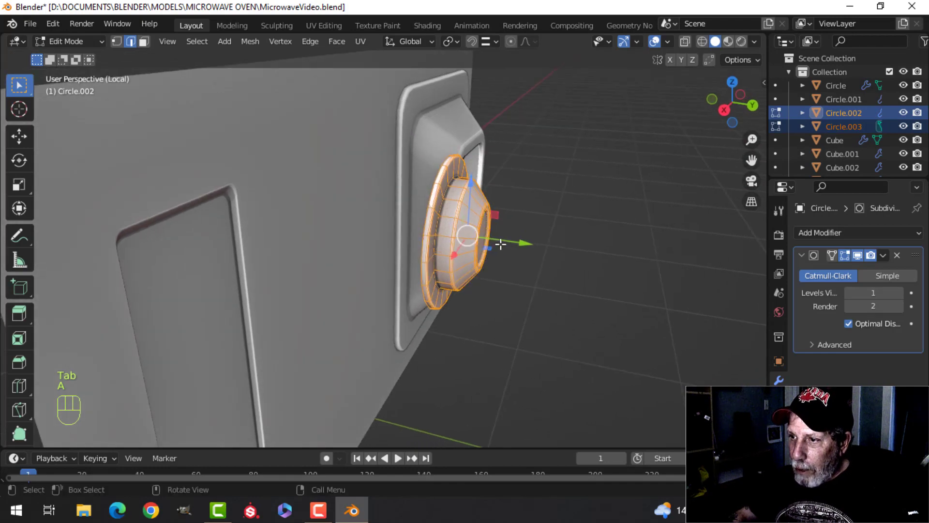
pyautogui.moveTo(503, 242); pyautogui.dragTo(404, 226)
pyautogui.press('Tab')
pyautogui.moveTo(435, 220); pyautogui.dragTo(367, 223, button='middle')
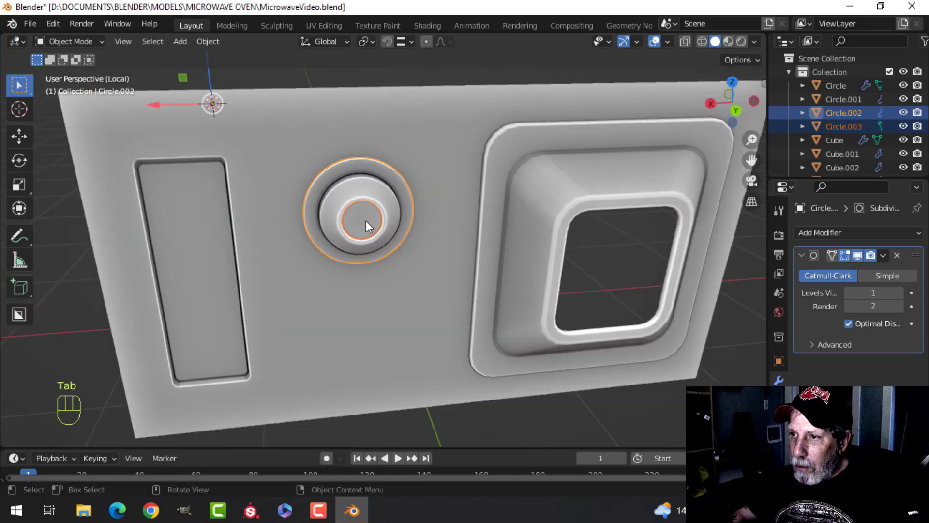
# Examine the back panel's edge layout around the round fitting in Edit Mode.
pyautogui.scroll(-3, 368, 225)
pyautogui.hotkey('alt', 'a')
pyautogui.moveTo(427, 248); pyautogui.dragTo(409, 203, button='middle')
pyautogui.click(447, 208)
pyautogui.press('Tab')
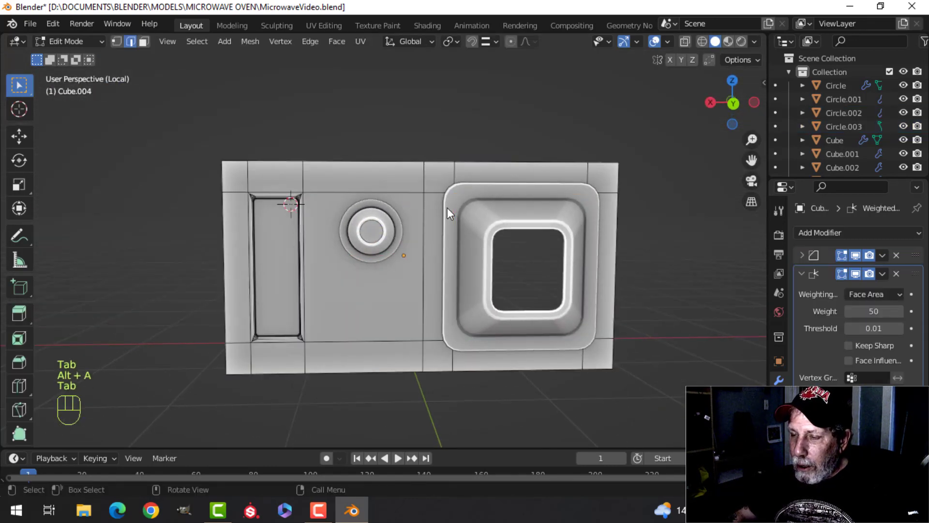
pyautogui.scroll(2, 448, 208)
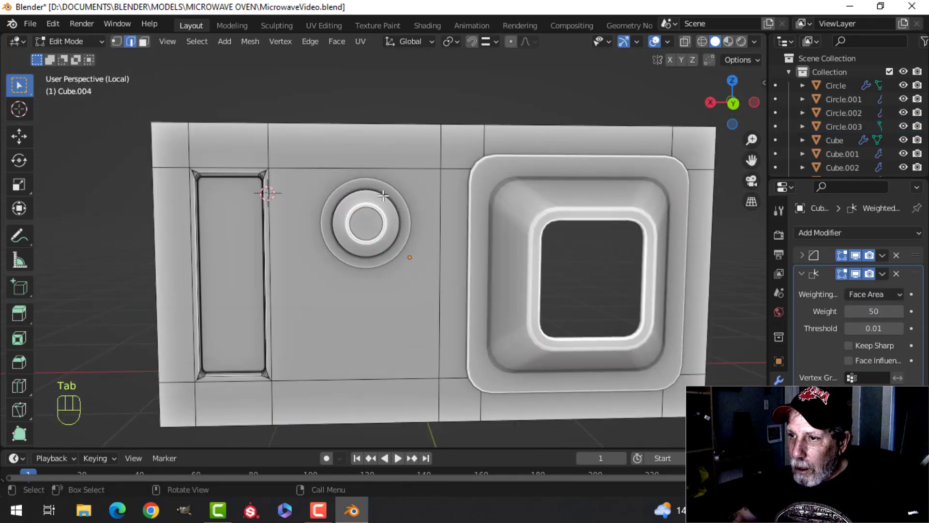
pyautogui.press('Tab')
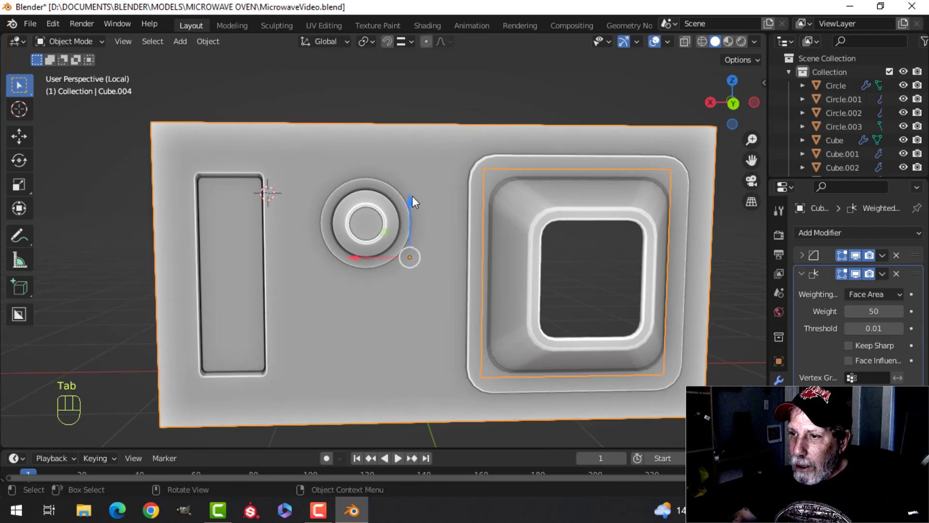
# Move the geometry of the fitting and its front disc down by about 0.075 m.
pyautogui.hotkey('alt', 'a')
pyautogui.keyDown('shift'); pyautogui.click(384, 198); pyautogui.keyUp('shift')
pyautogui.keyDown('shift'); pyautogui.click(397, 202); pyautogui.keyUp('shift')
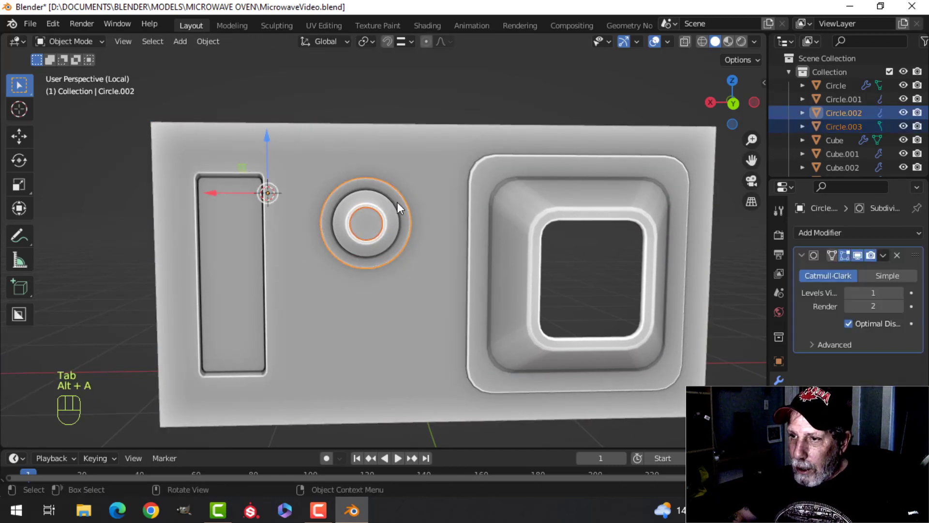
pyautogui.press('Tab')
pyautogui.press('a')
pyautogui.press('g')
pyautogui.click(397, 214)
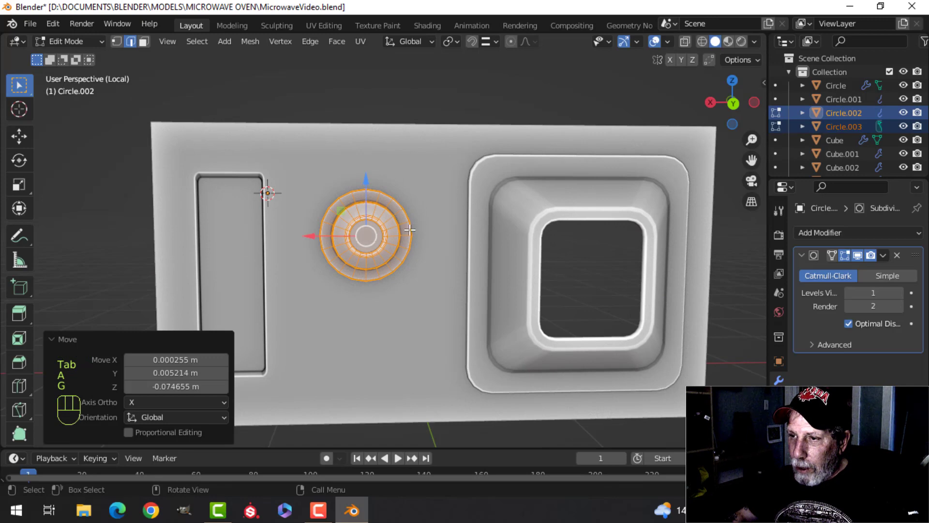
pyautogui.press('Tab')
# Duplicate all geometry of the fitting and its front disc in back view and place the copy below the original.
pyautogui.moveTo(398, 224); pyautogui.dragTo(443, 232, button='middle')
pyautogui.hotkey('alt', 'a')
pyautogui.scroll(3, 400, 246)
pyautogui.click(364, 191)
pyautogui.keyDown('shift'); pyautogui.click(378, 222); pyautogui.keyUp('shift')
pyautogui.press('Tab')
pyautogui.press('a')
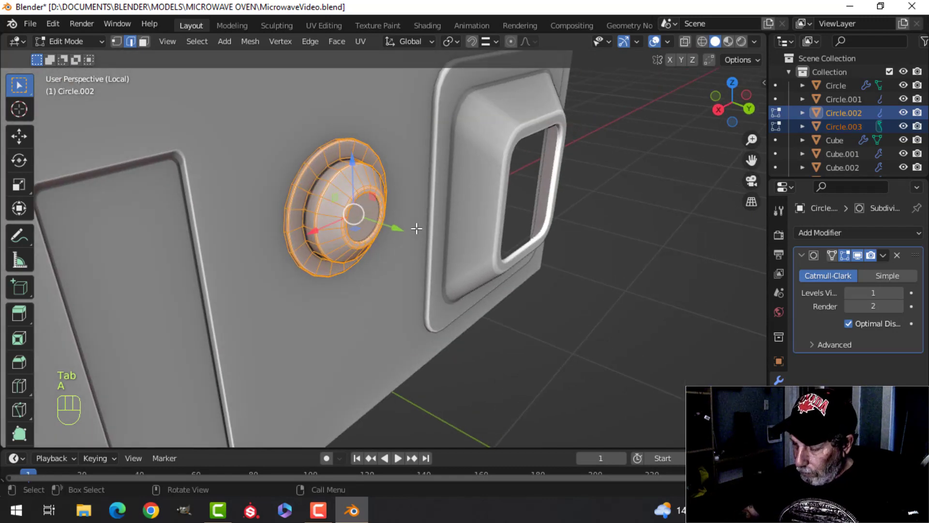
pyautogui.press('KP_1')
pyautogui.press('ctrl+KP_1')
pyautogui.scroll(-5, 418, 228)
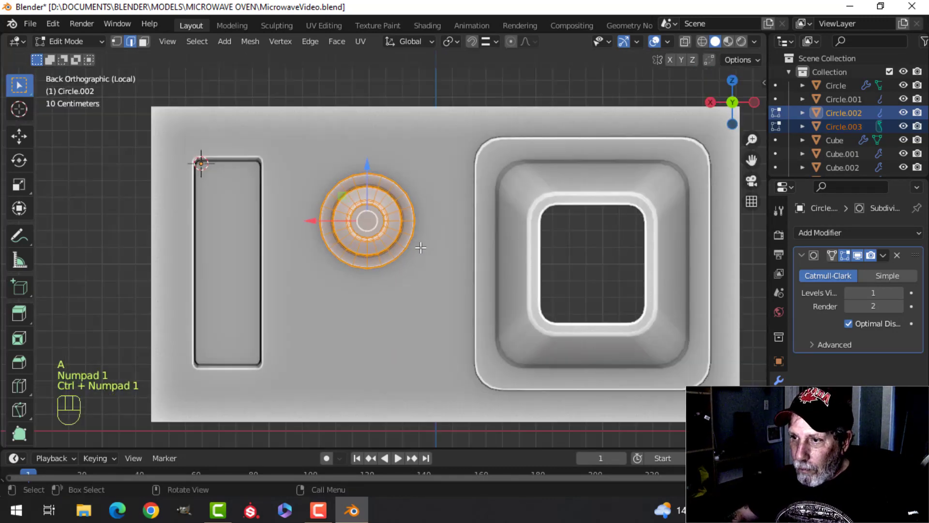
pyautogui.hotkey('shift', 'd')
pyautogui.rightClick(419, 230)
pyautogui.press('g')
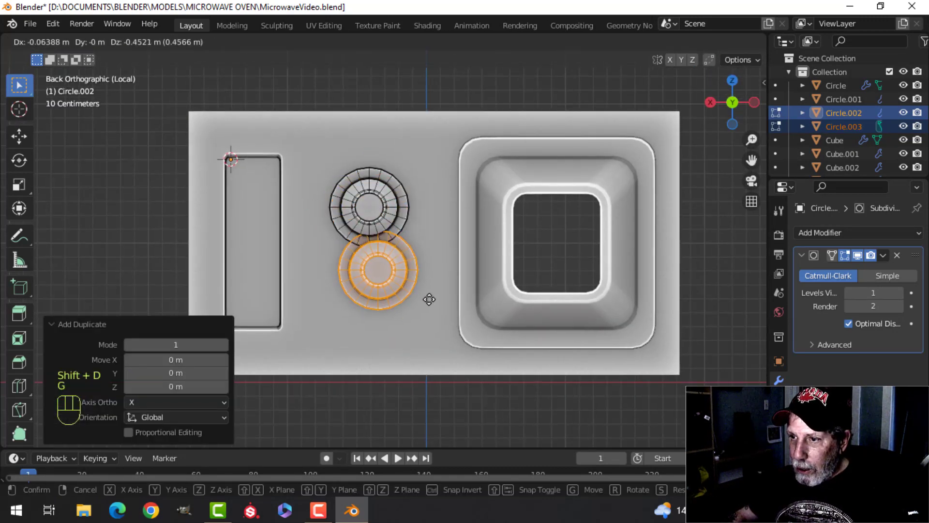
pyautogui.click(442, 319)
# Scale the lower fitting to about 0.736 and move it along Y against the back panel.
pyautogui.press('s')
pyautogui.click(453, 291)
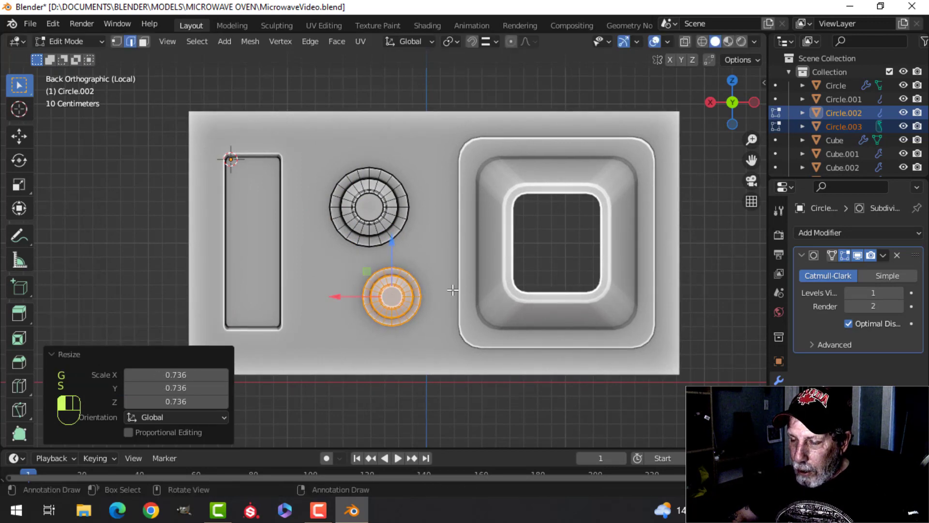
pyautogui.moveTo(454, 290); pyautogui.dragTo(526, 317, button='middle')
pyautogui.scroll(4, 442, 296)
pyautogui.keyDown('shift'); pyautogui.moveTo(442, 297); pyautogui.dragTo(448, 203, button='middle'); pyautogui.keyUp('shift')
pyautogui.moveTo(448, 203); pyautogui.dragTo(498, 232, button='middle')
pyautogui.moveTo(487, 215); pyautogui.dragTo(473, 214)
pyautogui.press('Tab')
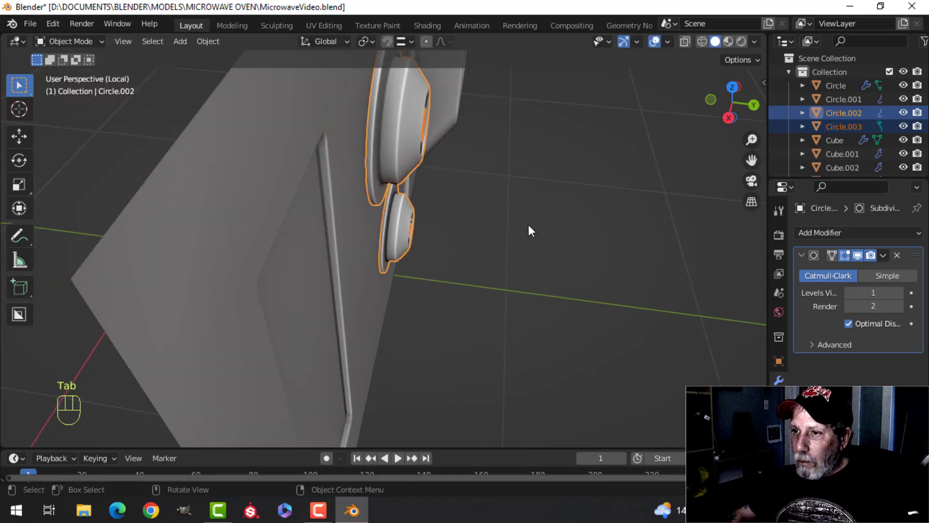
pyautogui.hotkey('alt', 'a')
pyautogui.moveTo(530, 226); pyautogui.dragTo(404, 242, button='middle')
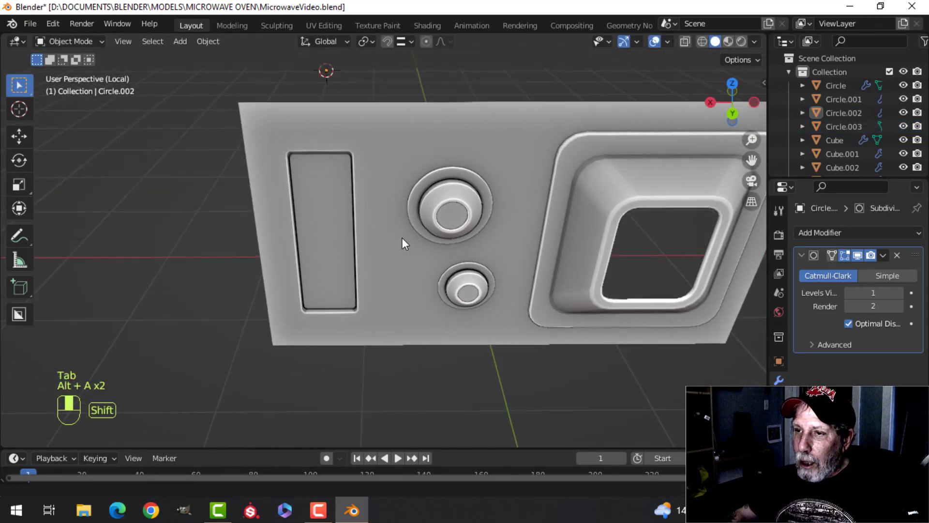
# Select the larger fitting's linked geometry and move it about 0.19 m along negative X to align above the smaller one.
pyautogui.click(463, 216)
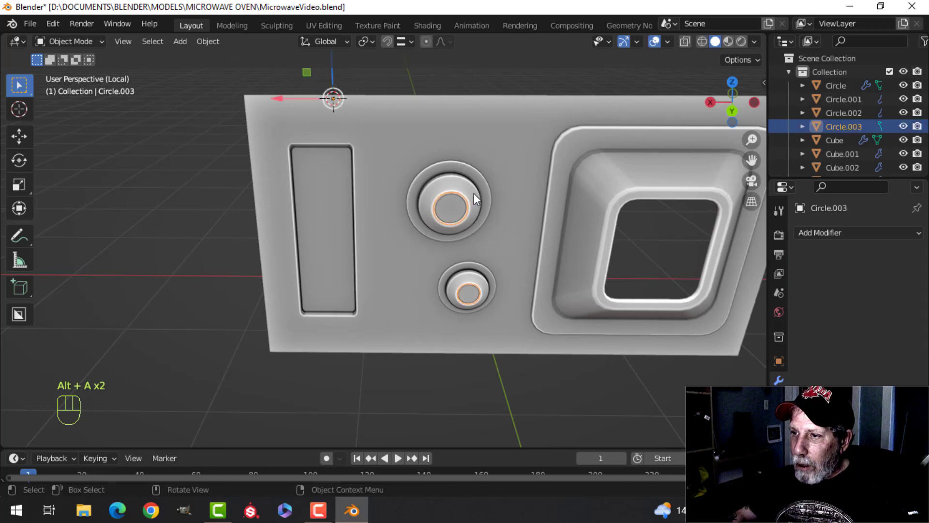
pyautogui.press('Tab')
pyautogui.press('Tab')
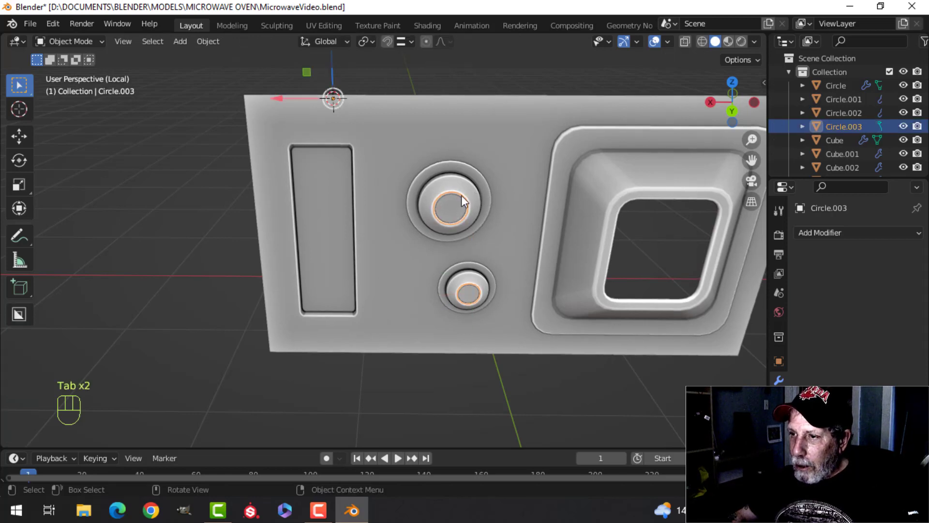
pyautogui.keyDown('shift'); pyautogui.click(490, 202); pyautogui.keyUp('shift')
pyautogui.press('Tab')
pyautogui.press('3')
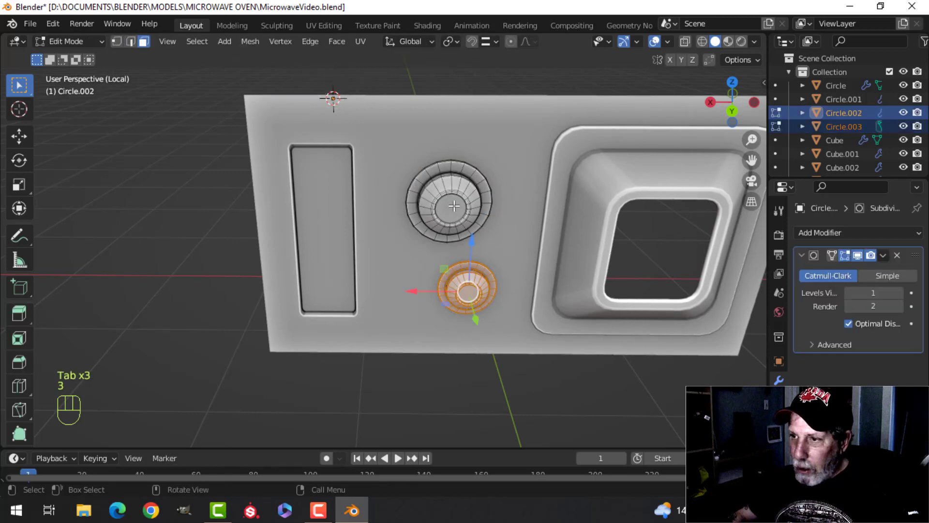
pyautogui.click(452, 206)
pyautogui.keyDown('shift'); pyautogui.click(465, 186); pyautogui.keyUp('shift')
pyautogui.hotkey('ctrl', 'l')
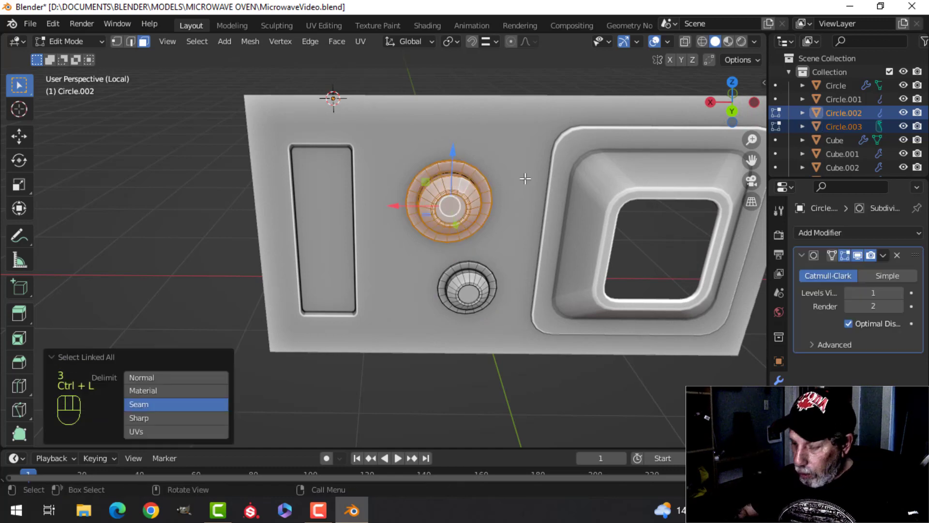
pyautogui.press('ctrl+KP_1')
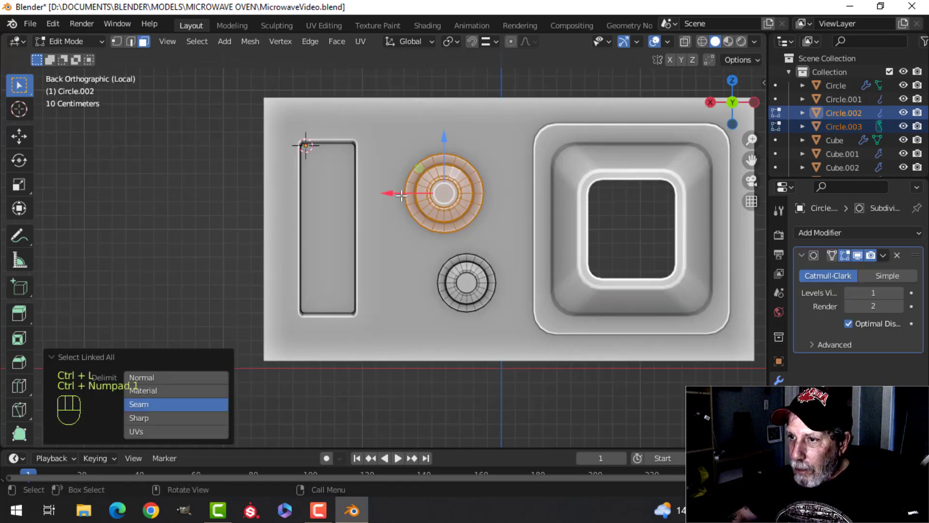
pyautogui.moveTo(402, 195); pyautogui.dragTo(415, 192)
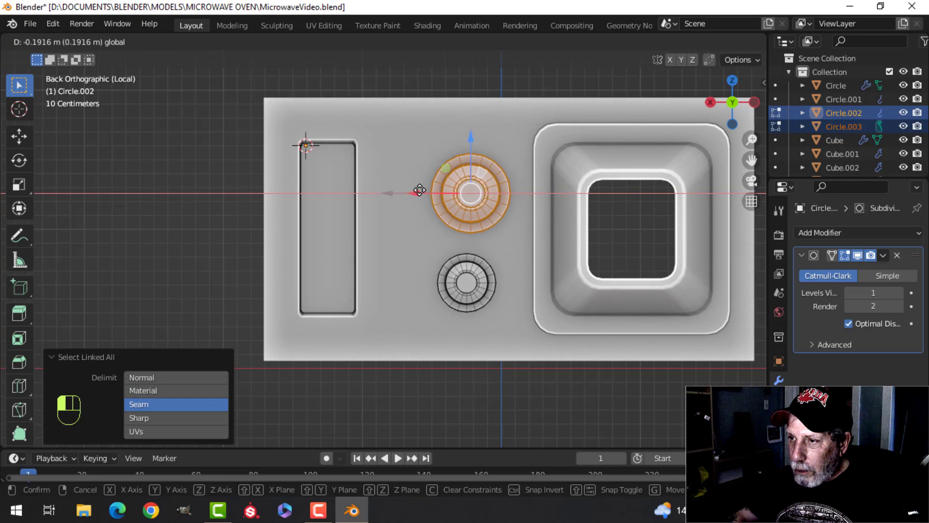
pyautogui.click(420, 190)
pyautogui.press('Tab')
# Examine the back panel's edges in relation to the two aligned round fittings.
pyautogui.moveTo(407, 228); pyautogui.dragTo(384, 209, button='middle')
pyautogui.hotkey('alt', 'a')
pyautogui.click(341, 172)
pyautogui.press('Tab')
pyautogui.moveTo(452, 257); pyautogui.dragTo(383, 222, button='middle')
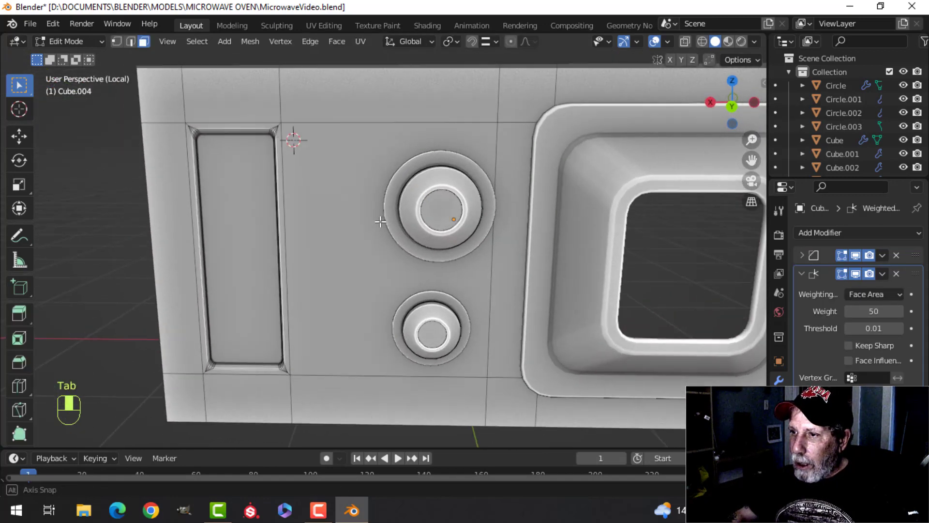
pyautogui.moveTo(487, 226); pyautogui.dragTo(411, 232, button='middle')
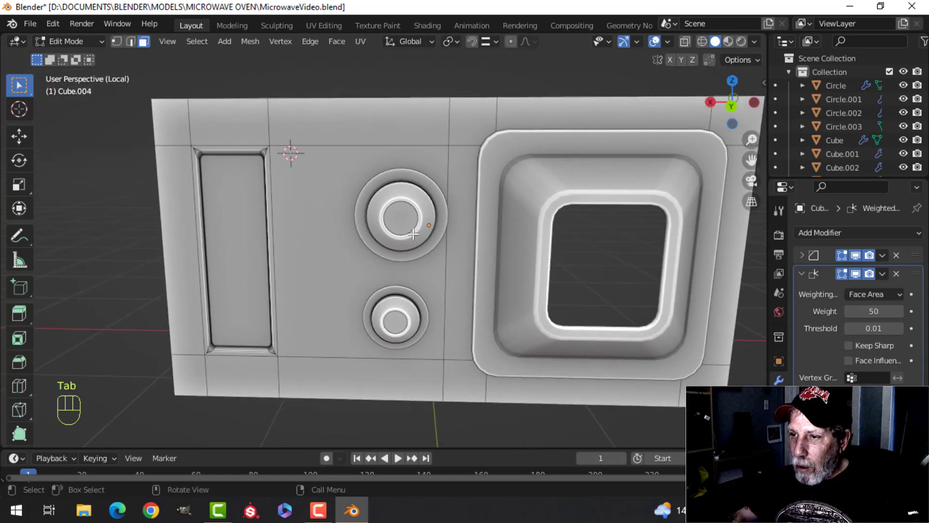
# Move the geometry of both round fittings together slightly along X toward the recessed panel.
pyautogui.press('Tab')
pyautogui.click(402, 217)
pyautogui.keyDown('shift'); pyautogui.click(407, 199); pyautogui.keyUp('shift')
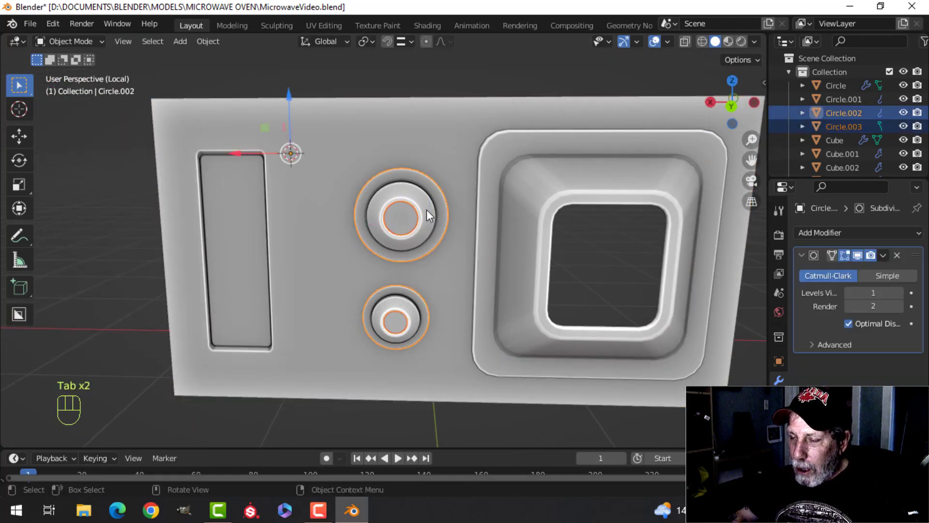
pyautogui.press('Tab')
pyautogui.press('a')
pyautogui.moveTo(344, 271); pyautogui.dragTo(327, 269)
pyautogui.press('Tab')
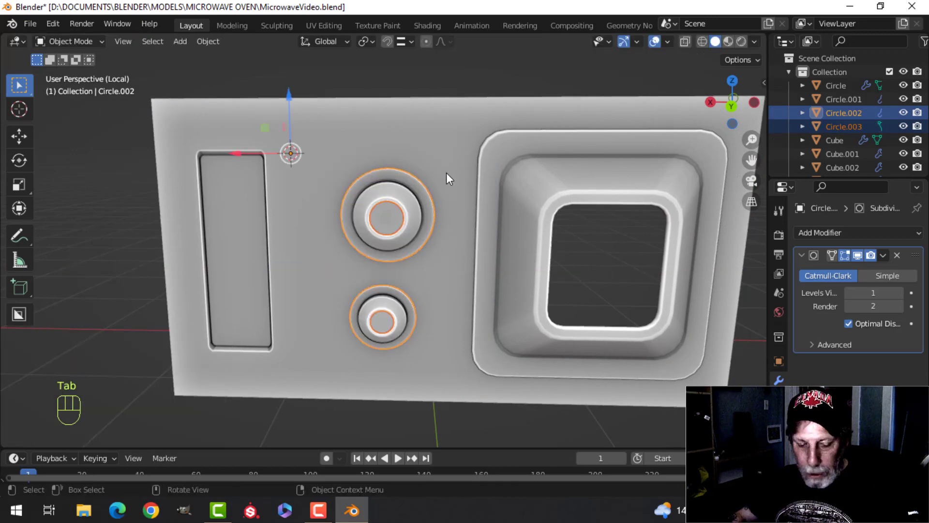
# Examine both round fittings in wireframe from the back to compare their placement on the panel.
pyautogui.press('z')
pyautogui.click(333, 181)
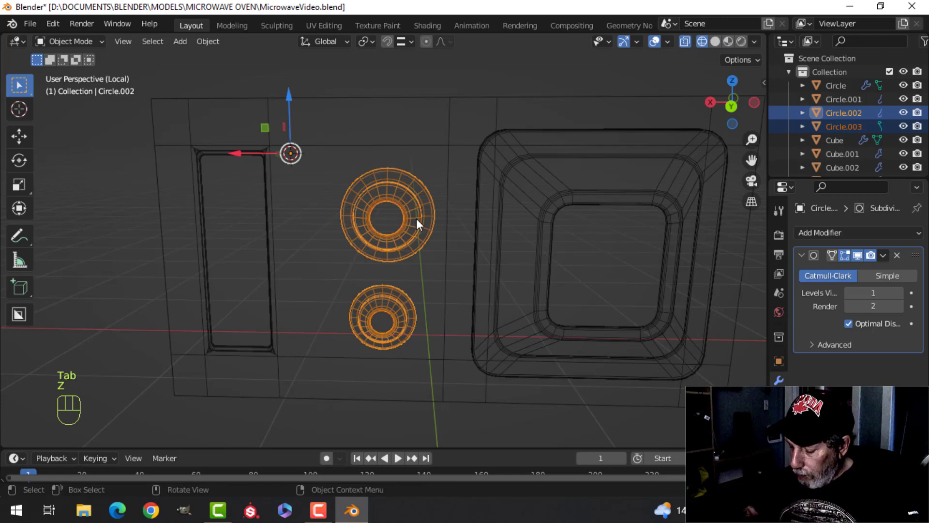
pyautogui.press('ctrl+KP_1')
pyautogui.scroll(3, 420, 239)
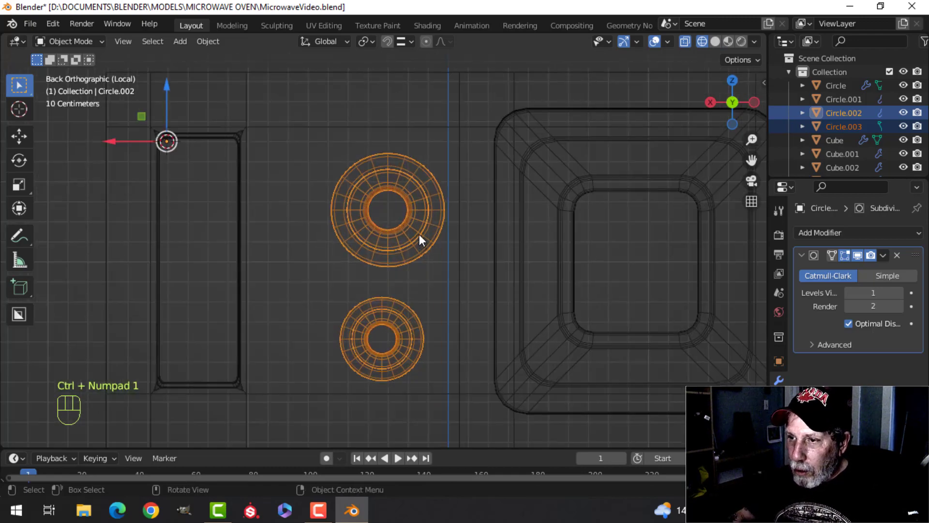
pyautogui.hotkey('alt', 'a')
pyautogui.press('z')
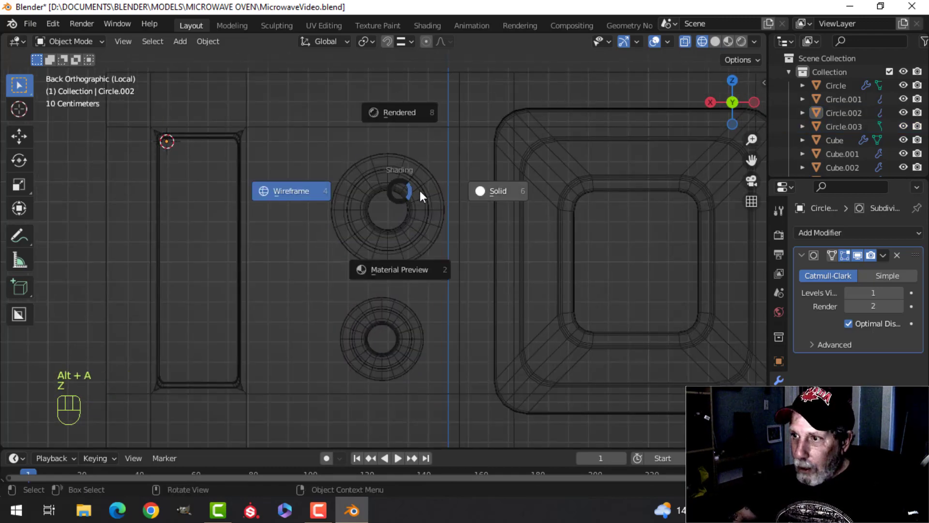
pyautogui.click(480, 192)
# Snap the 3D cursor to the centre face of the larger round fitting.
pyautogui.click(390, 226)
pyautogui.moveTo(425, 227); pyautogui.dragTo(413, 243, button='middle')
pyautogui.press('Tab')
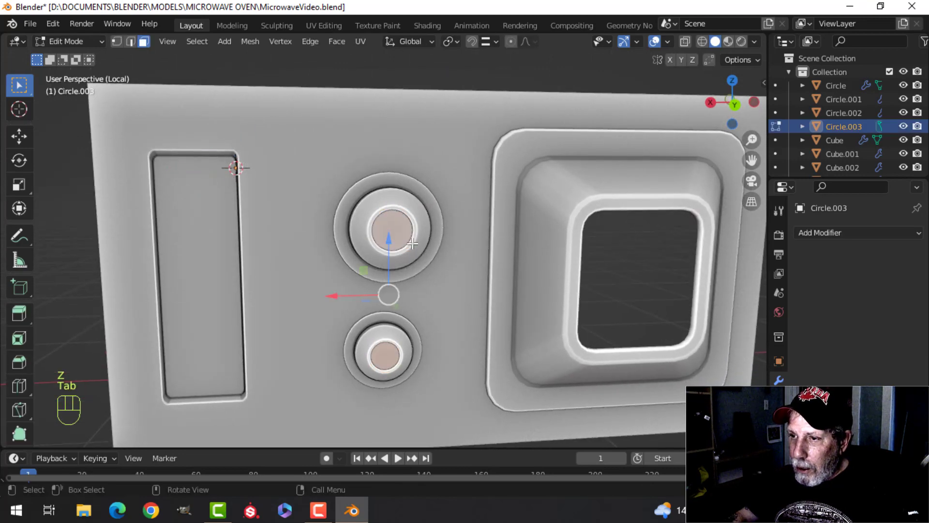
pyautogui.hotkey('alt', 'a')
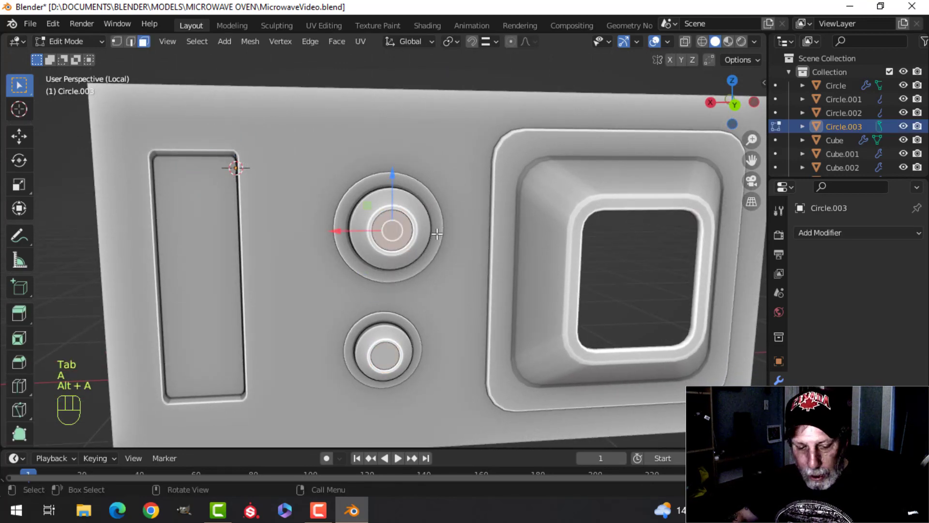
pyautogui.hotkey('shift', 's')
pyautogui.click(426, 312)
pyautogui.press('Tab')
pyautogui.moveTo(453, 266); pyautogui.dragTo(440, 269, button='middle')
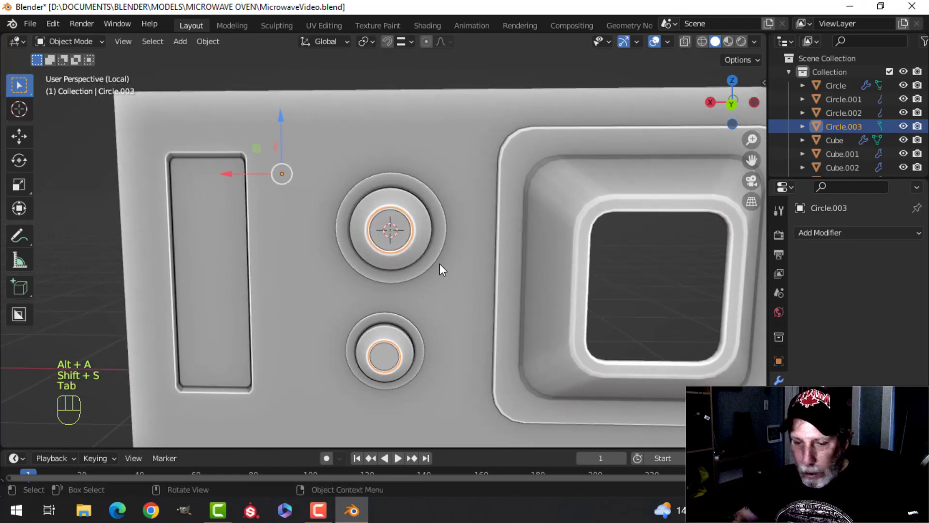
# Add a cylinder mesh with 18 vertices at the 3D cursor on the larger fitting.
pyautogui.hotkey('shift', 'a')
pyautogui.moveTo(460, 203)
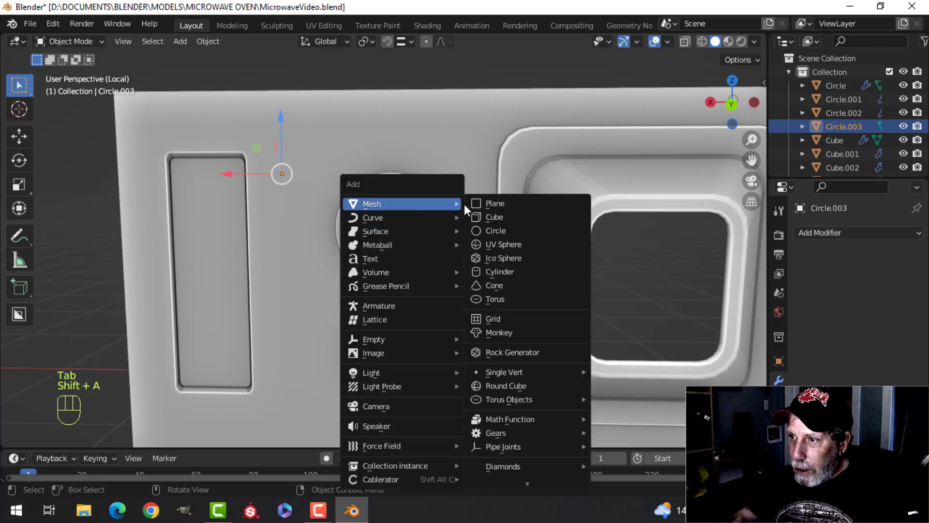
pyautogui.click(500, 271)
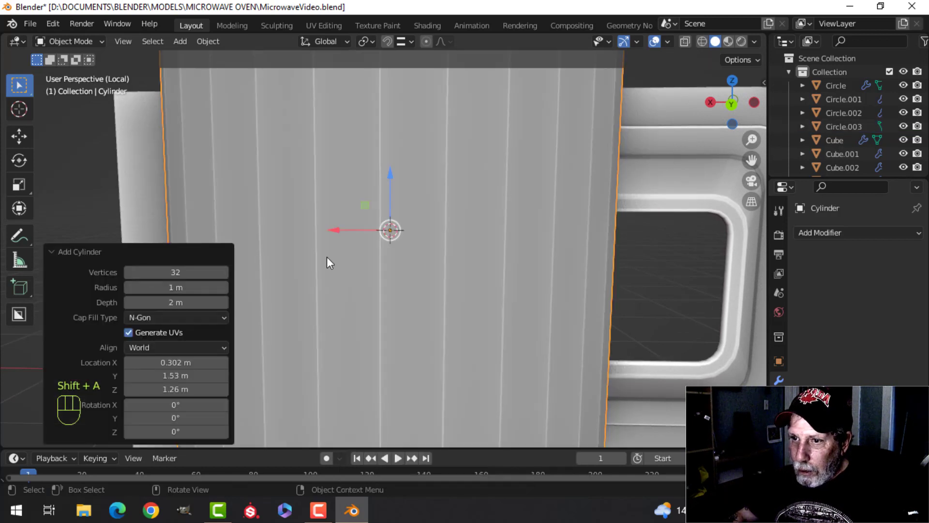
pyautogui.click(176, 272)
pyautogui.write('16')
pyautogui.press('Return')
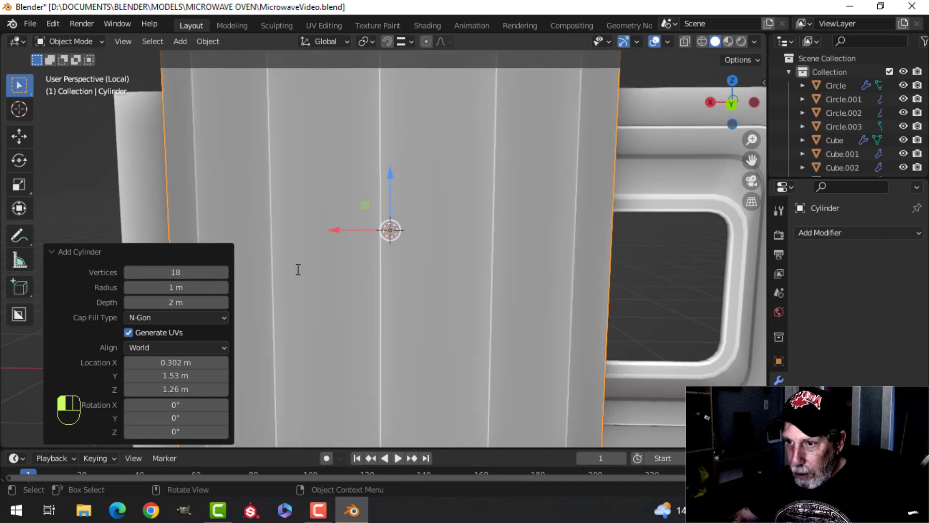
# Scale the cylinder's geometry down to about 0.16 and rotate it 90° around X so it faces the back panel.
pyautogui.scroll(-5, 300, 266)
pyautogui.press('Tab')
pyautogui.press('s')
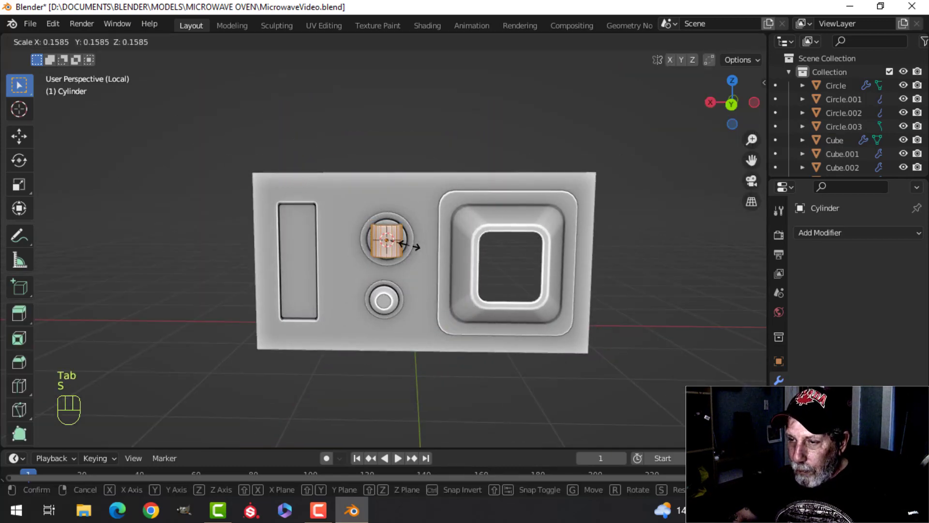
pyautogui.click(415, 245)
pyautogui.moveTo(415, 245); pyautogui.dragTo(435, 242, button='middle')
pyautogui.press('r')
pyautogui.press('x')
pyautogui.press('9')
pyautogui.press('0')
pyautogui.click(454, 269)
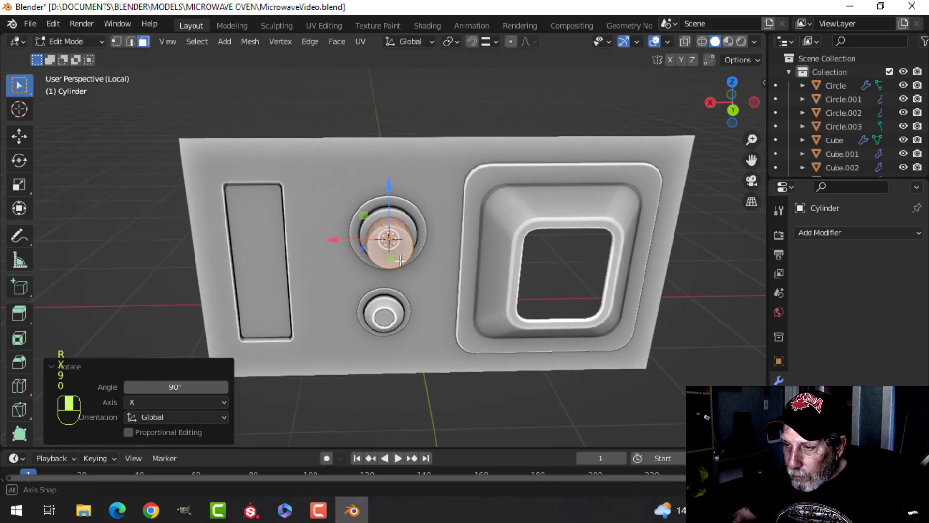
# Scale the cylinder up by 1.56 to nearly fill the larger fitting's flange and move it slightly along Y into the panel.
pyautogui.press('s')
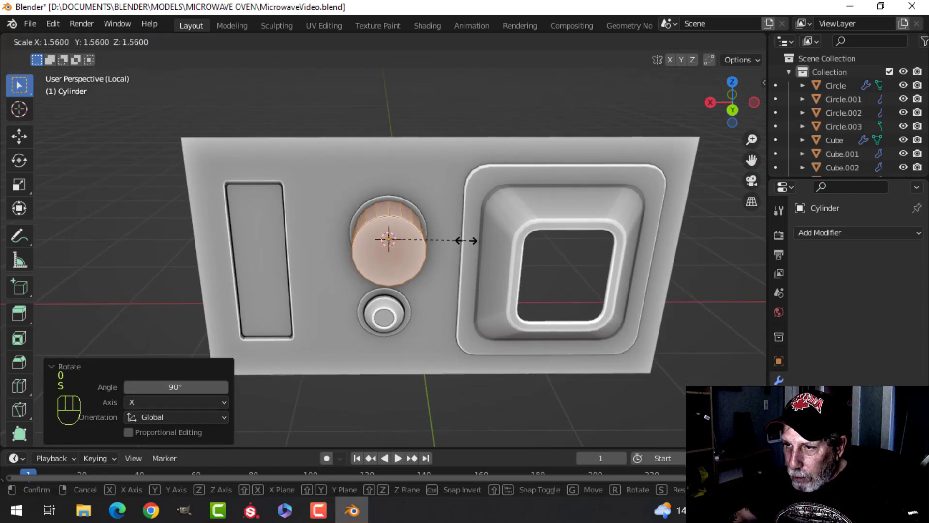
pyautogui.click(472, 242)
pyautogui.moveTo(472, 241); pyautogui.dragTo(560, 283, button='middle')
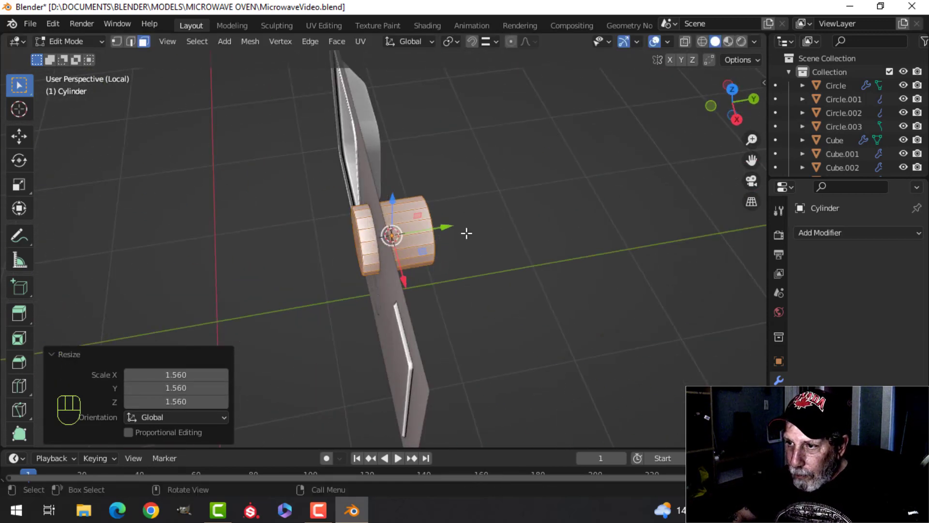
pyautogui.moveTo(452, 227); pyautogui.dragTo(441, 226)
pyautogui.press('Tab')
pyautogui.moveTo(533, 234); pyautogui.dragTo(435, 228, button='middle')
pyautogui.hotkey('alt', 'a')
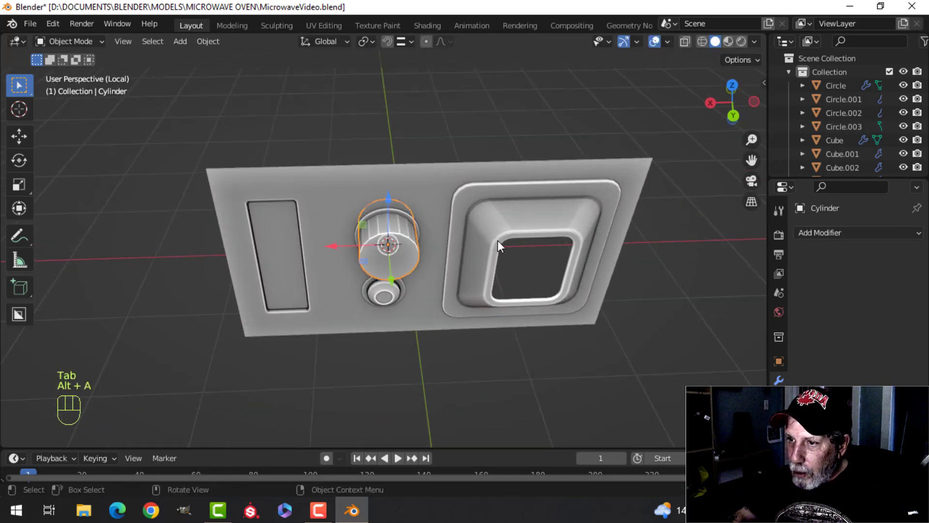
# Recalculate all of the cylinder's normals to face outside.
pyautogui.press('Tab')
pyautogui.press('a')
pyautogui.hotkey('alt', 'n')
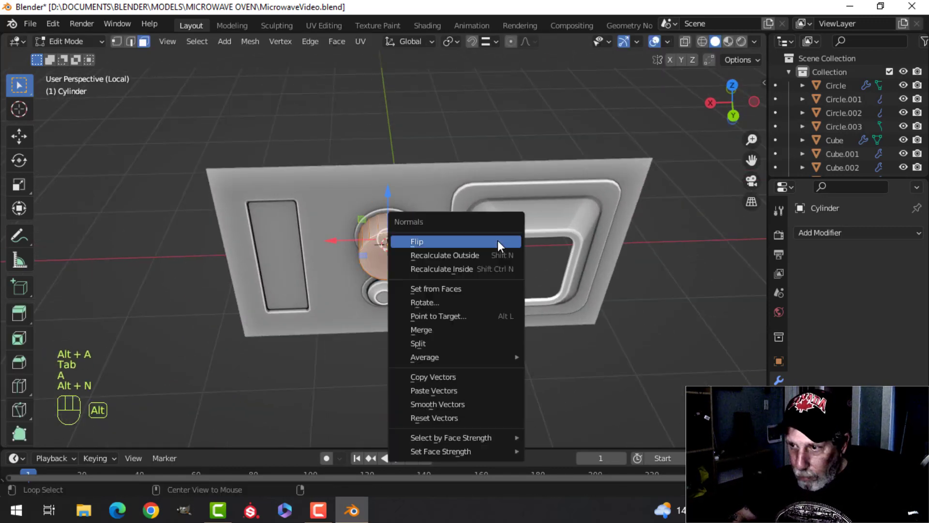
pyautogui.click(474, 251)
pyautogui.press('Tab')
pyautogui.scroll(3, 427, 243)
pyautogui.hotkey('alt', 'a')
pyautogui.keyDown('shift'); pyautogui.moveTo(440, 250); pyautogui.dragTo(432, 208, button='middle'); pyautogui.keyUp('shift')
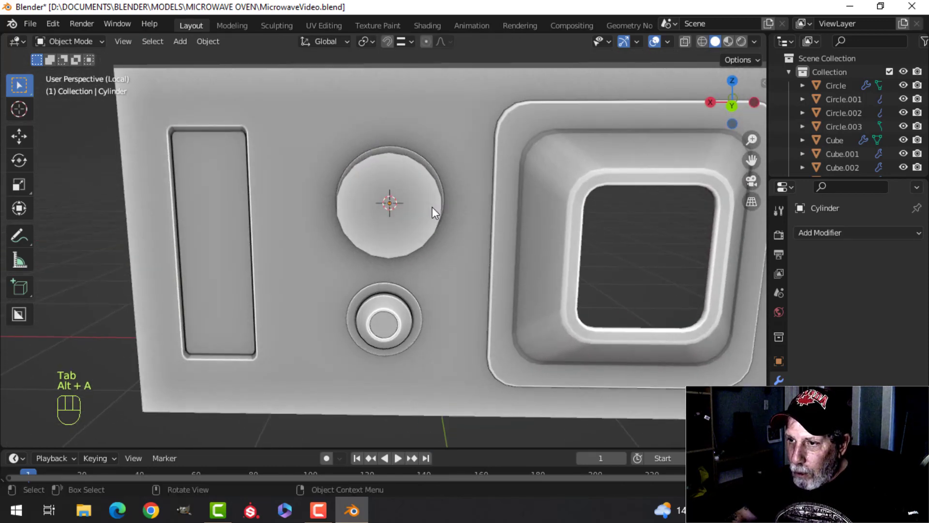
# Snap the 3D cursor to the centre face of the smaller round fitting.
pyautogui.press('KP_1')
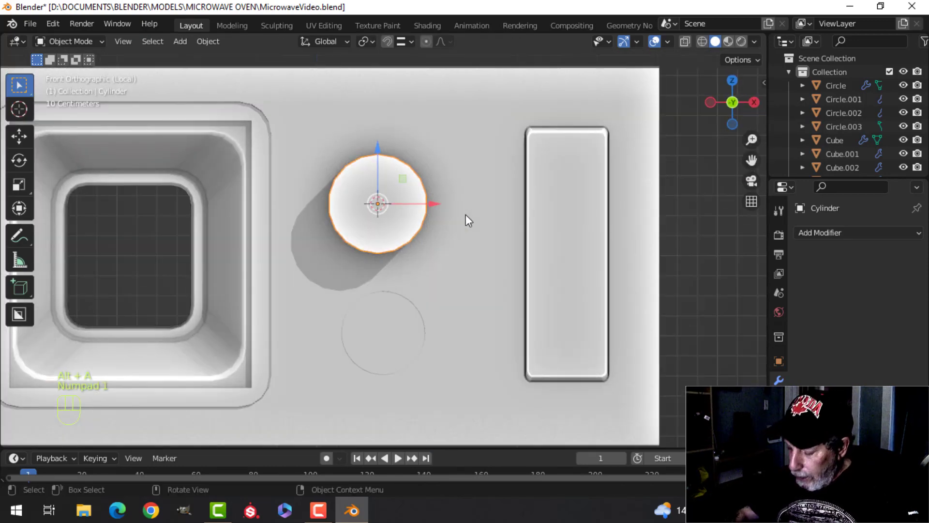
pyautogui.press('ctrl+KP_1')
pyautogui.scroll(-1, 451, 225)
pyautogui.scroll(2, 383, 347)
pyautogui.keyDown('shift'); pyautogui.moveTo(383, 346); pyautogui.dragTo(371, 249, button='middle'); pyautogui.keyUp('shift')
pyautogui.click(371, 249)
pyautogui.press('Tab')
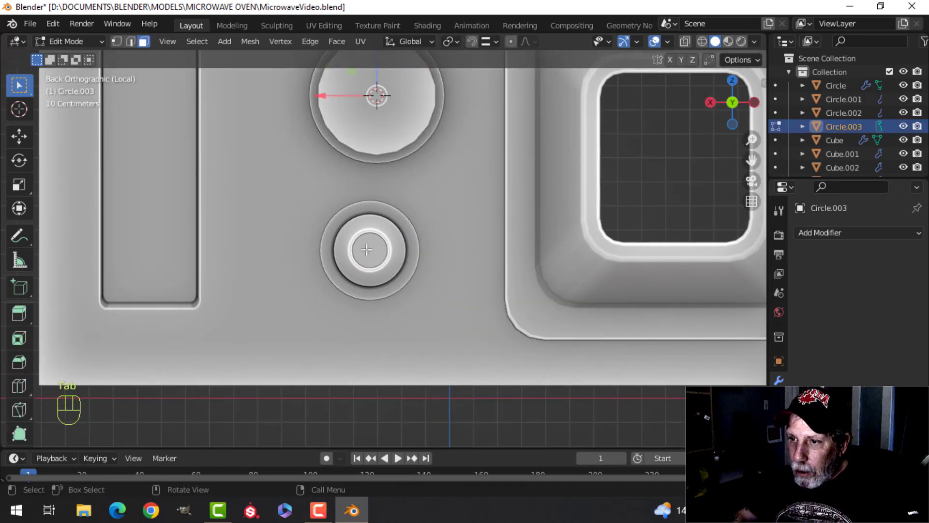
pyautogui.press('3')
pyautogui.hotkey('shift', 's')
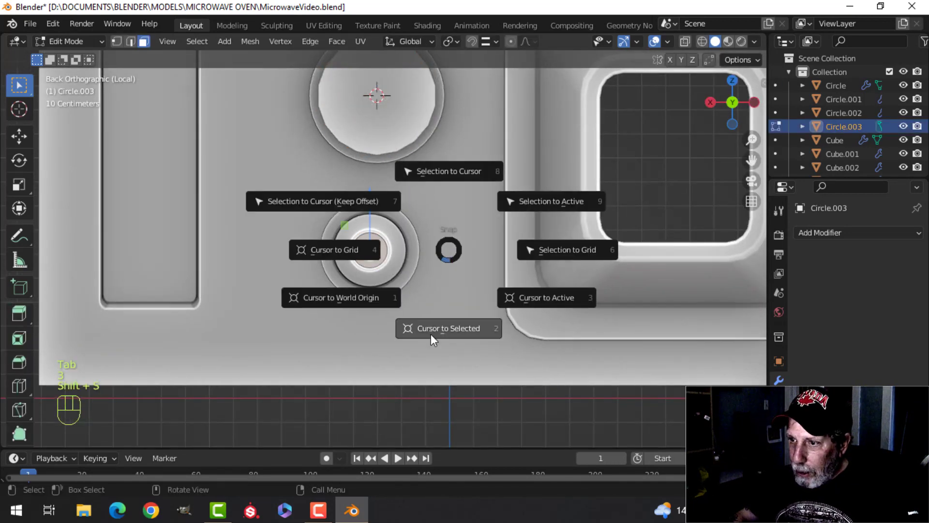
pyautogui.click(430, 331)
pyautogui.press('Tab')
# Duplicate the cylinder and move the copy about 0.51 m along X and 0.36 m down along Z.
pyautogui.click(403, 135)
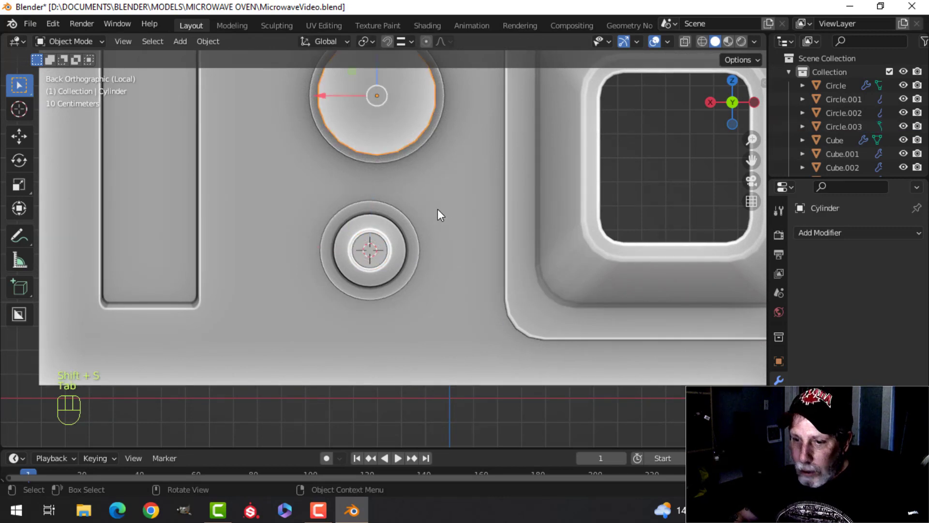
pyautogui.hotkey('shift', 'd')
pyautogui.rightClick(438, 208)
pyautogui.press('g')
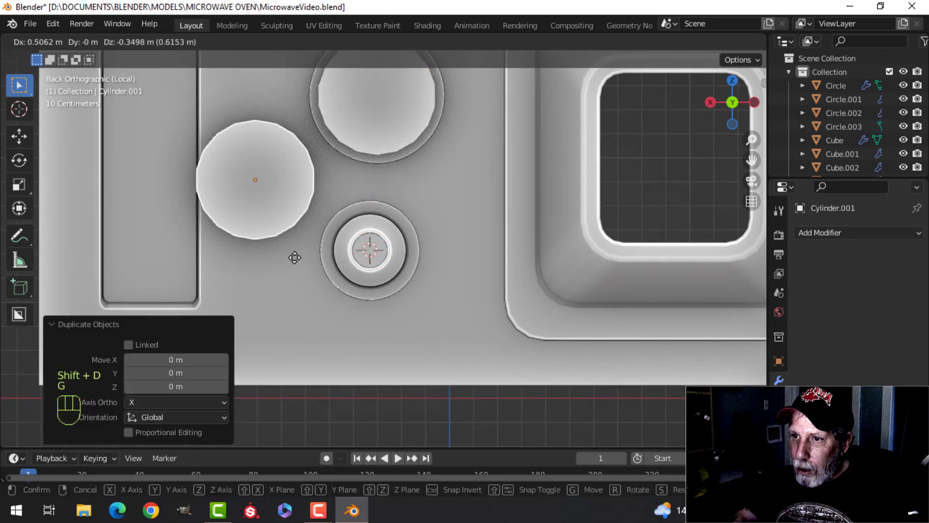
pyautogui.click(295, 263)
# Set the copied cylinder's origin to the 3D cursor and move its geometry to that origin.
pyautogui.click(208, 41)
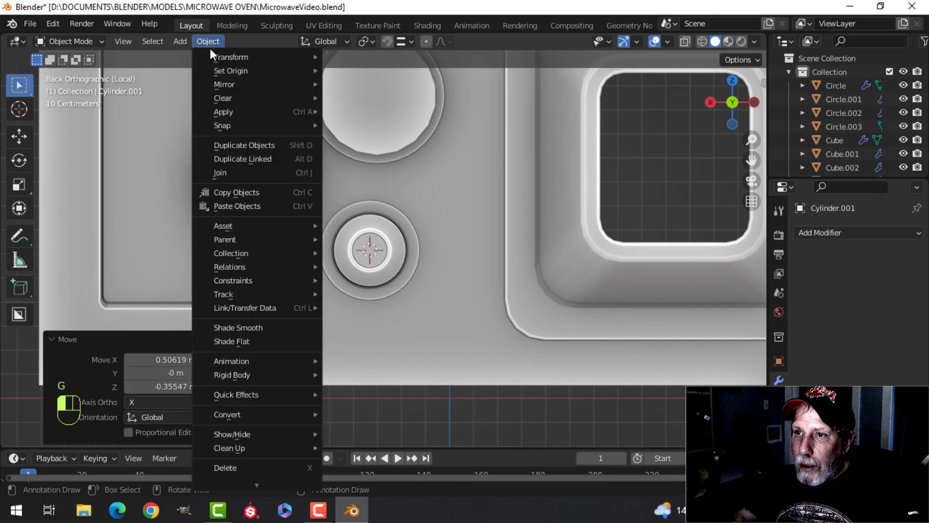
pyautogui.moveTo(226, 70)
pyautogui.click(373, 100)
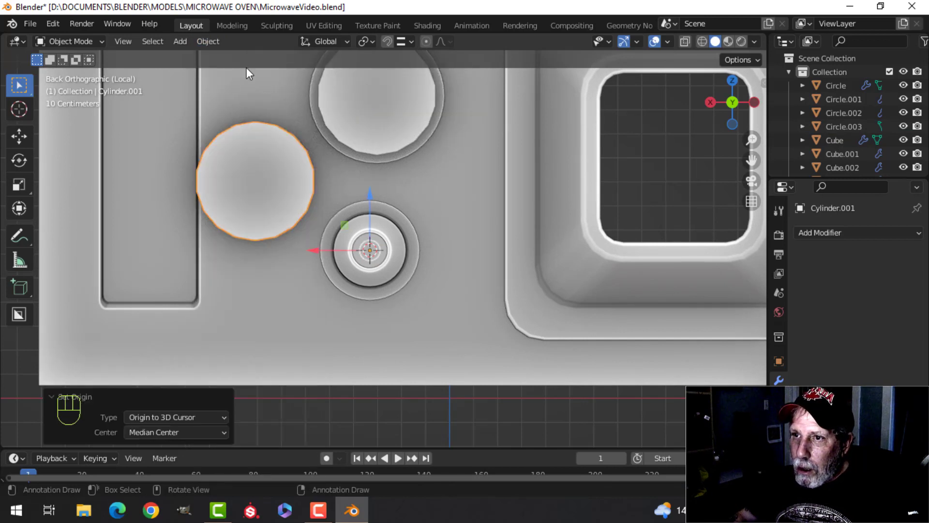
pyautogui.click(208, 41)
pyautogui.moveTo(263, 70)
pyautogui.click(369, 71)
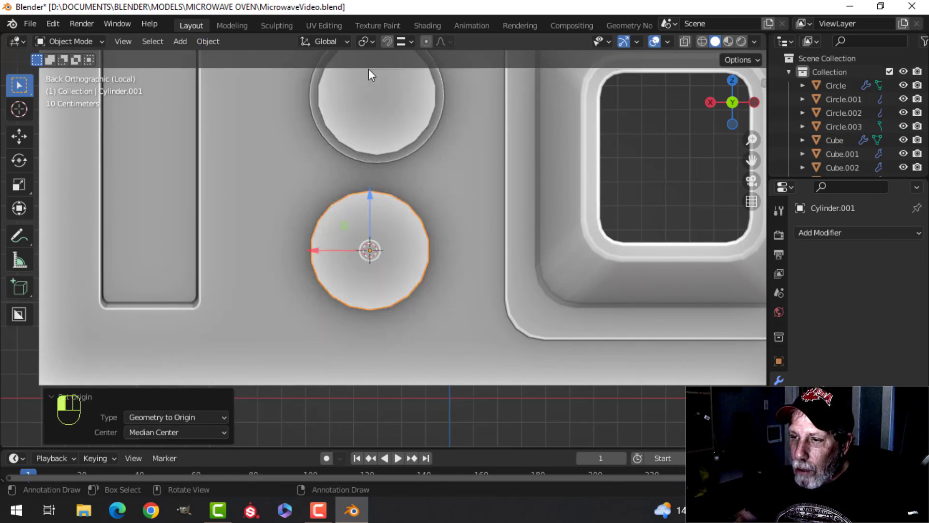
# Scale the copied cylinder's geometry to about 0.732 so it fits inside the smaller fitting's flange.
pyautogui.press('Tab')
pyautogui.press('a')
pyautogui.press('s')
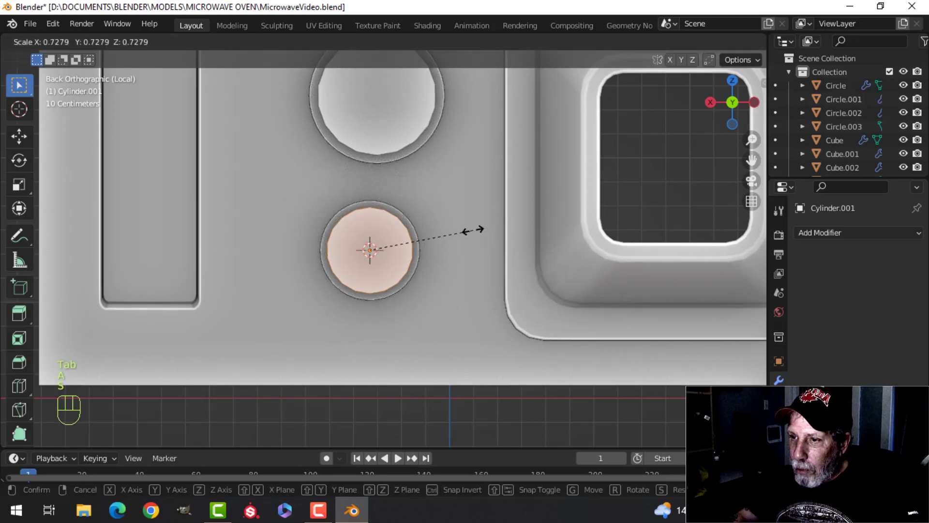
pyautogui.click(473, 230)
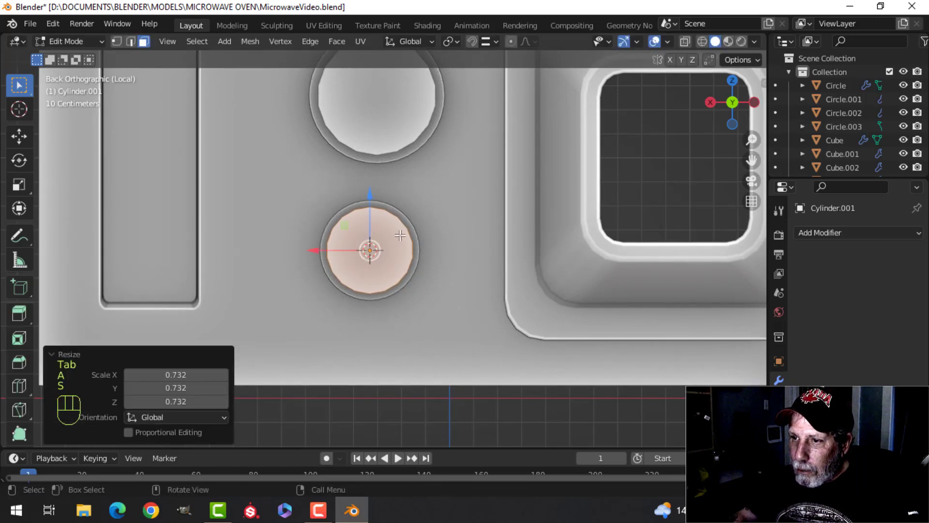
pyautogui.moveTo(474, 230); pyautogui.dragTo(446, 233, button='middle')
pyautogui.press('Tab')
pyautogui.scroll(-3, 484, 249)
pyautogui.hotkey('alt', 'a')
# Add a Boolean Difference modifier with the Fast solver to the back panel and place it first in the modifier stack.
pyautogui.click(330, 140)
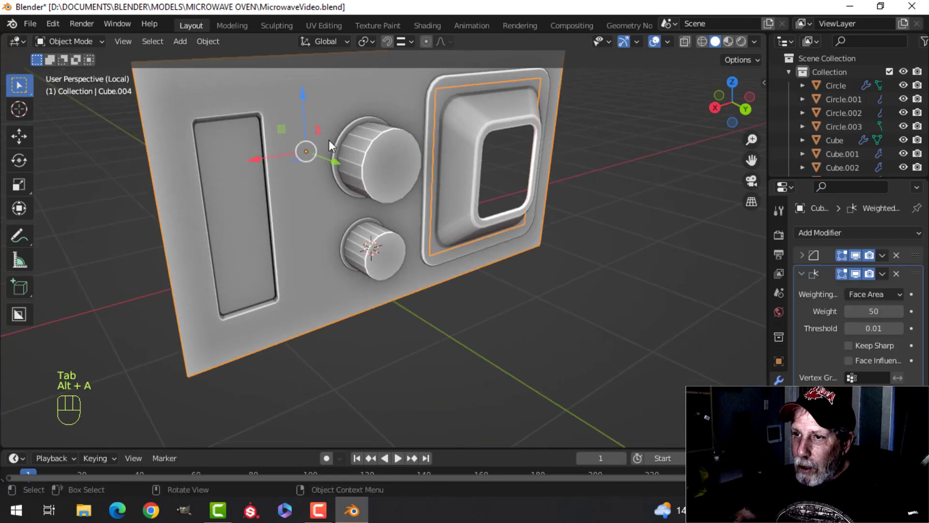
pyautogui.scroll(-3, 358, 167)
pyautogui.keyDown('shift'); pyautogui.moveTo(396, 203); pyautogui.dragTo(363, 213, button='middle'); pyautogui.keyUp('shift')
pyautogui.moveTo(377, 217); pyautogui.dragTo(356, 217, button='middle')
pyautogui.scroll(2, 352, 215)
pyautogui.click(804, 274)
pyautogui.click(799, 234)
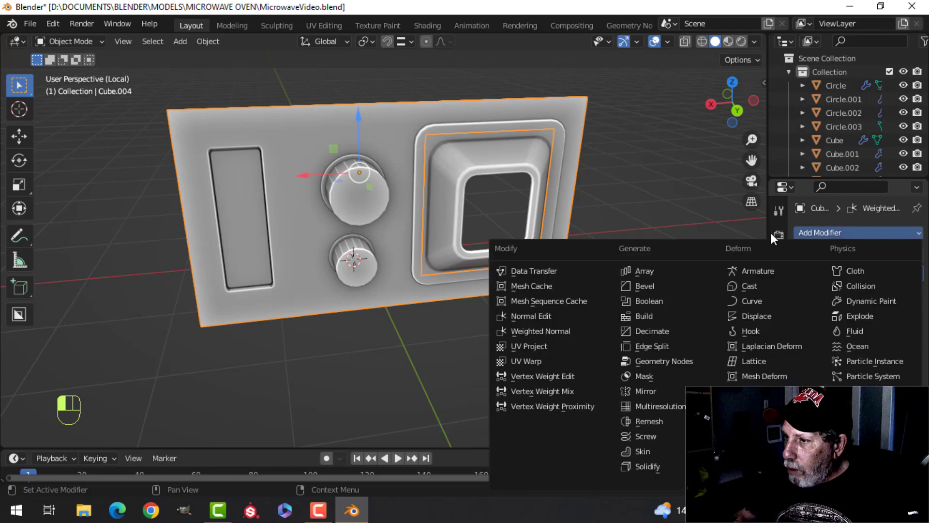
pyautogui.click(643, 301)
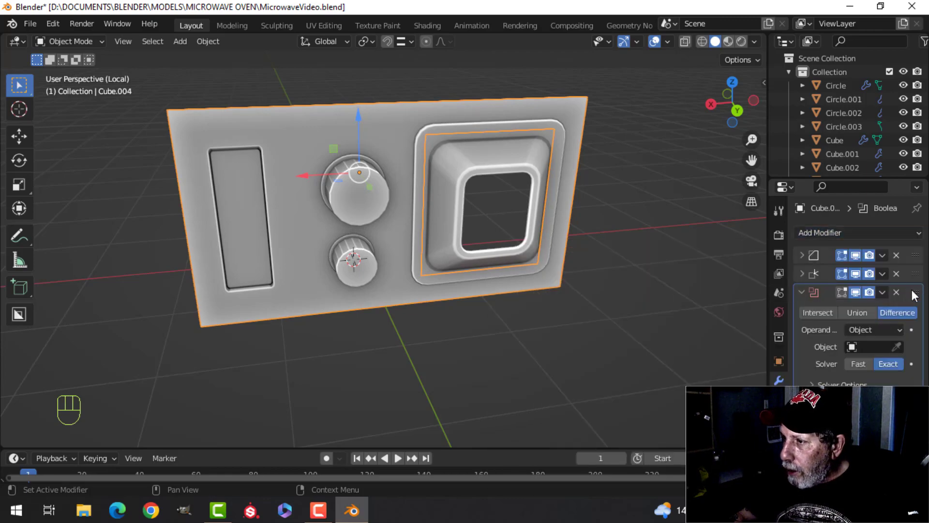
pyautogui.moveTo(914, 292); pyautogui.dragTo(915, 254)
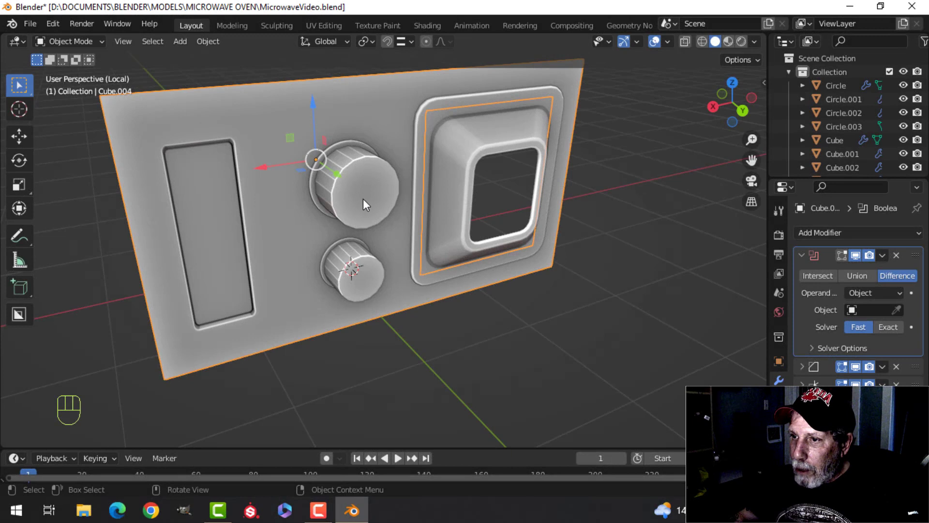
# Join the two cylinders over the round fittings into one object and clear the selection.
pyautogui.click(364, 205)
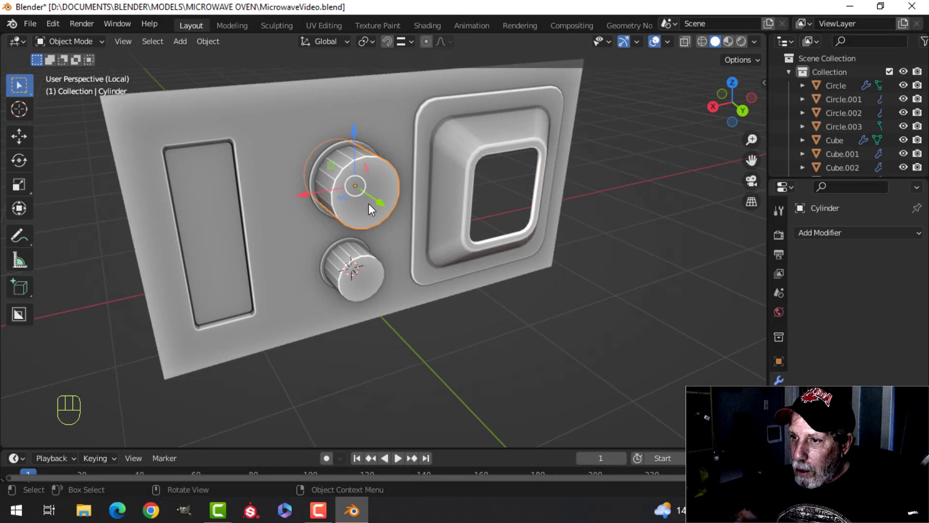
pyautogui.keyDown('shift'); pyautogui.click(367, 278); pyautogui.keyUp('shift')
pyautogui.hotkey('ctrl', 'j')
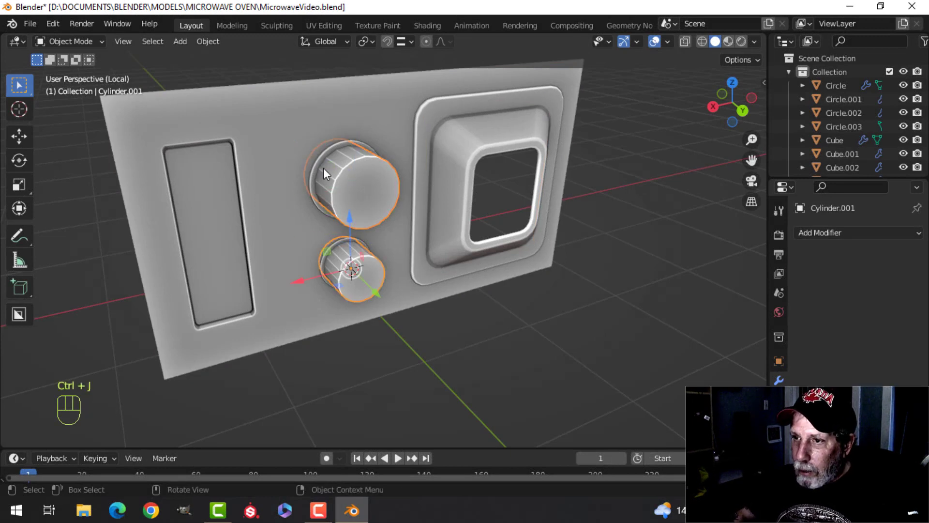
pyautogui.click(292, 135)
pyautogui.hotkey('alt', 'a')
# Assign the joined cylinders as the cutting object of the back panel's Boolean modifier.
pyautogui.click(346, 129)
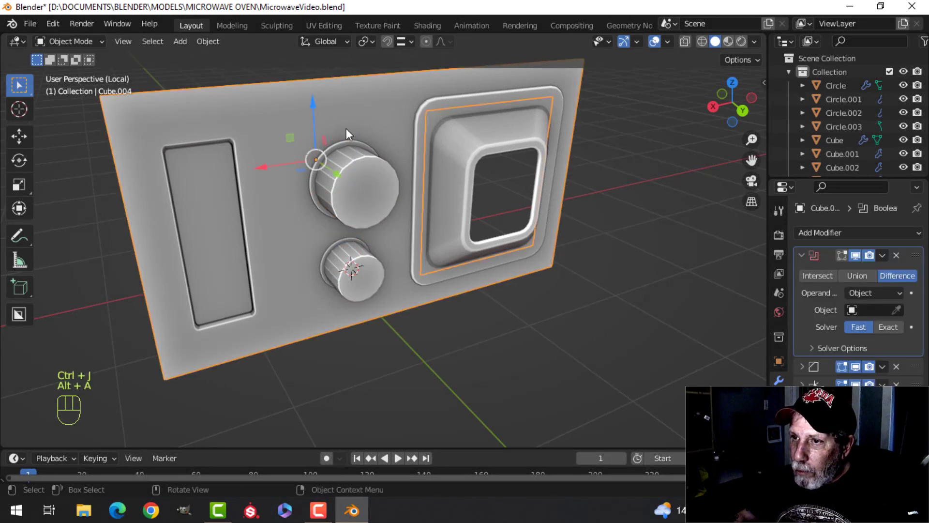
pyautogui.moveTo(347, 129); pyautogui.dragTo(426, 182, button='middle')
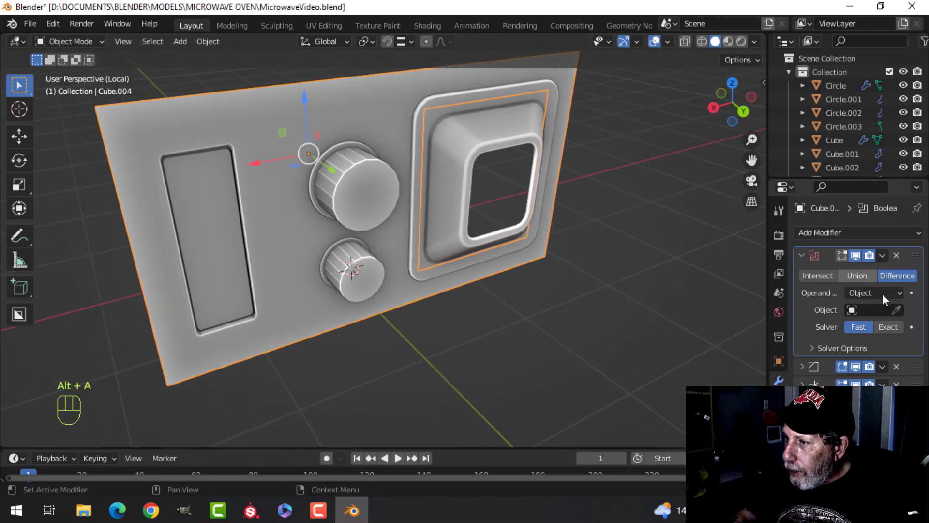
pyautogui.click(897, 309)
pyautogui.click(380, 183)
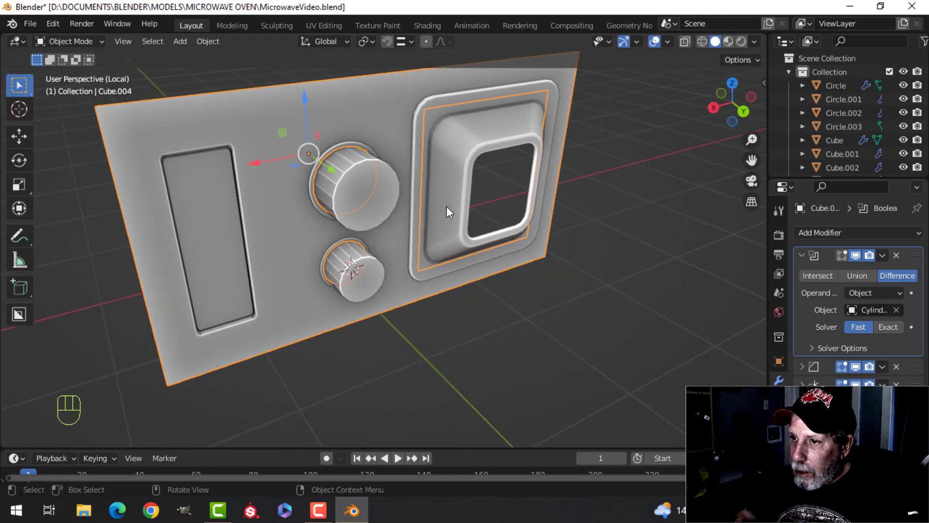
# Apply the back panel's Boolean modifier and delete the joined cutting cylinders.
pyautogui.click(883, 255)
pyautogui.click(844, 266)
pyautogui.click(370, 190)
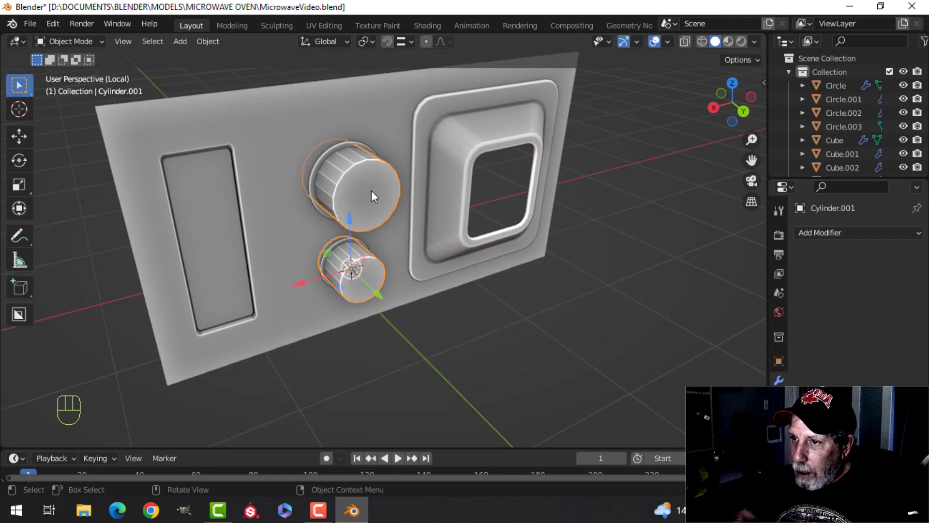
pyautogui.press('x')
# Inspect the holes cut behind the two round fittings by temporarily hiding their inner discs.
pyautogui.moveTo(382, 243); pyautogui.dragTo(363, 193, button='middle')
pyautogui.click(363, 194)
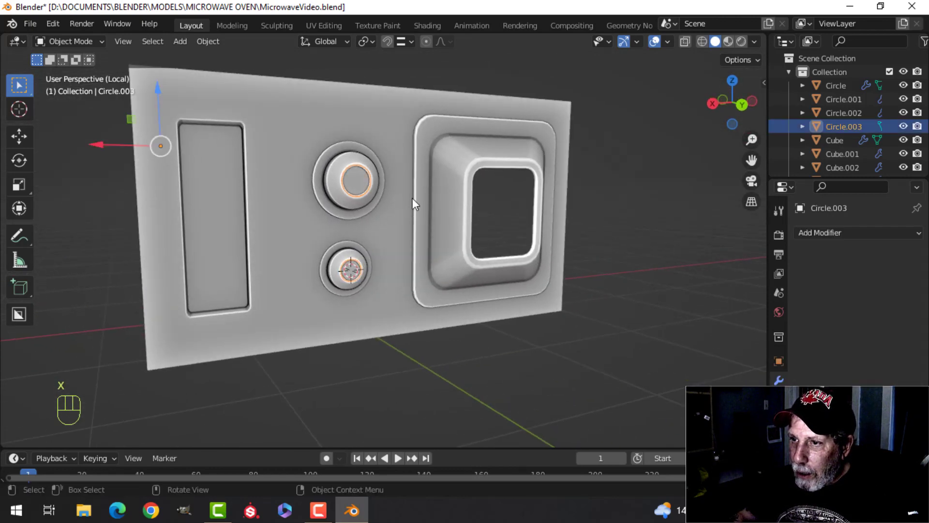
pyautogui.press('h')
pyautogui.moveTo(361, 240); pyautogui.dragTo(380, 226, button='middle')
pyautogui.scroll(3, 354, 225)
pyautogui.hotkey('alt', 'h')
pyautogui.hotkey('alt', 'a')
# Unhide the remaining hidden objects and leave local view to bring back the whole microwave oven.
pyautogui.scroll(-3, 383, 199)
pyautogui.moveTo(380, 226); pyautogui.dragTo(391, 228, button='middle')
pyautogui.scroll(2, 484, 226)
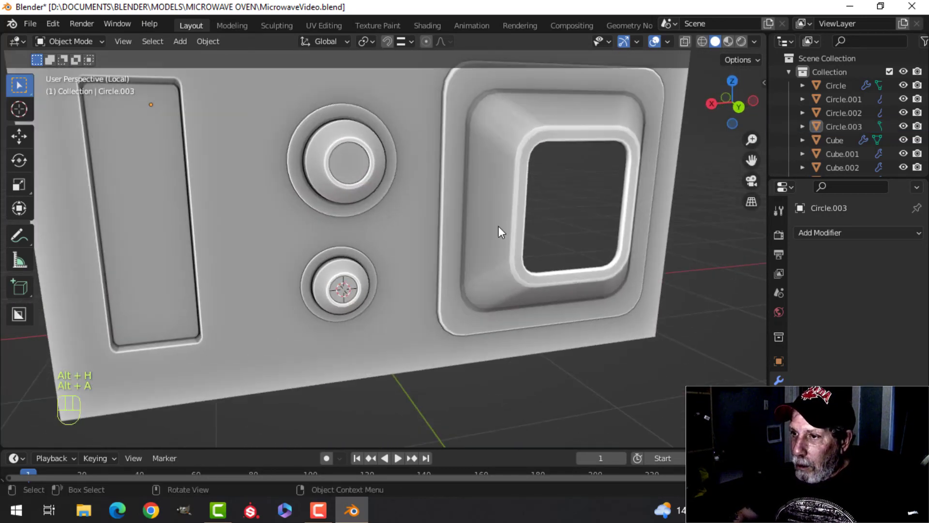
pyautogui.keyDown('shift'); pyautogui.moveTo(513, 223); pyautogui.dragTo(412, 222, button='middle'); pyautogui.keyUp('shift')
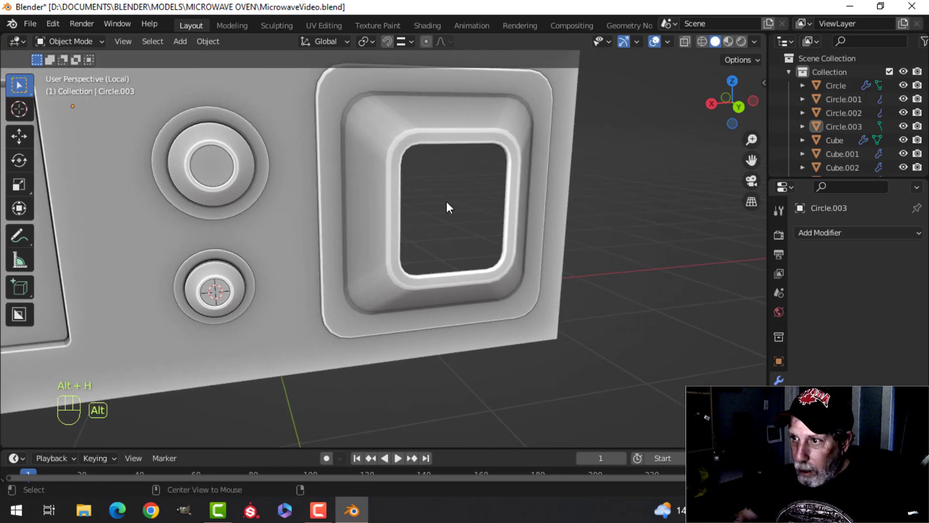
pyautogui.hotkey('alt', 'h')
pyautogui.scroll(-2, 456, 188)
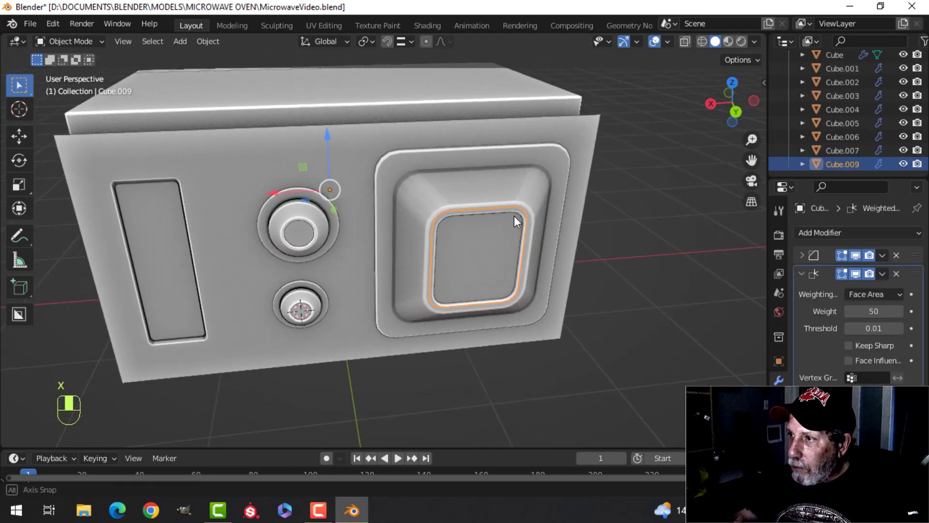
# Move the back panel, raised housing with its insert, and round fittings into a new collection named BackPanel.
pyautogui.hotkey('alt', 'a')
pyautogui.click(464, 210)
pyautogui.keyDown('shift'); pyautogui.click(409, 216); pyautogui.keyUp('shift')
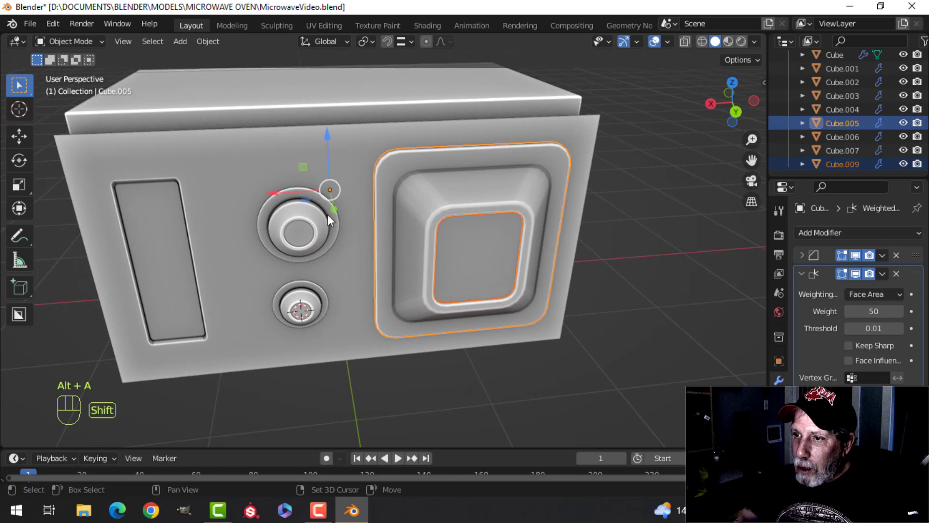
pyautogui.keyDown('shift'); pyautogui.click(308, 231); pyautogui.keyUp('shift')
pyautogui.keyDown('shift'); pyautogui.click(310, 295); pyautogui.keyUp('shift')
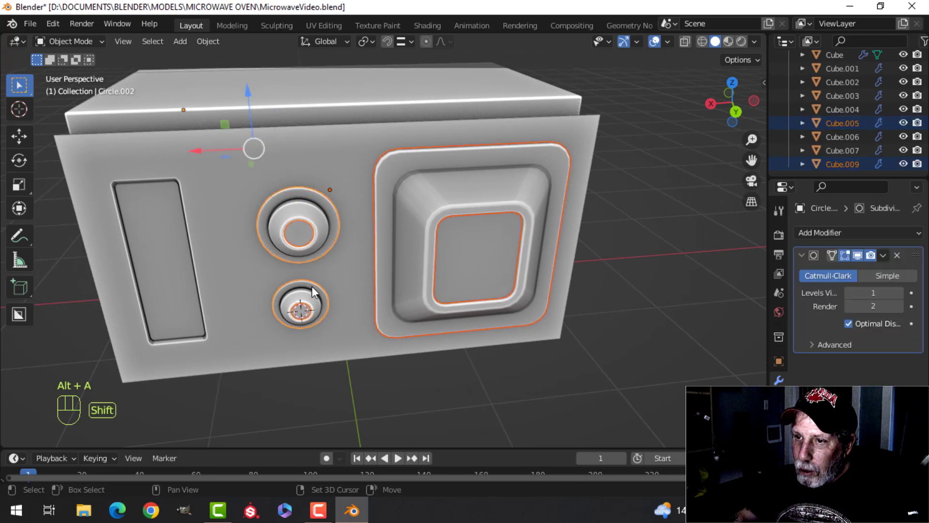
pyautogui.keyDown('shift'); pyautogui.click(233, 269); pyautogui.keyUp('shift')
pyautogui.press('m')
pyautogui.click(275, 256)
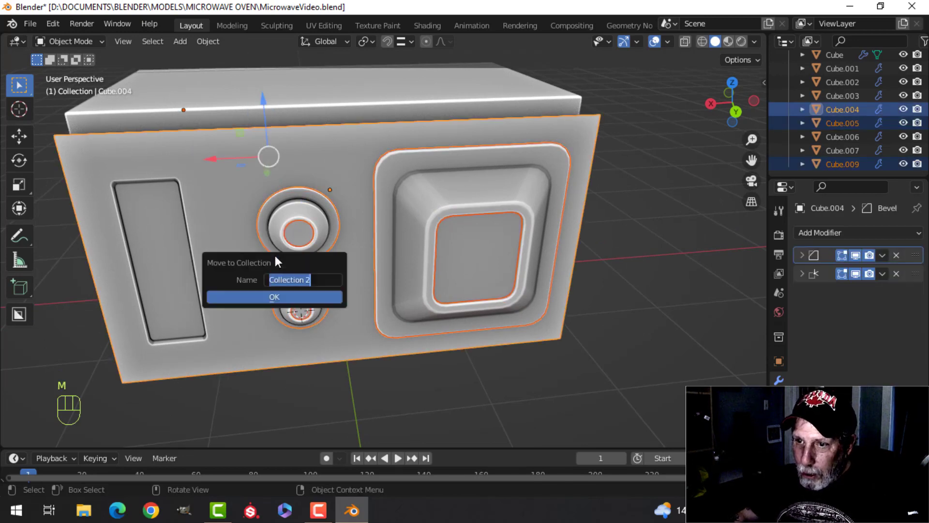
pyautogui.write('Back')
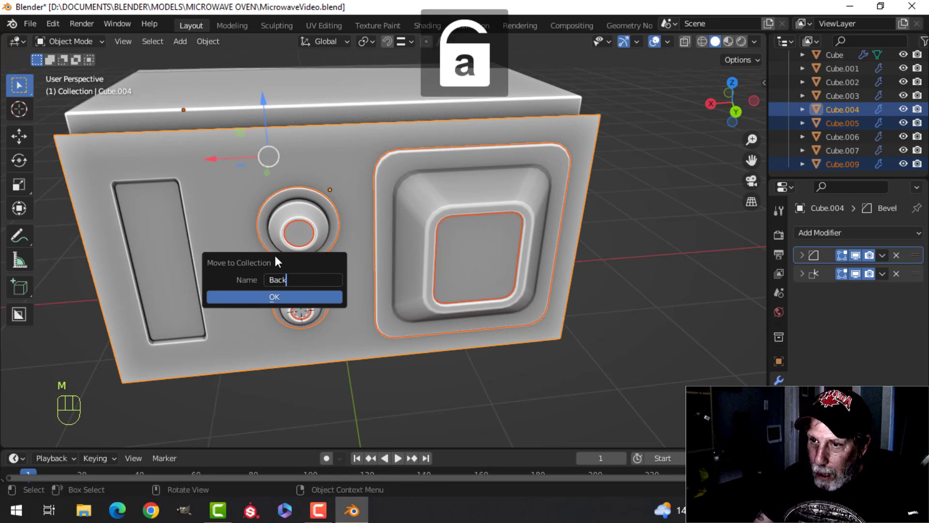
pyautogui.write('Panel')
pyautogui.press('Return')
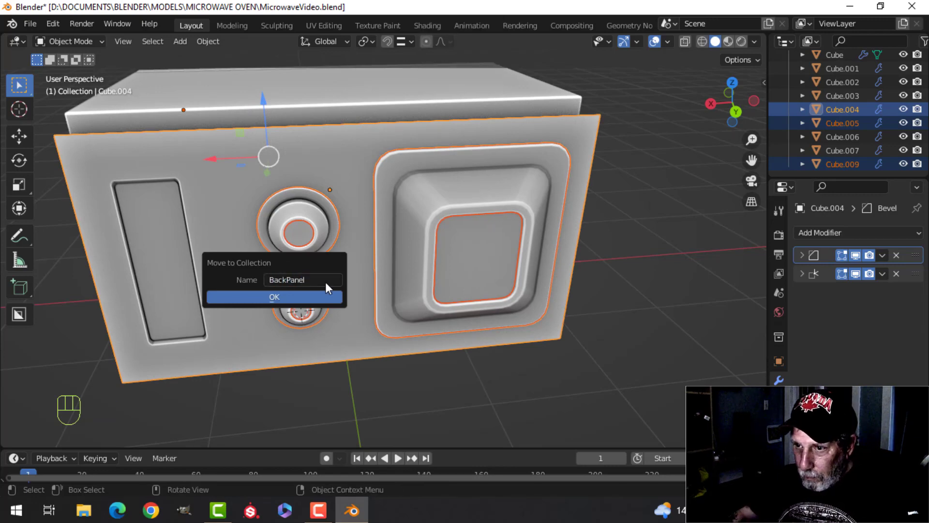
pyautogui.click(311, 295)
pyautogui.scroll(-3, 360, 266)
pyautogui.hotkey('alt', 'a')
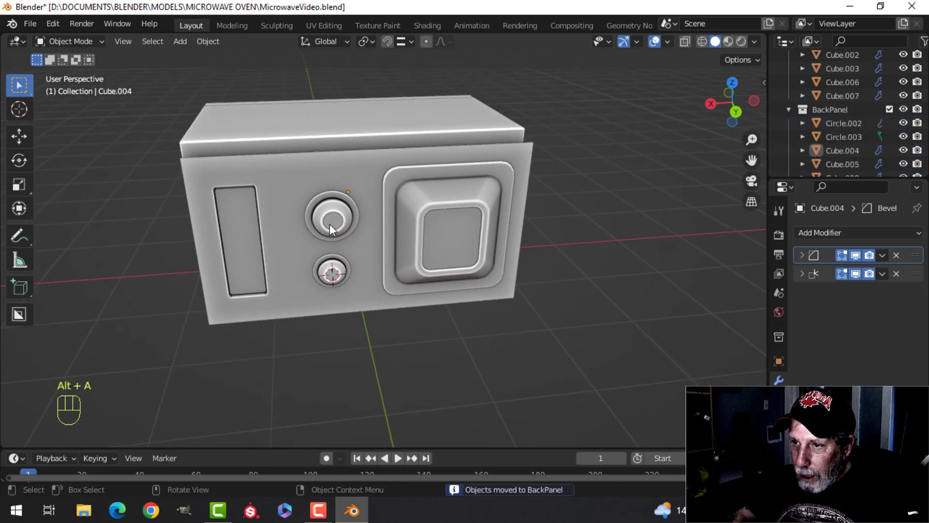
# Join the inner discs of the round fittings with the insert in the housing's opening as one object.
pyautogui.click(330, 225)
pyautogui.scroll(3, 410, 256)
pyautogui.keyDown('shift'); pyautogui.click(487, 231); pyautogui.keyUp('shift')
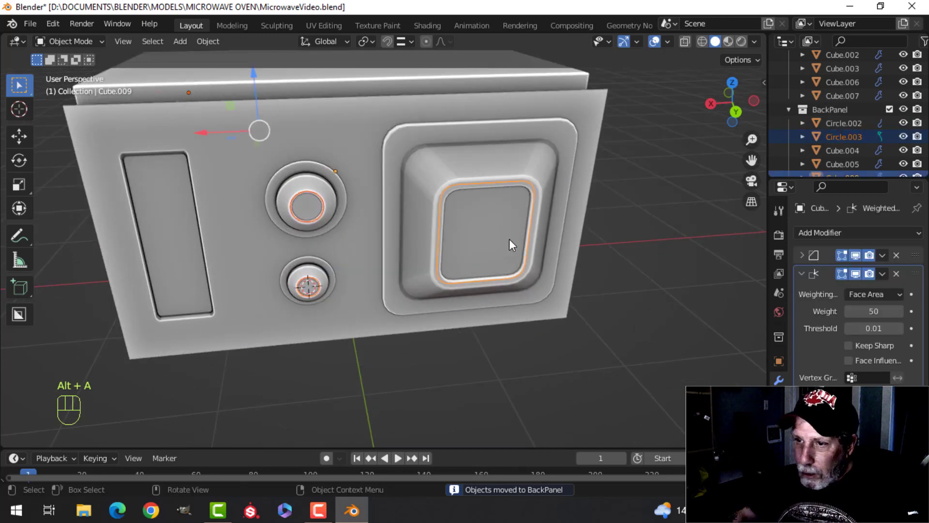
pyautogui.hotkey('ctrl', 'j')
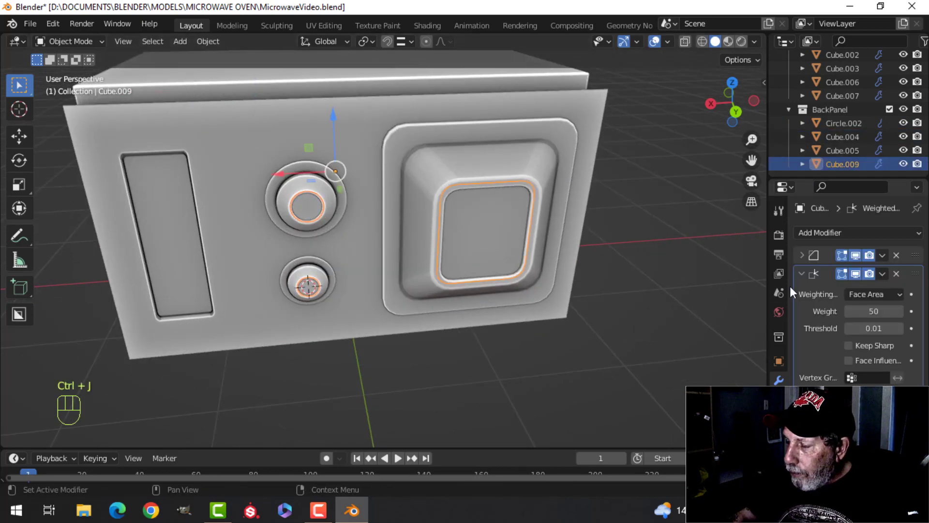
# Remove the Bevel and Weighted Normal modifiers from the joined insert object.
pyautogui.click(802, 273)
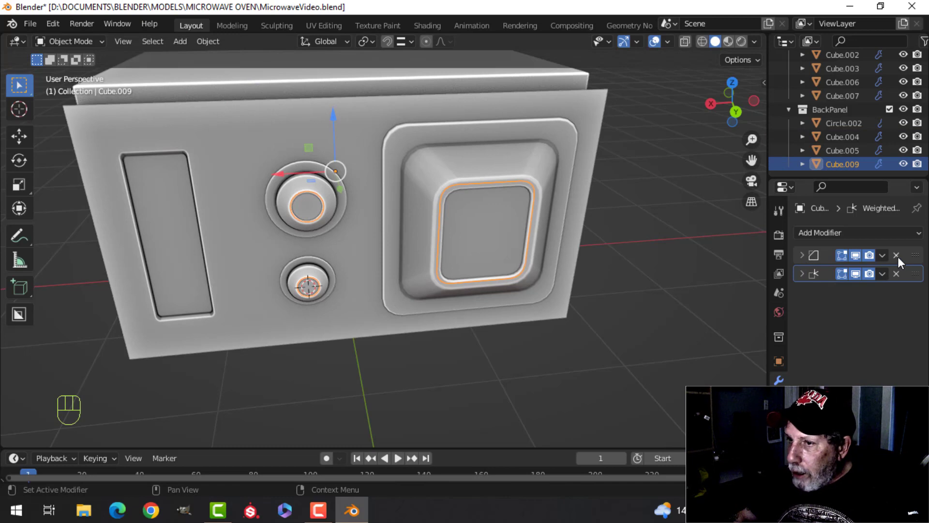
pyautogui.click(897, 255)
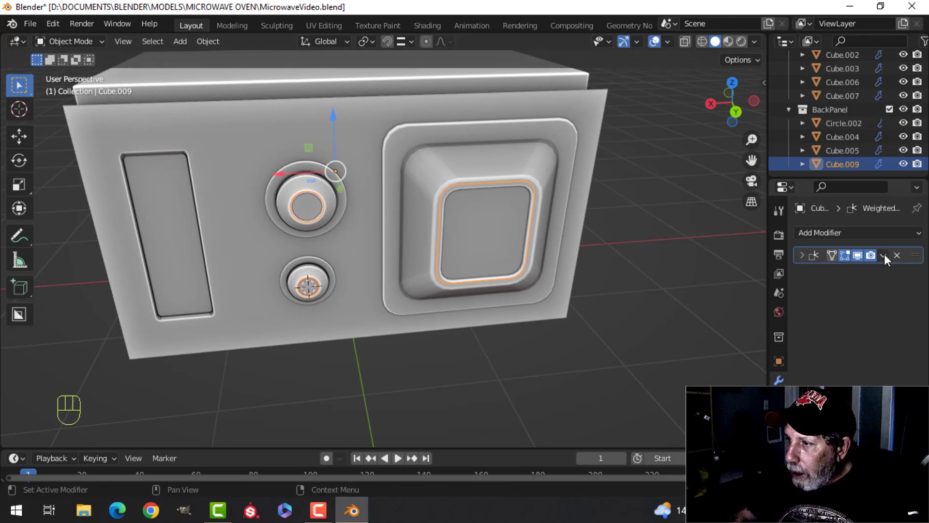
pyautogui.click(897, 254)
pyautogui.click(779, 457)
pyautogui.scroll(-3, 823, 426)
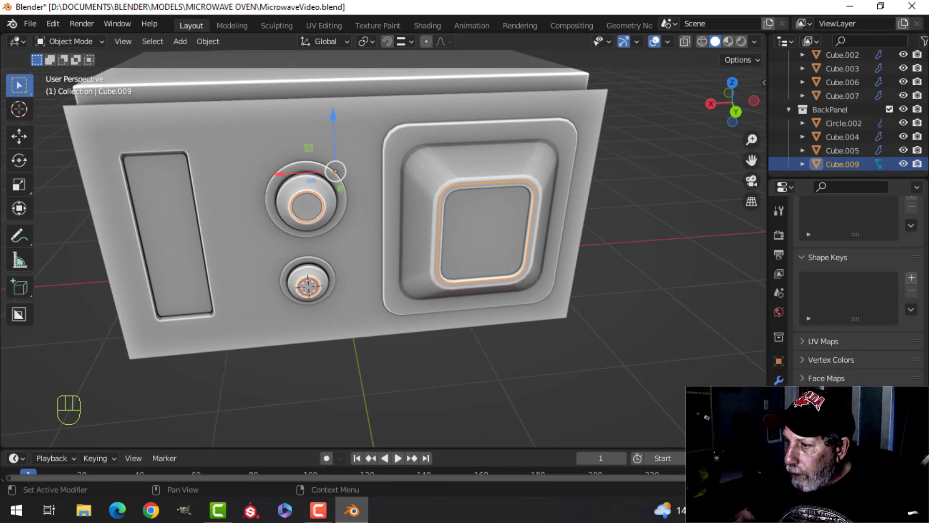
# Replace the joined insert object's shared material with a new material named Holes.
pyautogui.hotkey('alt', 'a')
pyautogui.moveTo(518, 277); pyautogui.dragTo(495, 256, button='middle')
pyautogui.click(494, 256)
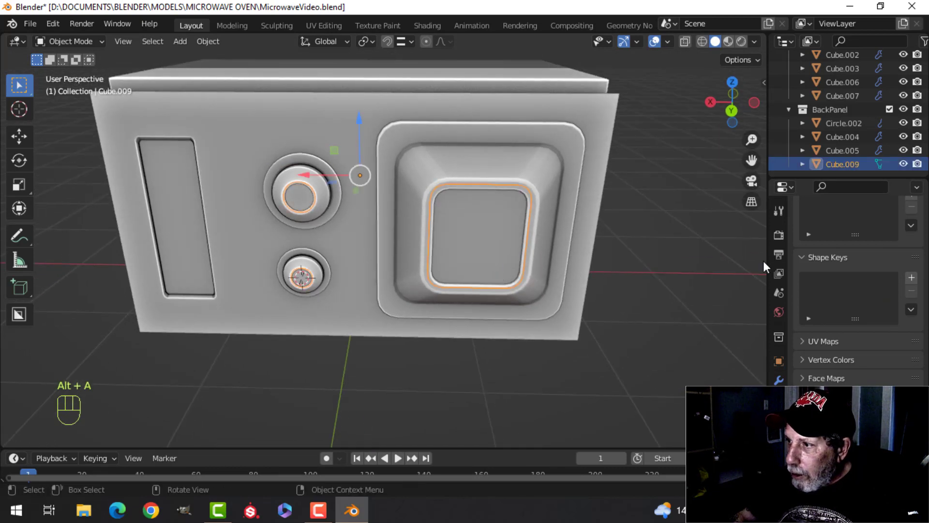
pyautogui.click(779, 476)
pyautogui.scroll(4, 840, 279)
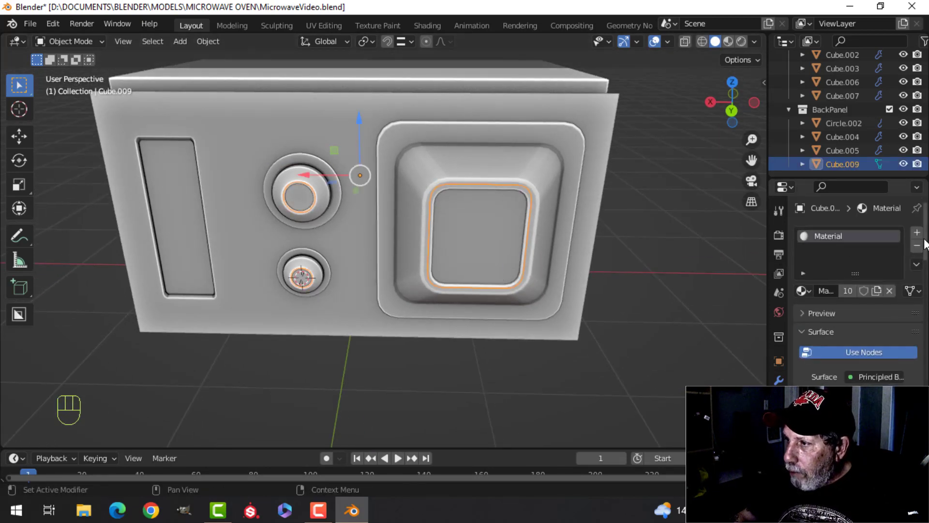
pyautogui.click(919, 245)
pyautogui.click(876, 292)
pyautogui.doubleClick(829, 239)
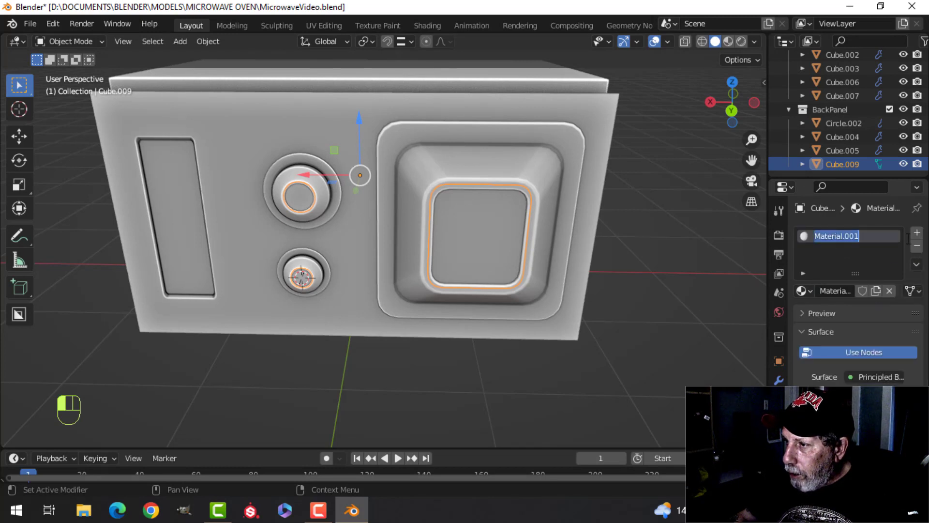
pyautogui.write('Holes')
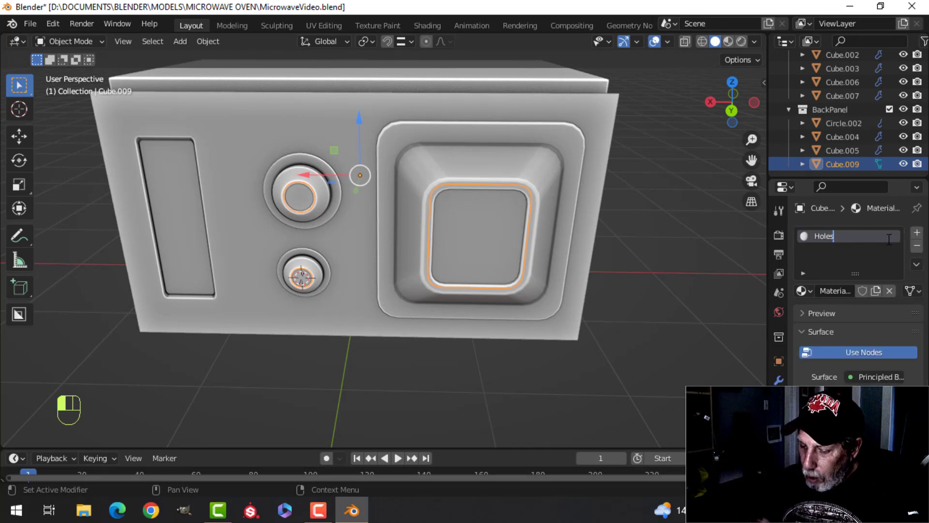
pyautogui.press('Return')
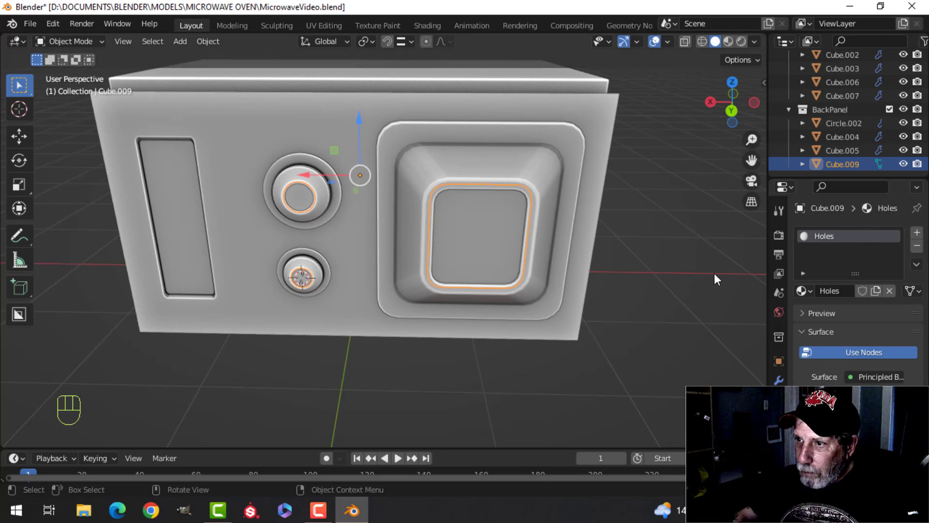
# Replace the raised housing's shared material with a new material named Metal.
pyautogui.click(518, 142)
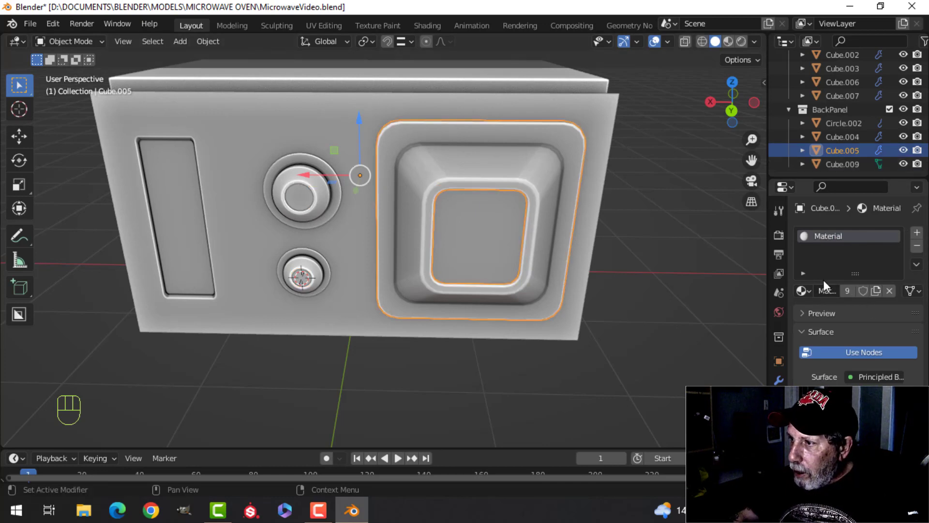
pyautogui.click(917, 246)
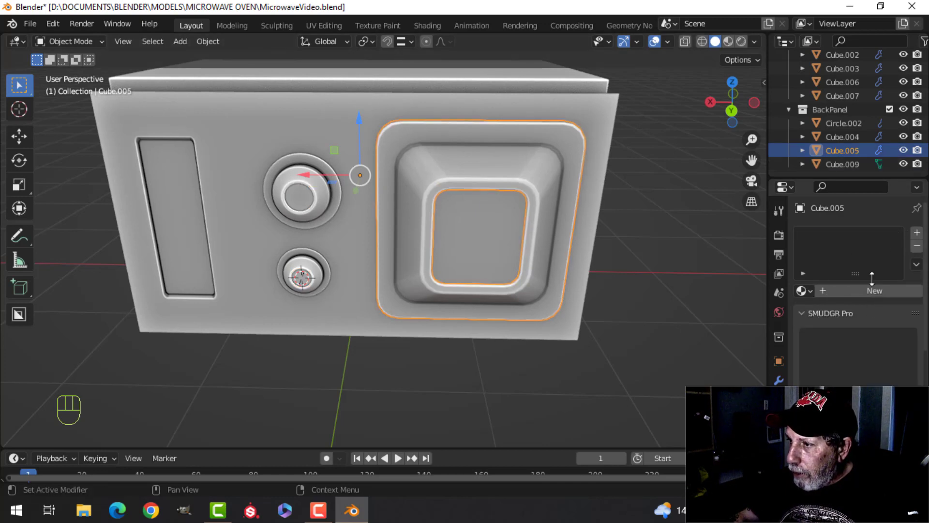
pyautogui.click(868, 292)
pyautogui.doubleClick(835, 237)
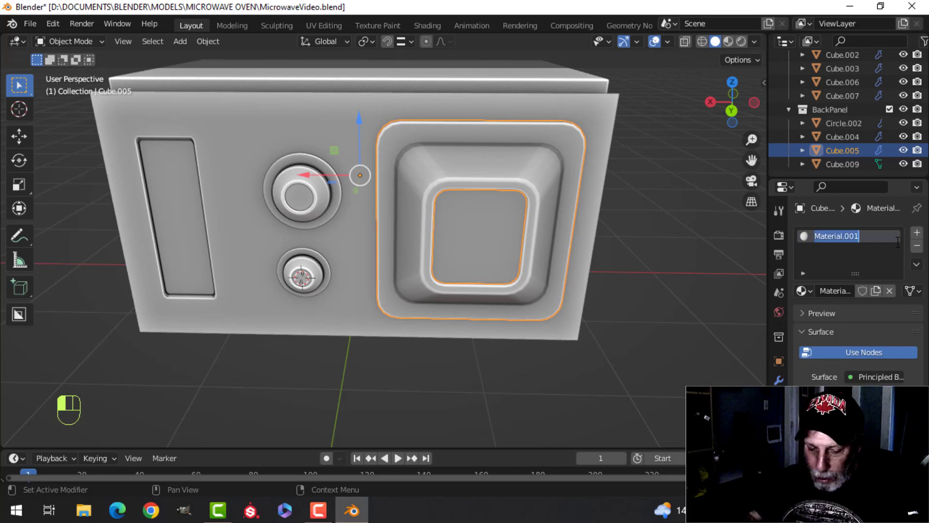
pyautogui.write('Metal')
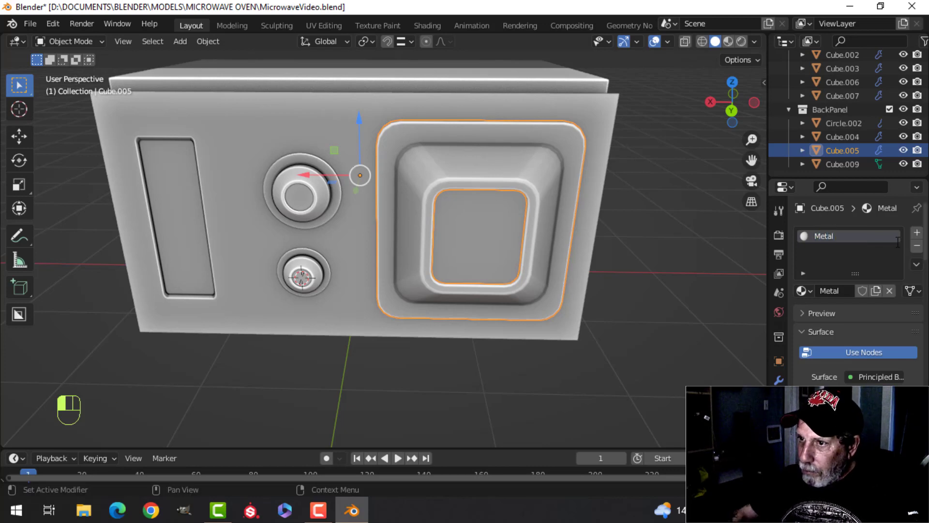
# Assign the existing Metal material to the flat back panel and clear the selection.
pyautogui.click(289, 149)
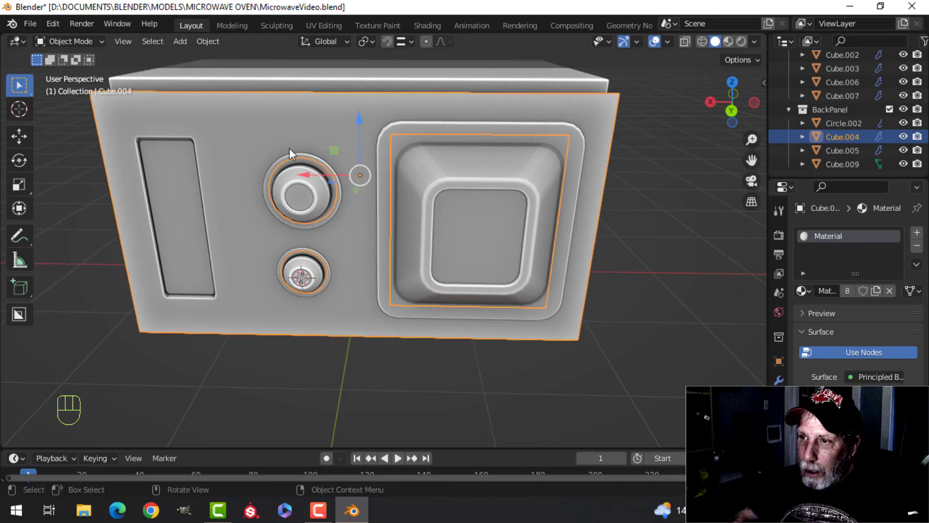
pyautogui.click(802, 291)
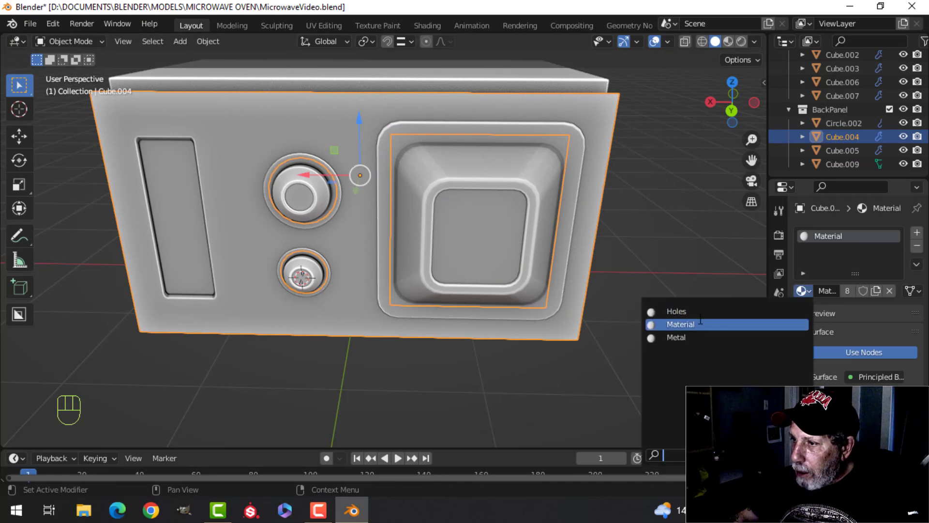
pyautogui.click(687, 338)
pyautogui.hotkey('alt', 'a')
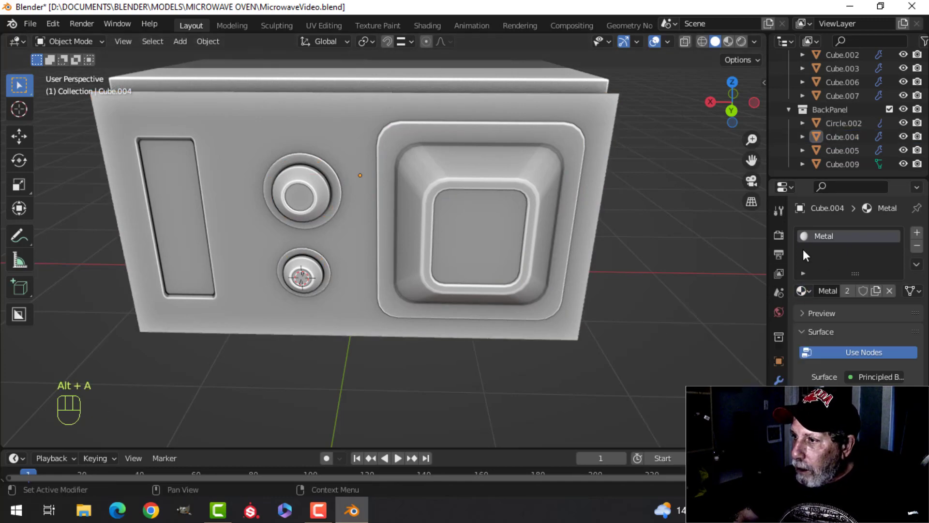
pyautogui.scroll(-3, 405, 194)
pyautogui.moveTo(405, 195); pyautogui.dragTo(375, 195, button='middle')
pyautogui.click(376, 174)
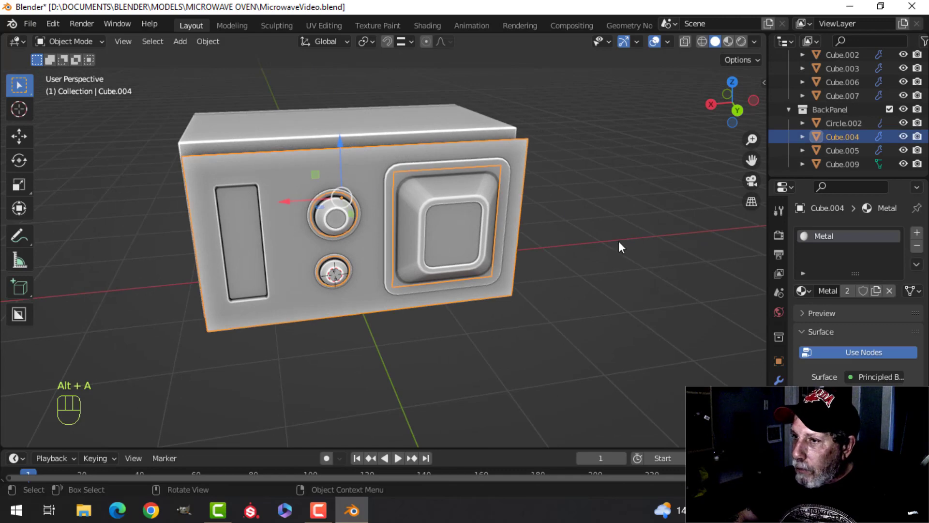
pyautogui.hotkey('alt', 'a')
# Duplicate in place the back panel's vertical edge between the recessed panel and the round fittings.
pyautogui.scroll(3, 379, 229)
pyautogui.moveTo(363, 230)
pyautogui.keyDown('shift'); pyautogui.mouseDown(button='middle')
pyautogui.moveTo(408, 237)
pyautogui.moveTo(376, 230)
pyautogui.moveTo(350, 237)
pyautogui.mouseUp(button='middle'); pyautogui.keyUp('shift')
pyautogui.scroll(-1, 324, 229)
pyautogui.click(286, 190)
pyautogui.press('Tab')
pyautogui.hotkey('alt', 'a')
pyautogui.scroll(4, 291, 198)
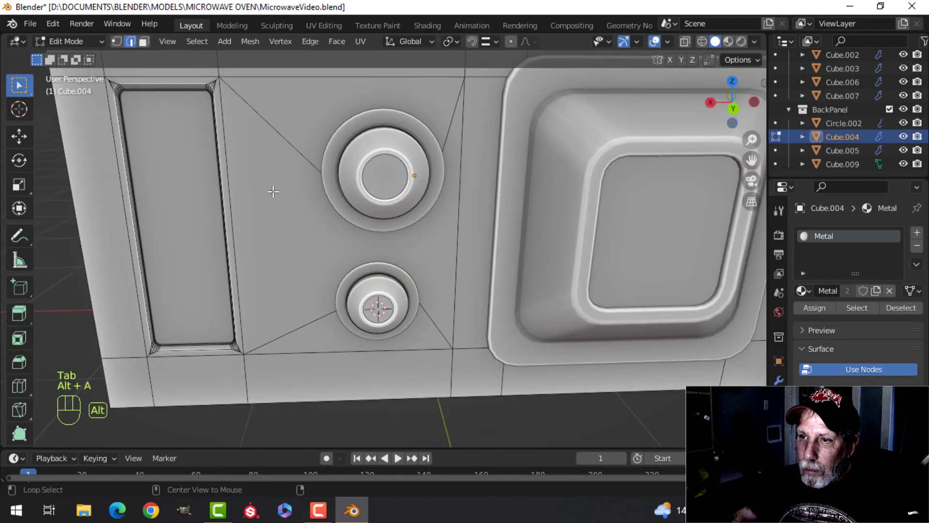
pyautogui.keyDown('shift'); pyautogui.moveTo(318, 209); pyautogui.dragTo(342, 220, button='middle'); pyautogui.keyUp('shift')
pyautogui.scroll(2, 346, 222)
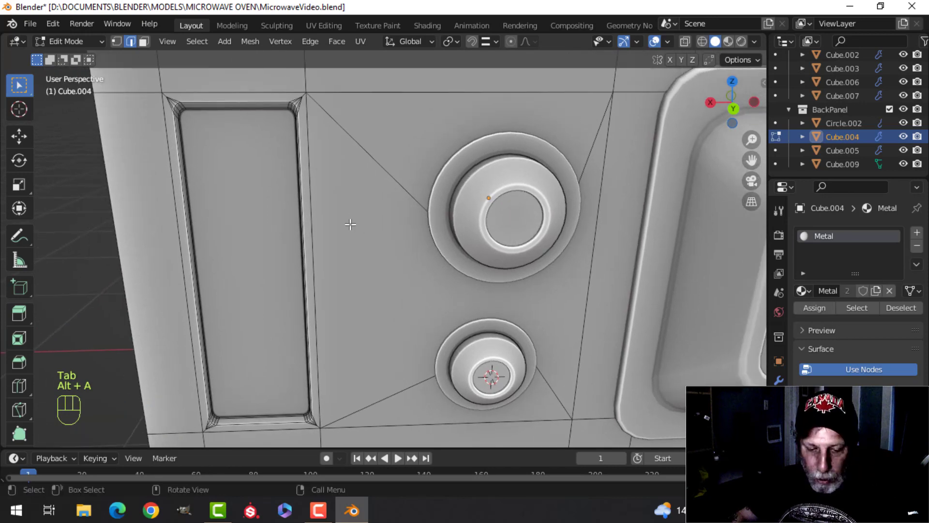
pyautogui.click(305, 189)
pyautogui.scroll(-4, 347, 219)
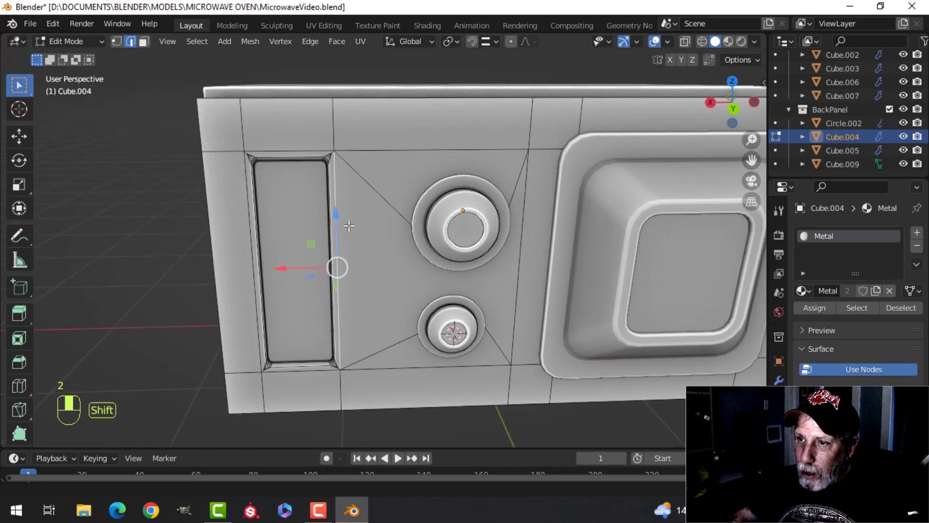
pyautogui.hotkey('shift', 'd')
pyautogui.press('Escape')
# Move the duplicated edge along X towards the round fittings and about 0.0585 m along Y off the panel.
pyautogui.press('g')
pyautogui.press('x')
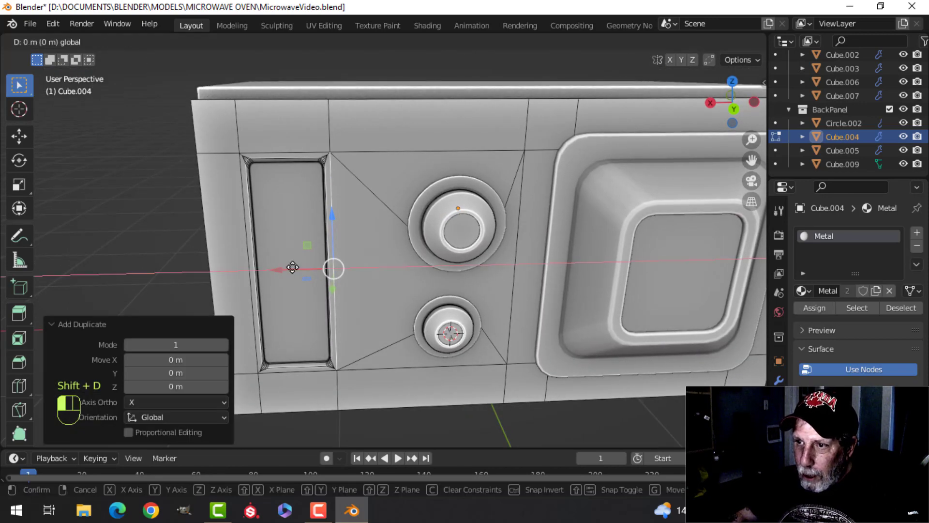
pyautogui.click(364, 266)
pyautogui.moveTo(364, 266); pyautogui.dragTo(434, 278, button='middle')
pyautogui.press('g')
pyautogui.press('y')
pyautogui.click(516, 286)
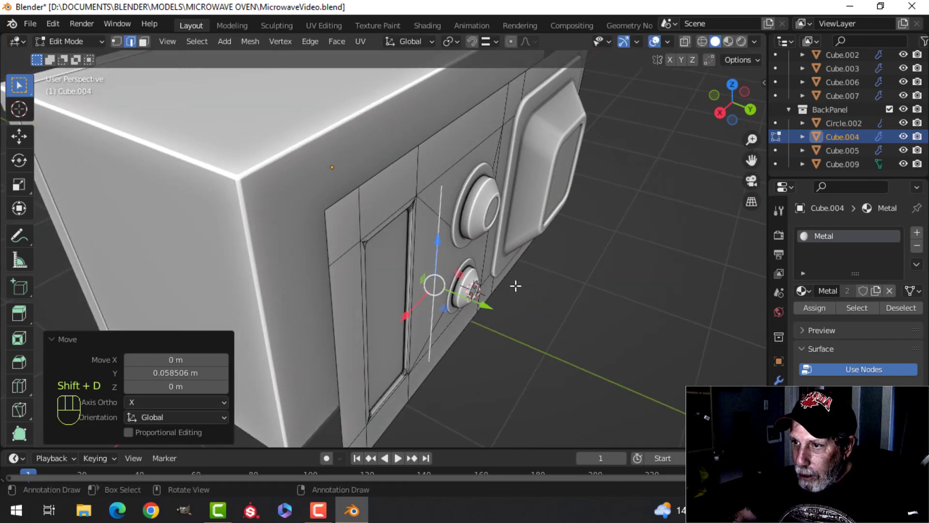
# Separate the duplicated edge from the back panel into its own object and return to Object Mode.
pyautogui.press('p')
pyautogui.click(539, 260)
pyautogui.press('Tab')
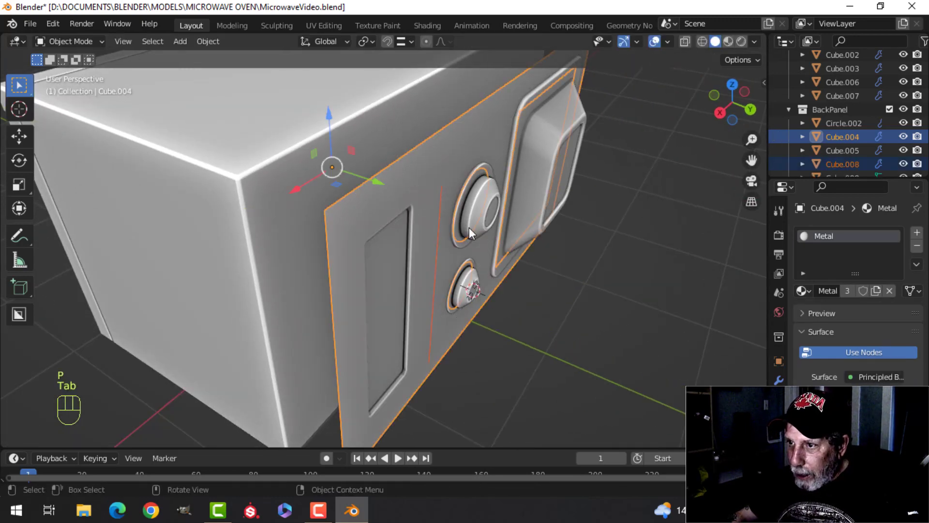
# Scale the separated vertical edge to about 0.836 and move it about 0.07 m along X towards the recessed panel.
pyautogui.click(437, 227)
pyautogui.moveTo(527, 256); pyautogui.dragTo(384, 219, button='middle')
pyautogui.click(378, 231)
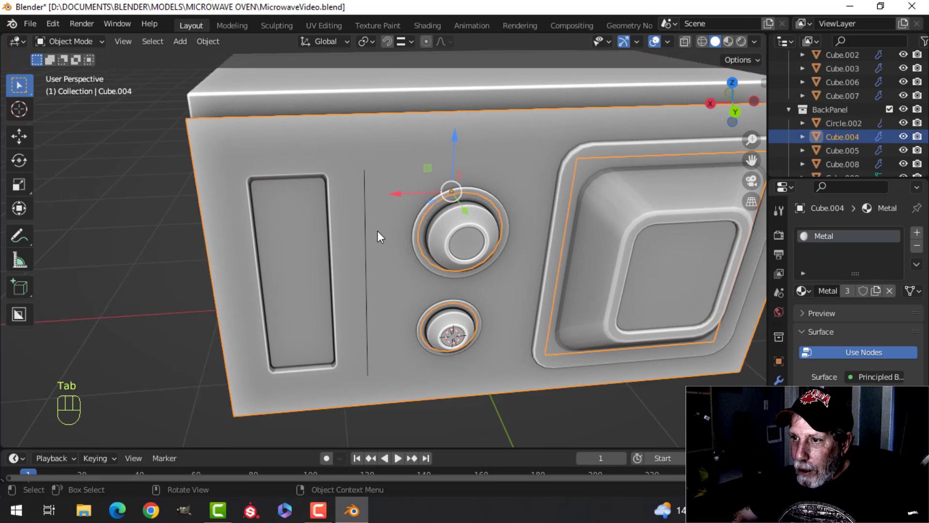
pyautogui.click(366, 195)
pyautogui.press('Tab')
pyautogui.press('a')
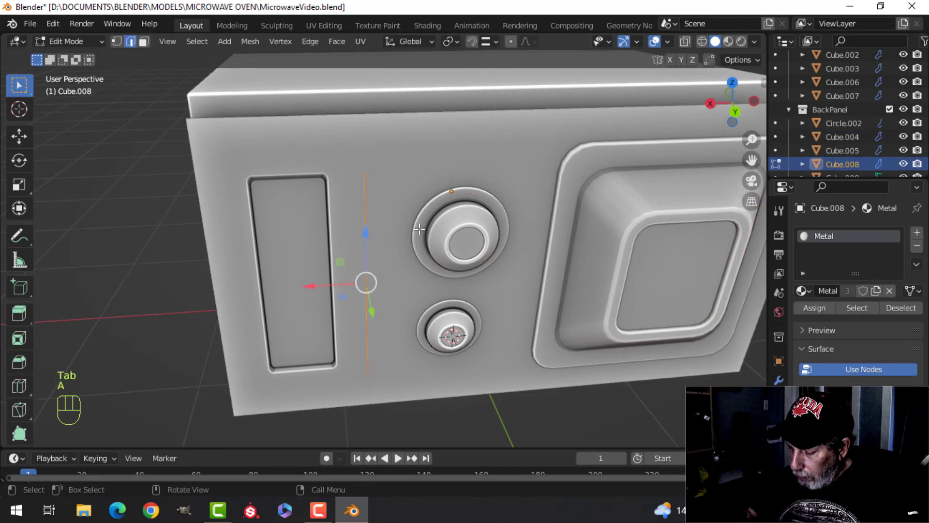
pyautogui.press('ctrl+KP_1')
pyautogui.press('s')
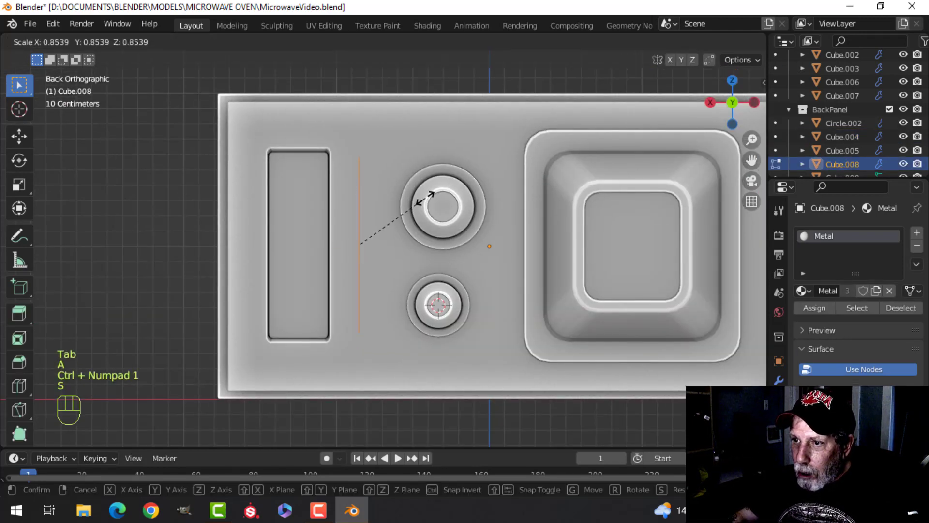
pyautogui.click(422, 201)
pyautogui.press('g')
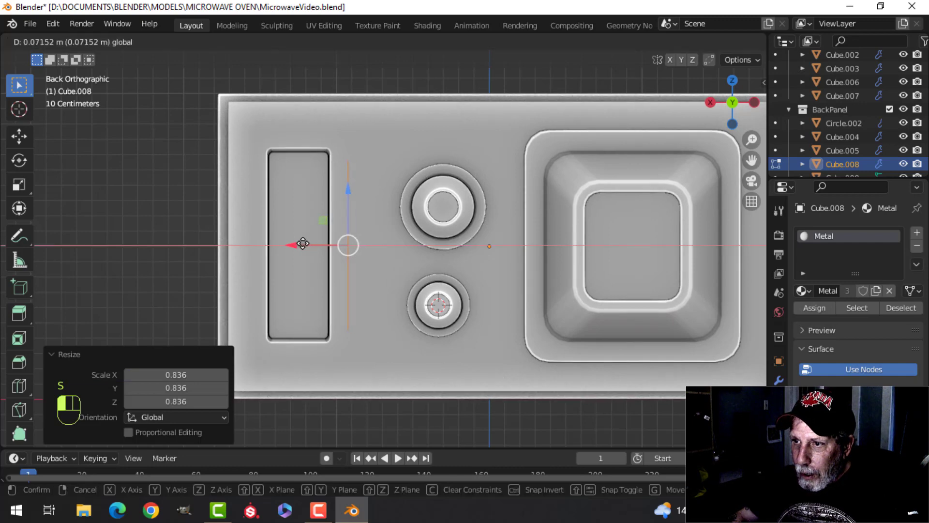
pyautogui.click(305, 243)
# Move the edge about 0.024 m along Y off the panel, and extrude it about 0.095 m back towards the panel.
pyautogui.moveTo(305, 243); pyautogui.dragTo(448, 210, button='middle')
pyautogui.press('1')
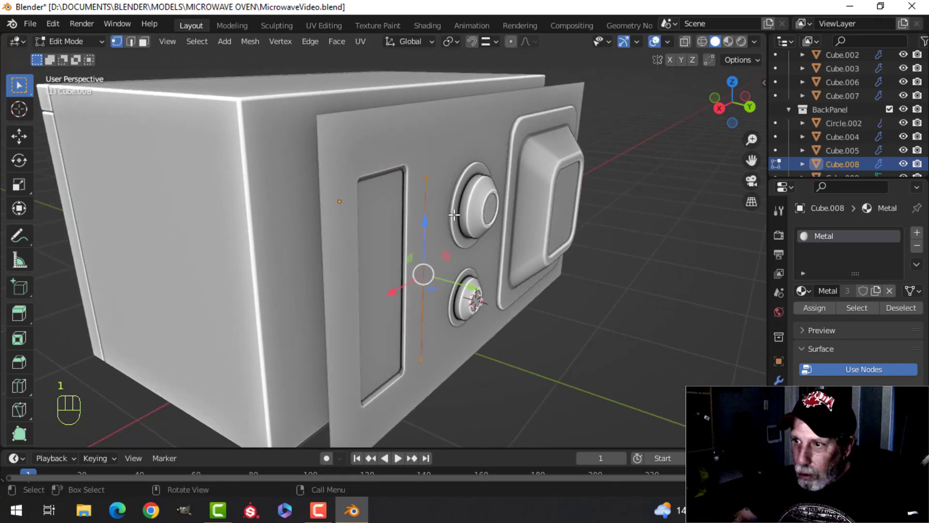
pyautogui.scroll(5, 450, 217)
pyautogui.moveTo(503, 242); pyautogui.dragTo(511, 243)
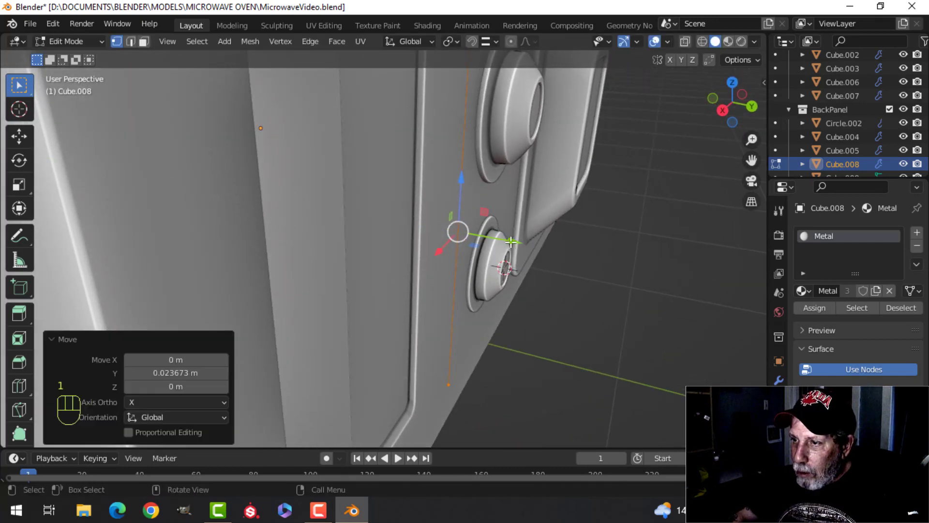
pyautogui.keyDown('shift'); pyautogui.moveTo(514, 240); pyautogui.dragTo(534, 242, button='middle'); pyautogui.keyUp('shift')
pyautogui.press('e')
pyautogui.click(535, 242)
pyautogui.moveTo(535, 242); pyautogui.dragTo(501, 240)
# Delete the extruded strip's inner long edge to leave an open U-shaped outline, and shift the outline slightly outward along Y.
pyautogui.press('x')
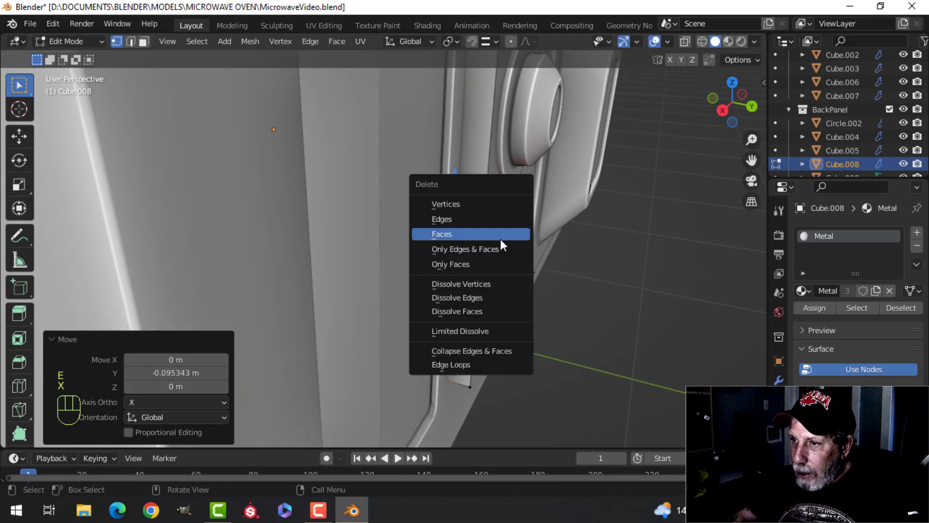
pyautogui.click(467, 234)
pyautogui.scroll(-3, 497, 199)
pyautogui.press('a')
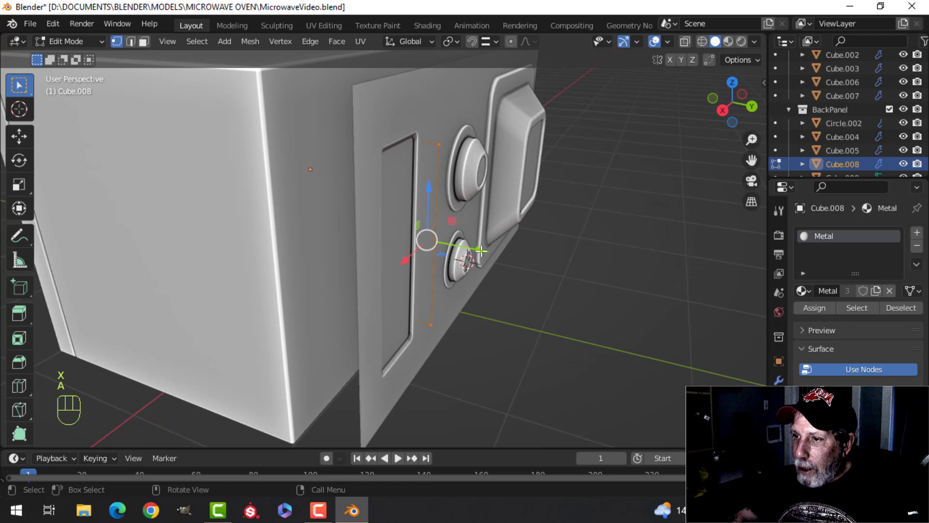
pyautogui.moveTo(481, 251); pyautogui.dragTo(490, 252)
# Bevel the outline's two outer corner vertices about 0.0286 m wide with 4 segments.
pyautogui.click(451, 133)
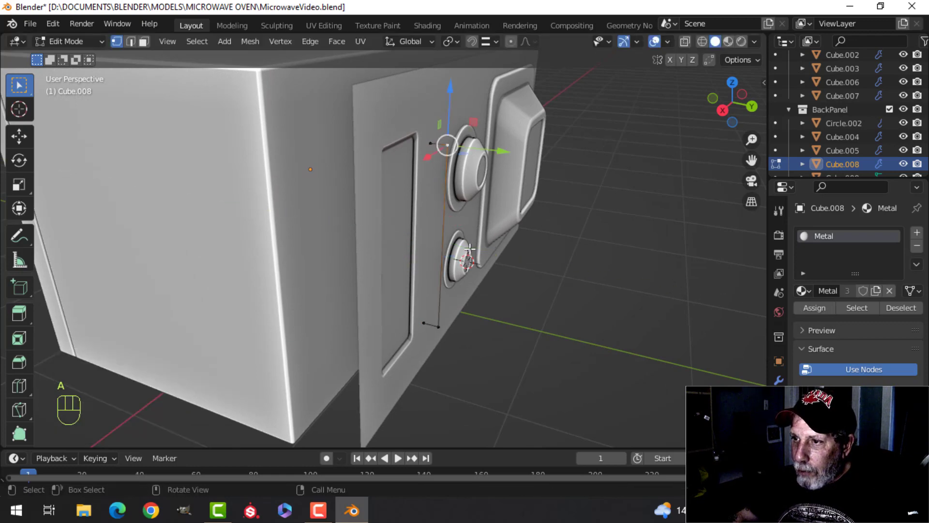
pyautogui.moveTo(450, 332); pyautogui.dragTo(491, 293, button='middle')
pyautogui.keyDown('shift'); pyautogui.click(452, 343); pyautogui.keyUp('shift')
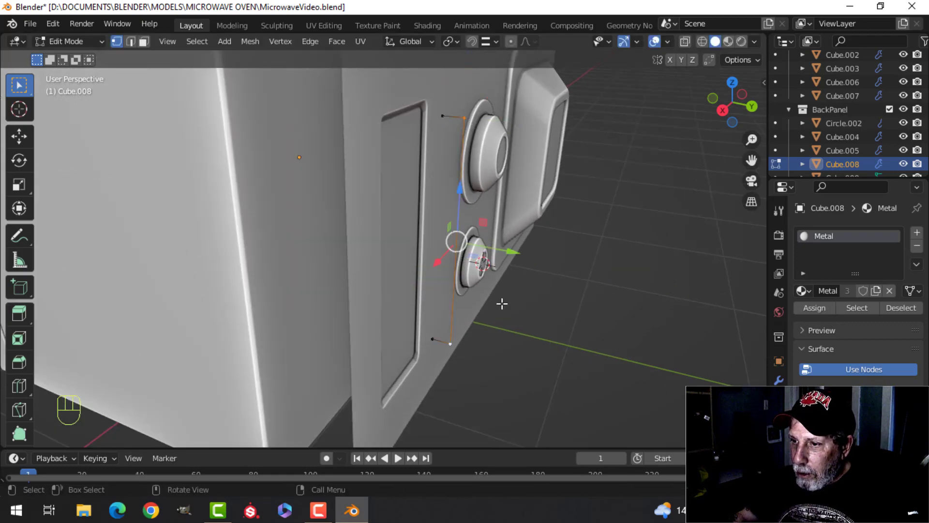
pyautogui.scroll(3, 502, 305)
pyautogui.keyDown('shift'); pyautogui.moveTo(513, 179); pyautogui.dragTo(424, 271, button='middle'); pyautogui.keyUp('shift')
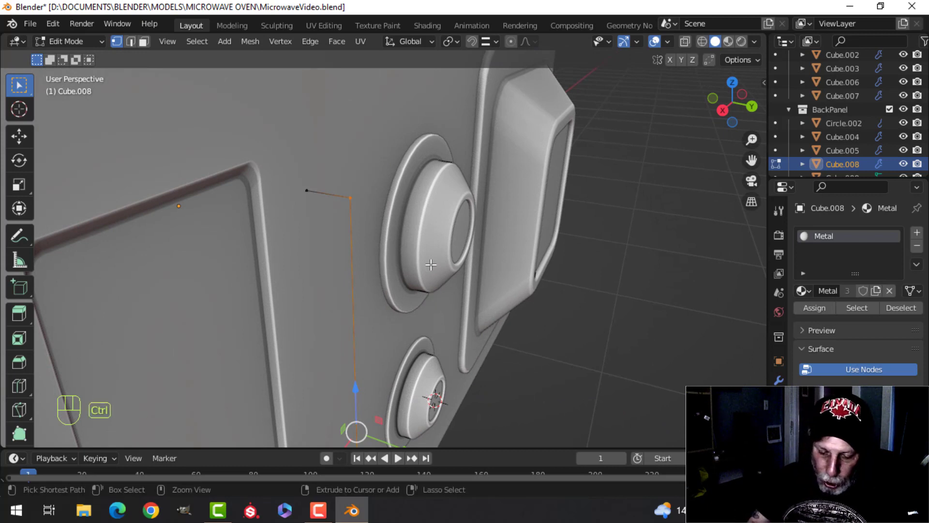
pyautogui.hotkey('shift', 'ctrl', 'b')
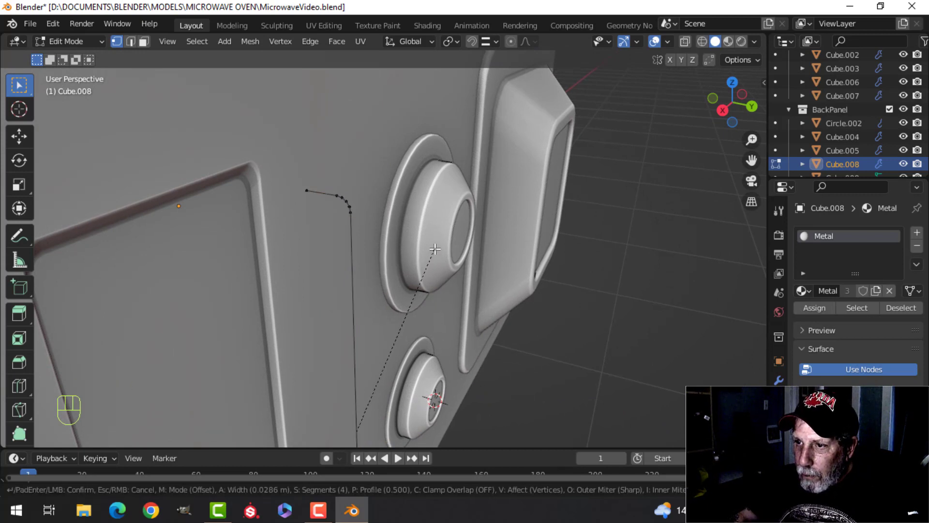
pyautogui.click(435, 249)
# Return to Object Mode and convert the rounded U-shaped outline into a curve.
pyautogui.press('Tab')
pyautogui.moveTo(435, 248); pyautogui.dragTo(344, 240, button='middle')
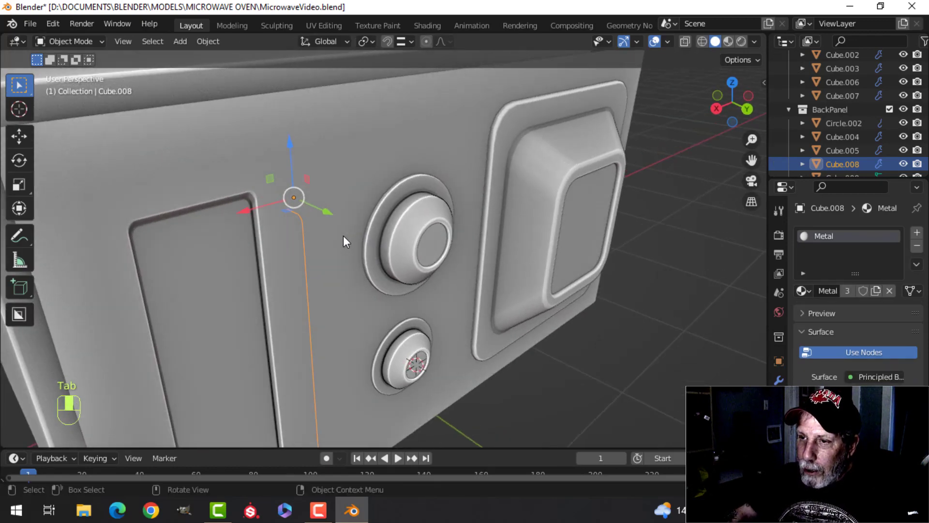
pyautogui.rightClick(306, 248)
pyautogui.moveTo(259, 278)
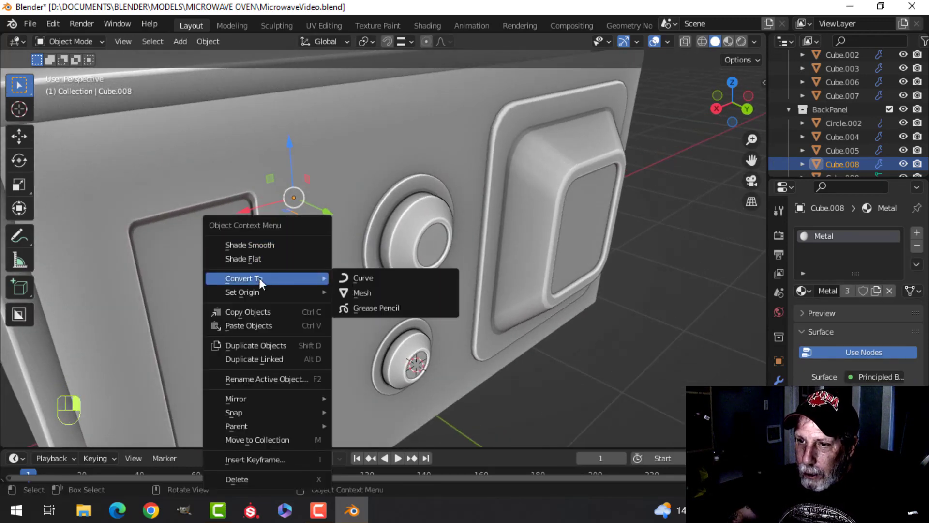
pyautogui.click(360, 275)
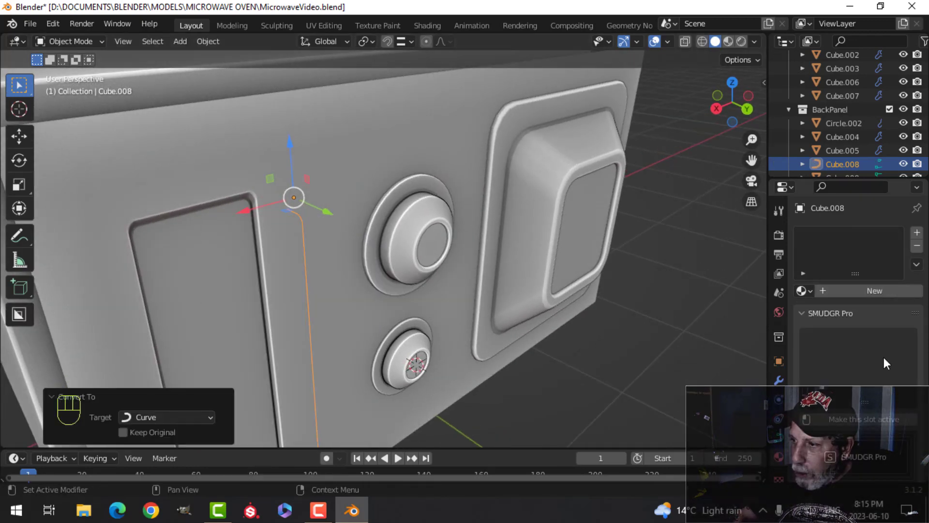
# Give the curve a round bevel depth of 0.021 m in its geometry settings.
pyautogui.click(778, 437)
pyautogui.scroll(-5, 836, 385)
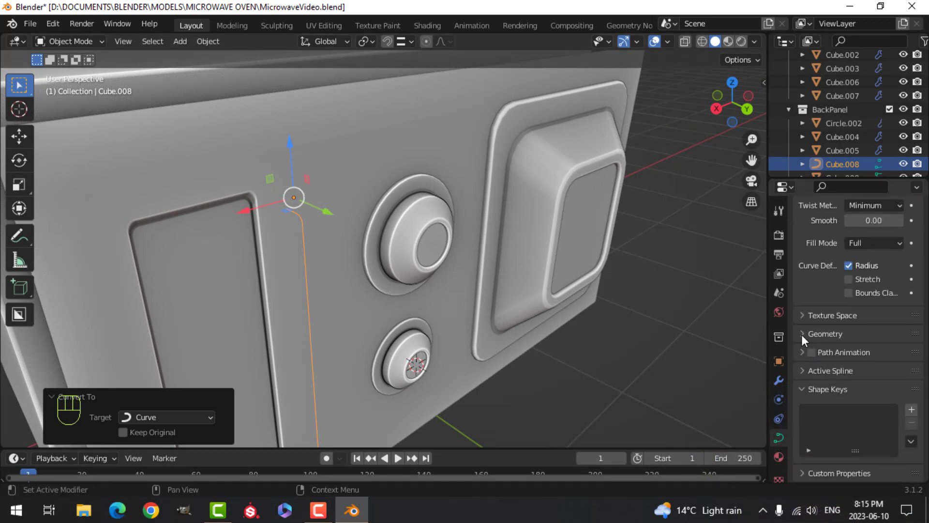
pyautogui.click(802, 334)
pyautogui.scroll(-4, 840, 385)
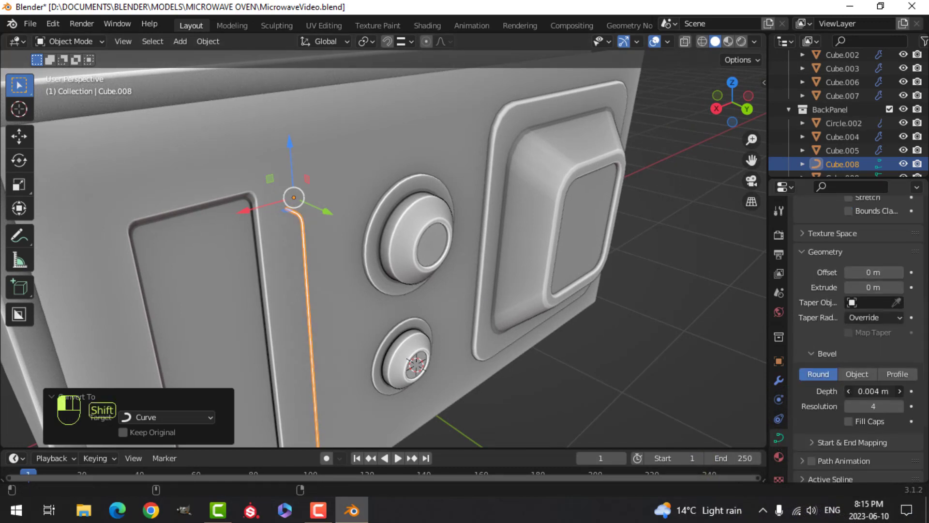
pyautogui.keyDown('shift'); pyautogui.moveTo(874, 391); pyautogui.dragTo(885, 391); pyautogui.keyUp('shift')
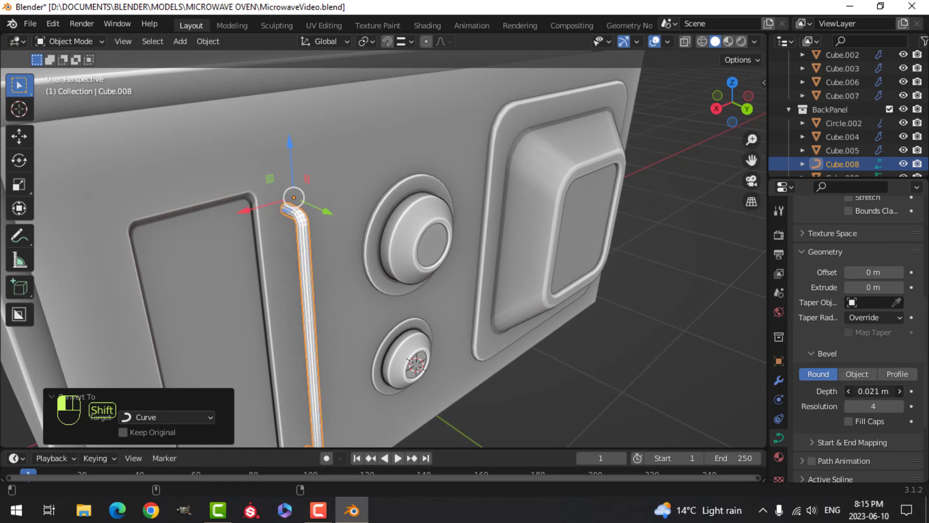
# Shade the tube smooth and move all its curve points about 0.034 m along Y back towards the panel.
pyautogui.rightClick(307, 244)
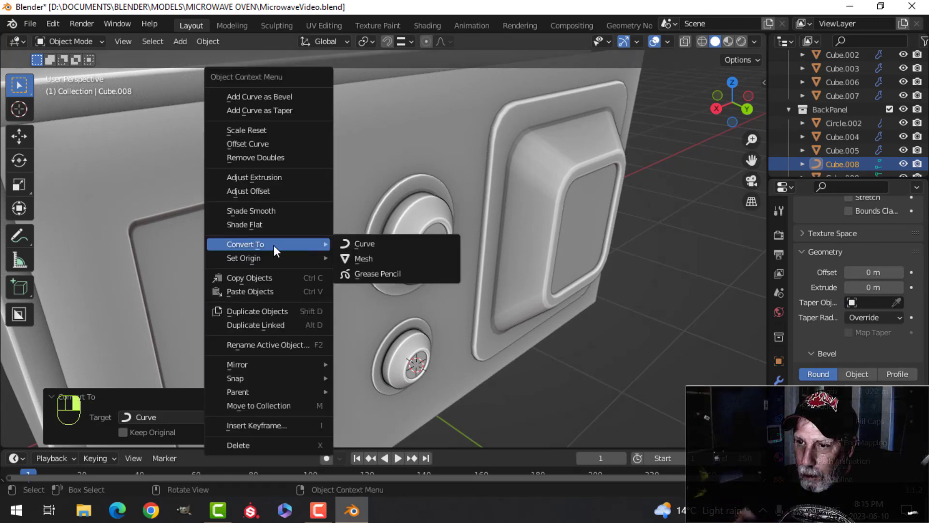
pyautogui.click(262, 206)
pyautogui.moveTo(336, 274); pyautogui.dragTo(367, 283, button='middle')
pyautogui.press('Tab')
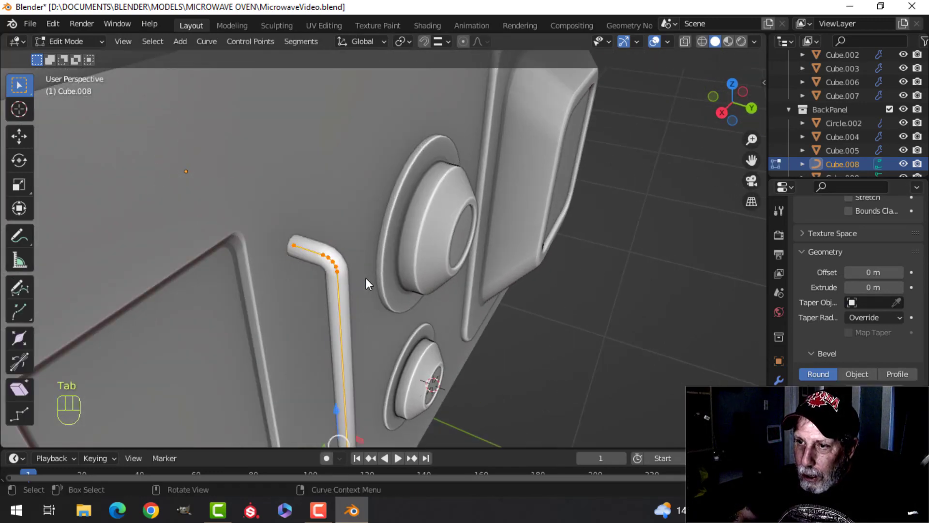
pyautogui.scroll(-2, 364, 395)
pyautogui.keyDown('shift'); pyautogui.moveTo(364, 395); pyautogui.dragTo(390, 358, button='middle'); pyautogui.keyUp('shift')
pyautogui.moveTo(389, 358); pyautogui.dragTo(443, 333, button='middle')
pyautogui.press('g')
pyautogui.press('y')
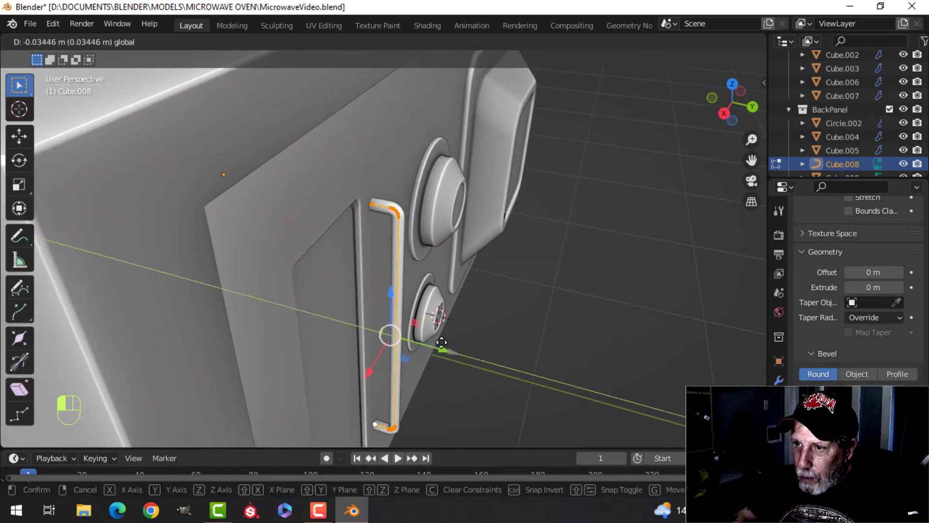
pyautogui.moveTo(438, 337); pyautogui.dragTo(439, 338)
pyautogui.press('Tab')
pyautogui.scroll(-5, 426, 275)
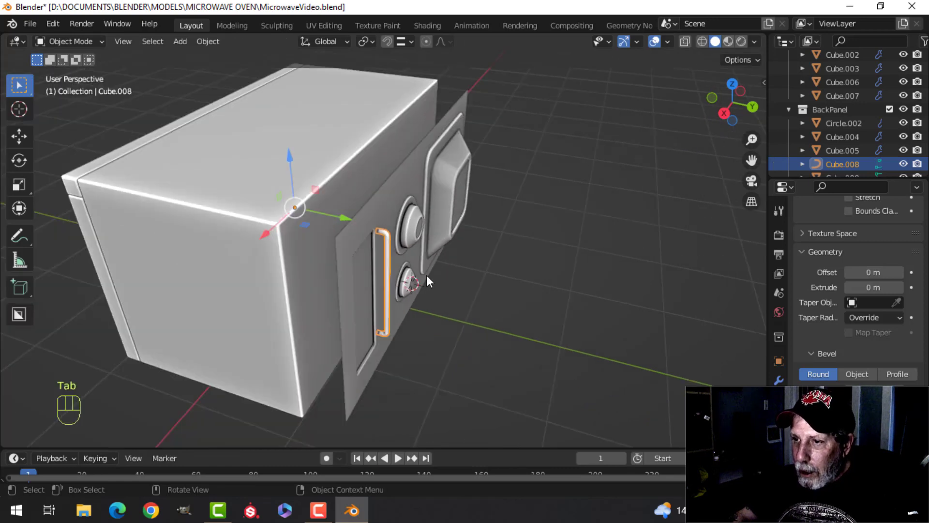
pyautogui.hotkey('alt', 'a')
# Duplicate the tube's points within the same curve object and move one tube sideways along X, beside the recessed panel.
pyautogui.moveTo(426, 275); pyautogui.dragTo(360, 243, button='middle')
pyautogui.scroll(3, 340, 256)
pyautogui.scroll(1, 340, 254)
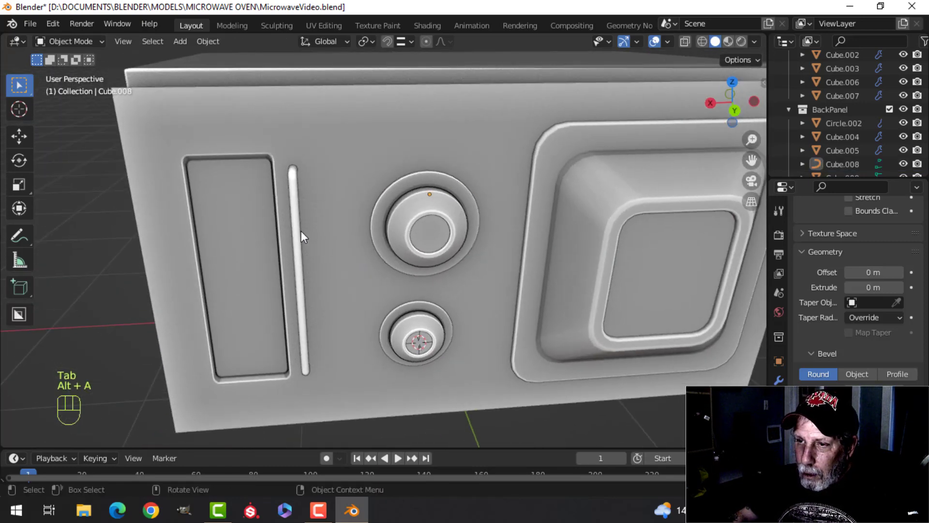
pyautogui.click(299, 232)
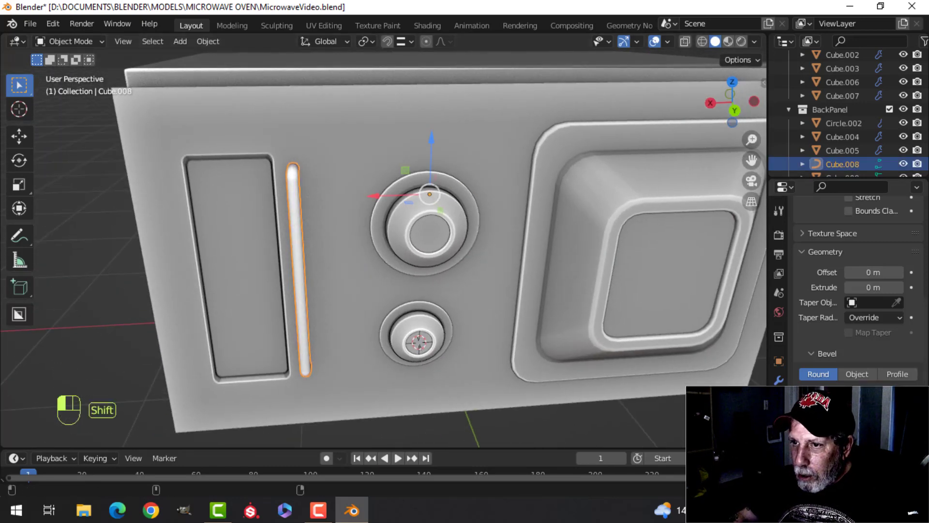
pyautogui.press('ctrl+KP_1')
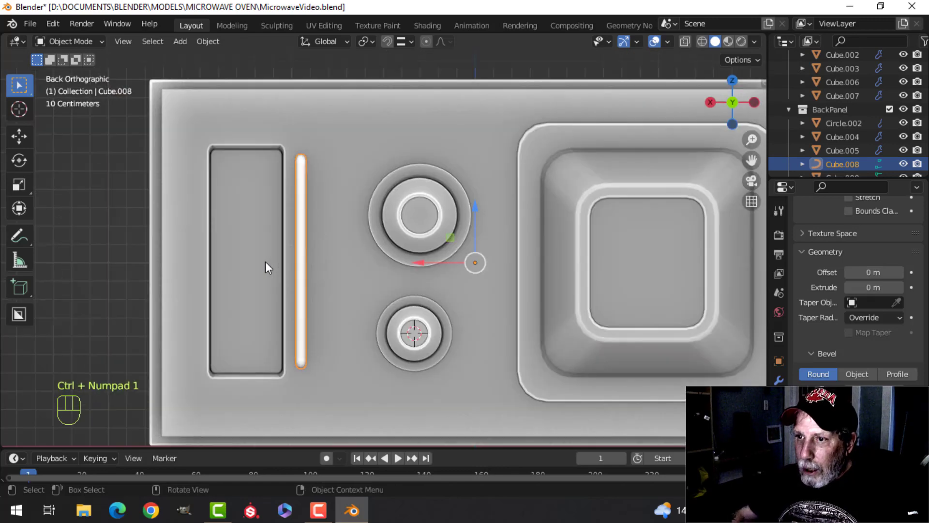
pyautogui.press('Tab')
pyautogui.hotkey('shift', 'd')
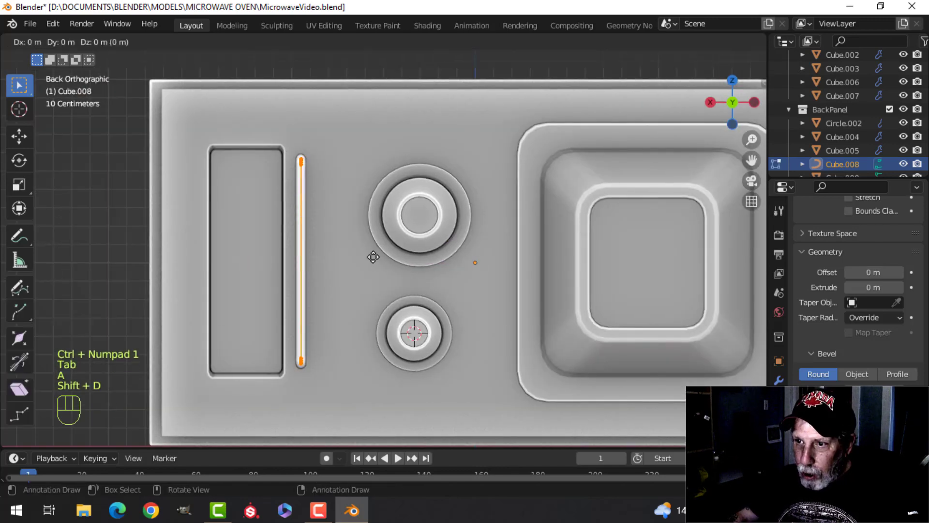
pyautogui.rightClick(373, 257)
pyautogui.moveTo(257, 262); pyautogui.dragTo(297, 265)
# Duplicate one tube again to make three evenly spaced parallel tubes, and return to Object Mode with nothing selected.
pyautogui.hotkey('shift', 'd')
pyautogui.rightClick(323, 262)
pyautogui.press('Tab')
pyautogui.scroll(-4, 327, 269)
pyautogui.hotkey('alt', 'a')
pyautogui.moveTo(327, 269); pyautogui.dragTo(416, 202, button='middle')
pyautogui.click(414, 200)
pyautogui.press('Tab')
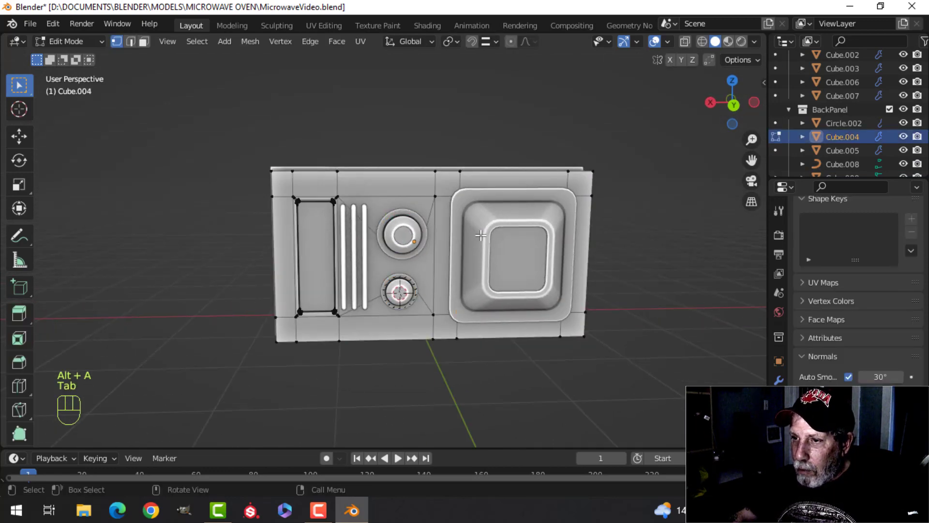
pyautogui.scroll(2, 474, 288)
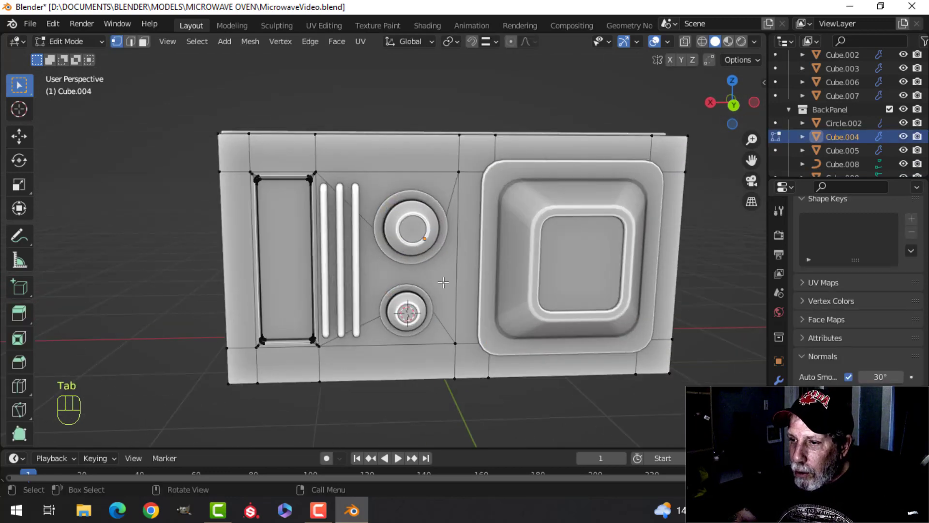
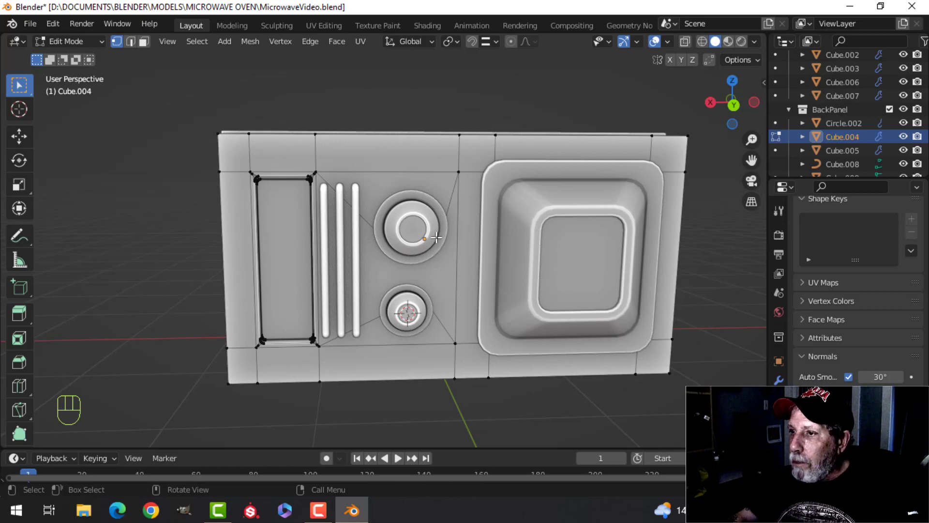
pyautogui.press('Tab')
pyautogui.hotkey('alt', 'a')
# Select the outer border edges around the flat back panel in Edit Mode.
pyautogui.moveTo(369, 197); pyautogui.dragTo(318, 208, button='middle')
pyautogui.click(291, 201)
pyautogui.press('Tab')
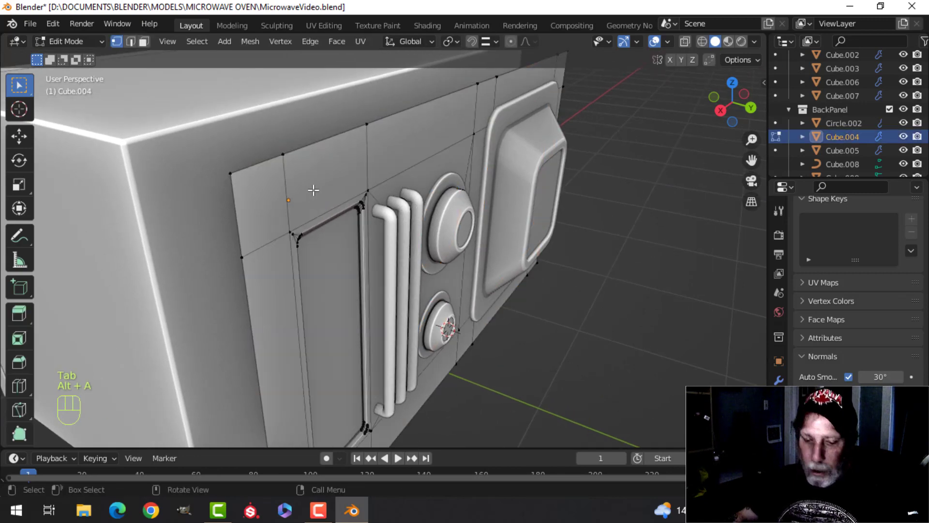
pyautogui.keyDown('alt'); pyautogui.keyDown('shift'); pyautogui.click(249, 162); pyautogui.keyUp('shift'); pyautogui.keyUp('alt')
pyautogui.scroll(-5, 367, 291)
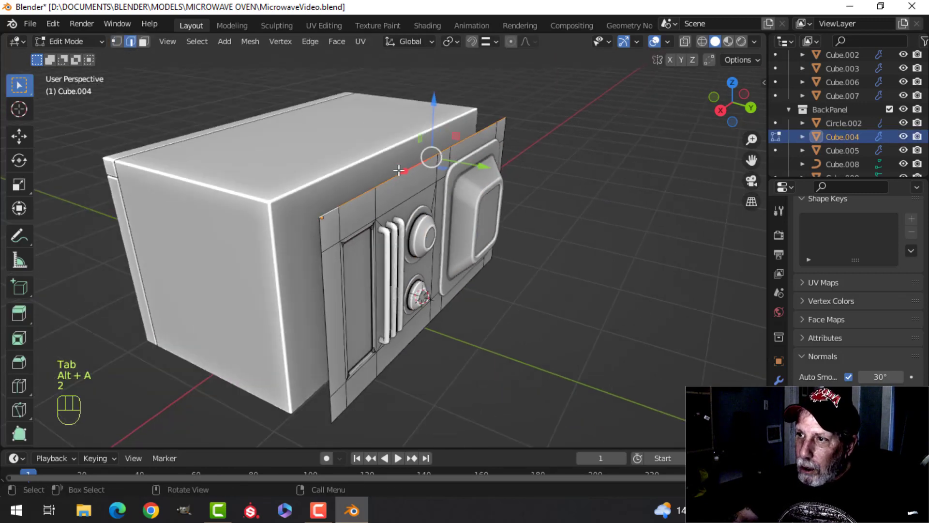
pyautogui.keyDown('shift'); pyautogui.moveTo(367, 290); pyautogui.dragTo(317, 221, button='middle'); pyautogui.keyUp('shift')
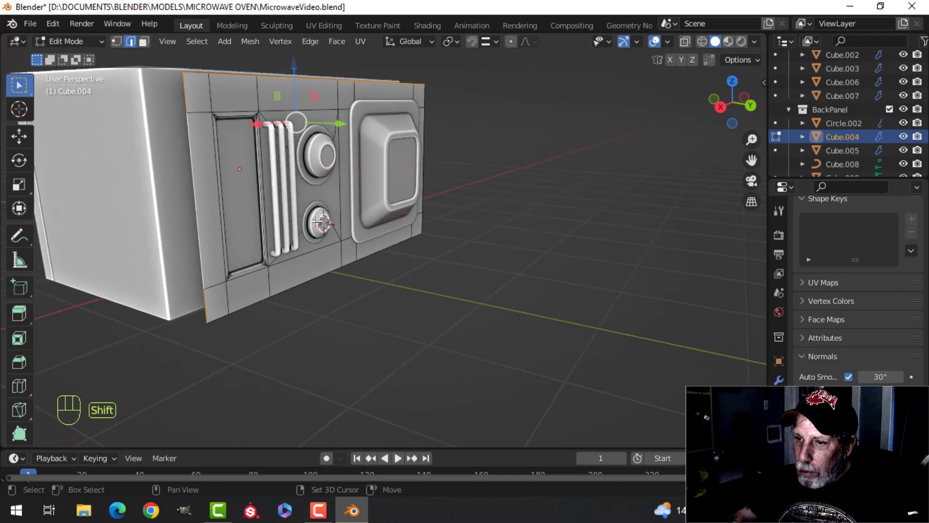
pyautogui.keyDown('alt'); pyautogui.keyDown('shift'); pyautogui.click(327, 273); pyautogui.keyUp('shift'); pyautogui.keyUp('alt')
# Extrude the back panel's outer border edges a short distance along Y to form a thin rim, and return to Object Mode.
pyautogui.moveTo(328, 273); pyautogui.dragTo(383, 250, button='middle')
pyautogui.press('e')
pyautogui.rightClick(412, 222)
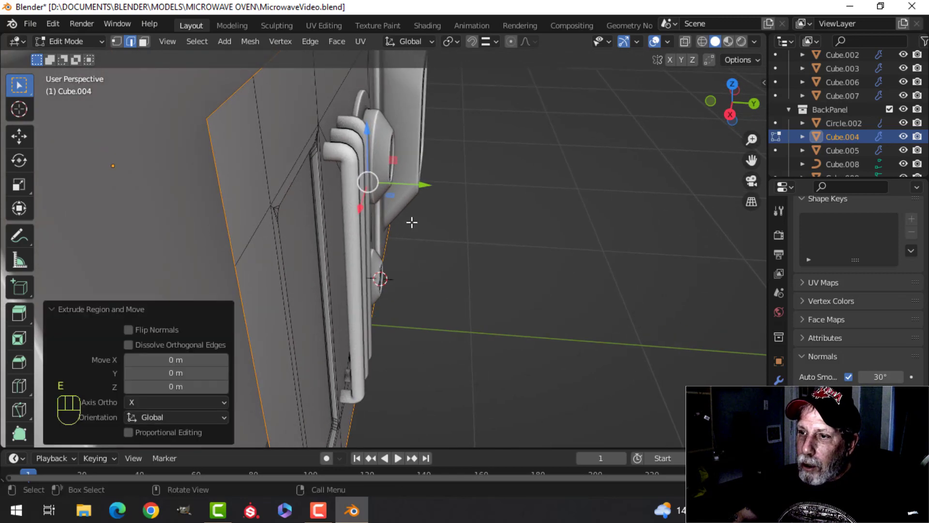
pyautogui.moveTo(425, 187); pyautogui.dragTo(436, 189)
pyautogui.press('Tab')
pyautogui.scroll(-5, 386, 208)
pyautogui.hotkey('alt', 'a')
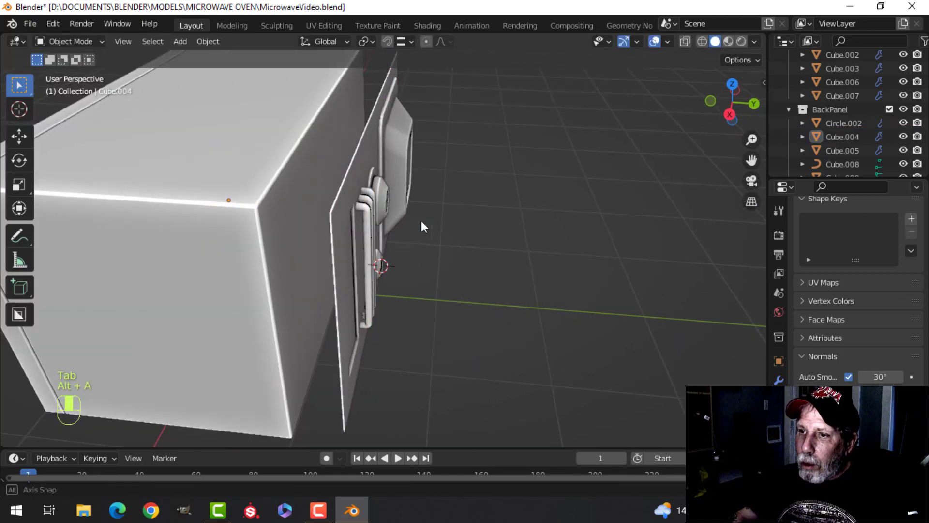
pyautogui.moveTo(421, 220); pyautogui.dragTo(331, 218, button='middle')
pyautogui.scroll(2, 339, 218)
pyautogui.keyDown('shift'); pyautogui.moveTo(456, 203); pyautogui.dragTo(414, 213, button='middle'); pyautogui.keyUp('shift')
pyautogui.moveTo(409, 212); pyautogui.dragTo(275, 194, button='middle')
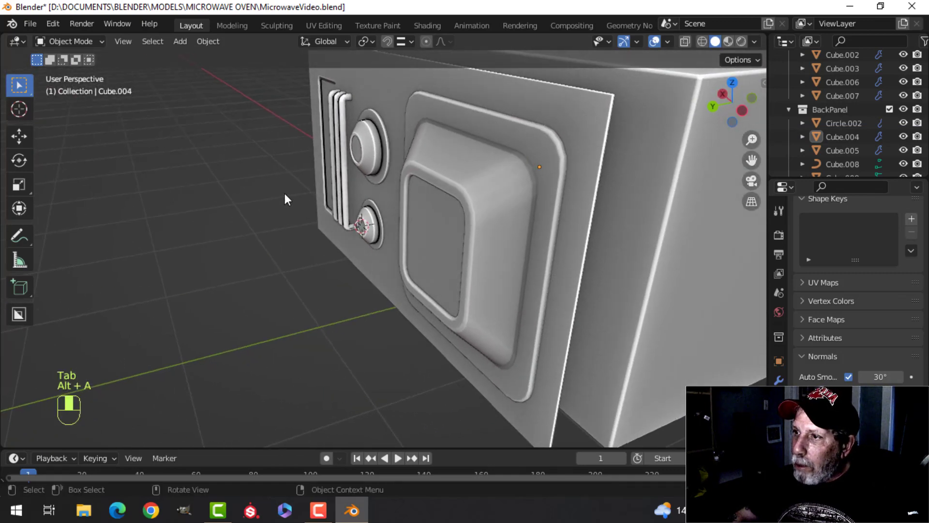
# Examine the back panel's new rim and the tubes, knobs and raised housing from several angles.
pyautogui.keyDown('shift'); pyautogui.moveTo(528, 138); pyautogui.dragTo(473, 211, button='middle'); pyautogui.keyUp('shift')
pyautogui.scroll(3, 484, 213)
pyautogui.keyDown('shift'); pyautogui.moveTo(570, 220); pyautogui.dragTo(482, 213, button='middle'); pyautogui.keyUp('shift')
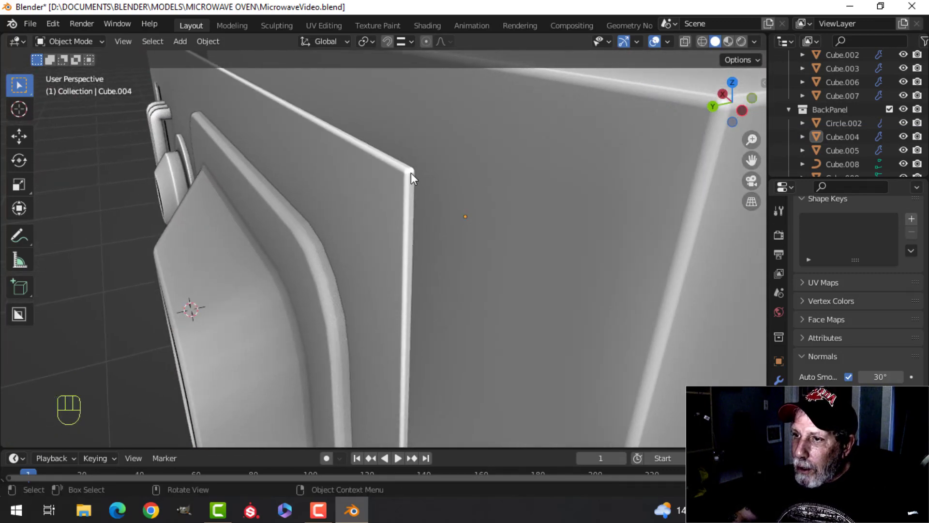
pyautogui.scroll(-5, 402, 193)
pyautogui.moveTo(393, 228); pyautogui.dragTo(454, 213, button='middle')
pyautogui.scroll(3, 379, 228)
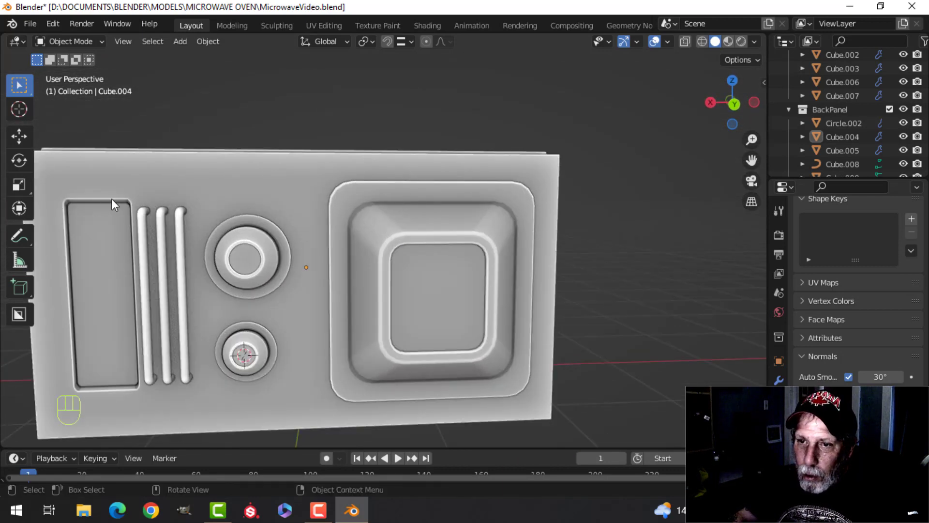
pyautogui.scroll(2, 409, 197)
pyautogui.moveTo(513, 204); pyautogui.dragTo(469, 224, button='middle')
pyautogui.scroll(-4, 454, 216)
pyautogui.moveTo(469, 224); pyautogui.dragTo(466, 172, button='middle')
pyautogui.scroll(1, 489, 236)
pyautogui.scroll(-2, 487, 236)
pyautogui.moveTo(458, 186); pyautogui.dragTo(466, 190, button='middle')
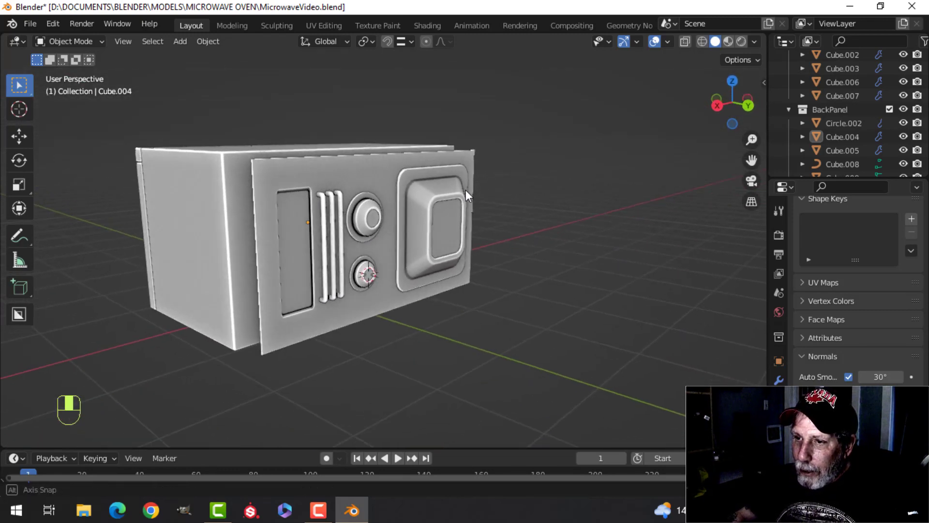
pyautogui.scroll(3, 412, 203)
pyautogui.keyDown('shift'); pyautogui.moveTo(401, 206); pyautogui.dragTo(405, 189, button='middle'); pyautogui.keyUp('shift')
pyautogui.moveTo(405, 188); pyautogui.dragTo(410, 202, button='middle')
pyautogui.scroll(-2, 419, 197)
pyautogui.moveTo(410, 202); pyautogui.dragTo(417, 210, button='middle')
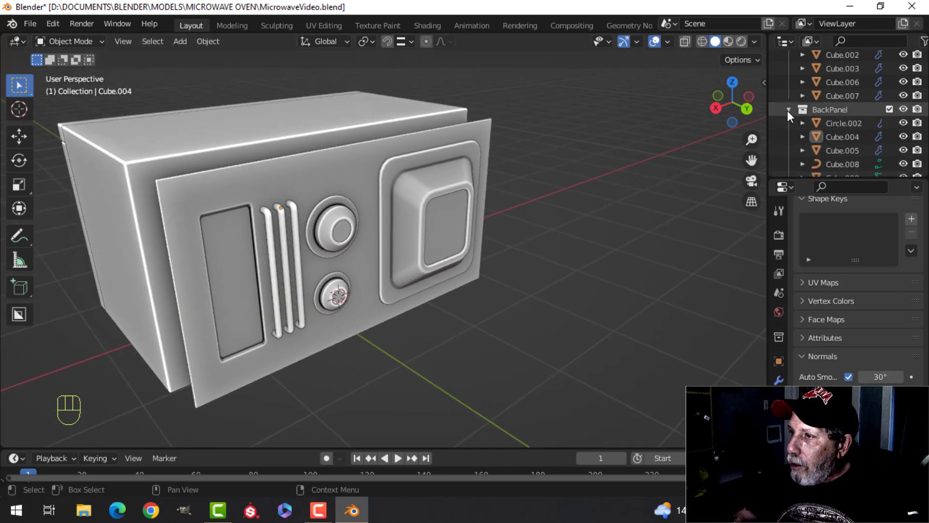
# Select all objects in the BackPanel collection, isolate them in local view, and clear the selection.
pyautogui.scroll(2, 825, 116)
pyautogui.click(789, 72)
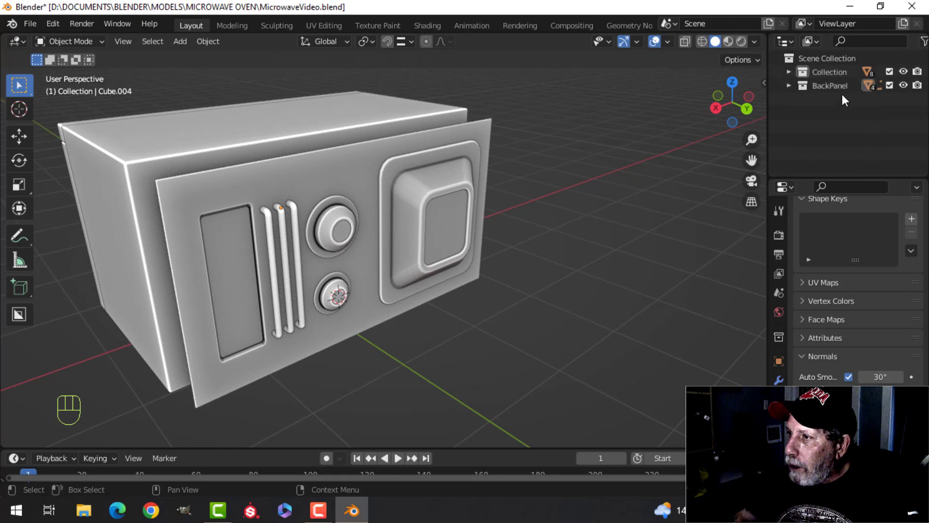
pyautogui.click(901, 86)
pyautogui.click(901, 86)
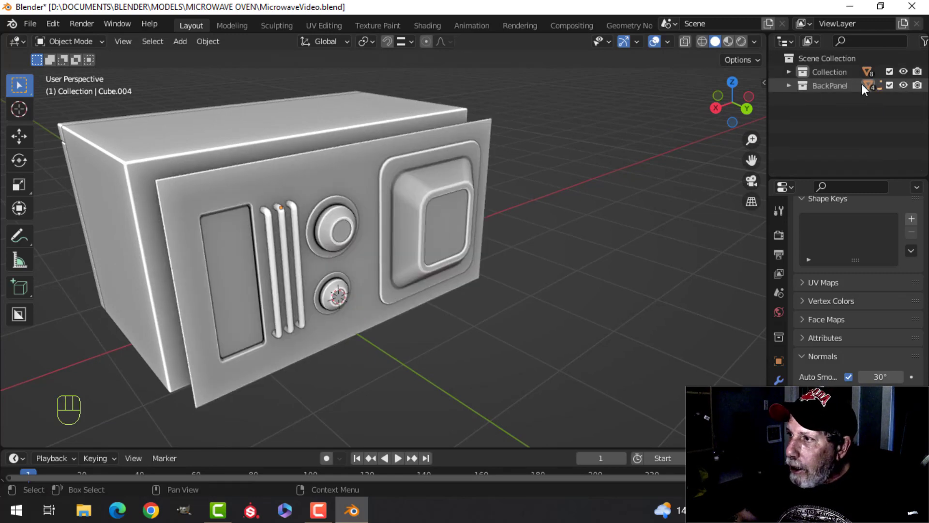
pyautogui.rightClick(840, 84)
pyautogui.click(700, 192)
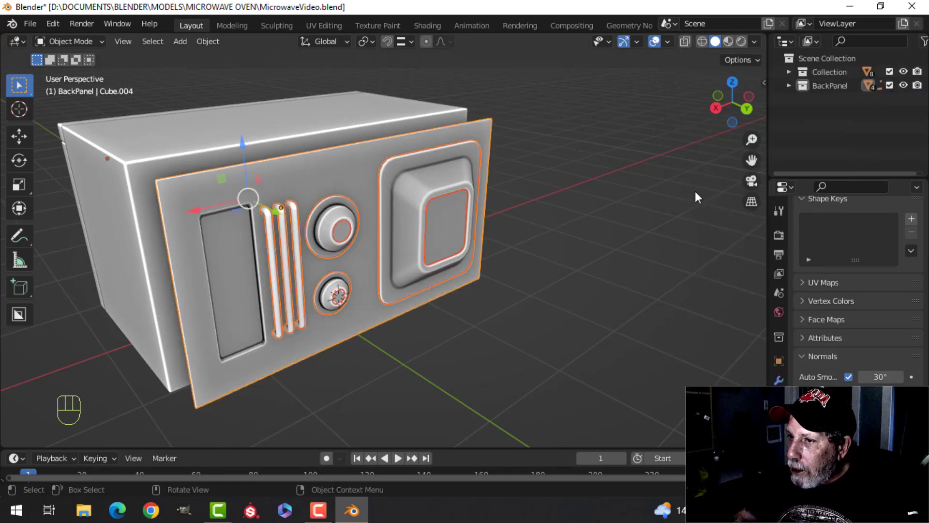
pyautogui.press('KP_Divide')
pyautogui.hotkey('alt', 'a')
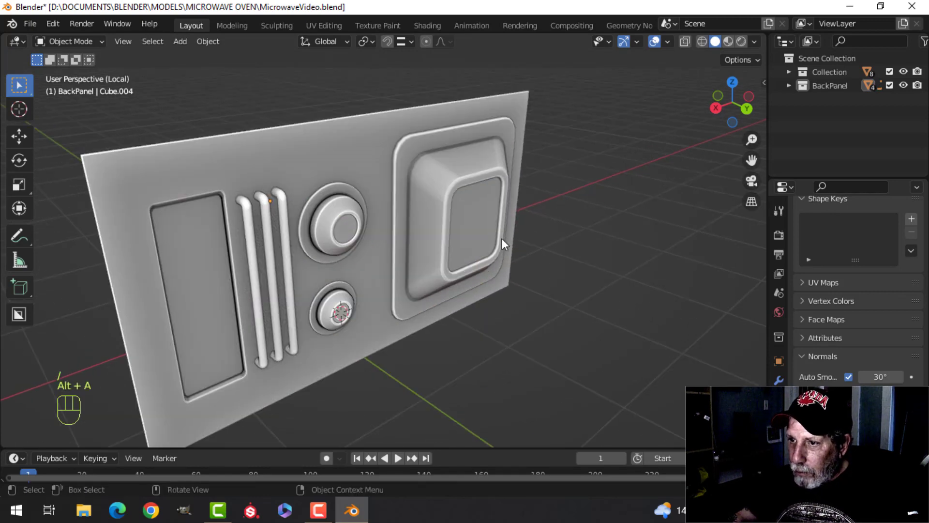
# Turn off viewport shadows and show the Face Orientation overlay on the isolated back panel.
pyautogui.moveTo(532, 221); pyautogui.dragTo(526, 222, button='middle')
pyautogui.click(754, 42)
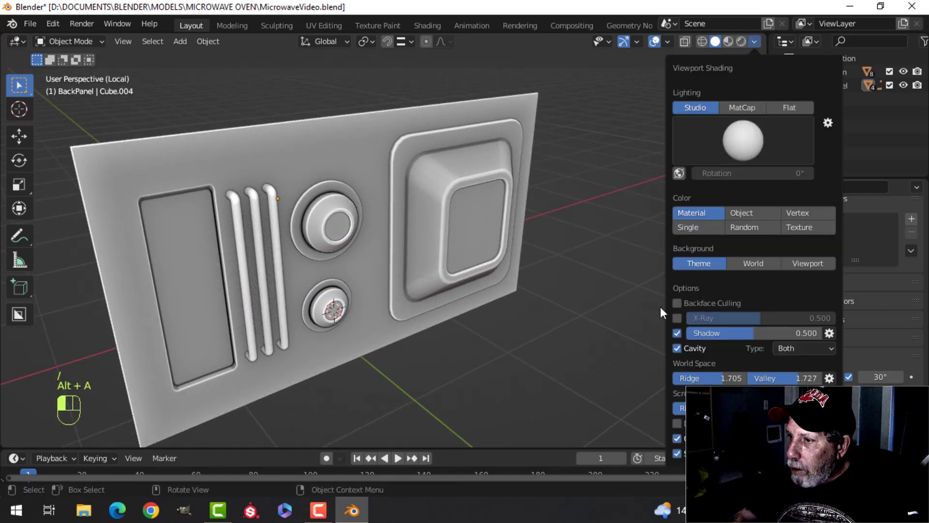
pyautogui.click(677, 333)
pyautogui.moveTo(432, 293)
pyautogui.keyDown('shift'); pyautogui.mouseDown(button='middle')
pyautogui.moveTo(439, 224)
pyautogui.moveTo(362, 226)
pyautogui.moveTo(344, 188)
pyautogui.moveTo(460, 178)
pyautogui.moveTo(458, 198)
pyautogui.moveTo(654, 80)
pyautogui.mouseUp(button='middle'); pyautogui.keyUp('shift')
pyautogui.click(669, 42)
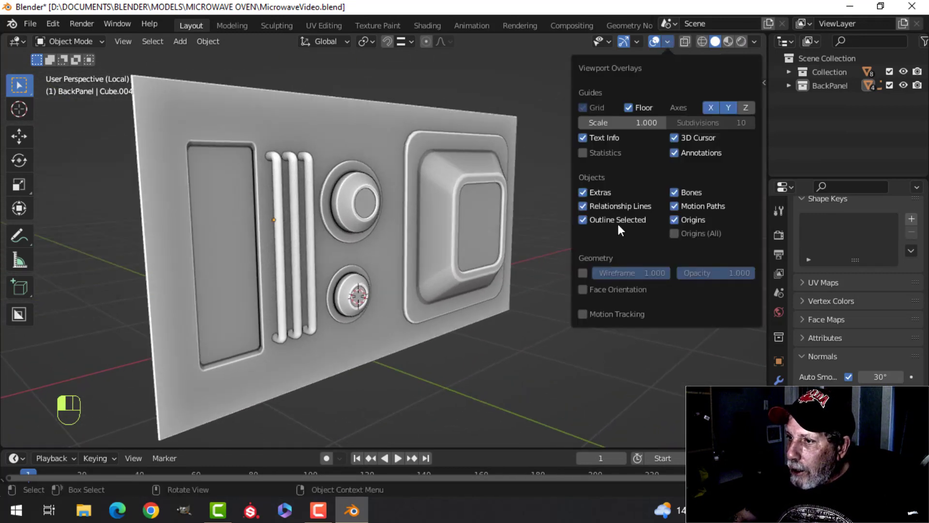
pyautogui.click(609, 288)
pyautogui.scroll(2, 359, 216)
pyautogui.scroll(-5, 365, 218)
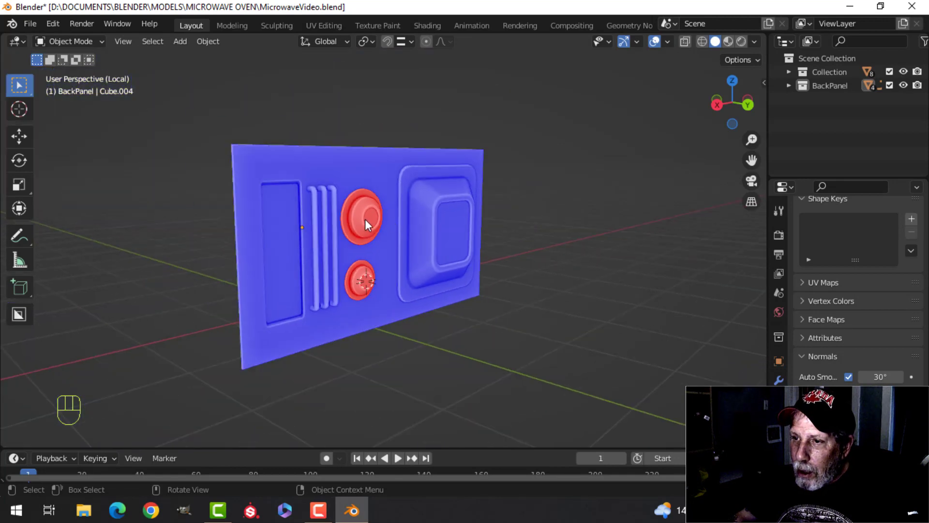
# Recalculate the normals outside for all back panel meshes in Edit Mode, leaving nothing selected.
pyautogui.press('a')
pyautogui.press('Tab')
pyautogui.press('a')
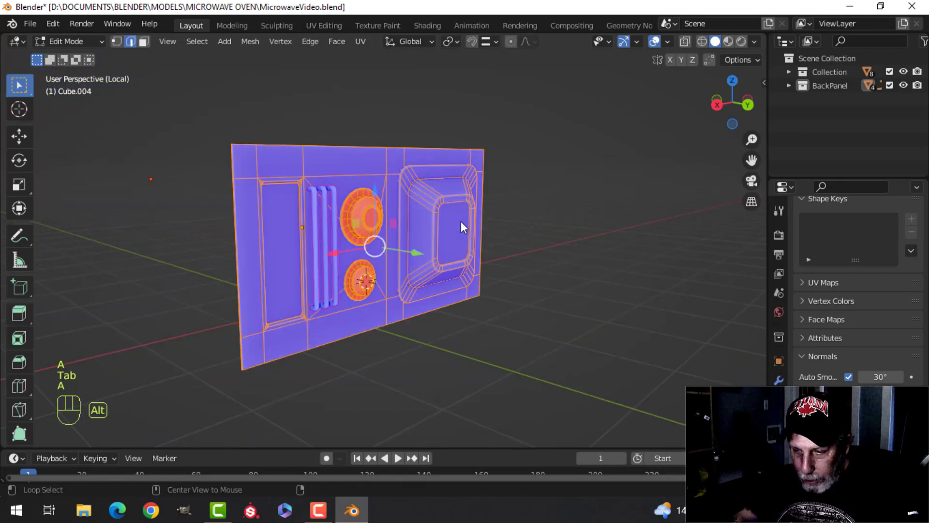
pyautogui.hotkey('alt', 'n')
pyautogui.click(453, 222)
pyautogui.hotkey('alt', 'a')
# Flip the normals of the raised housing's centre face and the lower knob's centre face, and return to Object Mode.
pyautogui.moveTo(455, 234)
pyautogui.mouseDown(button='middle')
pyautogui.moveTo(414, 239)
pyautogui.moveTo(462, 237)
pyautogui.mouseUp(button='middle')
pyautogui.press('3')
pyautogui.click(483, 234)
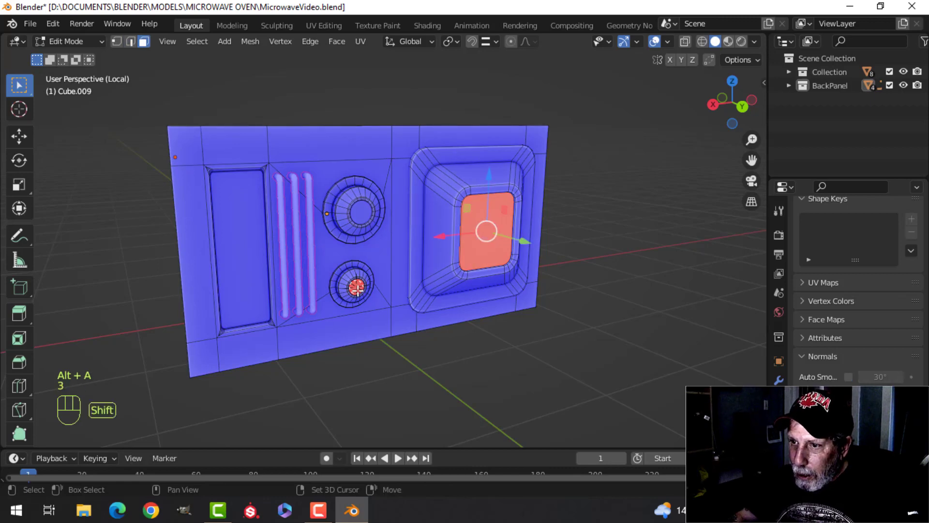
pyautogui.keyDown('shift'); pyautogui.click(356, 287); pyautogui.keyUp('shift')
pyautogui.hotkey('alt', 'n')
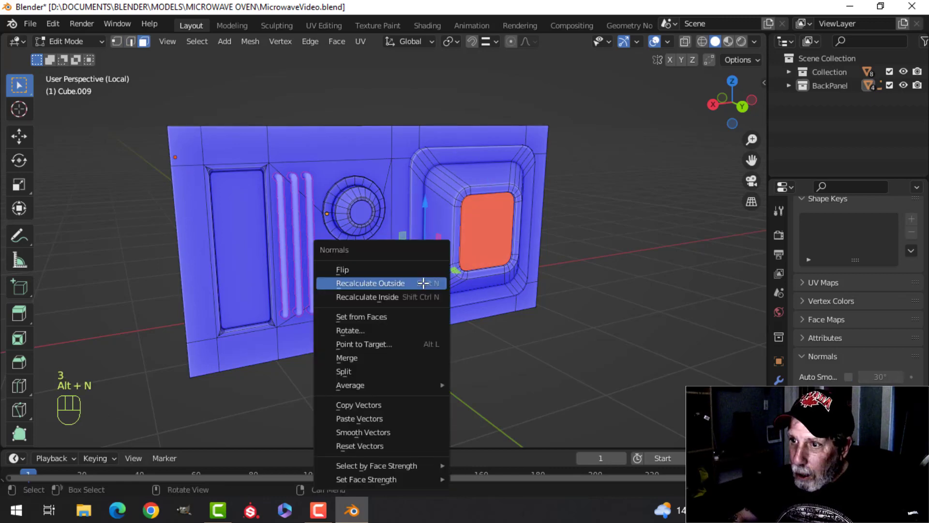
pyautogui.click(385, 269)
pyautogui.hotkey('alt', 'a')
pyautogui.press('Tab')
pyautogui.hotkey('alt', 'a')
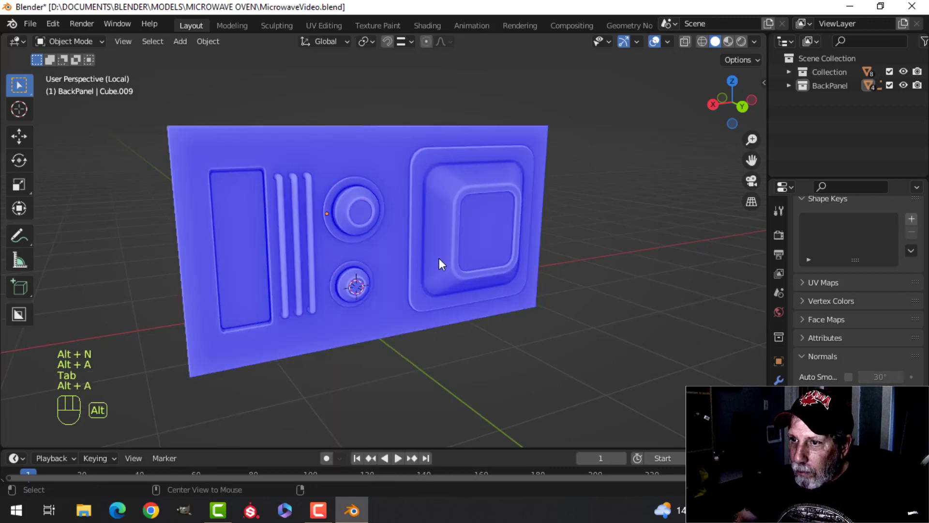
# Turn off the Face Orientation overlay in the viewport.
pyautogui.scroll(2, 437, 258)
pyautogui.keyDown('shift'); pyautogui.moveTo(438, 258); pyautogui.dragTo(464, 227, button='middle'); pyautogui.keyUp('shift')
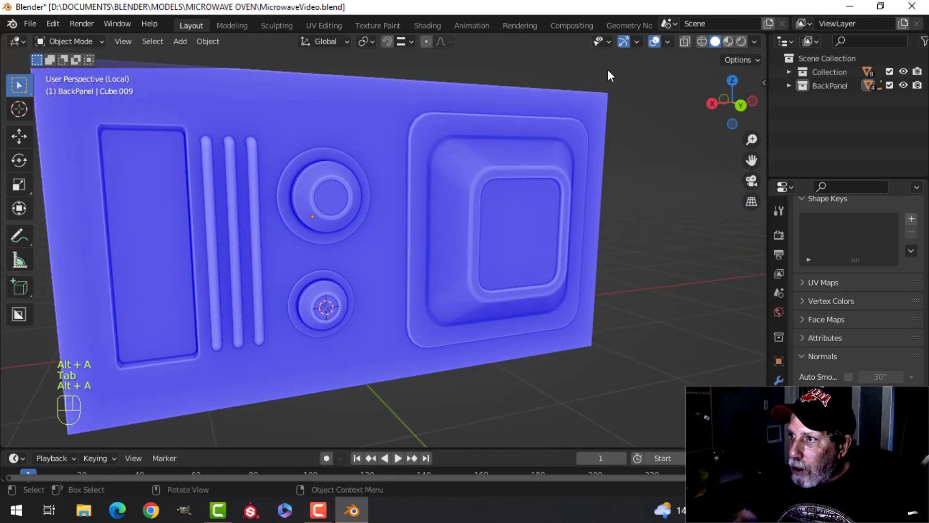
pyautogui.click(666, 42)
pyautogui.click(609, 289)
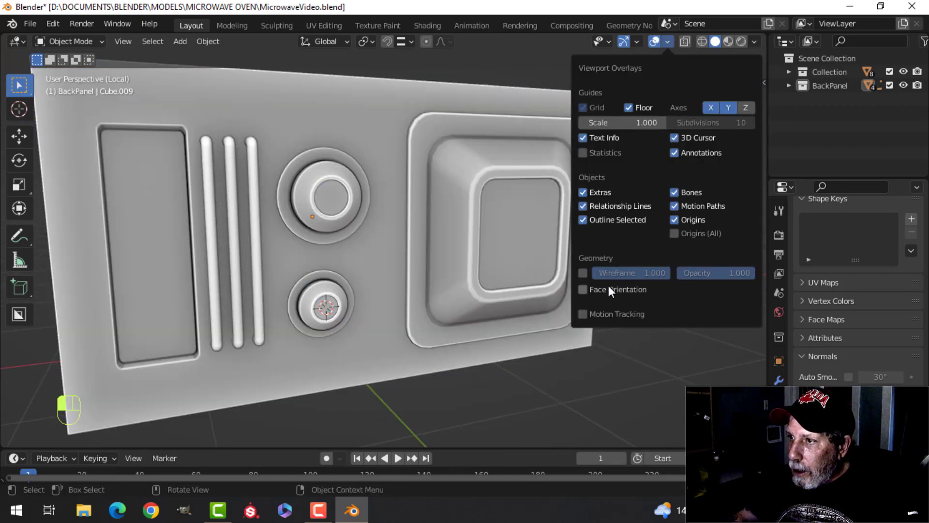
pyautogui.click(668, 42)
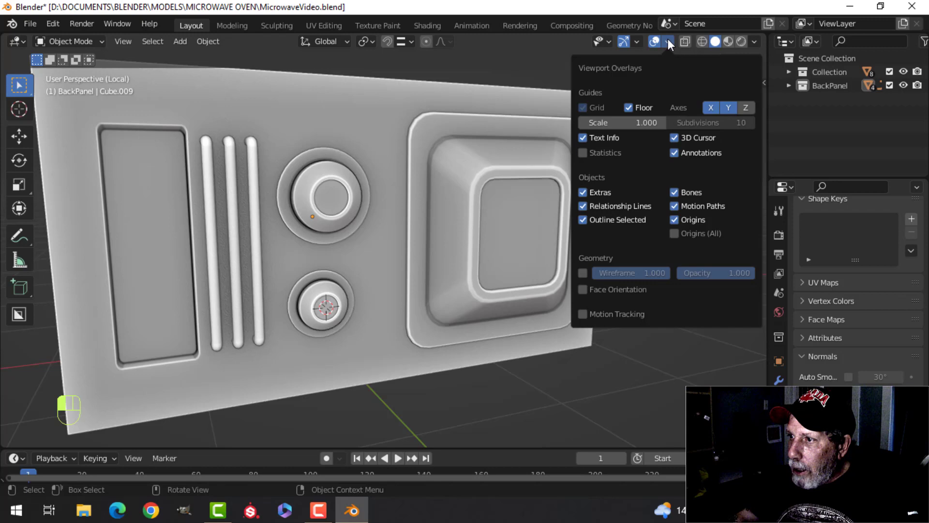
pyautogui.click(597, 153)
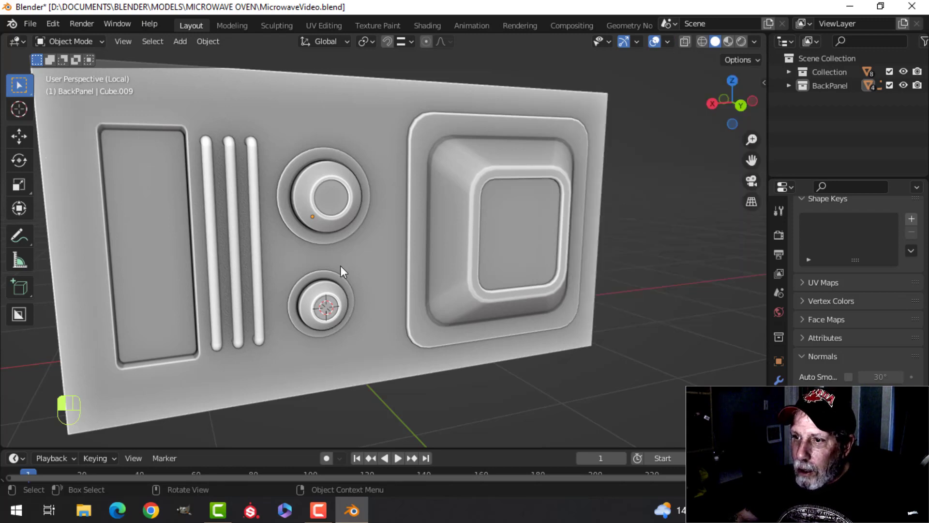
# Switch to the UV Editing workspace and return to Object Mode there.
pyautogui.scroll(-3, 341, 265)
pyautogui.moveTo(306, 283); pyautogui.dragTo(394, 258, button='middle')
pyautogui.scroll(3, 380, 263)
pyautogui.scroll(-3, 379, 261)
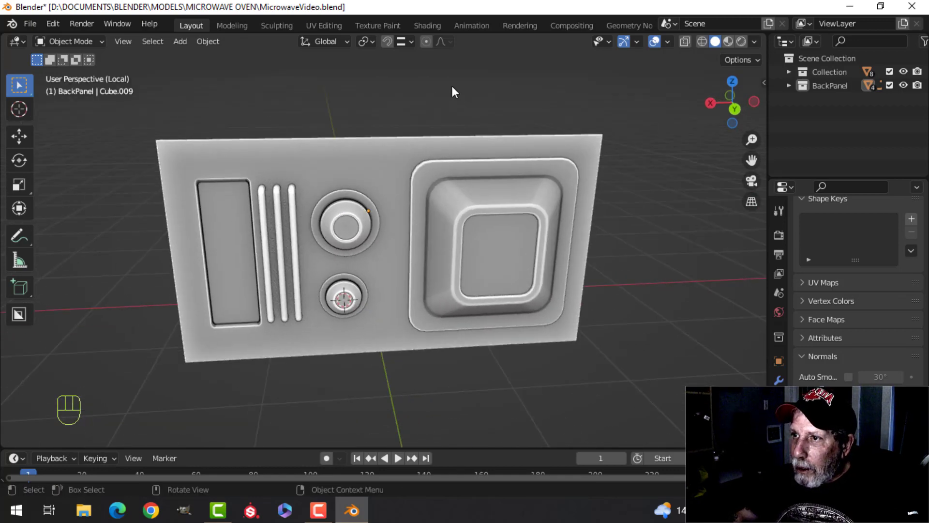
pyautogui.click(323, 24)
pyautogui.moveTo(581, 266)
pyautogui.mouseDown(button='middle')
pyautogui.moveTo(560, 264)
pyautogui.moveTo(568, 267)
pyautogui.mouseUp(button='middle')
pyautogui.scroll(3, 576, 266)
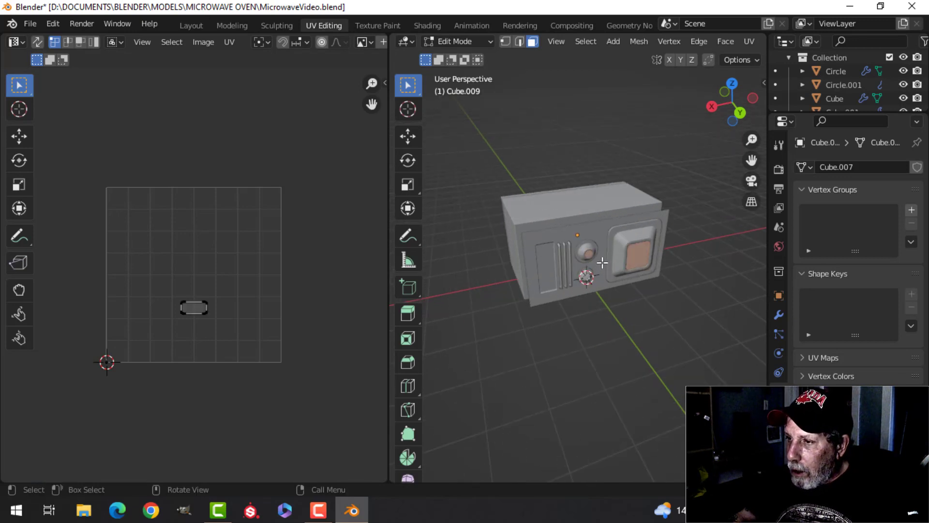
pyautogui.press('Tab')
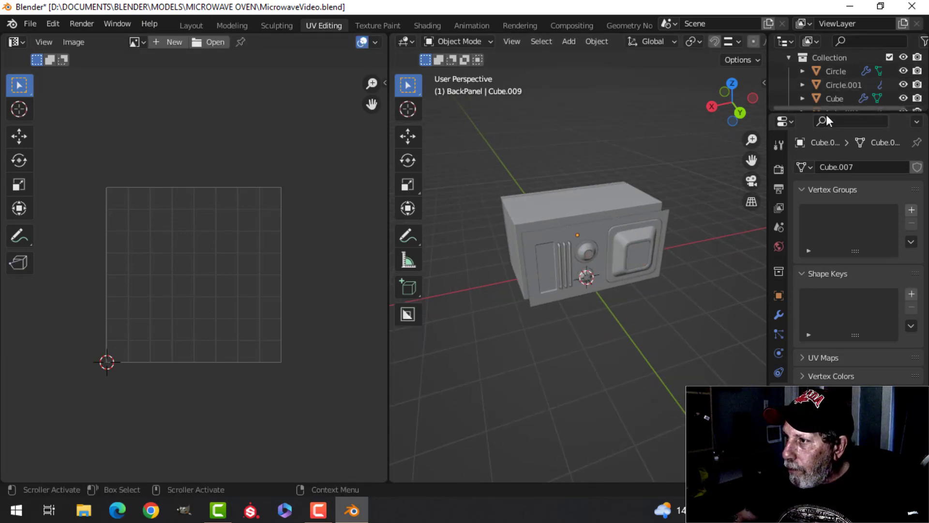
# Enlarge the object list, collapse the main Collection, and isolate all BackPanel objects in local view.
pyautogui.moveTo(826, 115); pyautogui.dragTo(823, 241)
pyautogui.click(790, 73)
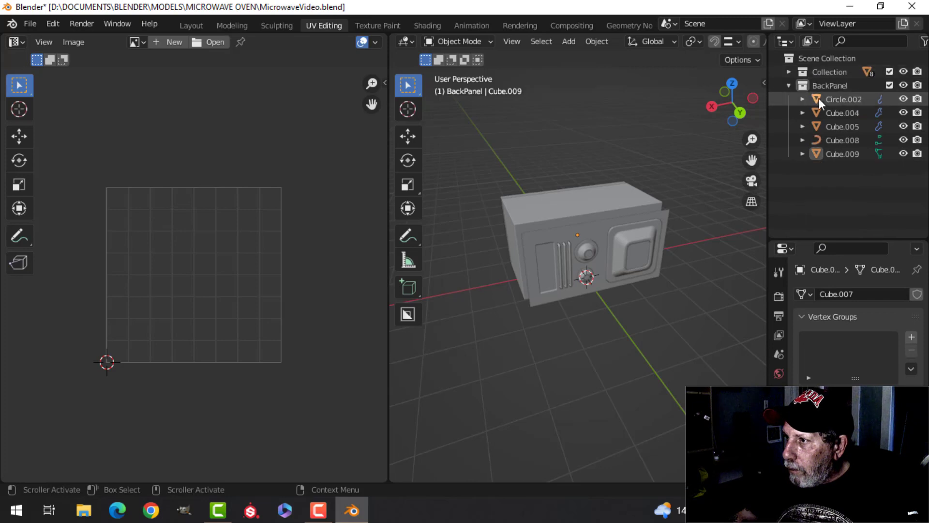
pyautogui.click(829, 85)
pyautogui.rightClick(827, 85)
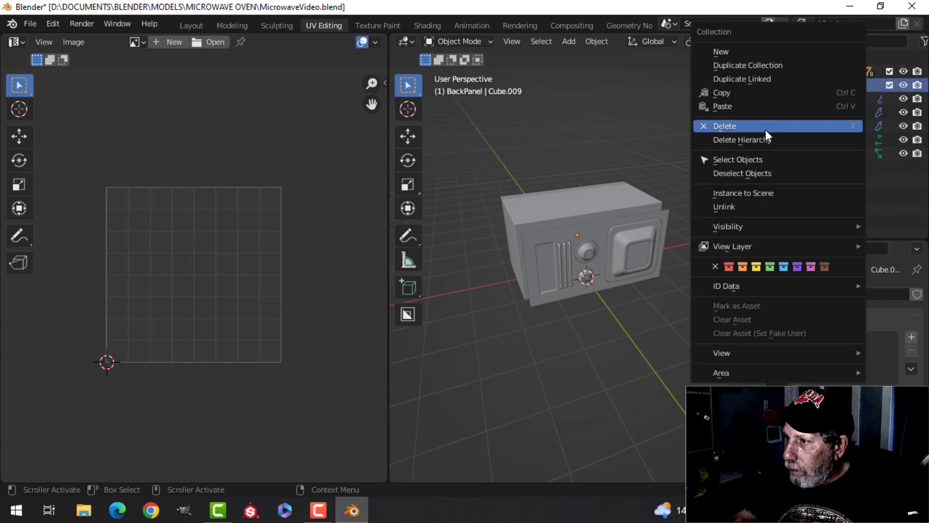
pyautogui.click(753, 159)
pyautogui.press('KP_Divide')
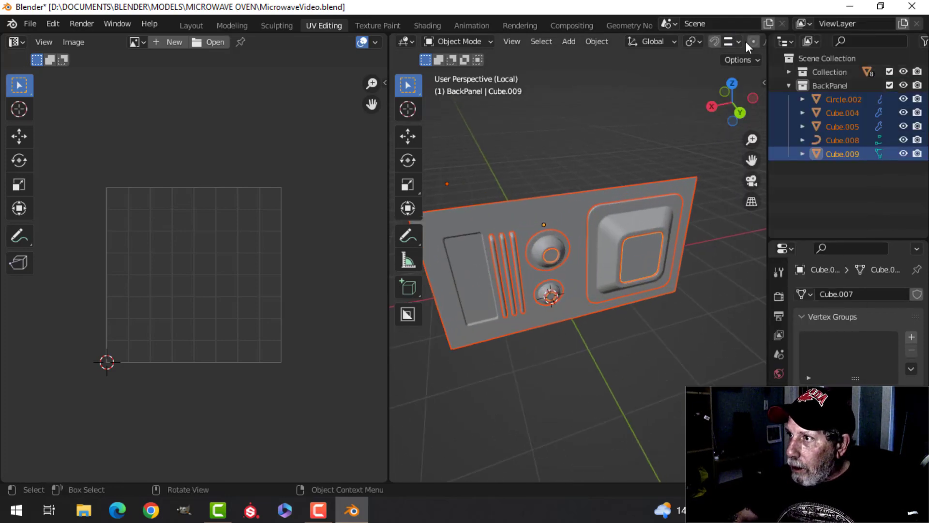
# Show the Move object gizmo, enable Cavity shading in the 3D viewport, and clear the selection.
pyautogui.scroll(-5, 746, 41)
pyautogui.click(726, 42)
pyautogui.click(688, 173)
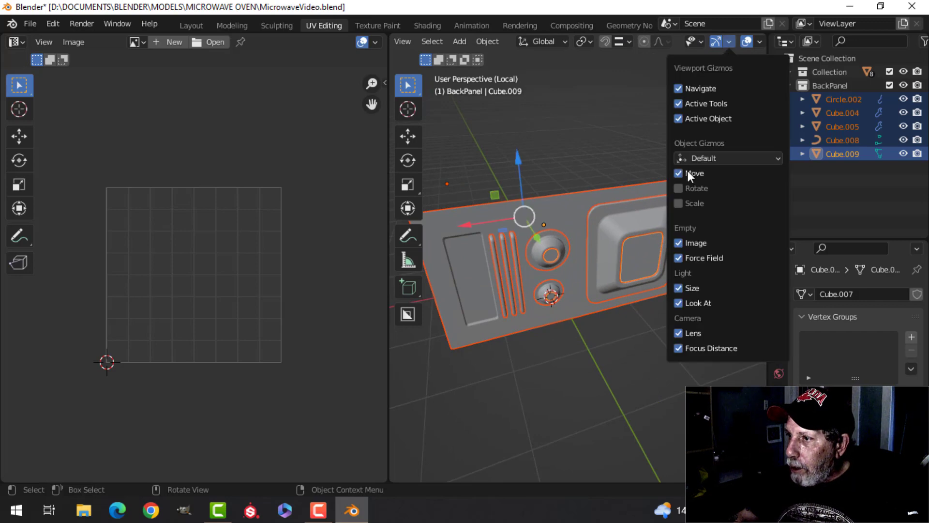
pyautogui.scroll(-4, 749, 42)
pyautogui.click(754, 41)
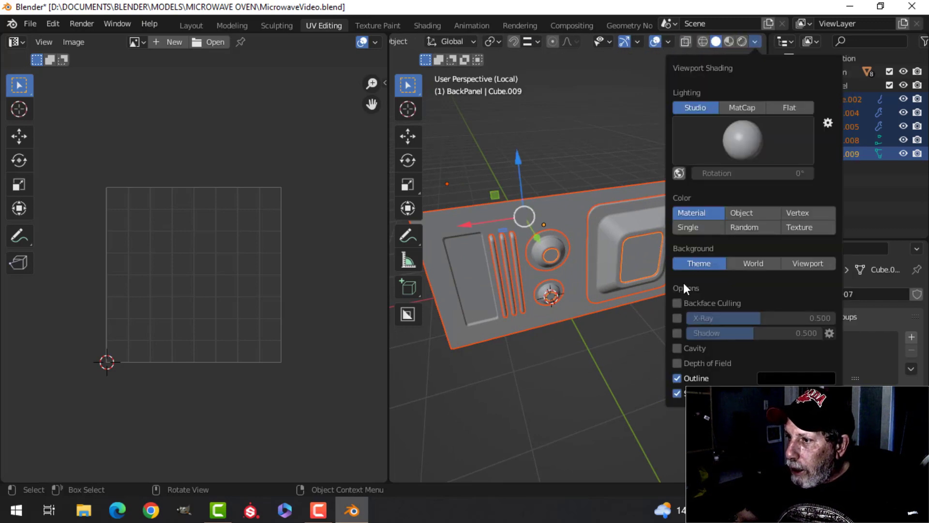
pyautogui.click(680, 350)
pyautogui.hotkey('alt', 'a')
# Apply the Subdivision modifier on the round knobs object.
pyautogui.scroll(4, 601, 286)
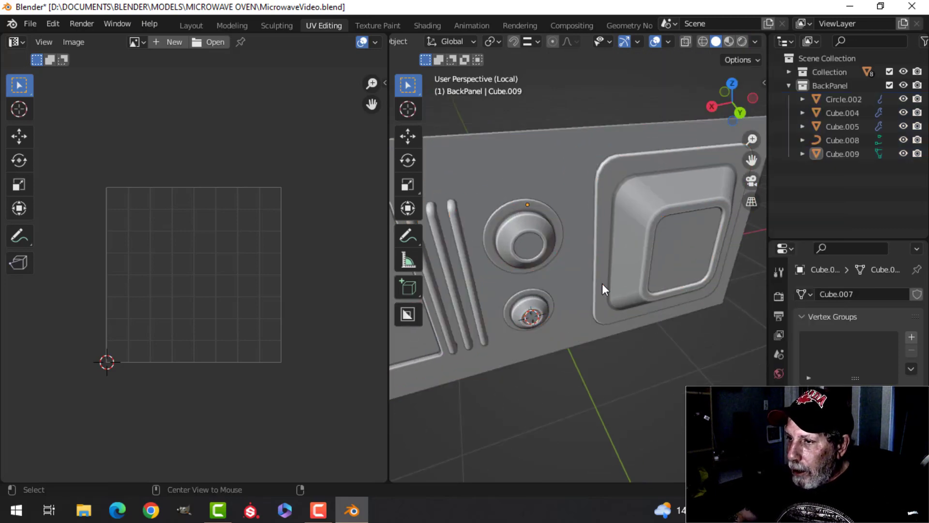
pyautogui.moveTo(602, 284)
pyautogui.mouseDown(button='middle')
pyautogui.moveTo(577, 253)
pyautogui.moveTo(566, 216)
pyautogui.mouseUp(button='middle')
pyautogui.scroll(-3, 577, 254)
pyautogui.scroll(2, 580, 222)
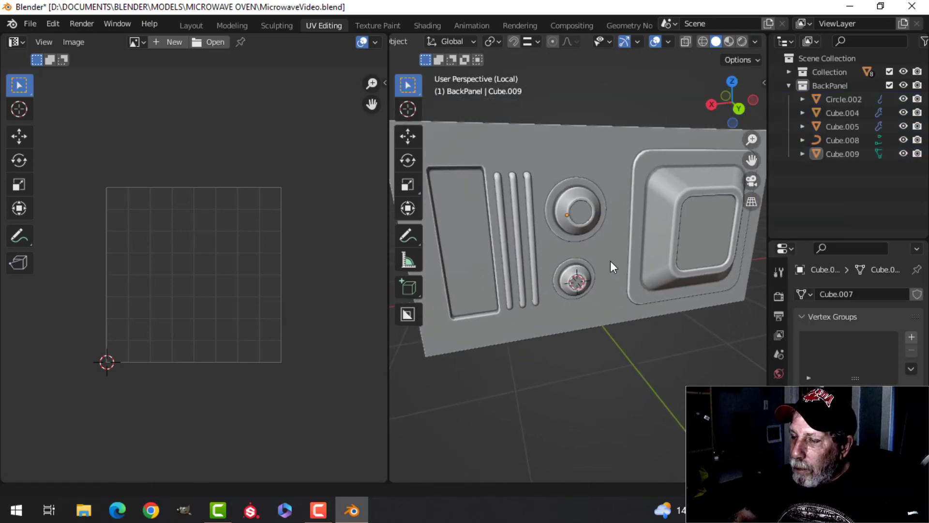
pyautogui.moveTo(610, 261); pyautogui.dragTo(544, 175, button='middle')
pyautogui.scroll(1, 589, 247)
pyautogui.scroll(-1, 588, 247)
pyautogui.scroll(1, 589, 236)
pyautogui.scroll(1, 589, 235)
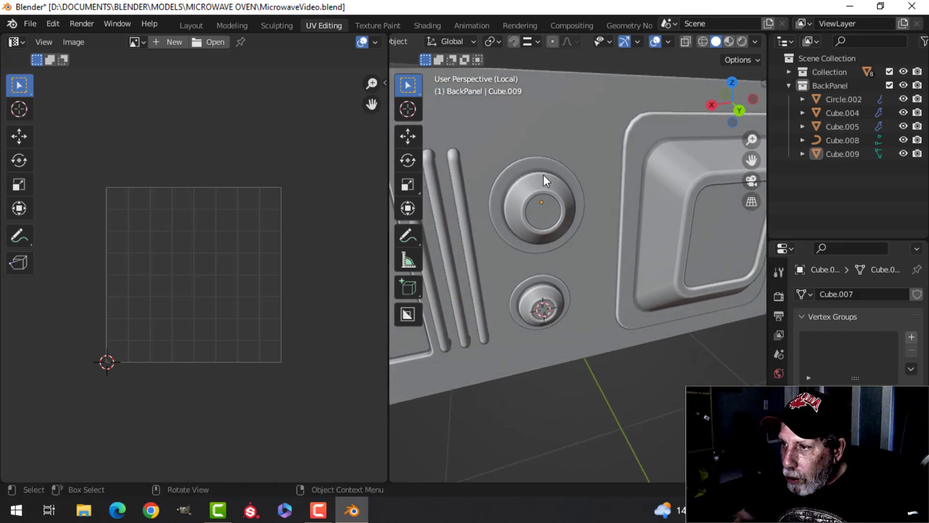
pyautogui.click(544, 175)
pyautogui.click(779, 441)
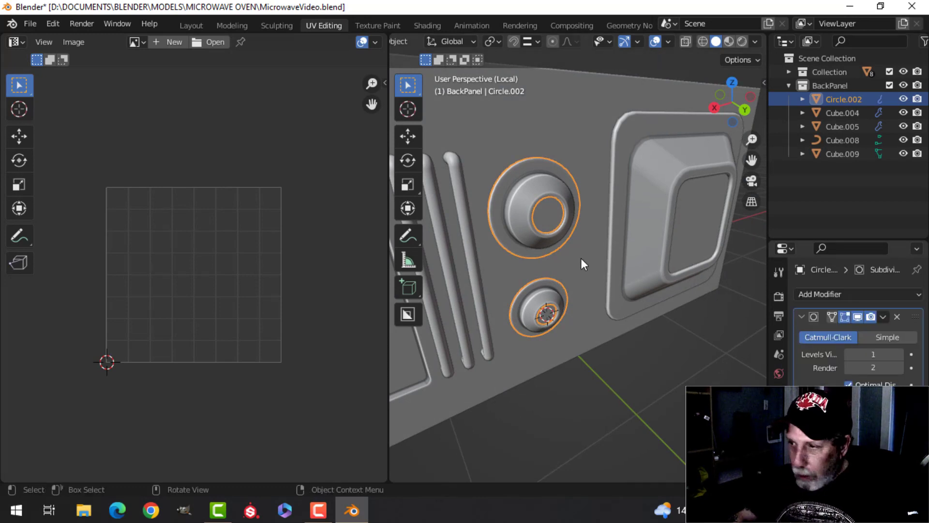
pyautogui.hotkey('ctrl', 'a')
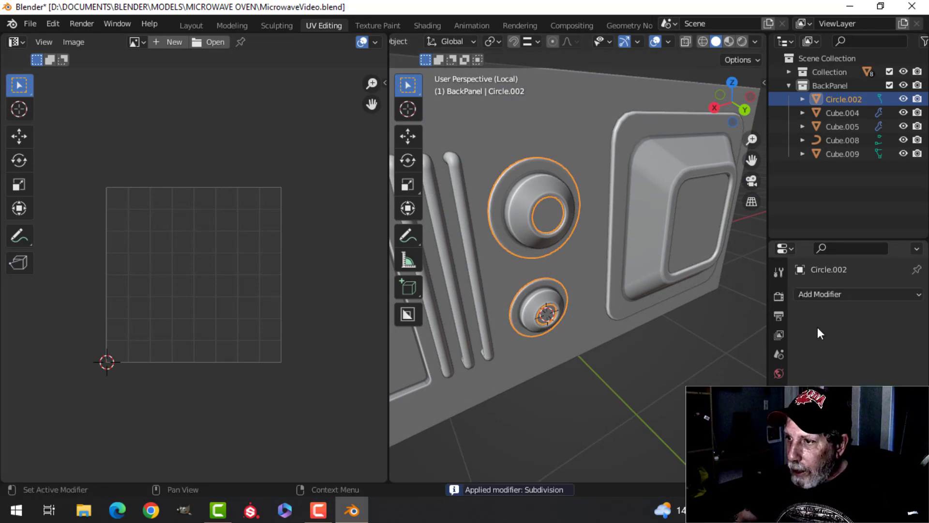
# Apply the Bevel modifier on the raised rectangular housing.
pyautogui.click(652, 224)
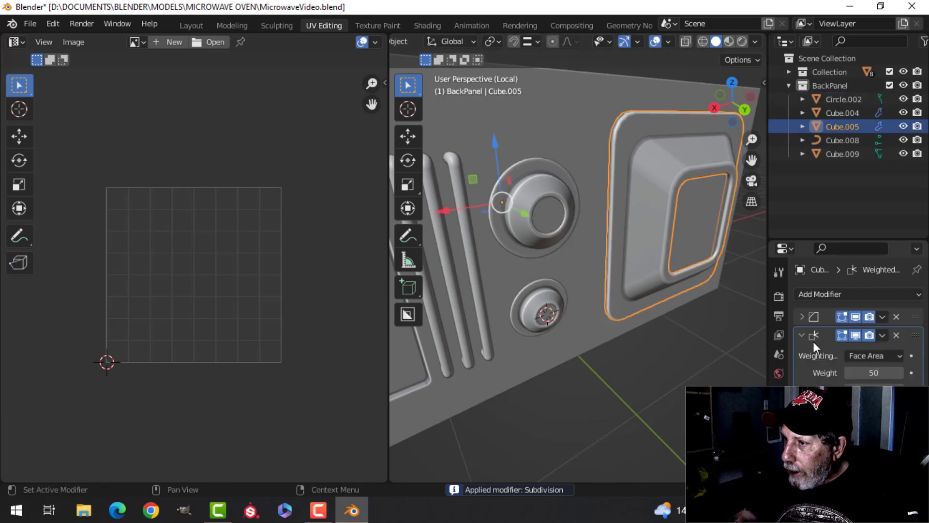
pyautogui.click(884, 316)
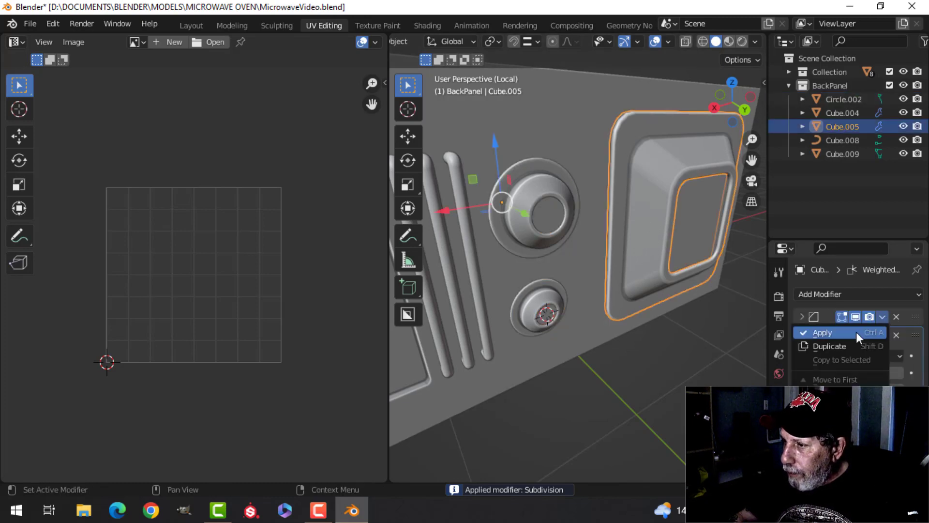
pyautogui.click(855, 332)
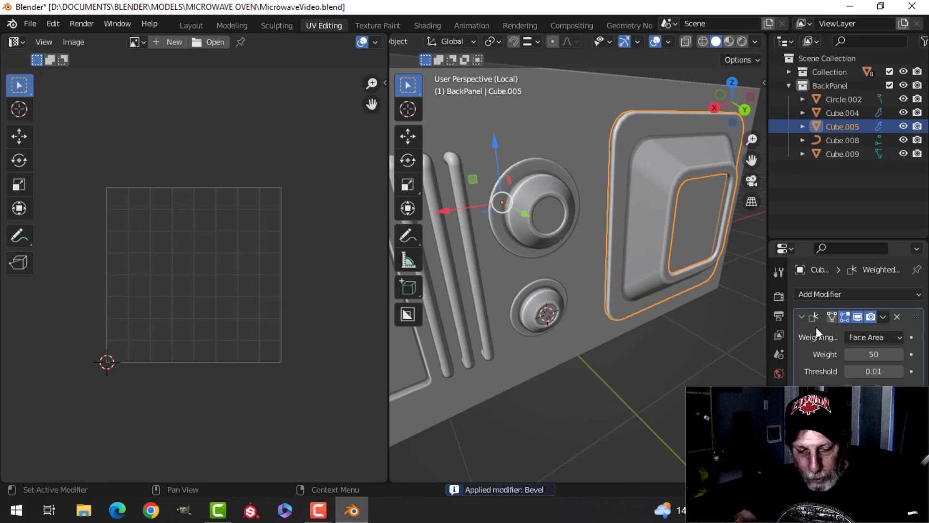
# Apply the Weighted Normal modifier on the raised rectangular housing, and select the inset cap faces object to check its modifiers.
pyautogui.hotkey('ctrl', 'a')
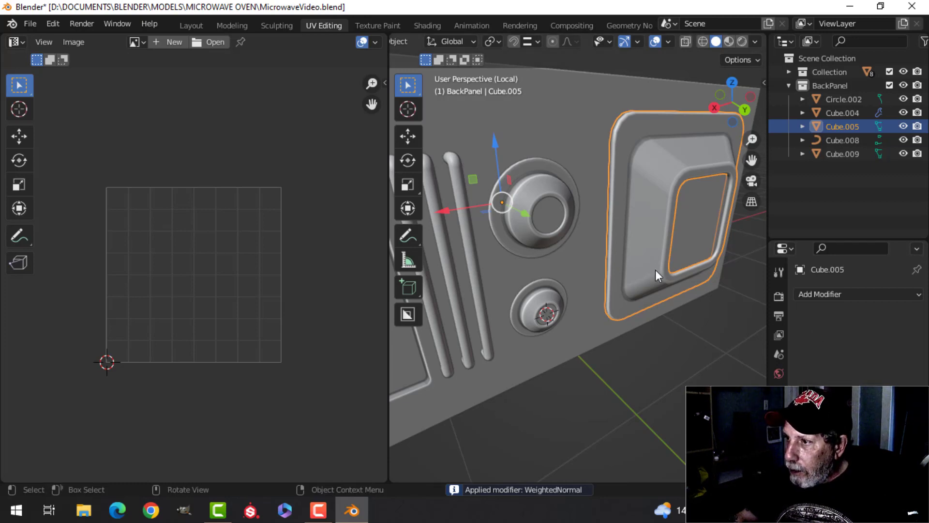
pyautogui.hotkey('alt', 'a')
pyautogui.click(664, 199)
pyautogui.scroll(-2, 644, 237)
pyautogui.hotkey('alt', 'a')
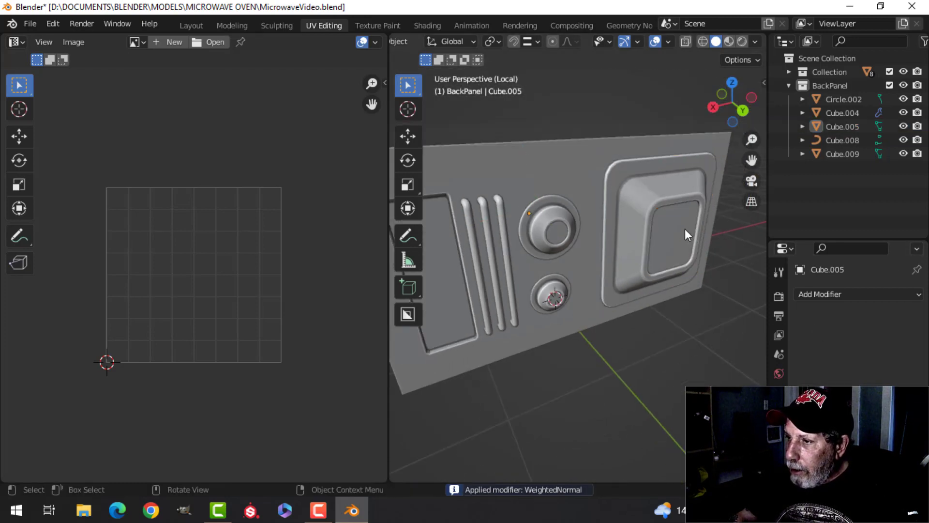
pyautogui.click(684, 228)
pyautogui.moveTo(580, 297); pyautogui.dragTo(514, 271, button='middle')
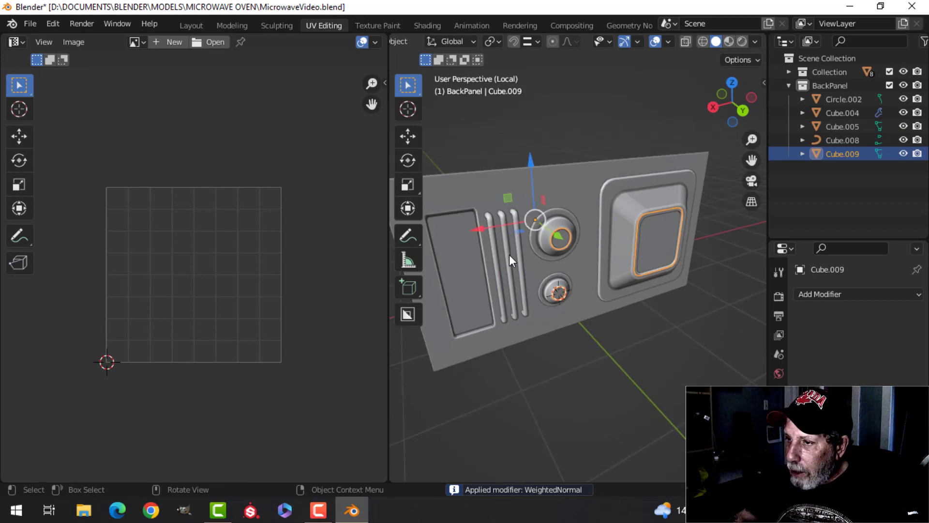
# Set the curve resolution of the three vertical bars to 4, convert them to a mesh, and clear the selection.
pyautogui.click(509, 255)
pyautogui.scroll(-3, 778, 458)
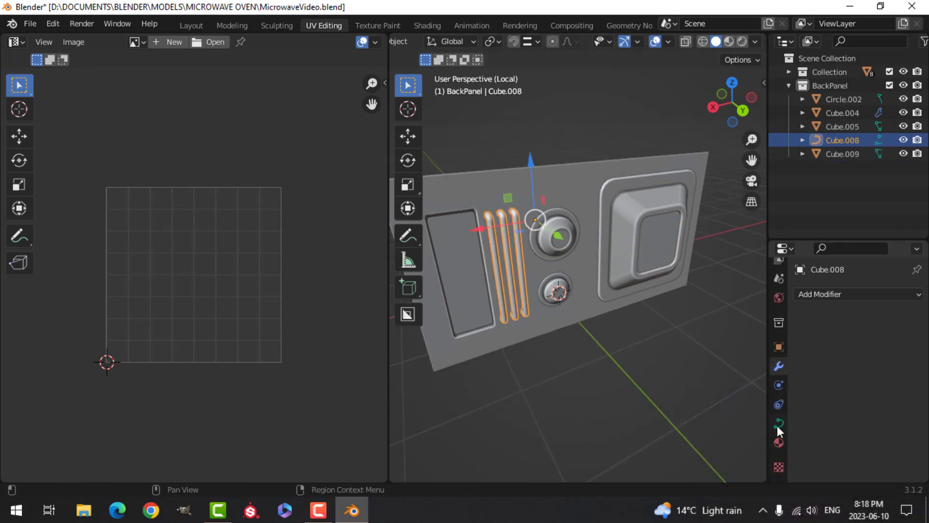
pyautogui.click(777, 424)
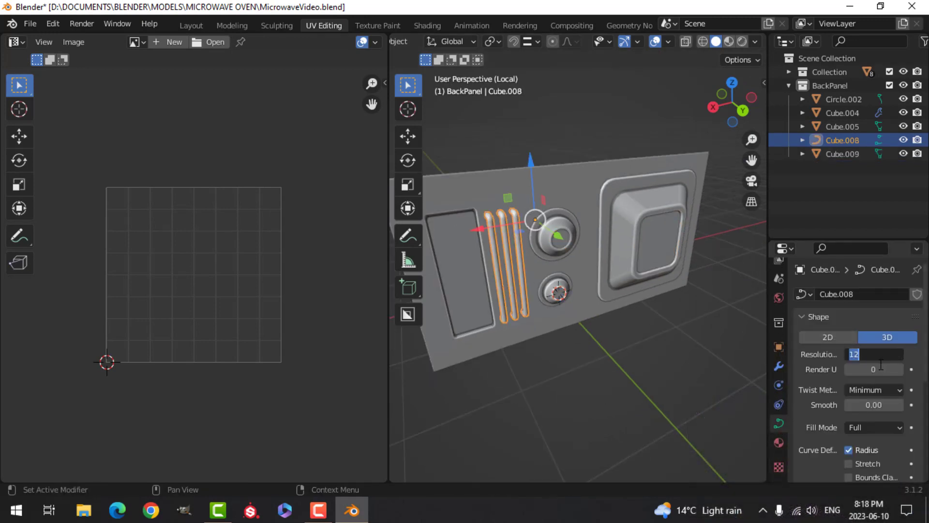
pyautogui.rightClick(506, 238)
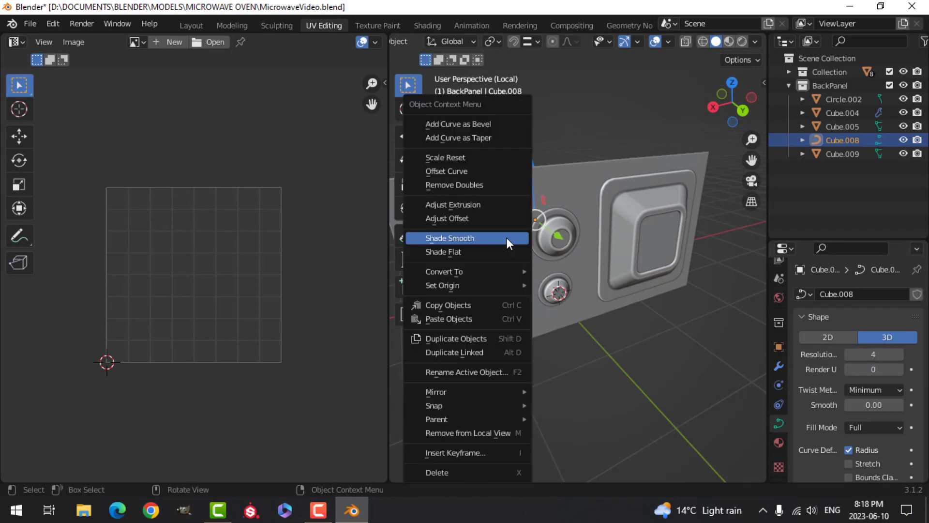
pyautogui.moveTo(472, 271)
pyautogui.click(556, 281)
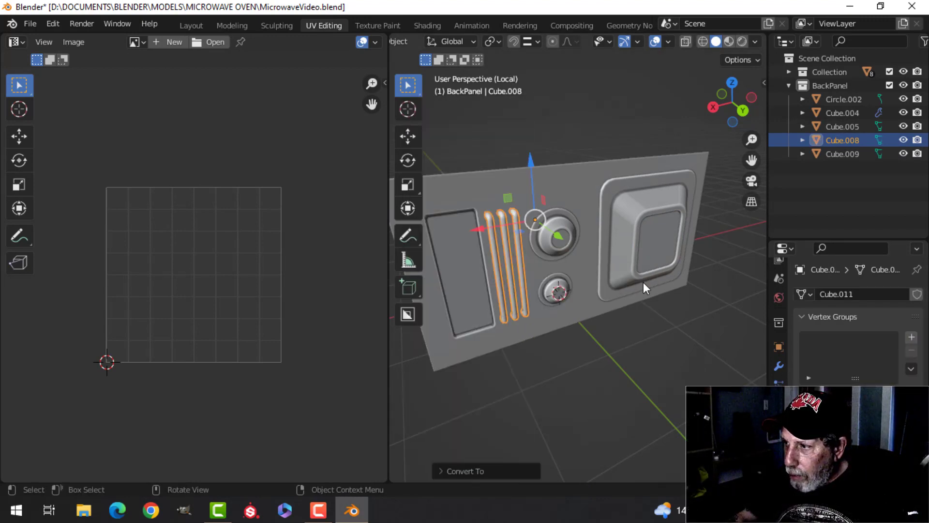
pyautogui.scroll(4, 627, 300)
pyautogui.hotkey('alt', 'a')
pyautogui.scroll(-2, 511, 267)
pyautogui.scroll(-2, 510, 267)
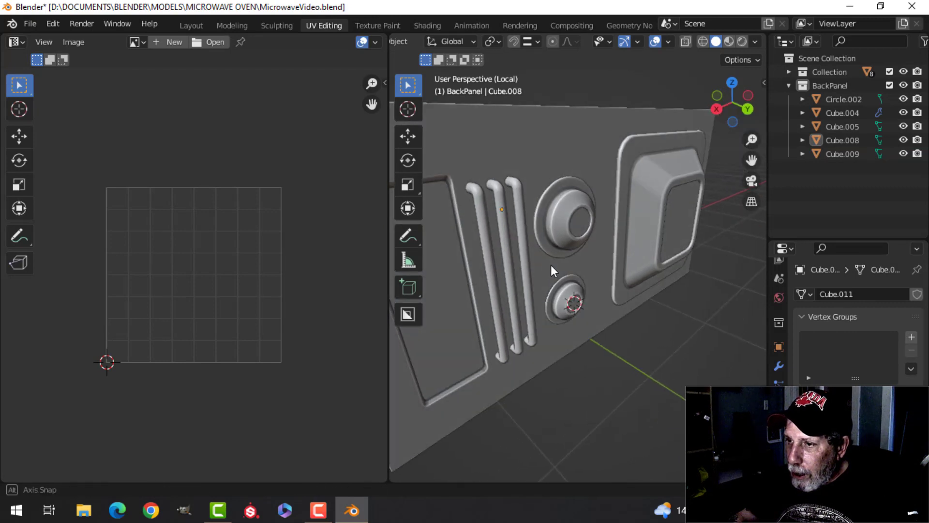
# Apply the Bevel modifier on the main back panel plate.
pyautogui.press('a')
pyautogui.moveTo(475, 156); pyautogui.dragTo(622, 247, button='middle')
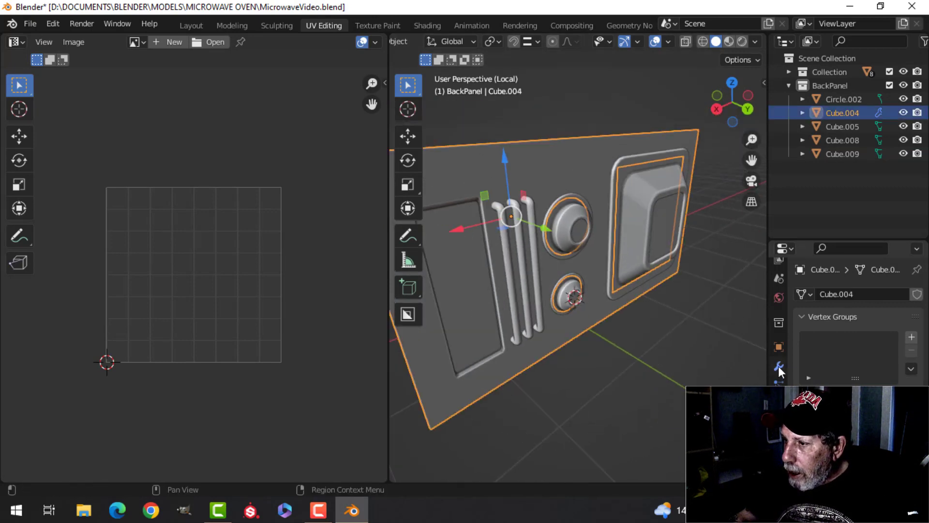
pyautogui.click(778, 366)
pyautogui.click(882, 317)
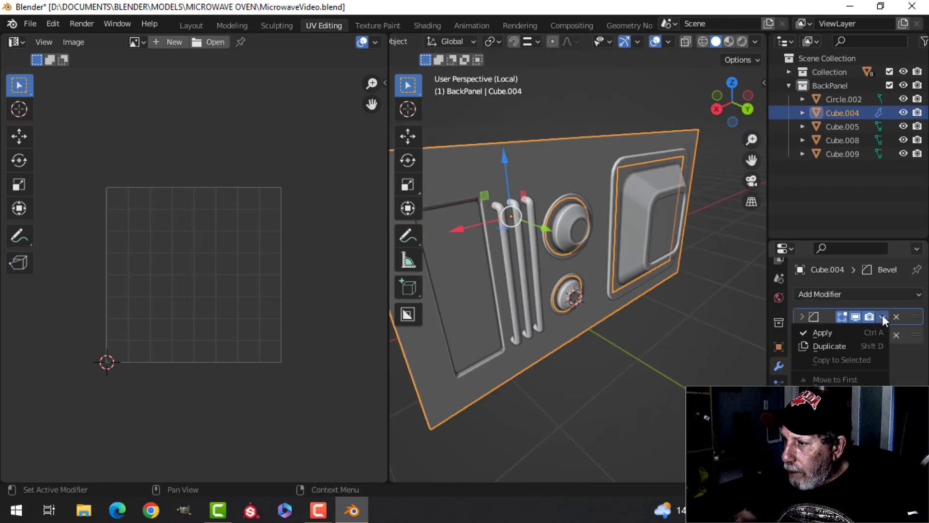
pyautogui.click(859, 333)
pyautogui.scroll(-2, 587, 251)
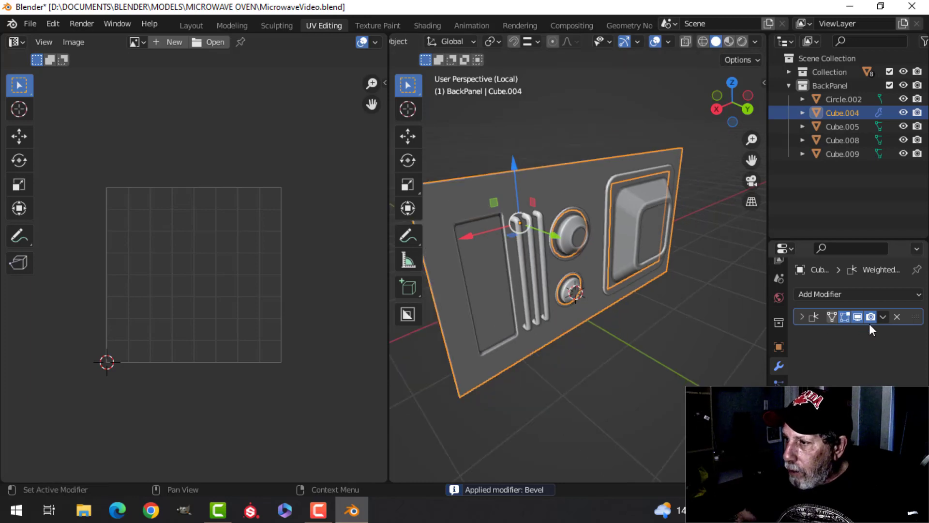
# Apply the Weighted Normal modifier on the main back panel plate and clear the selection.
pyautogui.click(882, 317)
pyautogui.click(854, 329)
pyautogui.hotkey('alt', 'a')
pyautogui.moveTo(562, 232); pyautogui.dragTo(556, 192, button='middle')
pyautogui.scroll(2, 588, 231)
pyautogui.scroll(-2, 307, 237)
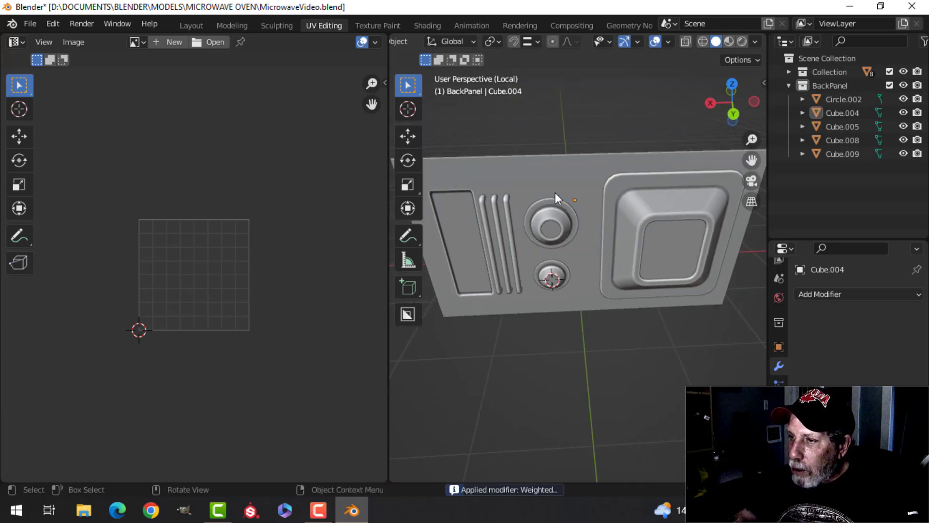
# Unwrap the whole back panel plate in Edit Mode using Smart UV Project with an island margin of 0.003.
pyautogui.click(579, 201)
pyautogui.press('Tab')
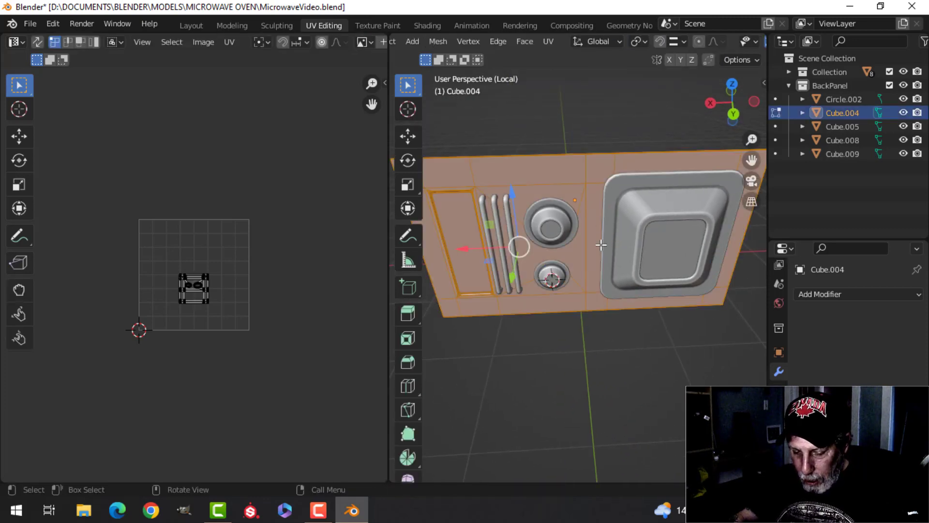
pyautogui.click(596, 265)
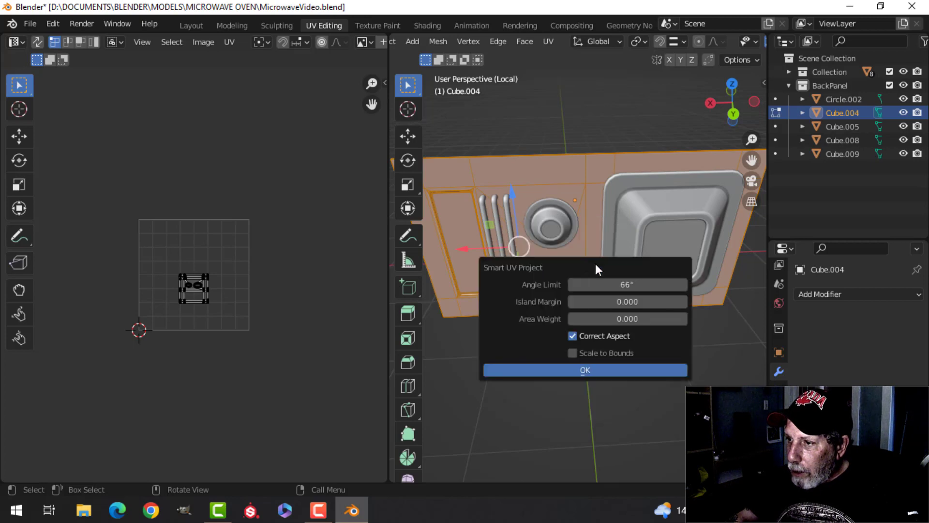
pyautogui.click(638, 301)
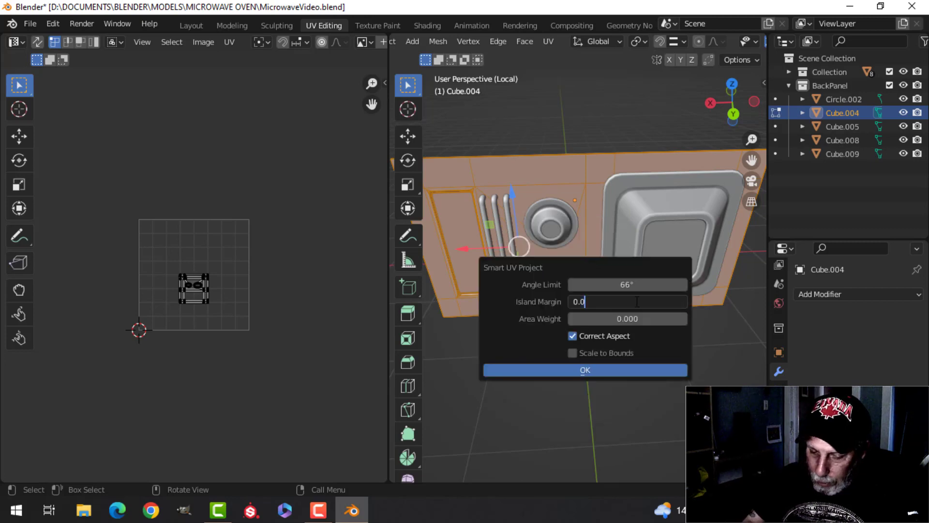
pyautogui.write('3')
pyautogui.press('Return')
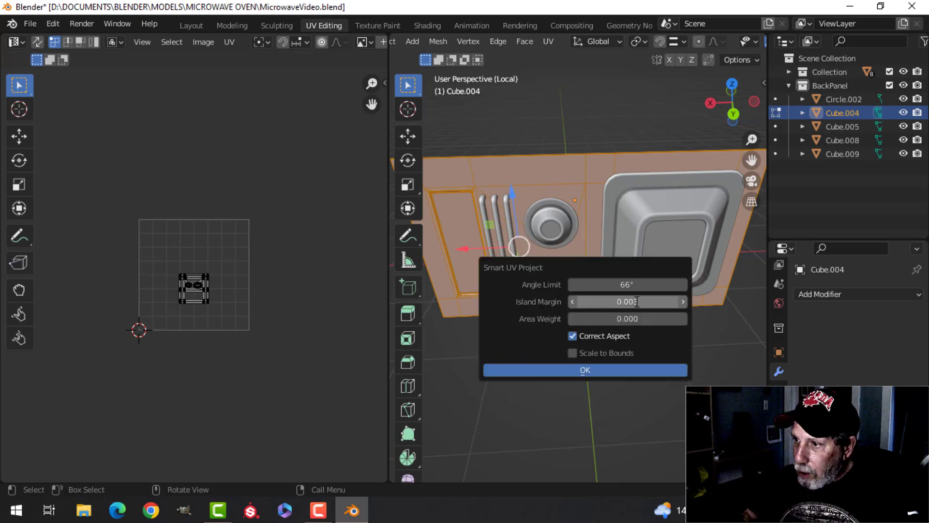
pyautogui.click(598, 367)
pyautogui.scroll(4, 252, 262)
pyautogui.scroll(-3, 252, 262)
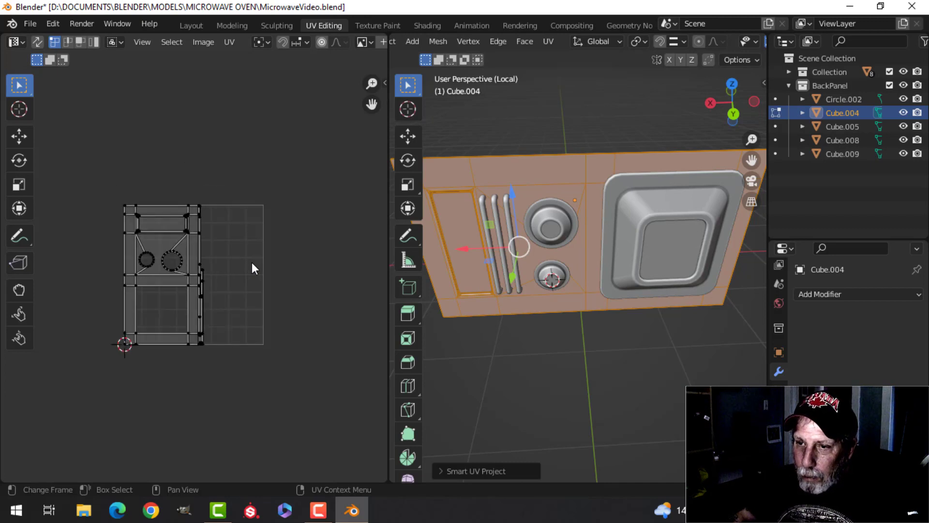
# Select all of the plate's UV islands and pack them into a single tile with UVPackmaster3.
pyautogui.press('a')
pyautogui.press('n')
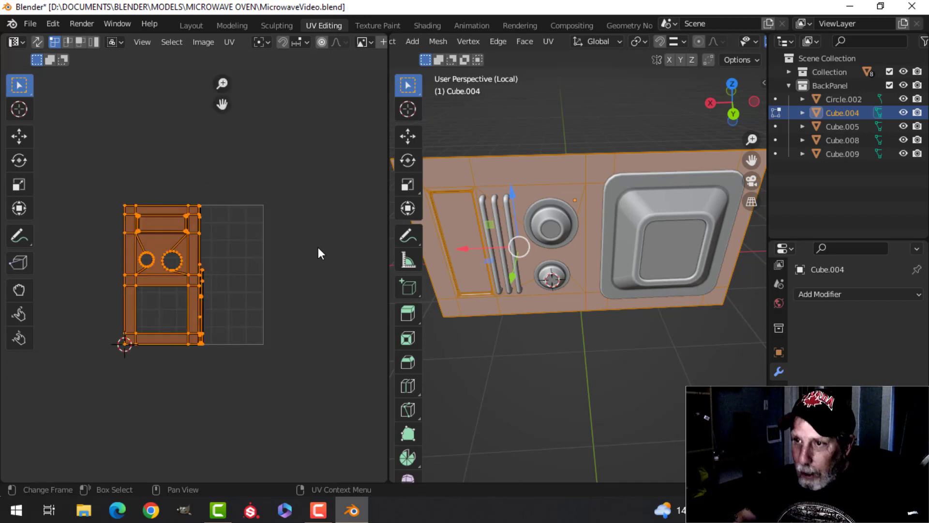
pyautogui.click(379, 201)
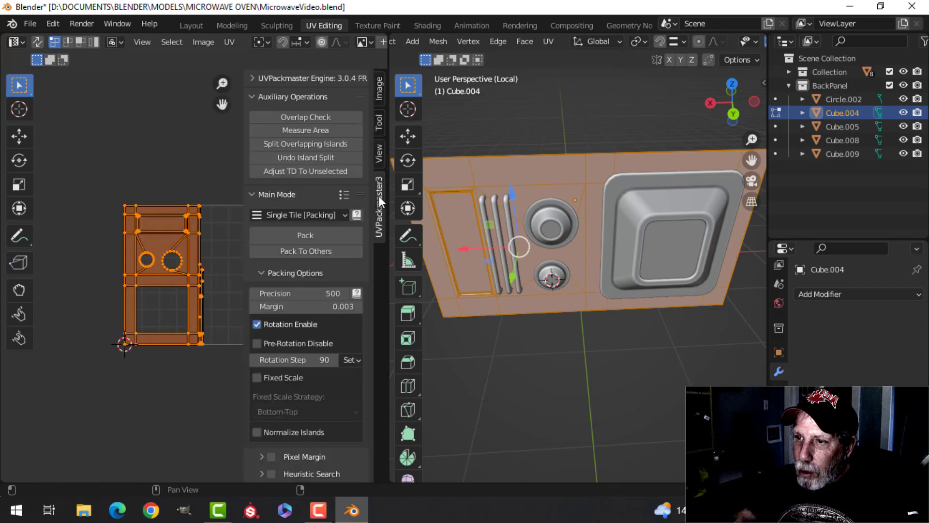
pyautogui.click(293, 235)
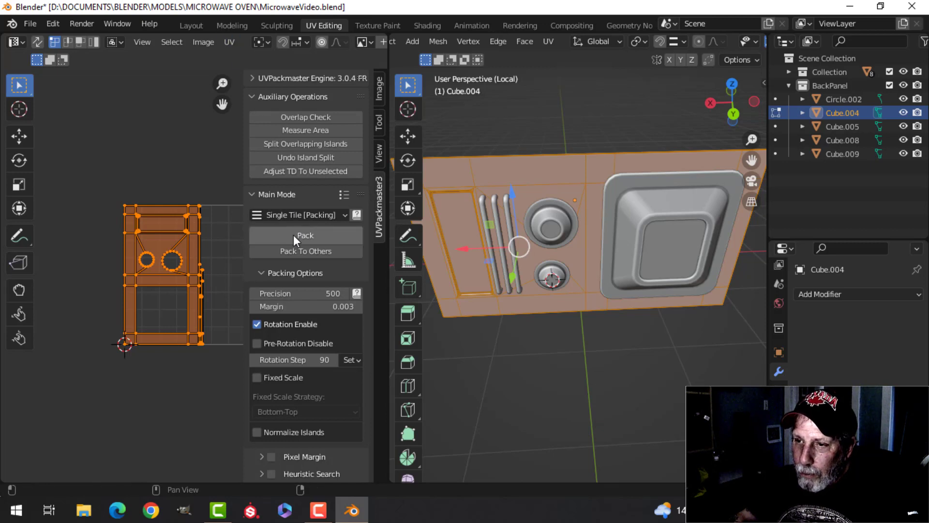
pyautogui.press('n')
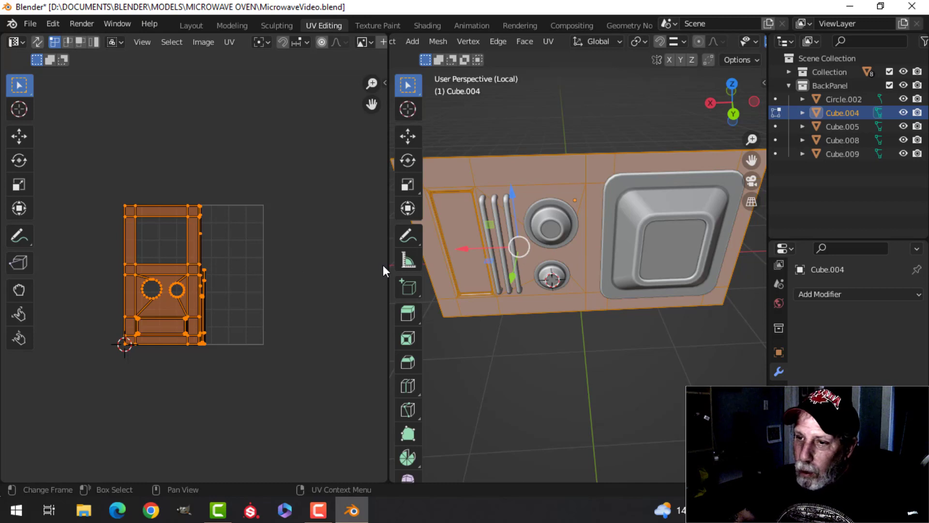
pyautogui.scroll(-2, 323, 267)
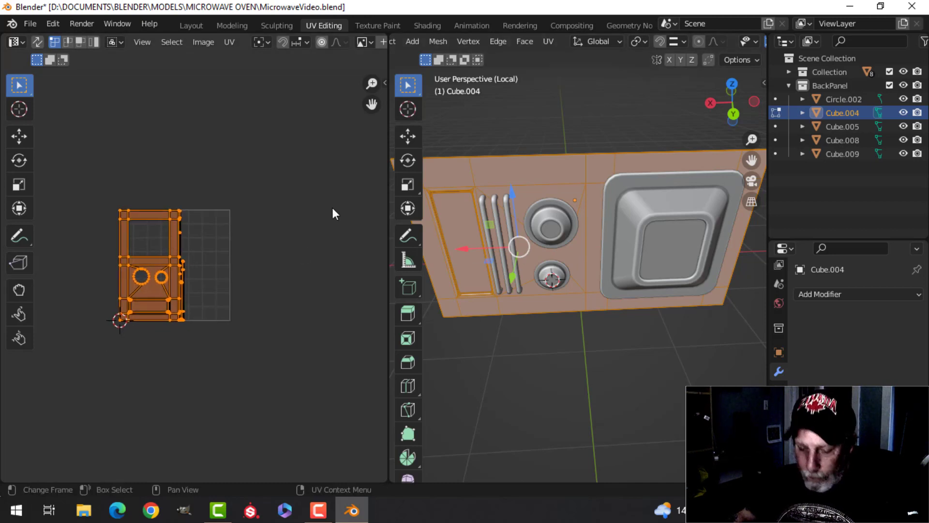
# Set the UV editor's UDIM grid shape to 4 by 1 tiles and hide the sidebar.
pyautogui.press('n')
pyautogui.click(379, 154)
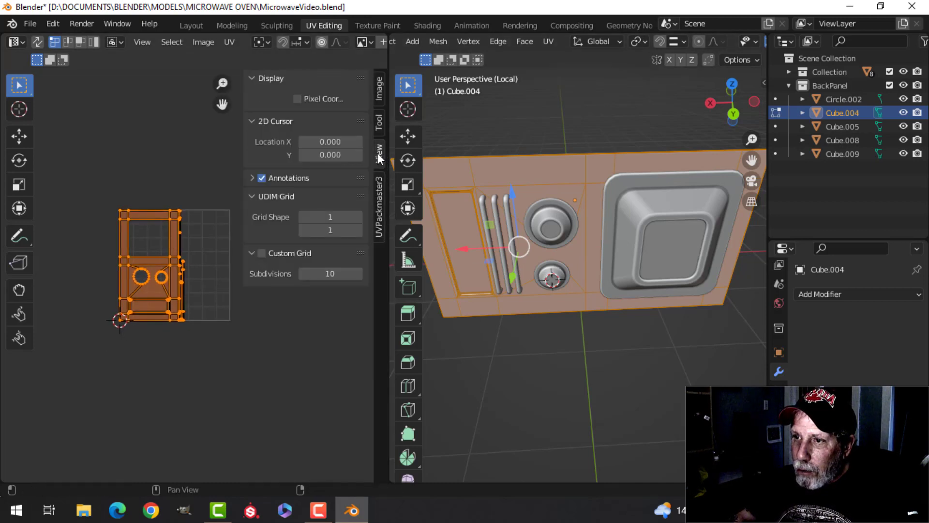
pyautogui.scroll(-5, 338, 37)
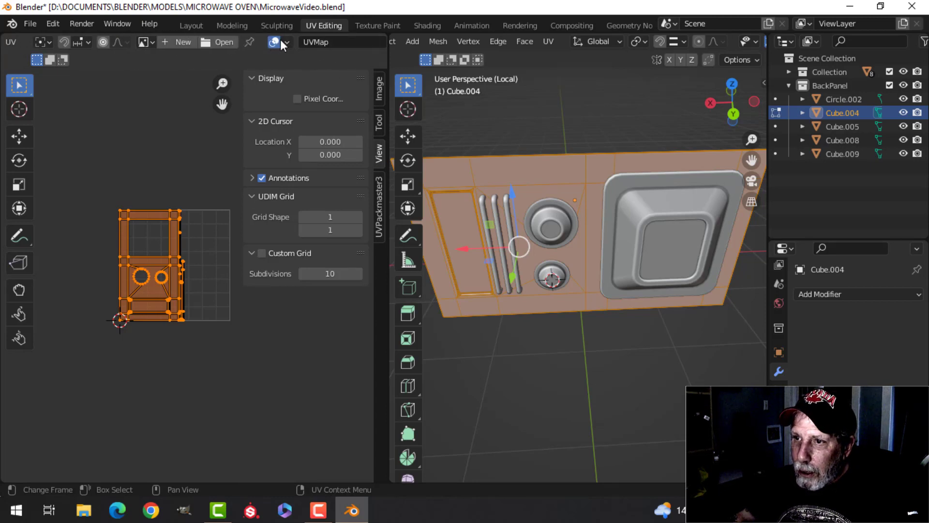
pyautogui.click(358, 216)
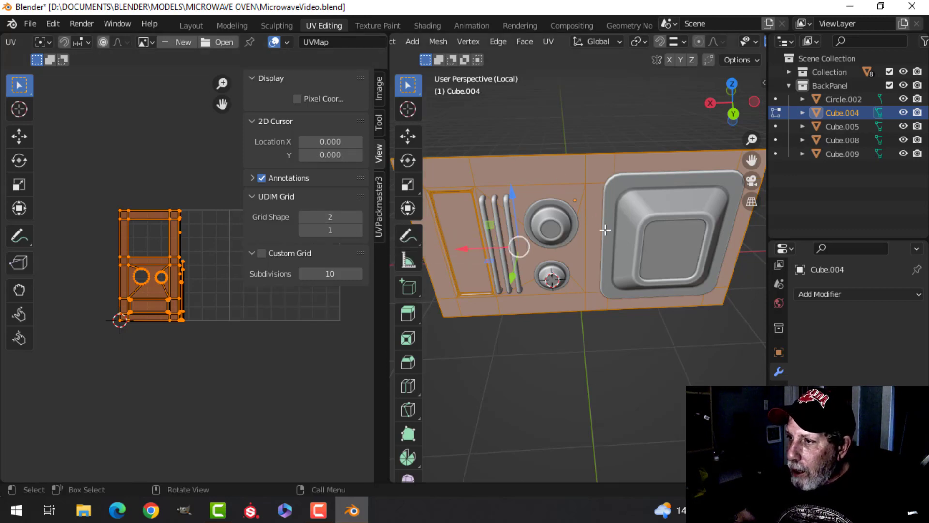
pyautogui.click(359, 216)
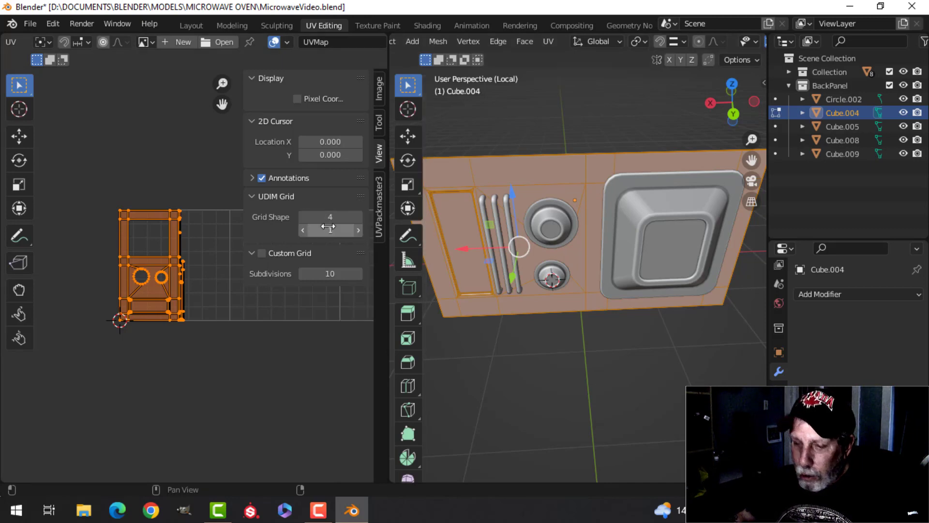
pyautogui.press('n')
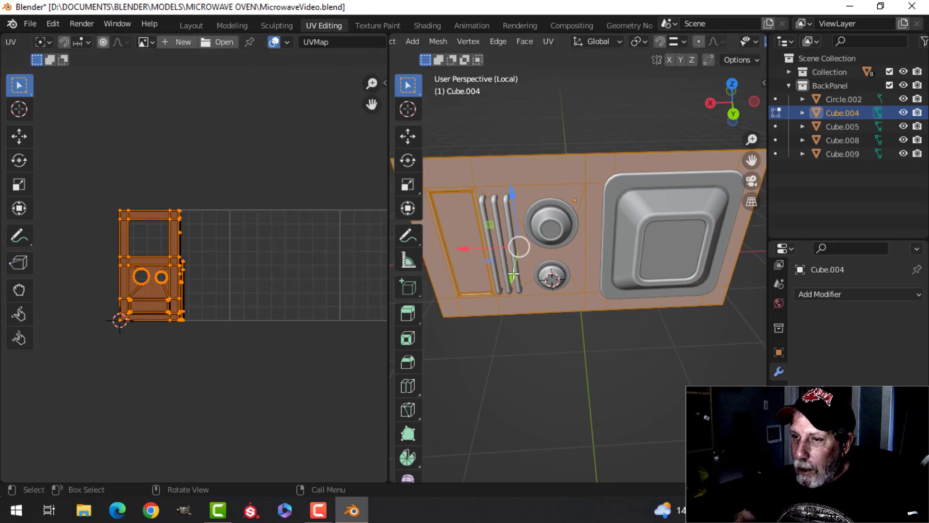
# Return the plate to Object Mode and select the raised rectangular housing.
pyautogui.press('Tab')
pyautogui.scroll(1, 635, 216)
pyautogui.click(625, 245)
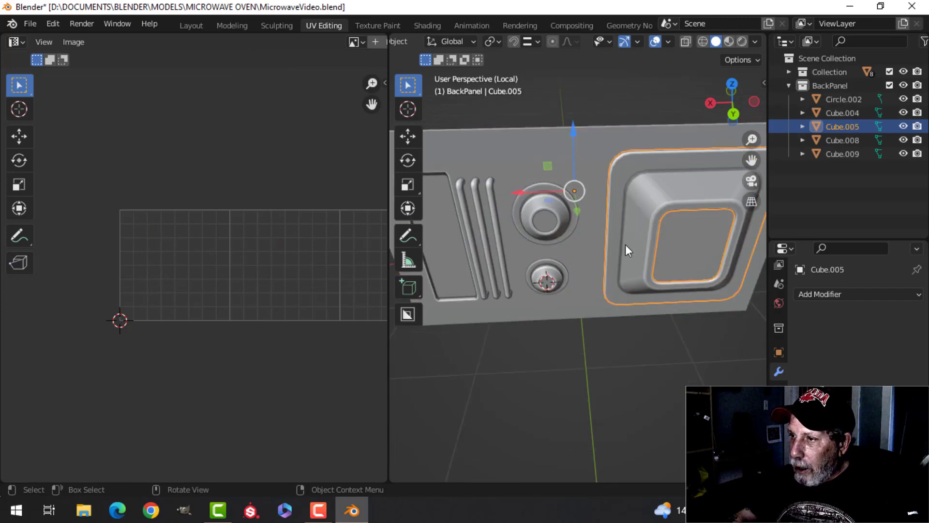
# Unwrap the UVs of the two round rings (Circle.002) on the back panel.
pyautogui.keyDown('shift'); pyautogui.click(548, 220); pyautogui.keyUp('shift')
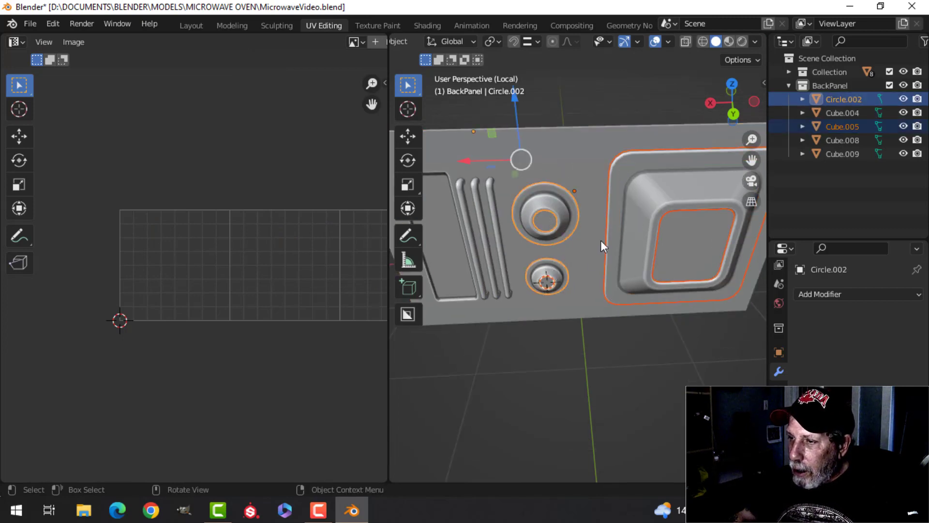
pyautogui.moveTo(600, 240); pyautogui.dragTo(606, 201, button='middle')
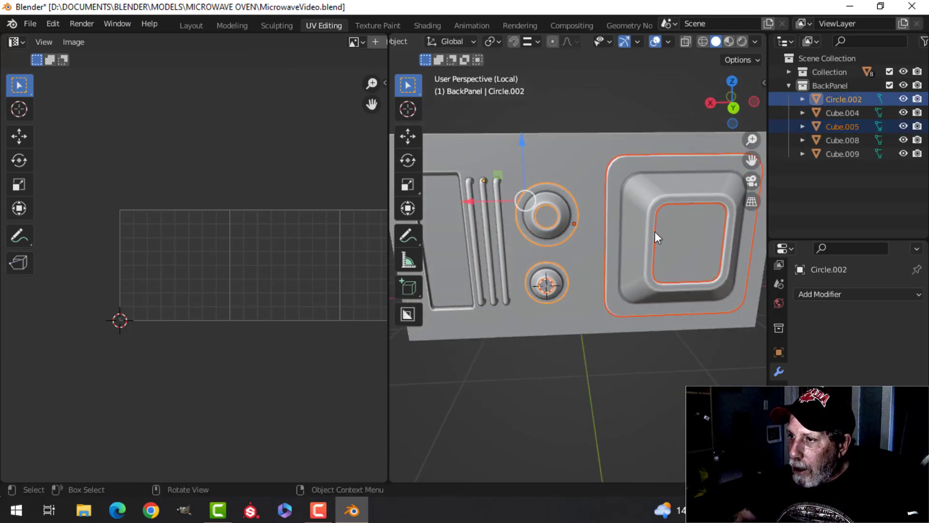
pyautogui.press('Tab')
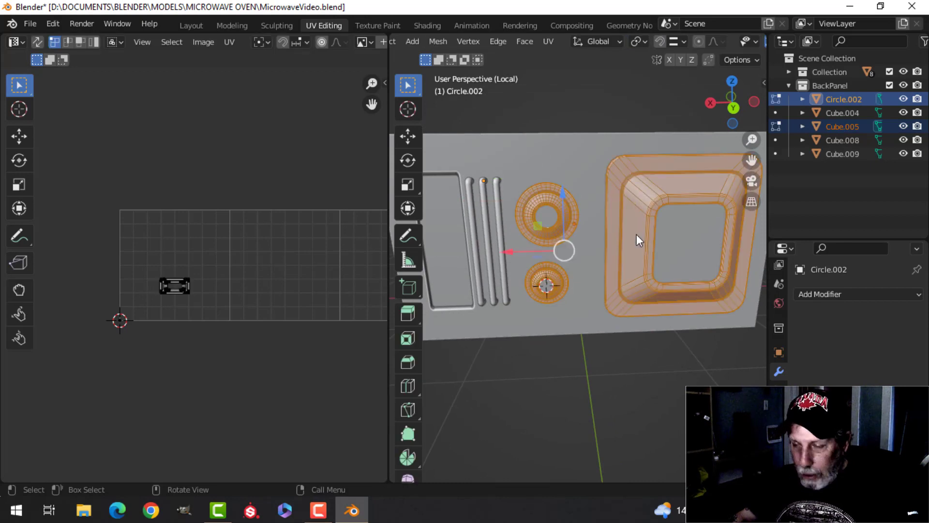
pyautogui.press('Tab')
pyautogui.press('Tab')
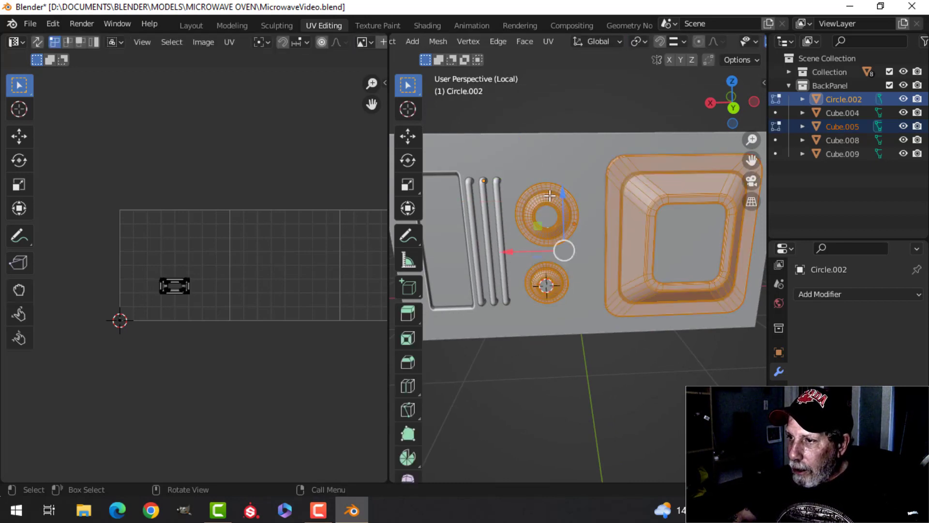
pyautogui.hotkey('ctrl', 'l')
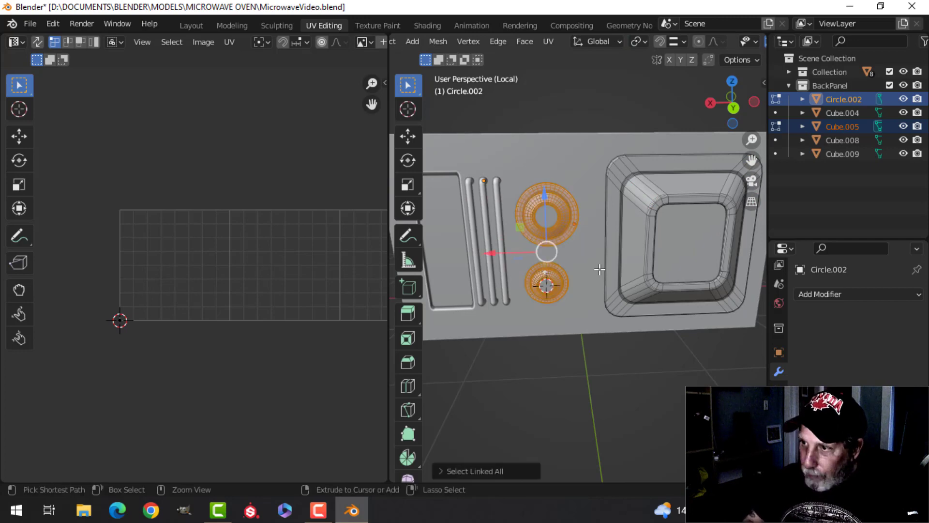
pyautogui.press('u')
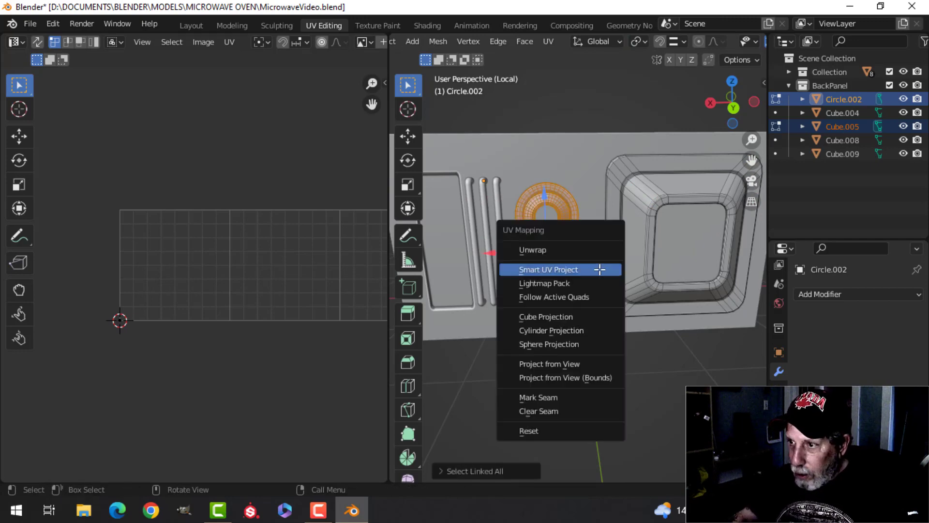
pyautogui.click(558, 248)
pyautogui.scroll(3, 273, 266)
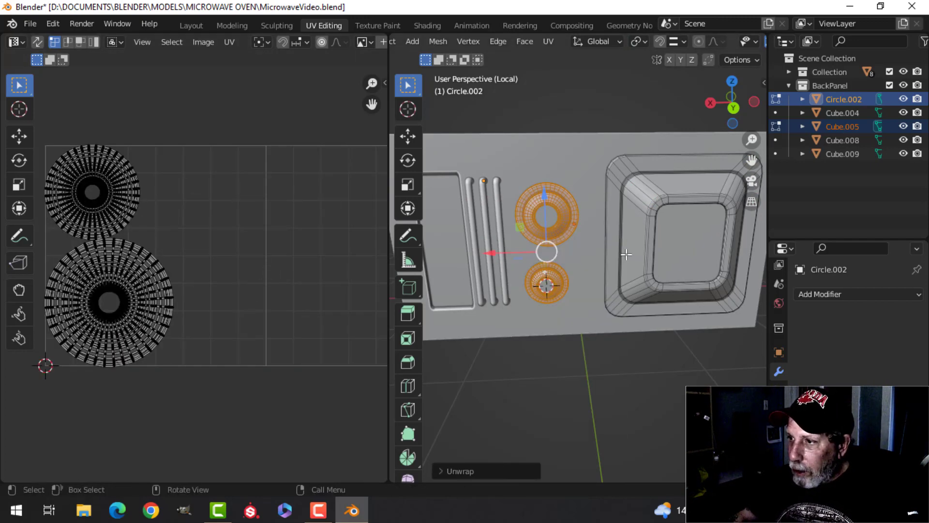
# Unwrap the UVs of the large rectangular frame (Cube.005) with all its geometry selected.
pyautogui.press('Tab')
pyautogui.click(643, 208)
pyautogui.press('Tab')
pyautogui.press('a')
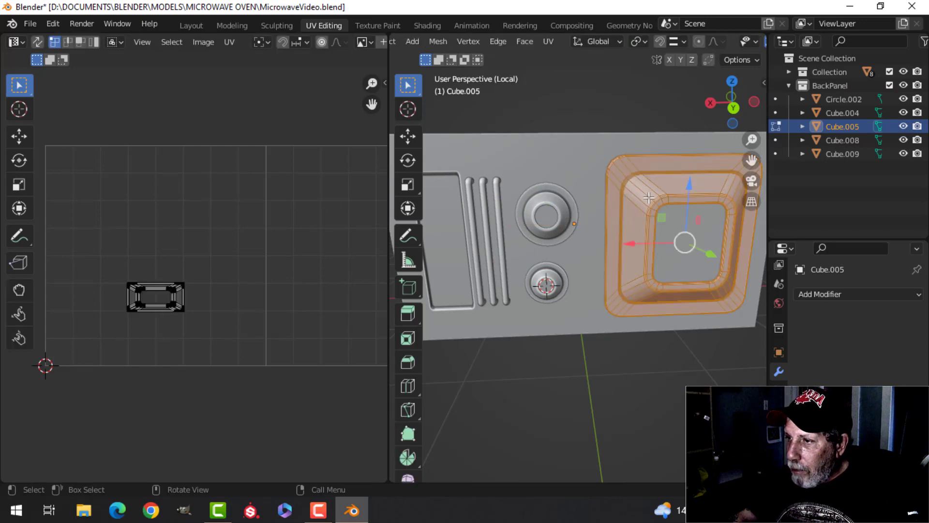
pyautogui.press('u')
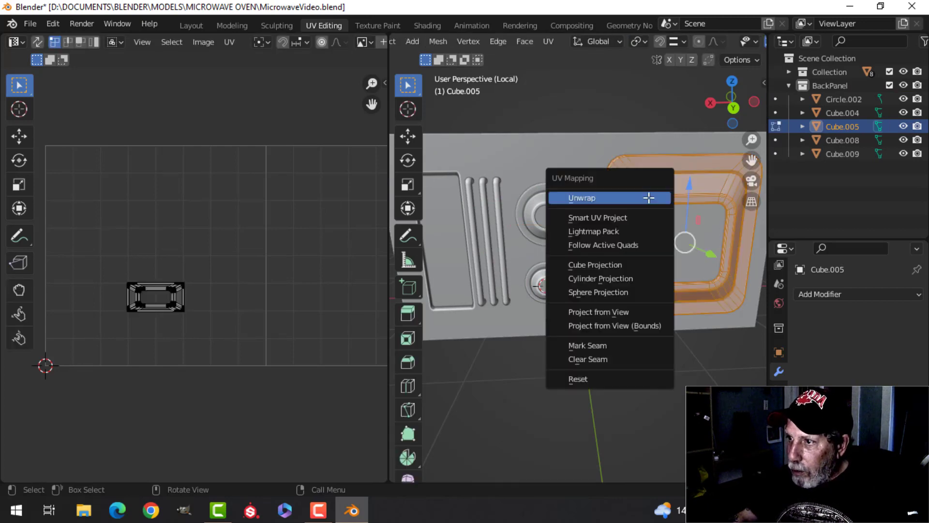
pyautogui.click(632, 196)
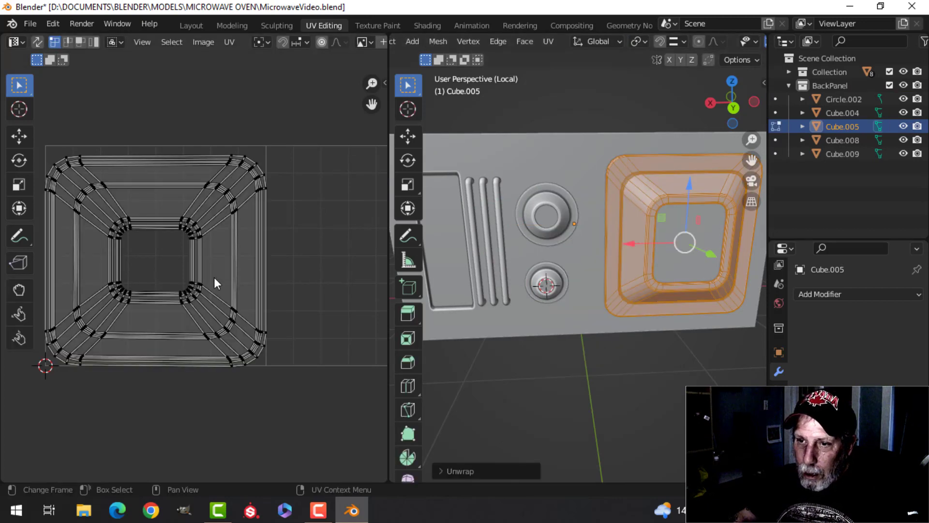
pyautogui.scroll(5, 213, 278)
pyautogui.scroll(-1, 207, 277)
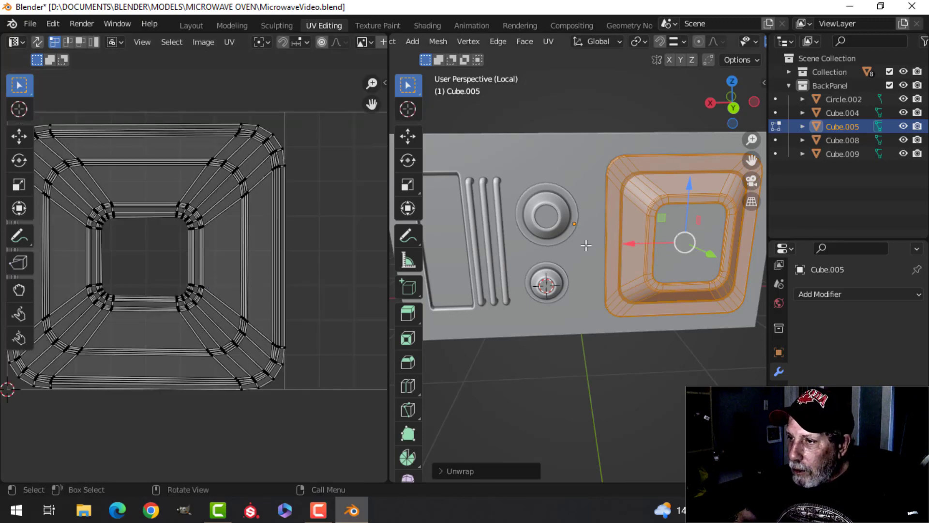
# Pack the UV islands of the rectangular frame and round rings together into a single tile with UVPackmaster.
pyautogui.press('Tab')
pyautogui.keyDown('shift'); pyautogui.click(561, 201); pyautogui.keyUp('shift')
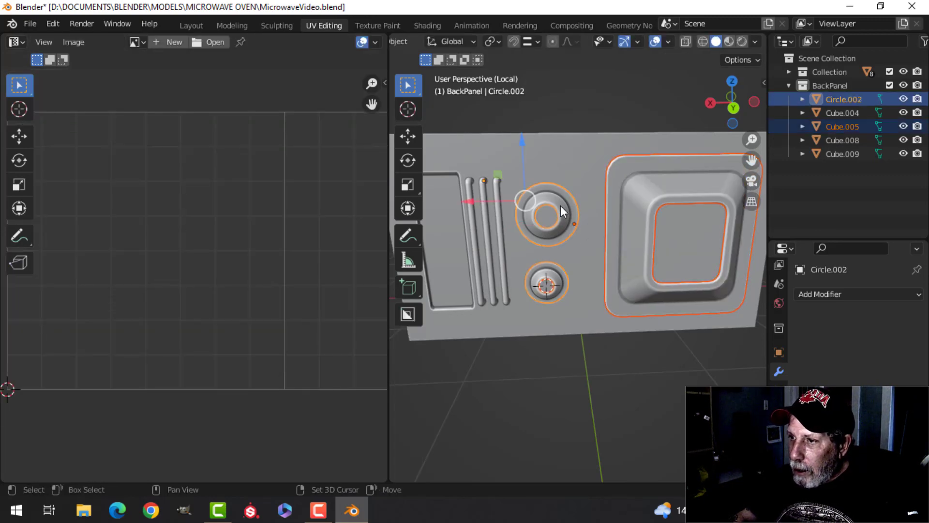
pyautogui.press('Tab')
pyautogui.scroll(-3, 251, 256)
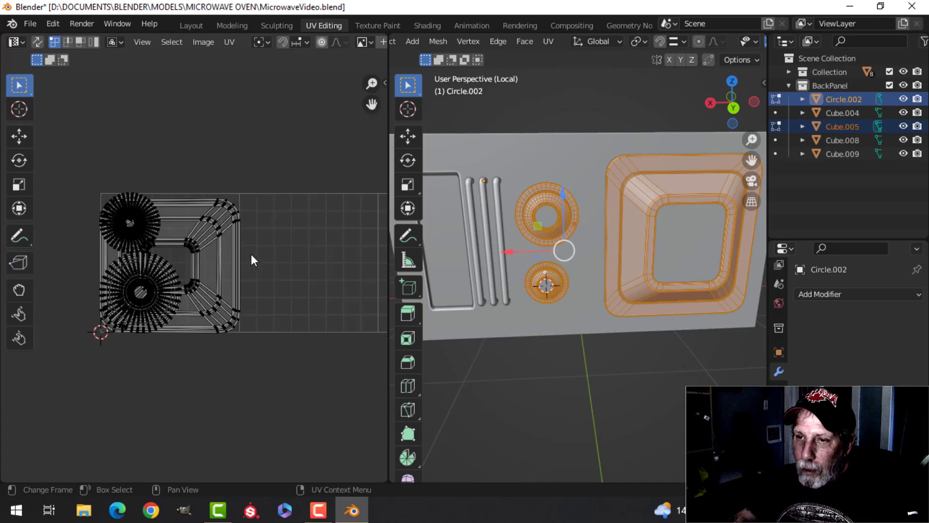
pyautogui.press('a')
pyautogui.press('n')
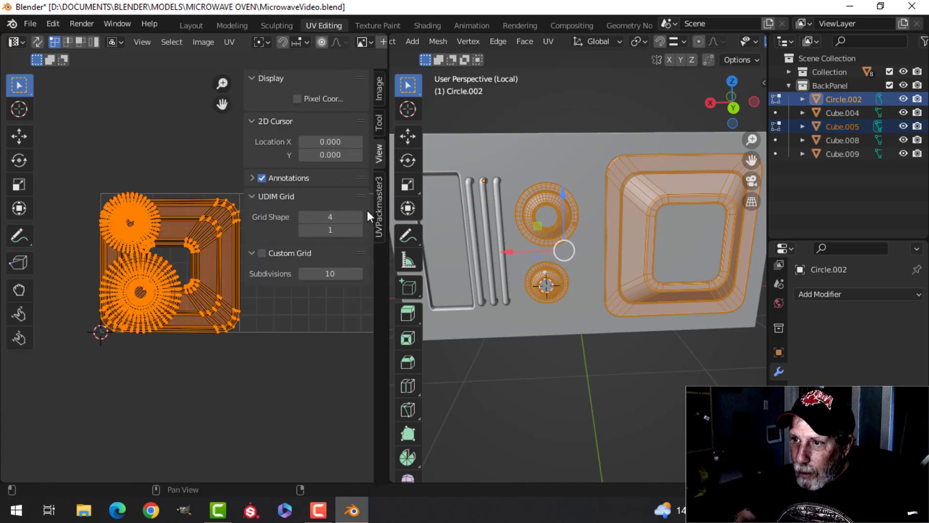
pyautogui.click(375, 205)
pyautogui.click(312, 235)
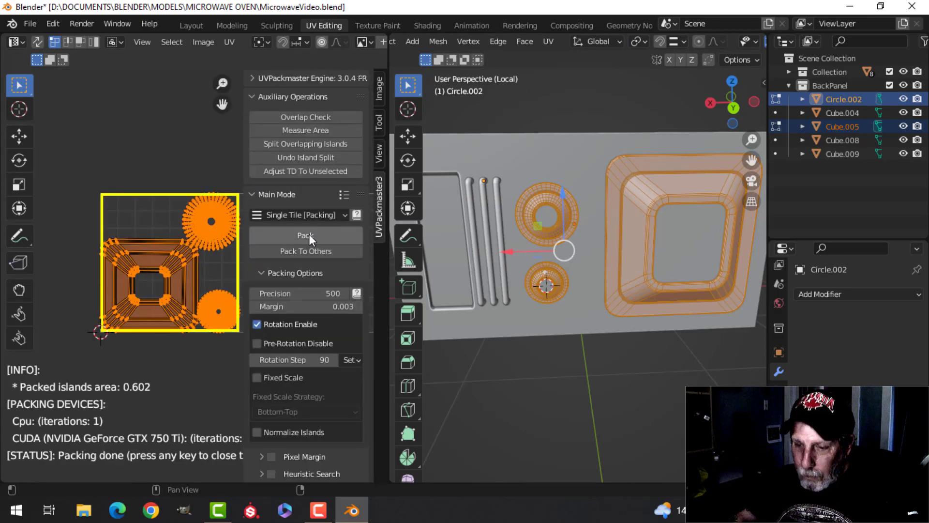
pyautogui.press('n')
pyautogui.scroll(3, 242, 277)
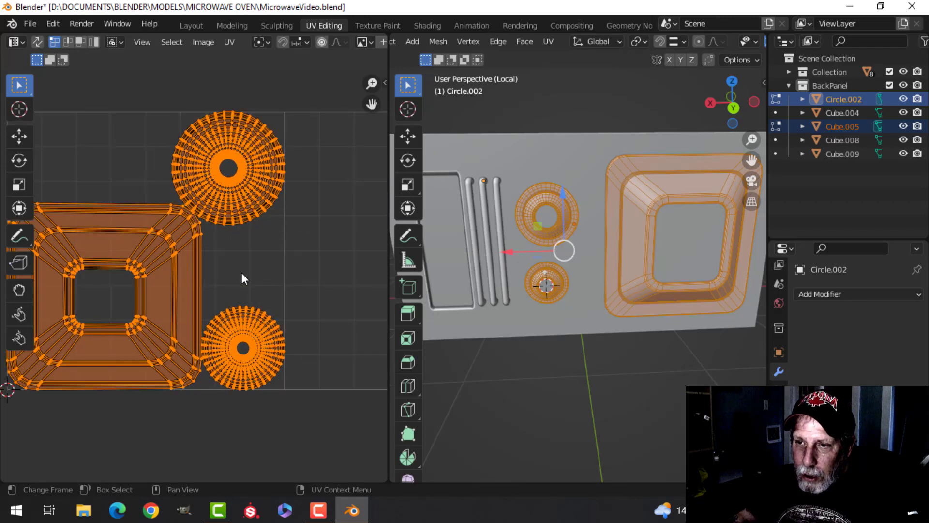
pyautogui.scroll(-1, 242, 272)
pyautogui.scroll(-1, 242, 271)
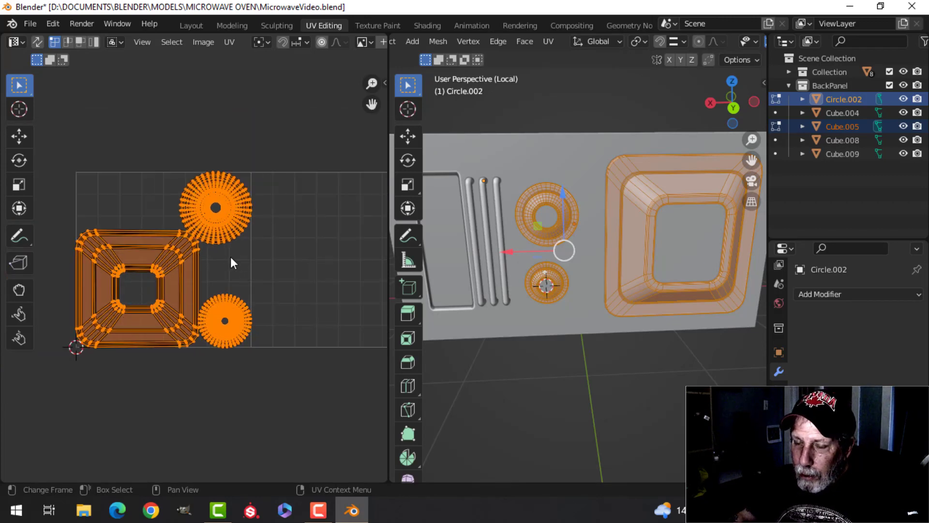
# Move the packed frame and ring islands 1 unit along X into the second UDIM tile.
pyautogui.scroll(-1, 233, 263)
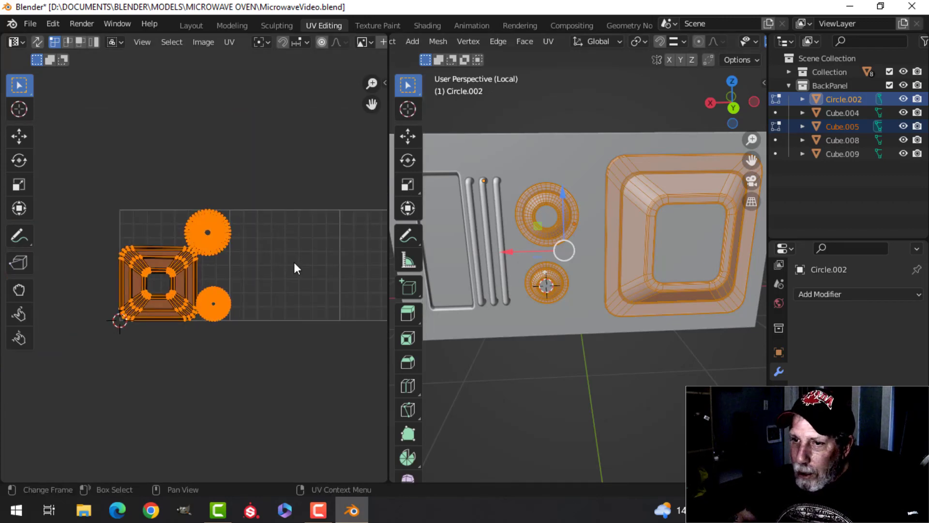
pyautogui.scroll(-1, 295, 264)
pyautogui.moveTo(300, 260); pyautogui.dragTo(269, 251, button='middle')
pyautogui.press('g')
pyautogui.press('x')
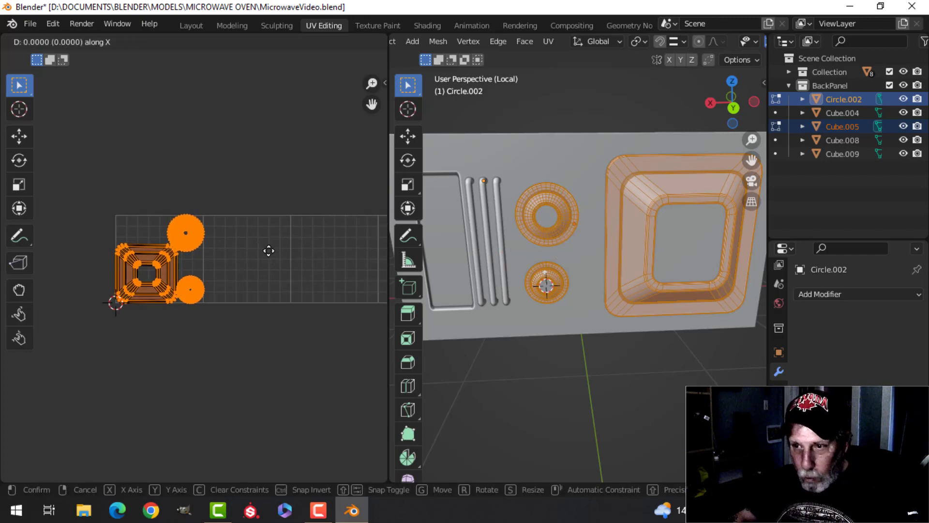
pyautogui.press('1')
pyautogui.press('Return')
# Check the UV layout of the main panel (Cube.004) together with the frame and rings.
pyautogui.press('Tab')
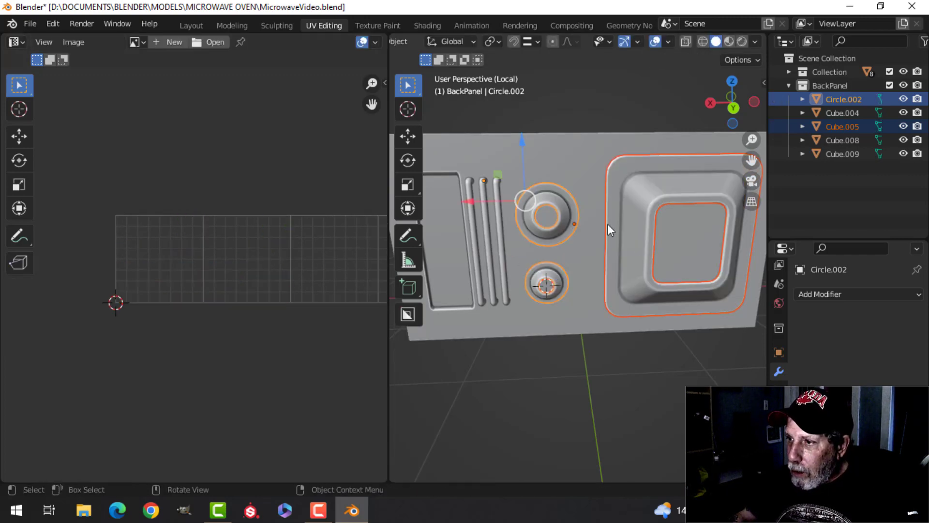
pyautogui.keyDown('shift'); pyautogui.click(577, 159); pyautogui.keyUp('shift')
pyautogui.press('Tab')
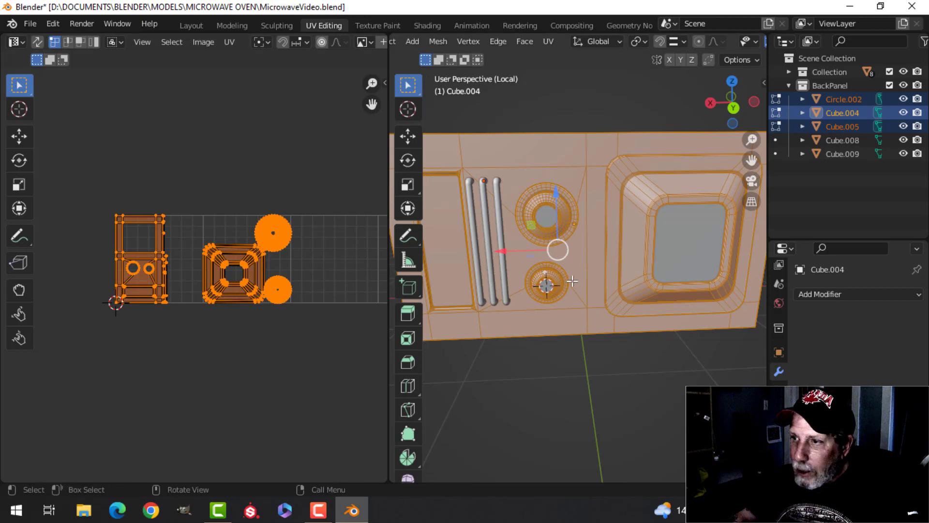
pyautogui.press('Tab')
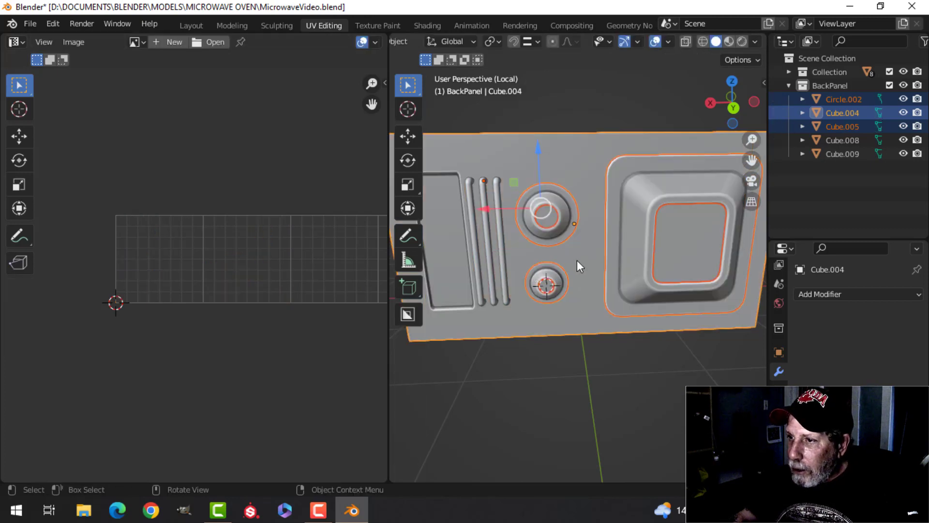
# Unwrap the UVs of the flat inset faces (Cube.009) inside the frame and rings.
pyautogui.click(676, 242)
pyautogui.press('Tab')
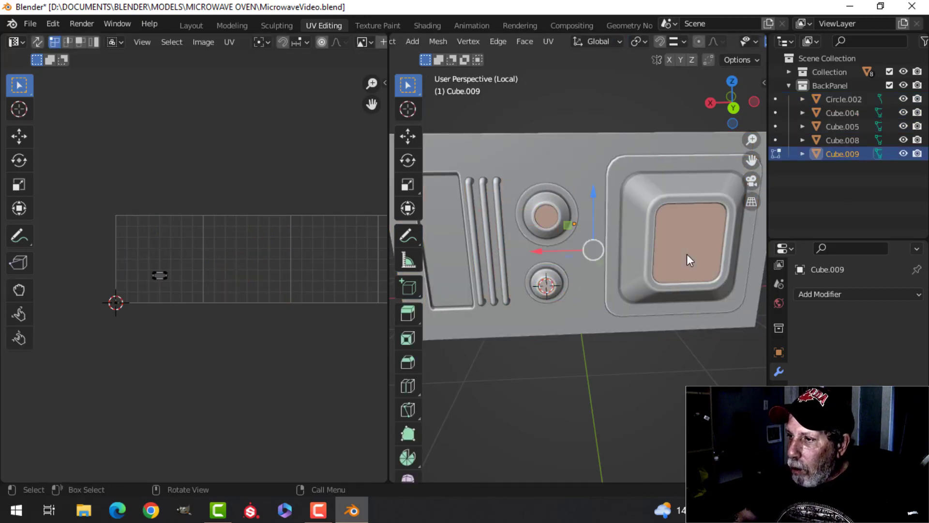
pyautogui.press('u')
pyautogui.click(608, 297)
pyautogui.scroll(3, 246, 303)
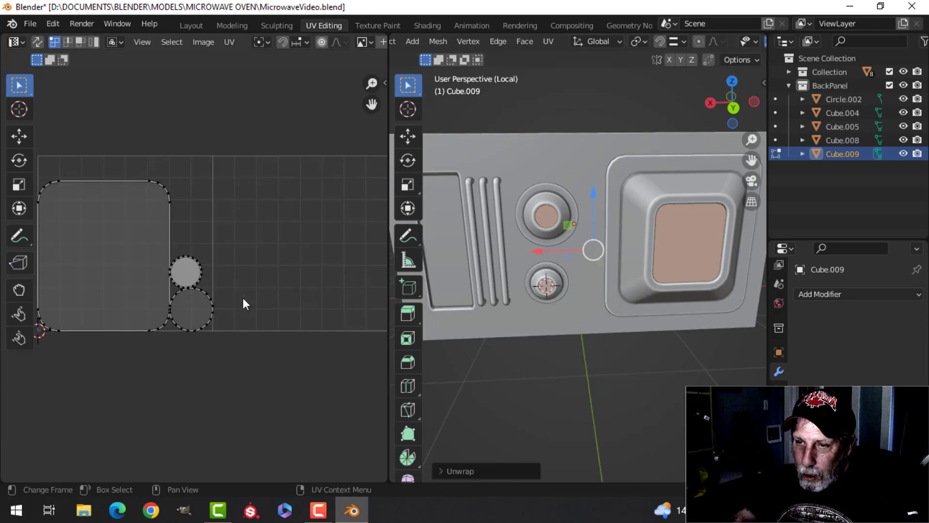
# Pack all UV islands of the inset faces into a single tile with UVPackmaster.
pyautogui.scroll(-1, 243, 294)
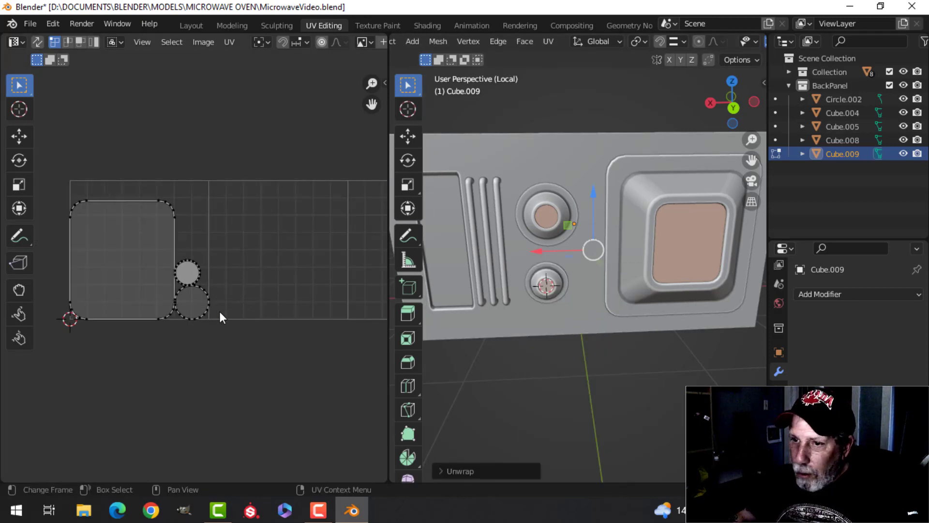
pyautogui.scroll(1, 213, 315)
pyautogui.scroll(-2, 210, 318)
pyautogui.scroll(-1, 233, 302)
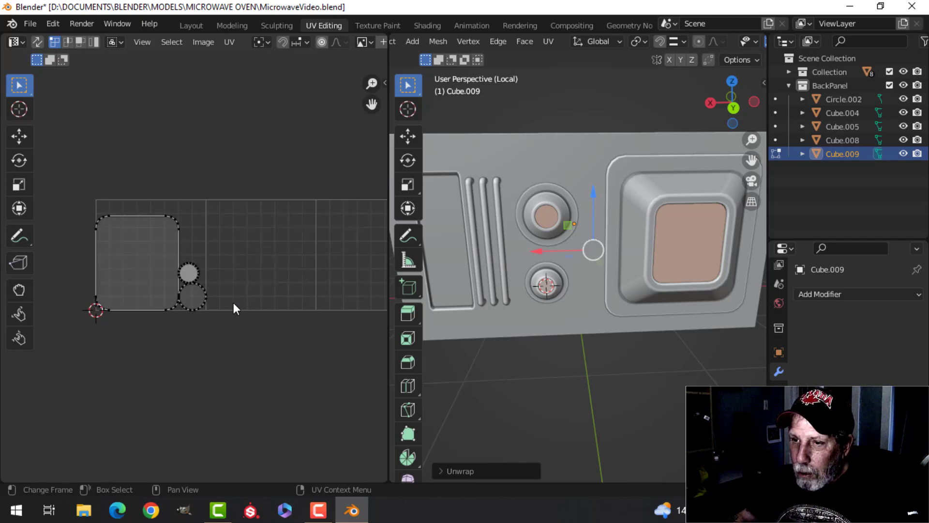
pyautogui.scroll(-1, 259, 295)
pyautogui.press('a')
pyautogui.press('n')
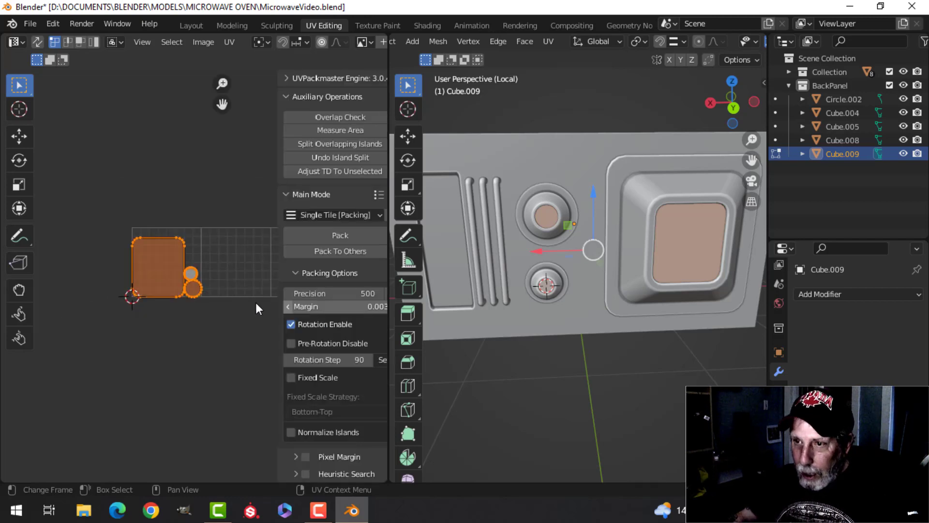
pyautogui.click(311, 236)
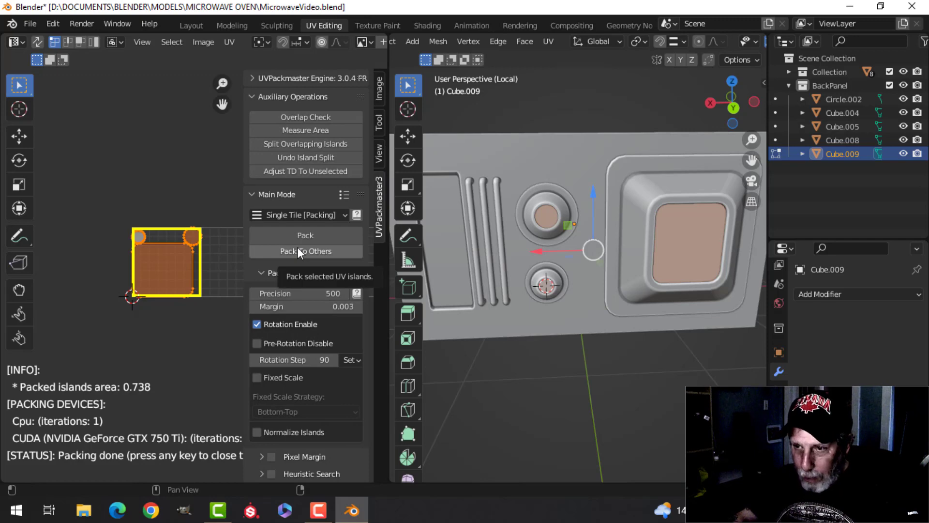
# Move the packed inset-face islands 2 units along X into the third UDIM tile.
pyautogui.write('ngx2')
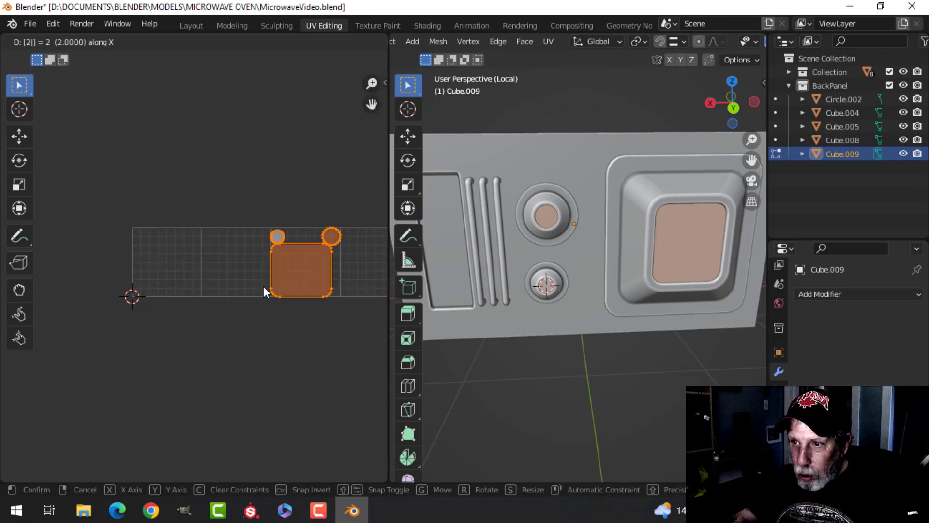
pyautogui.press('Return')
pyautogui.scroll(1, 608, 288)
pyautogui.scroll(-1, 608, 288)
pyautogui.press('Tab')
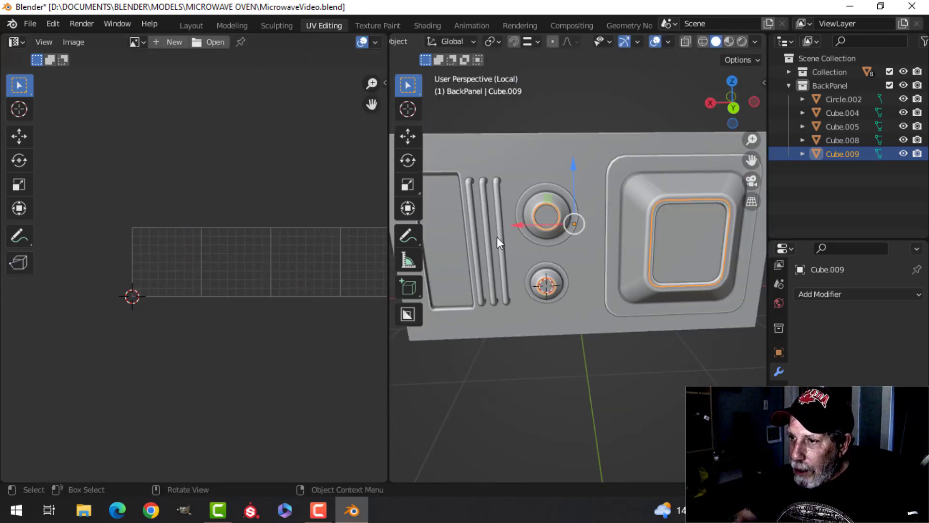
# Isolate the three long bars (Cube.008) by hiding all the other objects.
pyautogui.click(498, 234)
pyautogui.press('Tab')
pyautogui.press('a')
pyautogui.press('Tab')
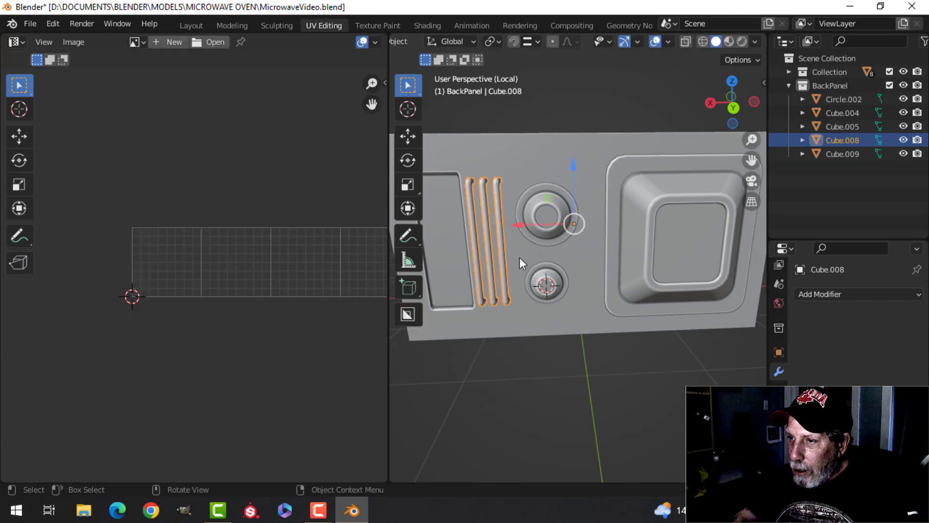
pyautogui.moveTo(519, 257); pyautogui.dragTo(580, 271, button='middle')
pyautogui.hotkey('shift', 'h')
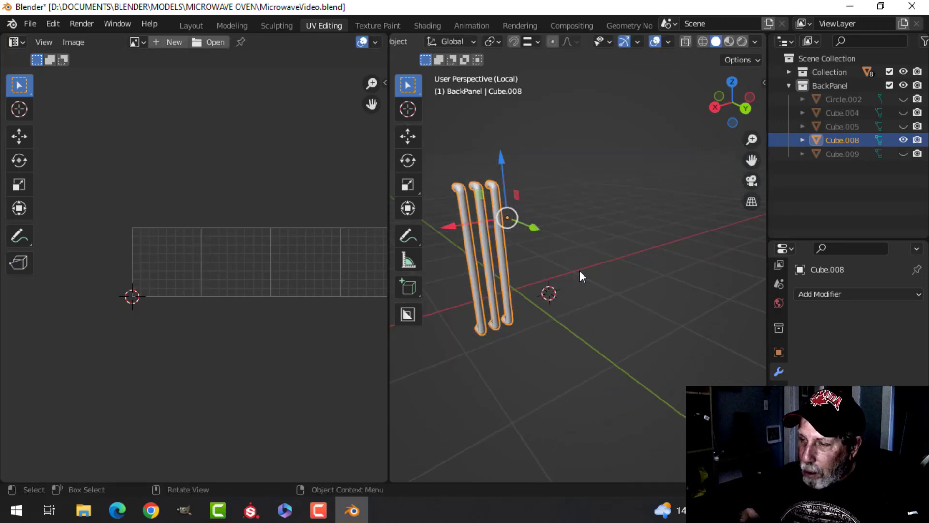
# Mark a seam along one lengthwise edge loop on each of the three long bars (Cube.008).
pyautogui.moveTo(474, 233); pyautogui.dragTo(569, 257, button='middle')
pyautogui.scroll(4, 608, 229)
pyautogui.moveTo(569, 257); pyautogui.dragTo(557, 221, button='middle')
pyautogui.press('Tab')
pyautogui.scroll(3, 587, 248)
pyautogui.hotkey('alt', 'a')
pyautogui.press('2')
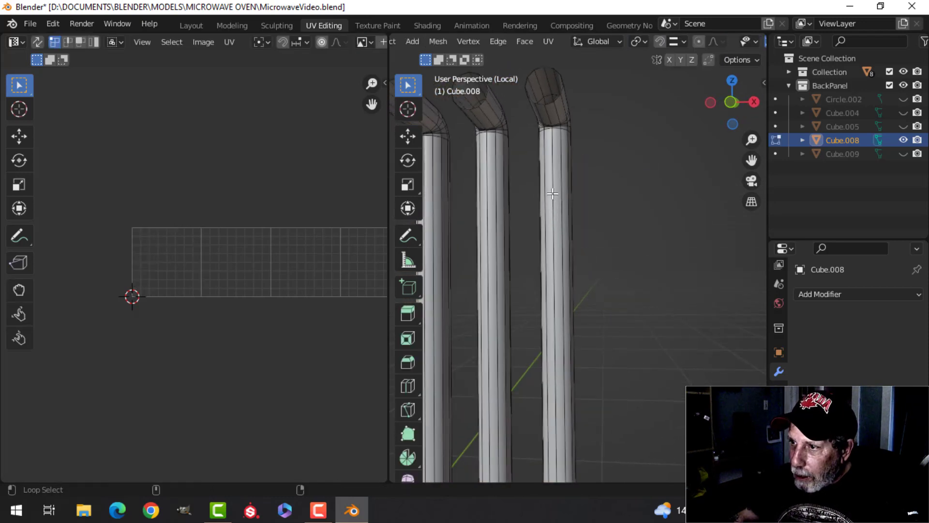
pyautogui.keyDown('alt'); pyautogui.click(552, 193); pyautogui.keyUp('alt')
pyautogui.keyDown('alt'); pyautogui.keyDown('shift'); pyautogui.click(483, 192); pyautogui.keyUp('shift'); pyautogui.keyUp('alt')
pyautogui.scroll(-2, 448, 211)
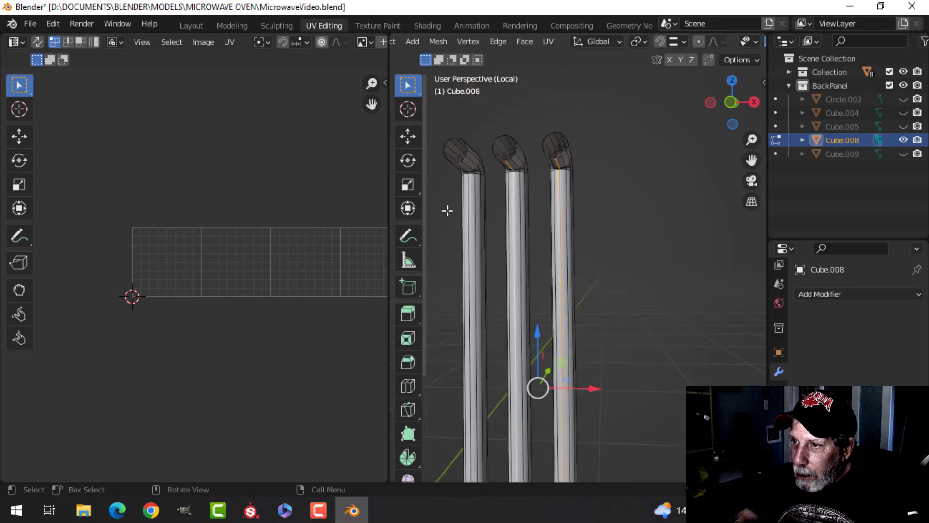
pyautogui.hotkey('ctrl', 'e')
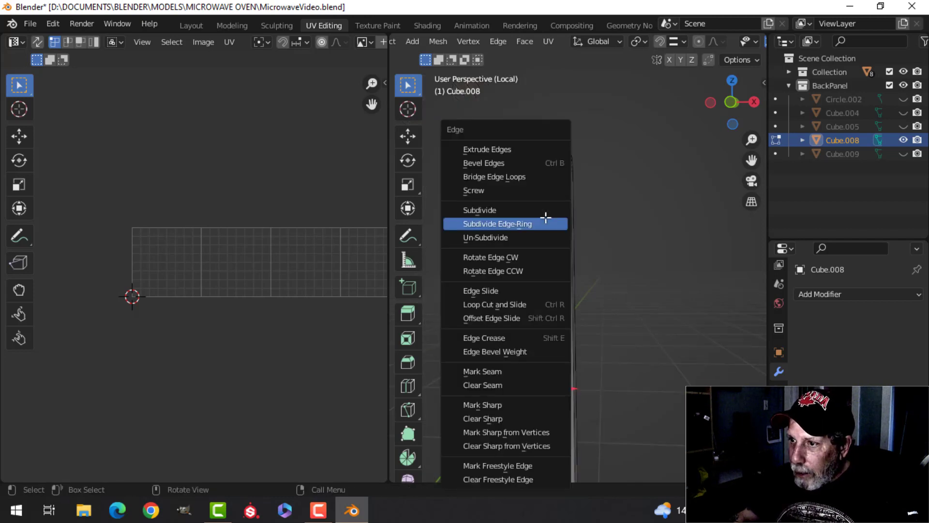
pyautogui.click(503, 370)
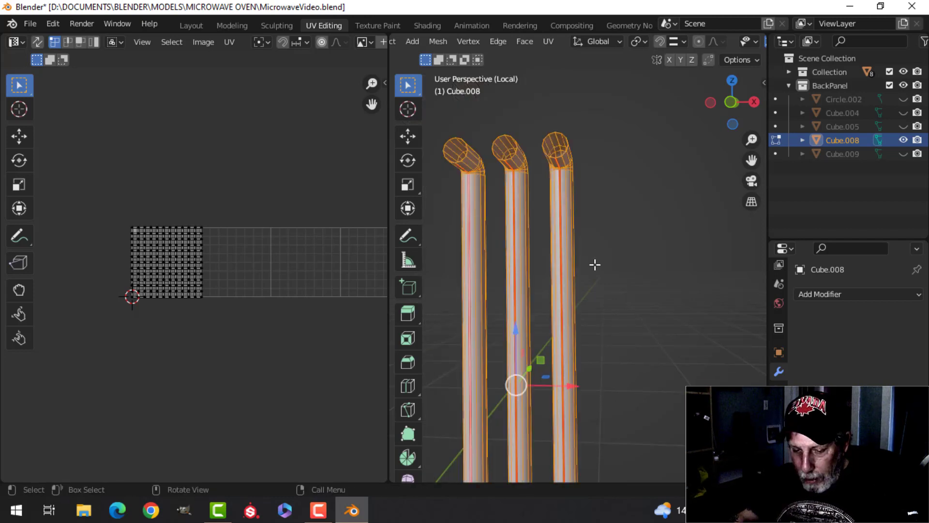
# Unwrap the UVs of the three seamed bars.
pyautogui.press('u')
pyautogui.click(595, 265)
pyautogui.scroll(4, 187, 286)
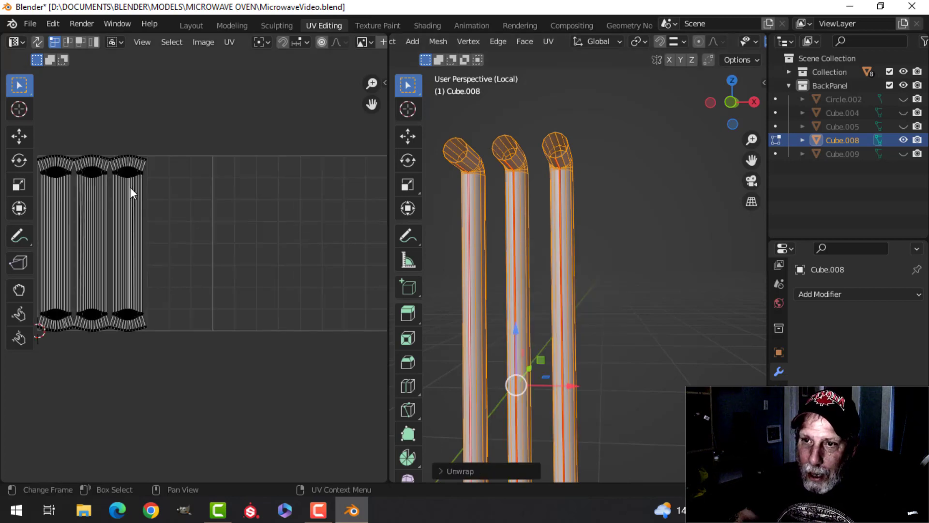
pyautogui.scroll(-4, 130, 186)
pyautogui.scroll(-4, 603, 224)
# Unhide the other back panel objects and select only the three long bars.
pyautogui.press('Tab')
pyautogui.moveTo(623, 255); pyautogui.dragTo(580, 276, button='middle')
pyautogui.hotkey('alt', 'h')
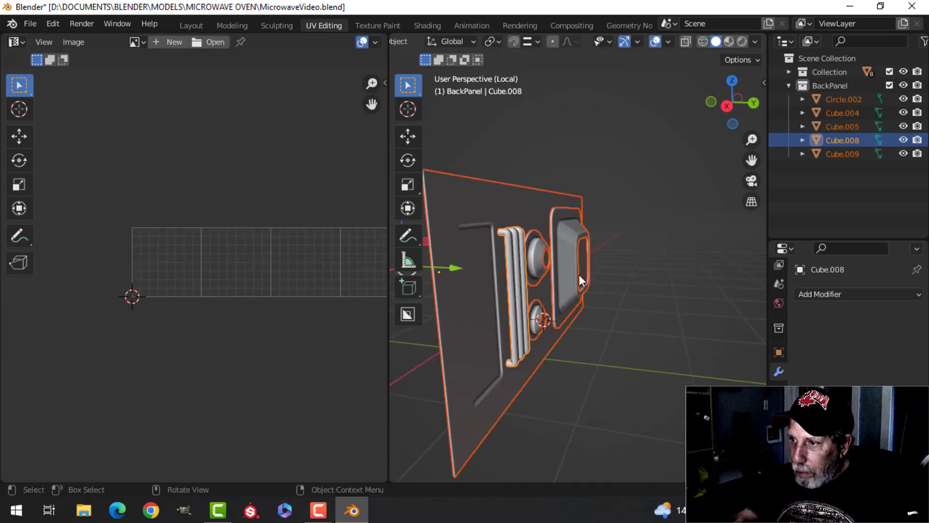
pyautogui.click(509, 266)
pyautogui.click(525, 264)
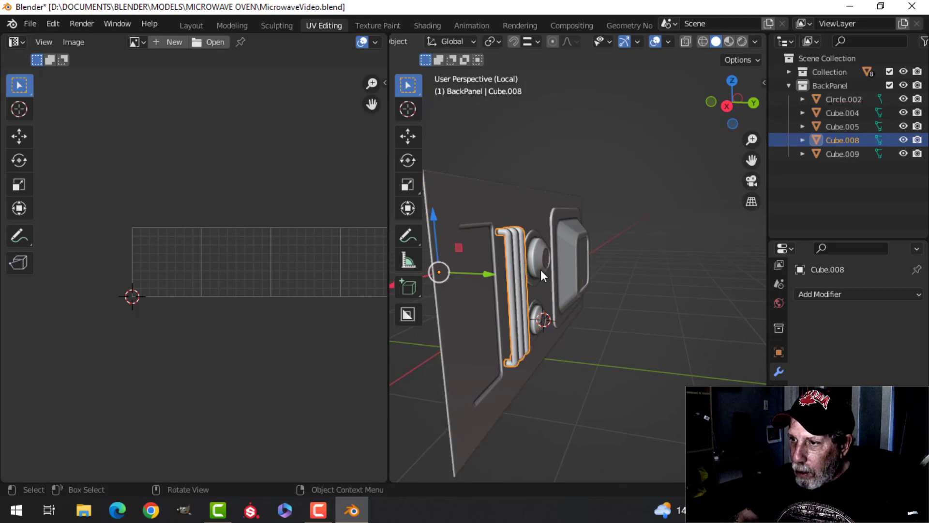
# Pack all UV islands of the bars into a single tile with UVPackmaster.
pyautogui.press('Tab')
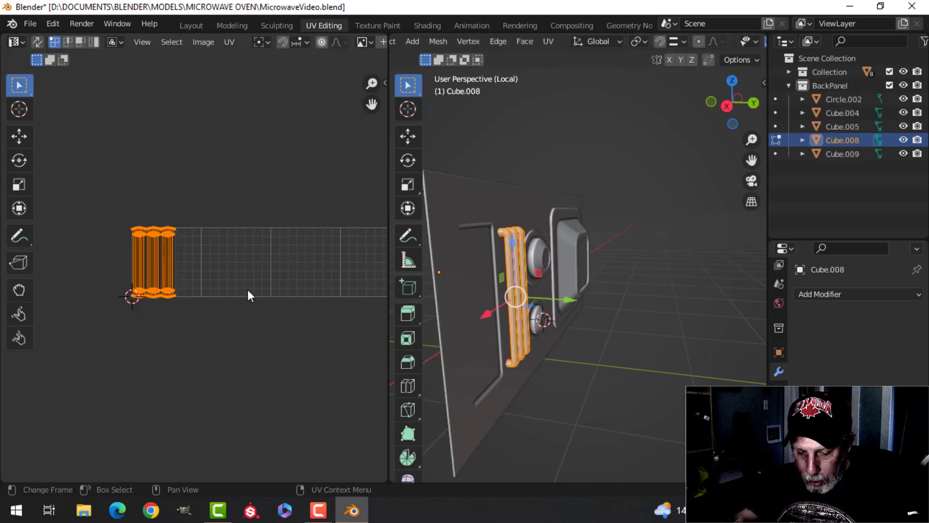
pyautogui.press('n')
pyautogui.click(310, 232)
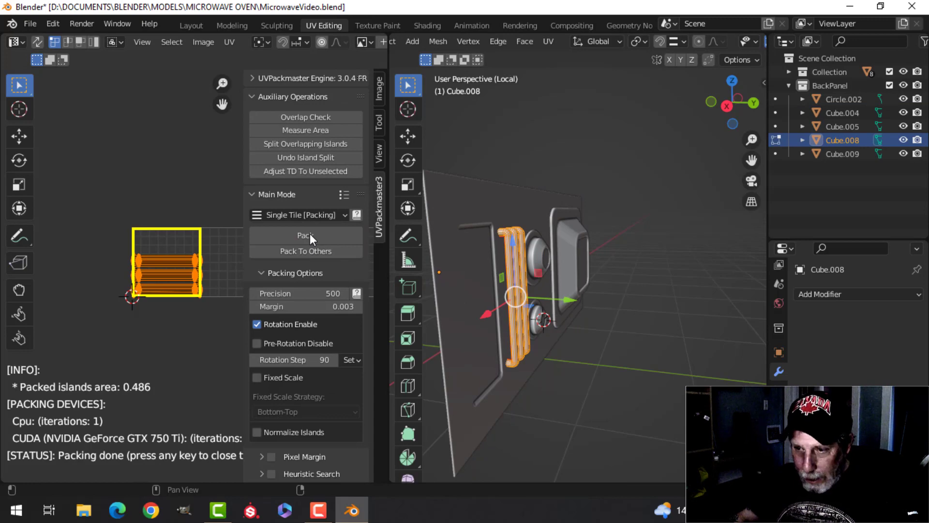
pyautogui.press('n')
pyautogui.scroll(-2, 303, 283)
# Move the packed bar islands along X into the fourth UDIM tile.
pyautogui.write('gx')
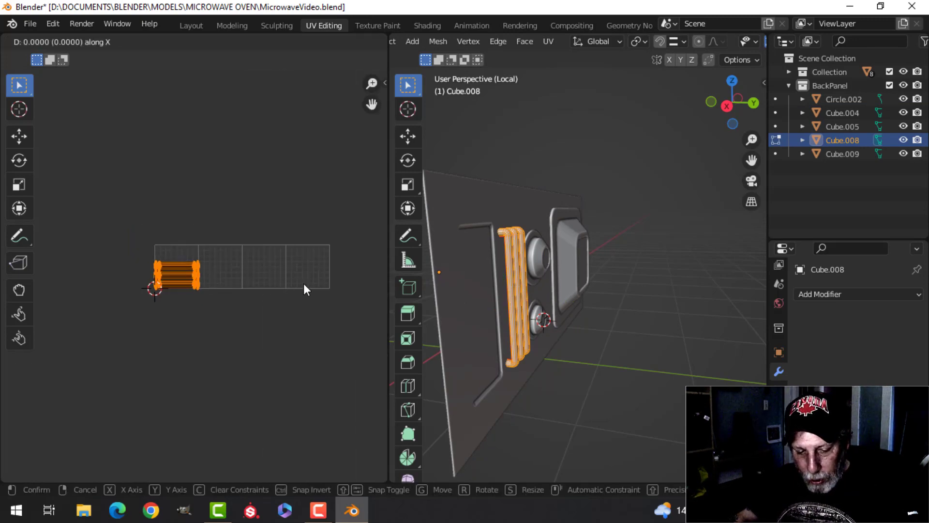
pyautogui.write('0.75')
pyautogui.press('Return')
pyautogui.press('Tab')
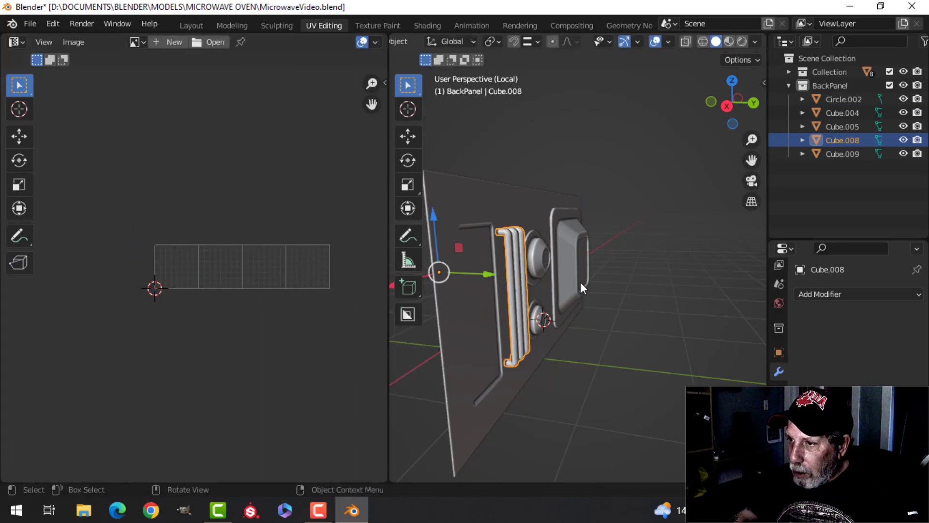
# Enter Edit Mode with all back panel objects selected so their UV islands can be arranged together.
pyautogui.press('a')
pyautogui.press('Tab')
pyautogui.scroll(4, 299, 297)
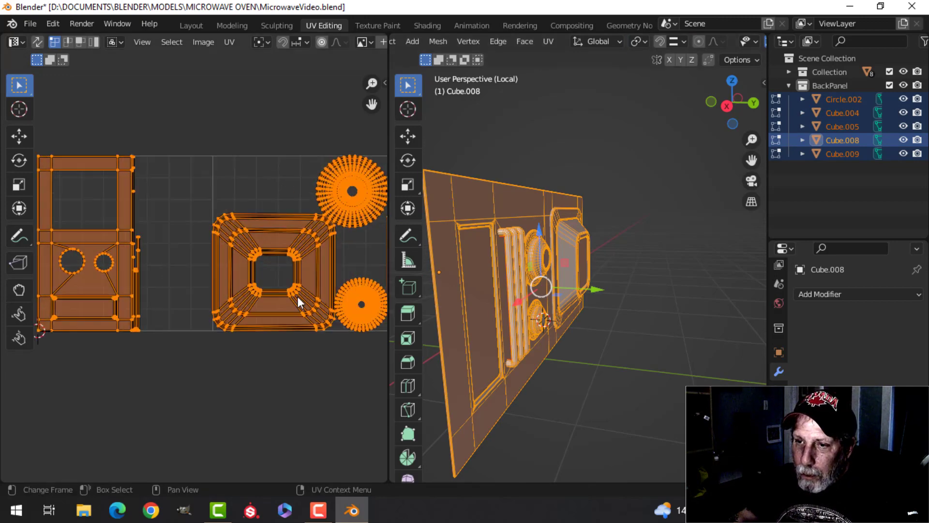
pyautogui.moveTo(297, 296); pyautogui.dragTo(131, 302, button='middle')
pyautogui.scroll(1, 198, 283)
pyautogui.scroll(-3, 134, 294)
pyautogui.scroll(2, 196, 279)
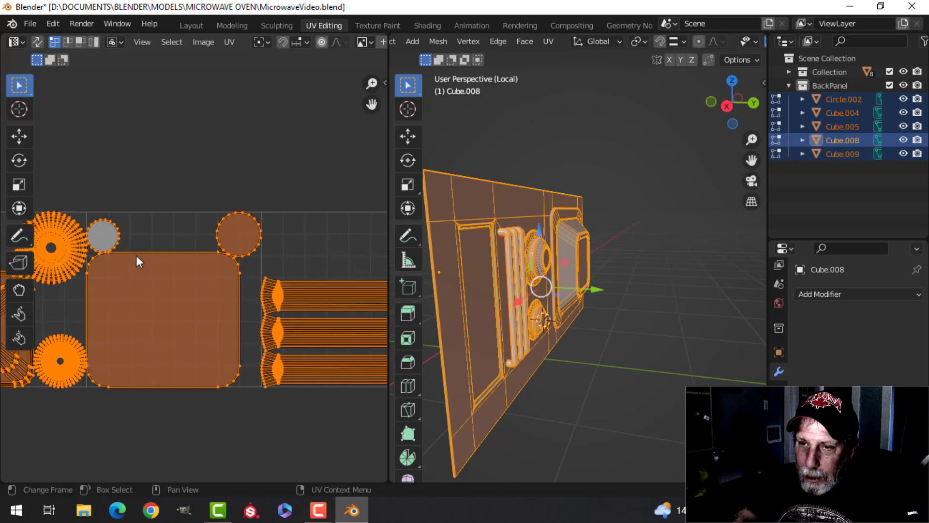
# Move the small circular face island from the third tile into the empty area of the first tile.
pyautogui.click(115, 236)
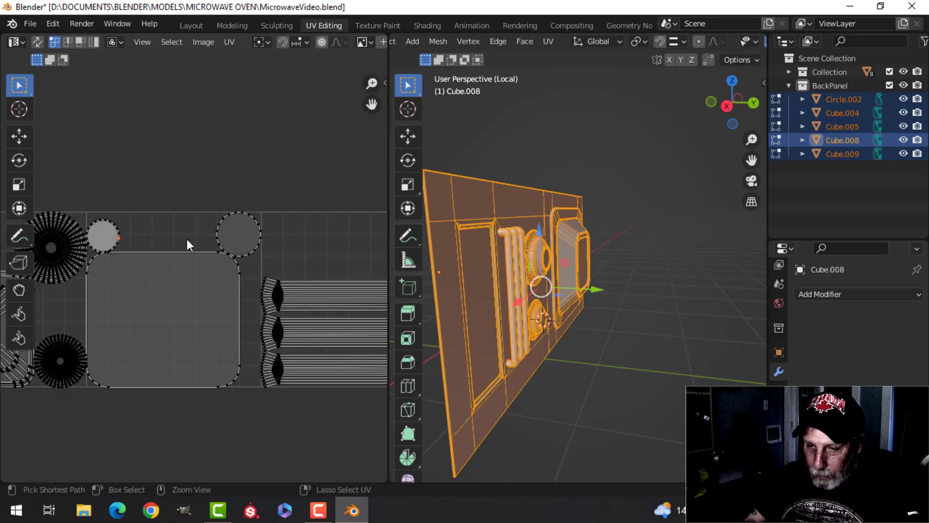
pyautogui.hotkey('ctrl', 'l')
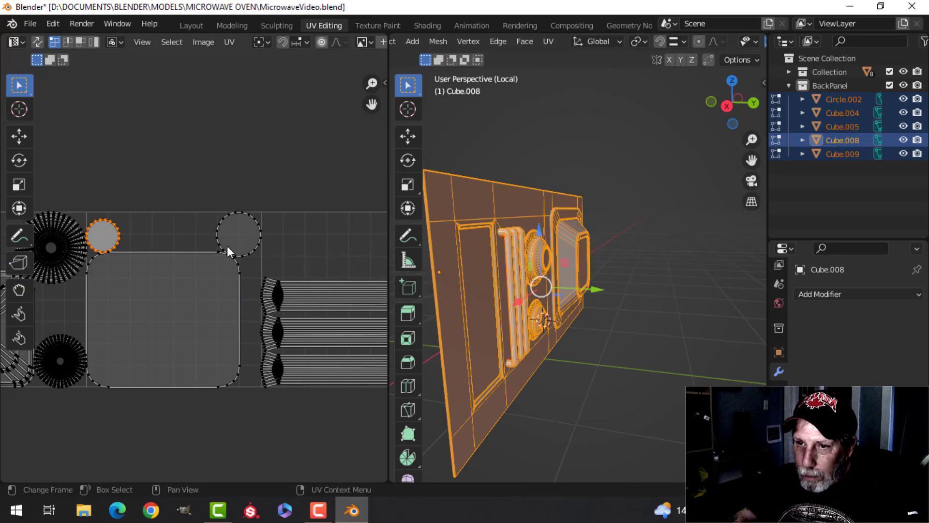
pyautogui.scroll(-4, 225, 248)
pyautogui.moveTo(201, 262); pyautogui.dragTo(289, 271, button='middle')
pyautogui.keyDown('ctrl'); pyautogui.scroll(2, 291, 276); pyautogui.keyUp('ctrl')
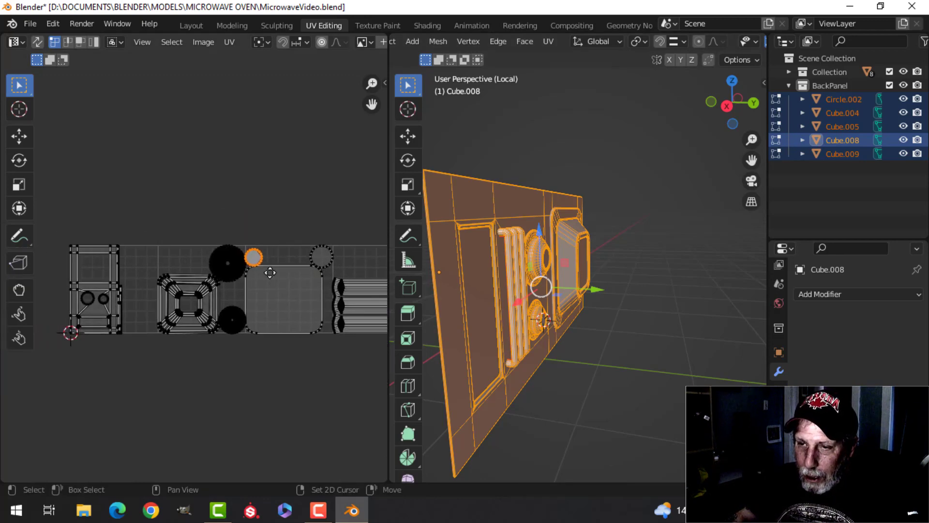
pyautogui.press('g')
pyautogui.click(158, 285)
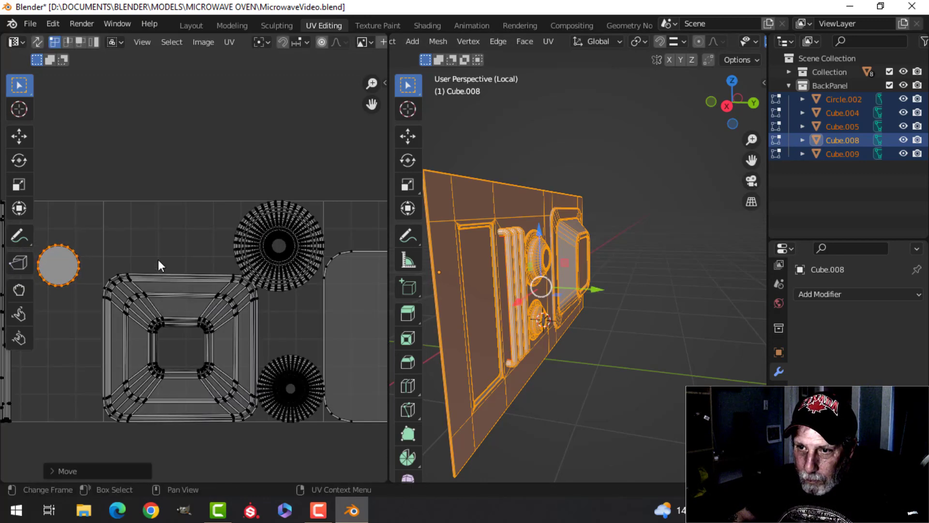
# Enlarge the circular island and position it in the upper free space beside the panel island in the first tile.
pyautogui.scroll(4, 230, 234)
pyautogui.press('s')
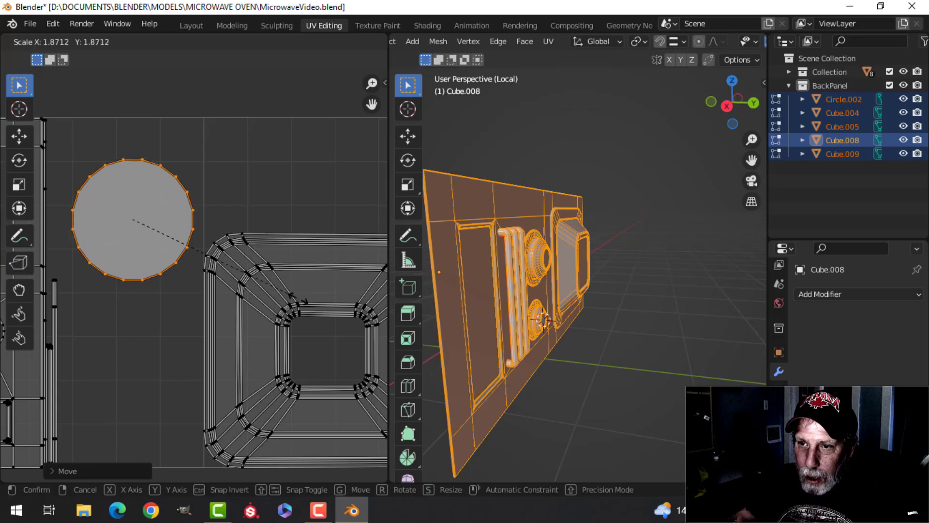
pyautogui.click(304, 298)
pyautogui.press('g')
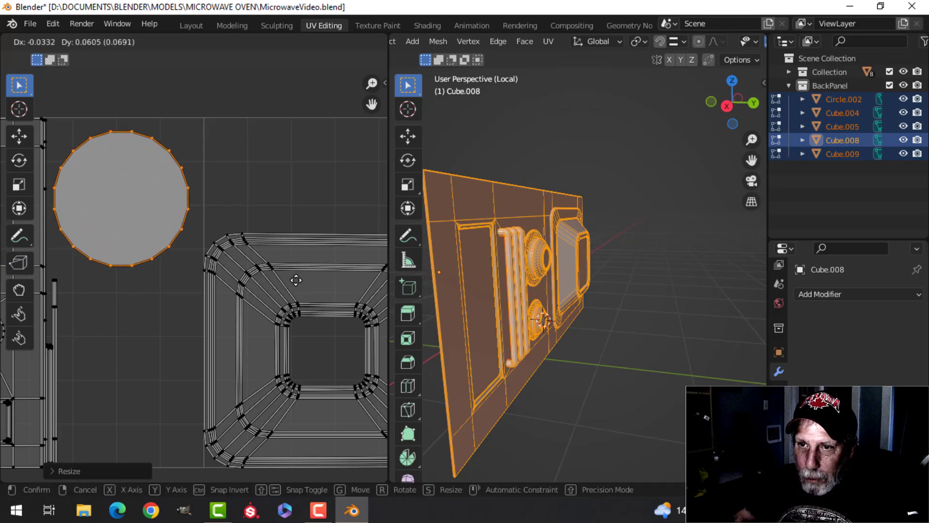
pyautogui.click(292, 276)
pyautogui.press('s')
pyautogui.click(303, 248)
# Move the remaining circular face island from the third tile into the space above the bars in the fourth tile.
pyautogui.scroll(-3, 270, 234)
pyautogui.moveTo(270, 234); pyautogui.dragTo(166, 219, button='middle')
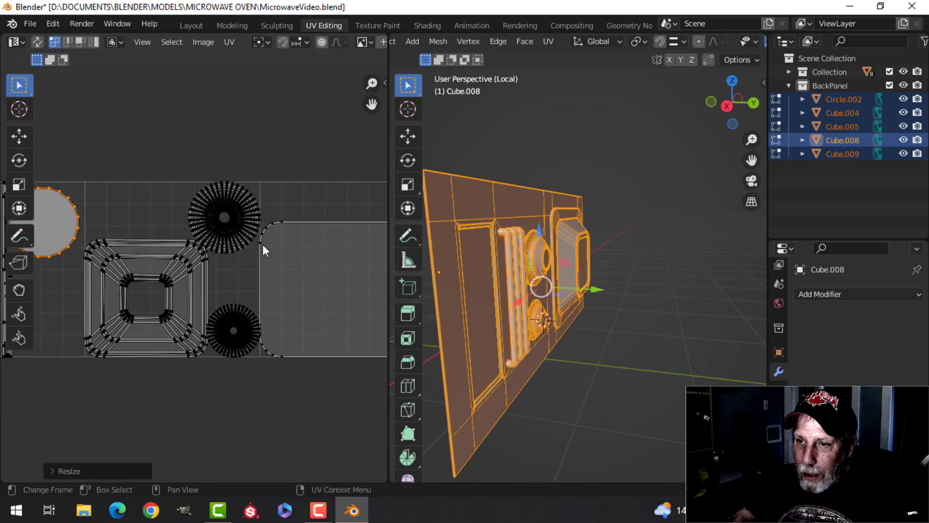
pyautogui.scroll(-2, 263, 246)
pyautogui.moveTo(267, 247); pyautogui.dragTo(159, 235, button='middle')
pyautogui.scroll(2, 217, 249)
pyautogui.hotkey('alt', 'a')
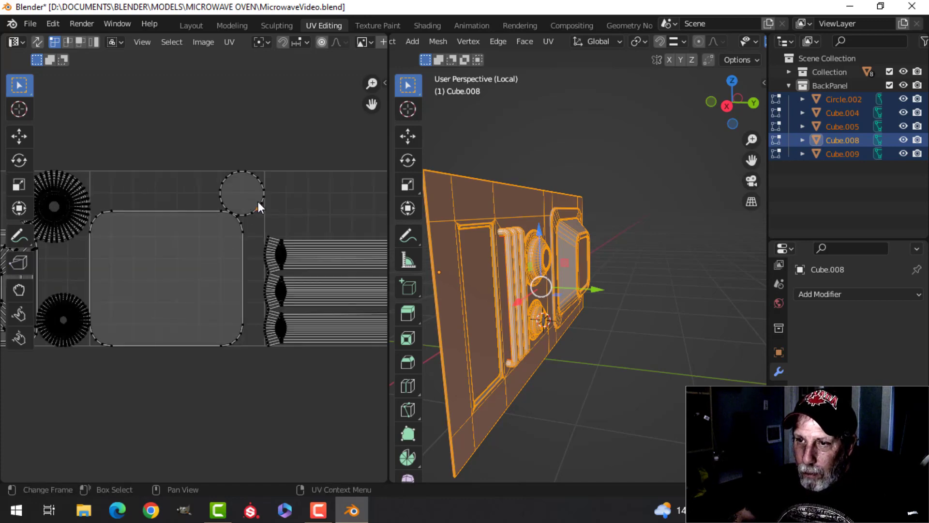
pyautogui.click(257, 201)
pyautogui.scroll(-3, 257, 202)
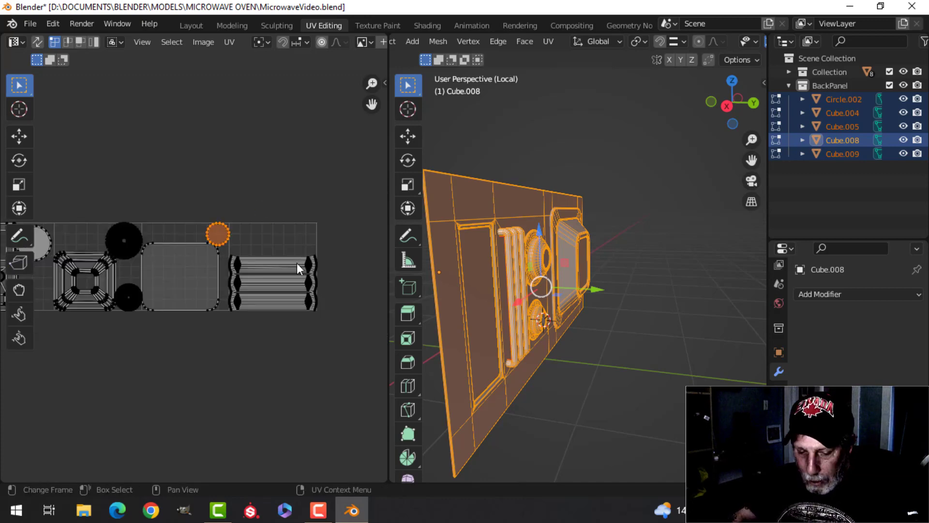
pyautogui.press('g')
pyautogui.click(335, 265)
pyautogui.scroll(3, 335, 265)
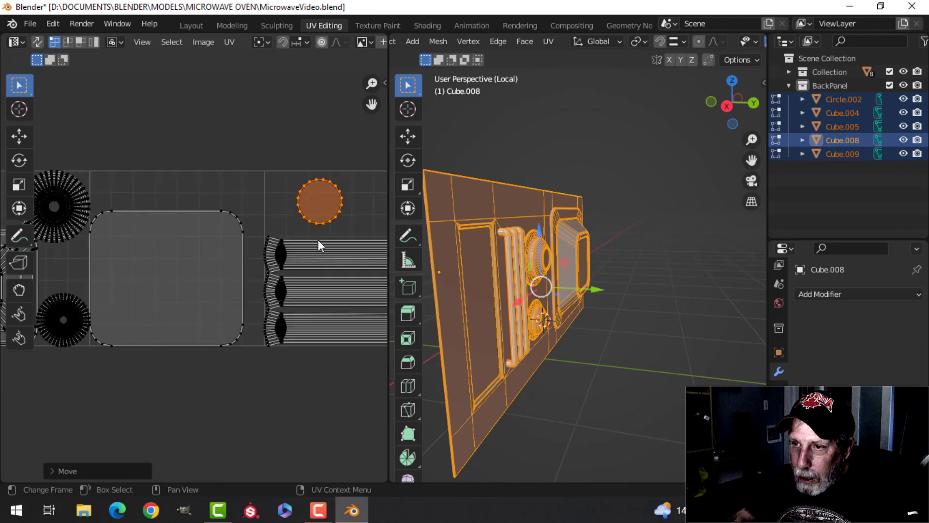
# Scale up the circular island above the bars and adjust its position and size to fit the gap.
pyautogui.moveTo(318, 240); pyautogui.dragTo(244, 268, button='middle')
pyautogui.scroll(2, 244, 270)
pyautogui.press('s')
pyautogui.click(302, 267)
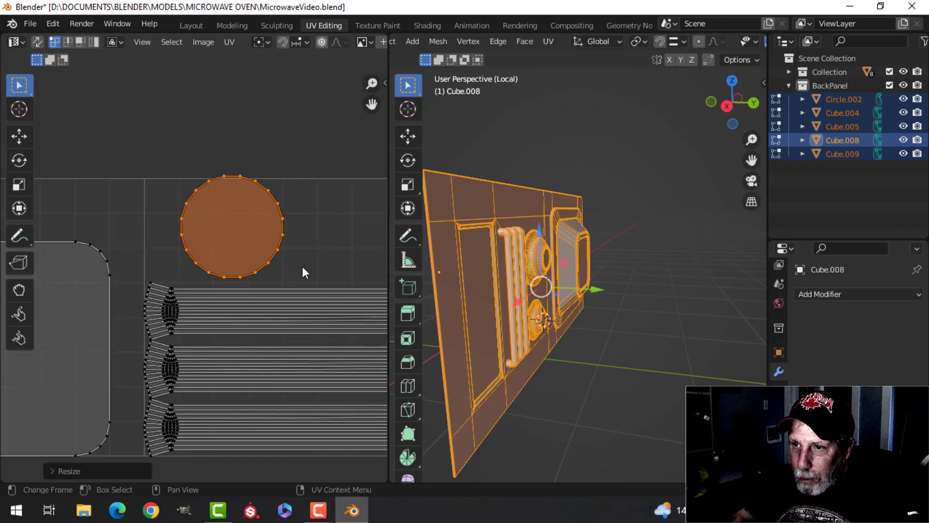
pyautogui.press('g')
pyautogui.click(304, 275)
pyautogui.press('s')
pyautogui.click(301, 272)
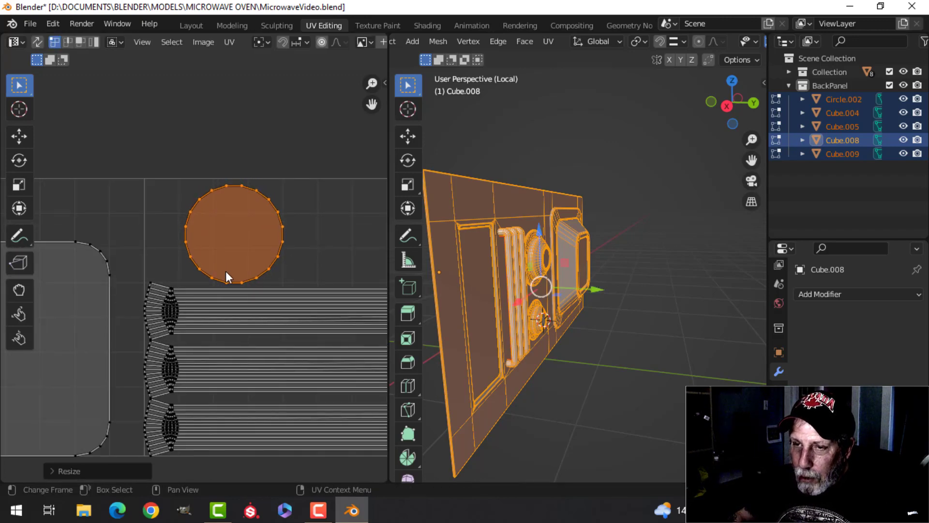
# Centre the rounded rectangular island in the third tile and enlarge it slightly.
pyautogui.scroll(-3, 203, 276)
pyautogui.moveTo(187, 279); pyautogui.dragTo(273, 274, button='middle')
pyautogui.keyDown('shift'); pyautogui.moveTo(163, 294); pyautogui.dragTo(206, 286, button='middle'); pyautogui.keyUp('shift')
pyautogui.click(207, 283)
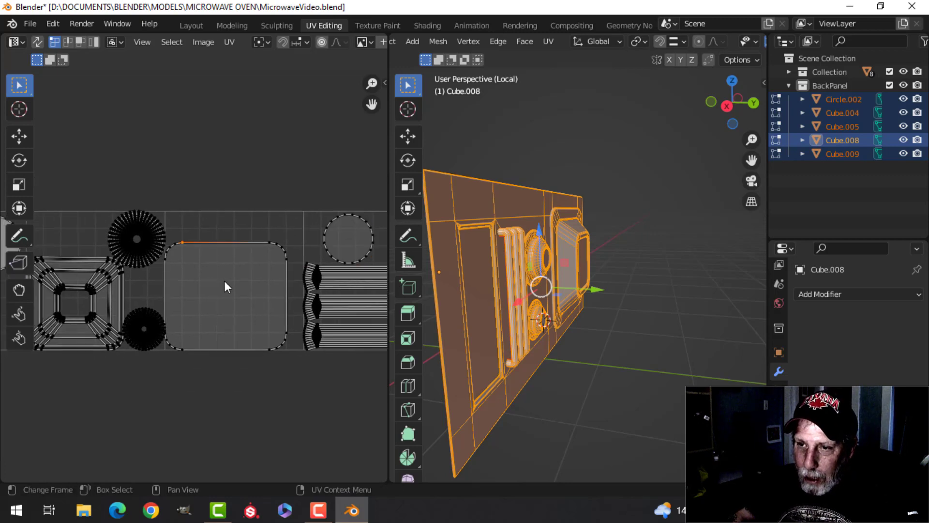
pyautogui.hotkey('ctrl', 'l')
pyautogui.press('g')
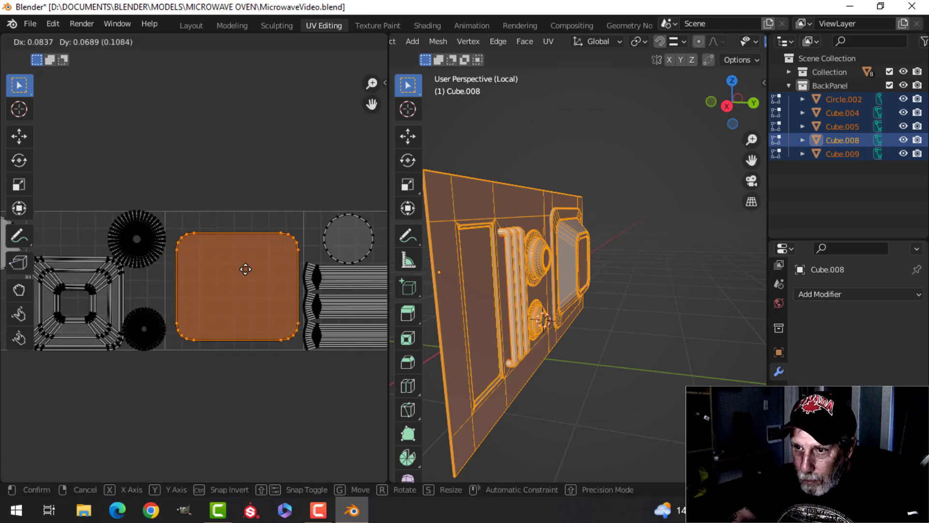
pyautogui.click(240, 262)
pyautogui.press('s')
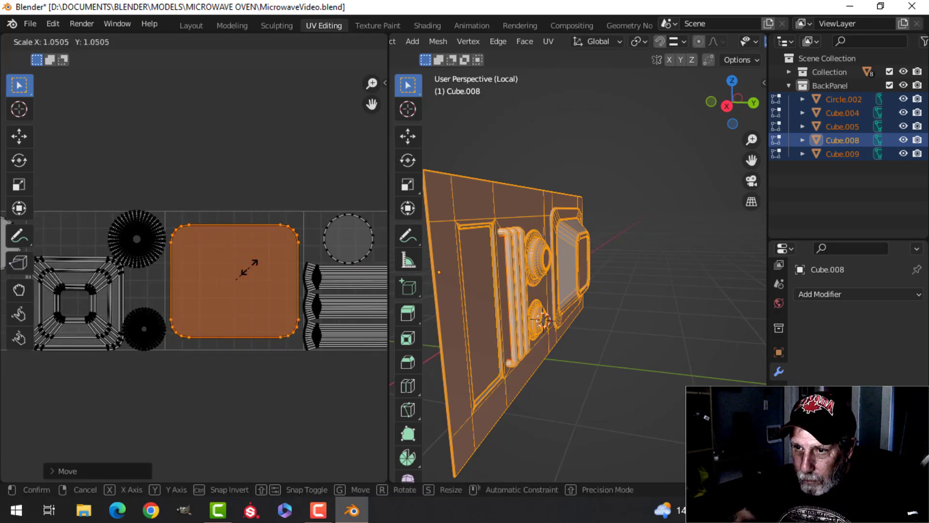
pyautogui.click(250, 268)
# Move the smaller ring island from the second tile into the first tile, below the circular face island.
pyautogui.scroll(-2, 188, 264)
pyautogui.click(194, 272)
pyautogui.moveTo(199, 278); pyautogui.dragTo(274, 249, button='middle')
pyautogui.scroll(2, 208, 280)
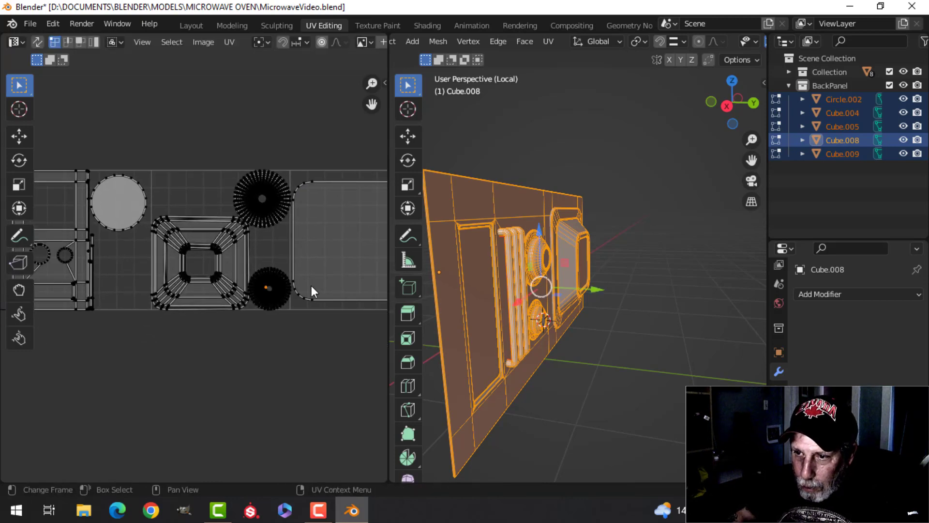
pyautogui.hotkey('ctrl', 'l')
pyautogui.press('g')
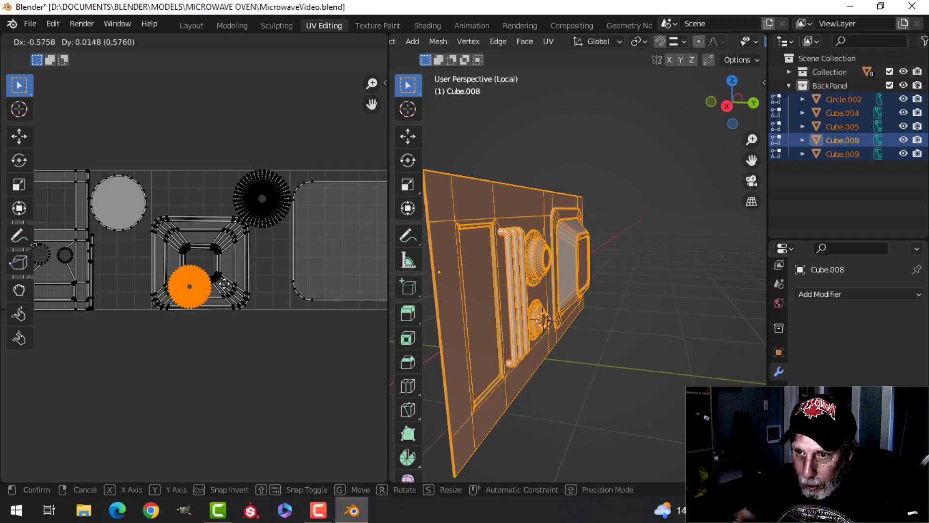
pyautogui.click(144, 266)
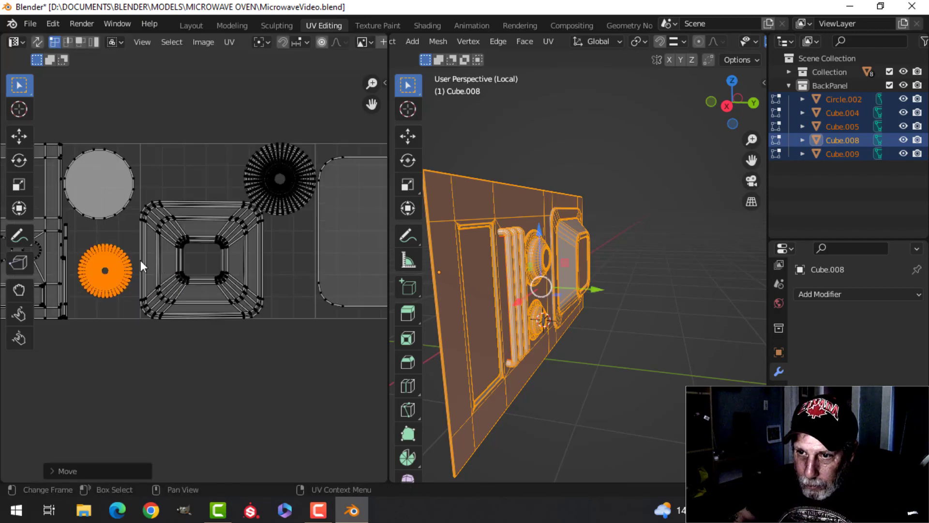
# Enlarge the smaller ring island and nudge it to fit the free space in the first tile.
pyautogui.scroll(3, 140, 260)
pyautogui.press('s')
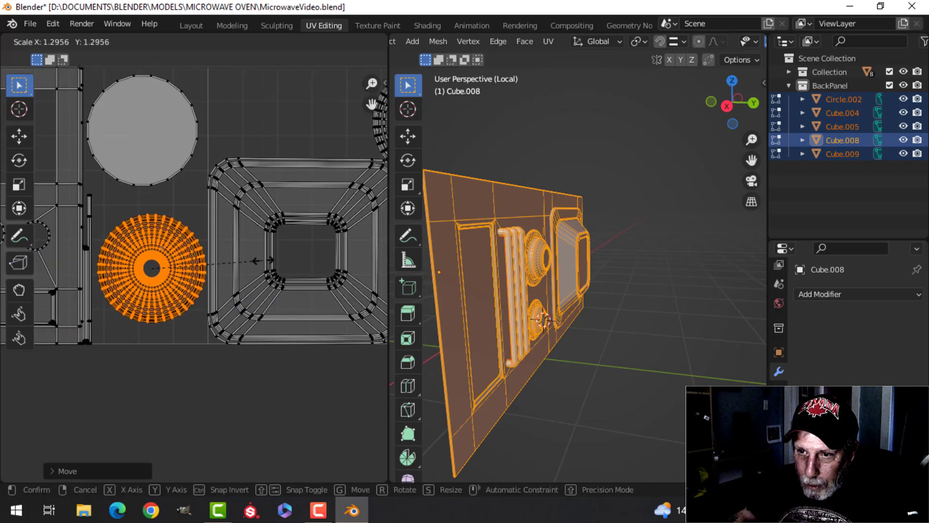
pyautogui.click(260, 265)
pyautogui.press('g')
pyautogui.click(262, 266)
pyautogui.press('g')
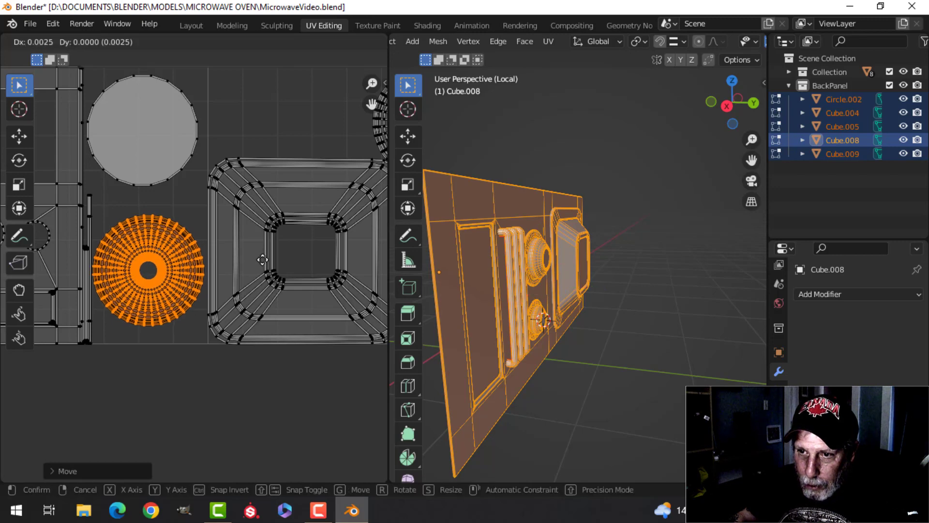
pyautogui.click(261, 261)
# Check the rearranged UV islands across all four UDIM tiles.
pyautogui.scroll(-4, 260, 252)
pyautogui.moveTo(260, 235); pyautogui.dragTo(99, 259, button='middle')
pyautogui.press('Tab')
pyautogui.press('Tab')
pyautogui.scroll(2, 271, 255)
pyautogui.scroll(-2, 217, 260)
pyautogui.moveTo(233, 254); pyautogui.dragTo(125, 254, button='middle')
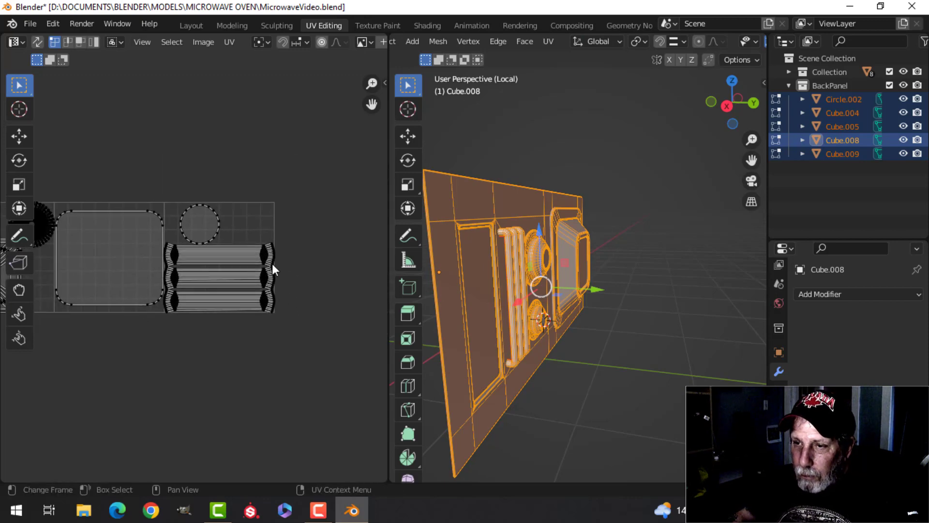
# Return to Object Mode, save the file, and select all back panel objects.
pyautogui.press('Tab')
pyautogui.scroll(-2, 547, 269)
pyautogui.moveTo(641, 267); pyautogui.dragTo(571, 277, button='middle')
pyautogui.hotkey('alt', 'a')
pyautogui.hotkey('ctrl', 's')
pyautogui.press('a')
pyautogui.scroll(-3, 582, 286)
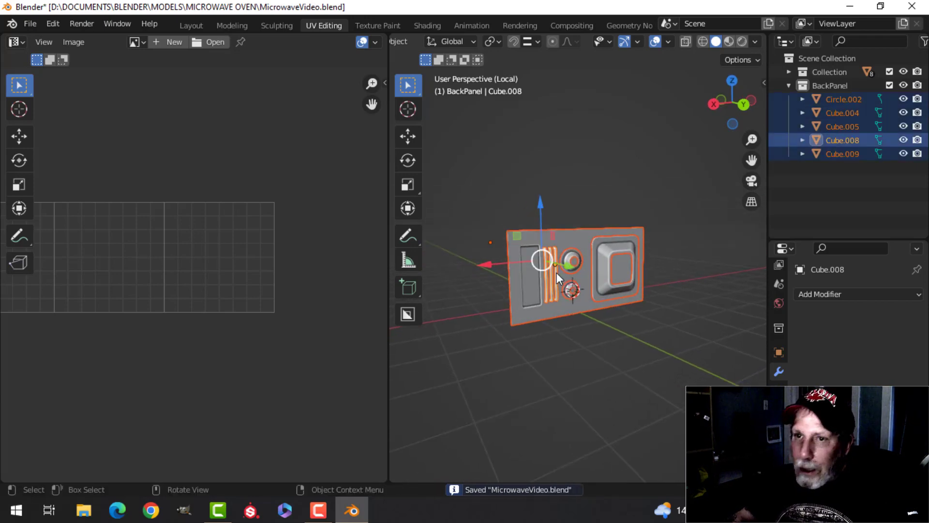
# Switch to Substance Painter and create a new project from MicrowaveBackPanelVideo.fbx, keeping the UV Tile workflow and PBR - Metallic Roughness template.
pyautogui.click(25, 23)
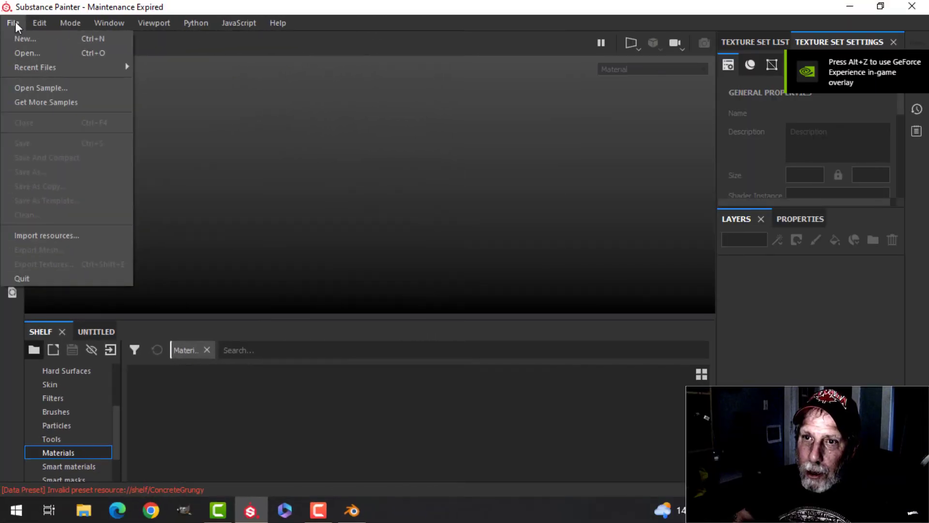
pyautogui.click(22, 40)
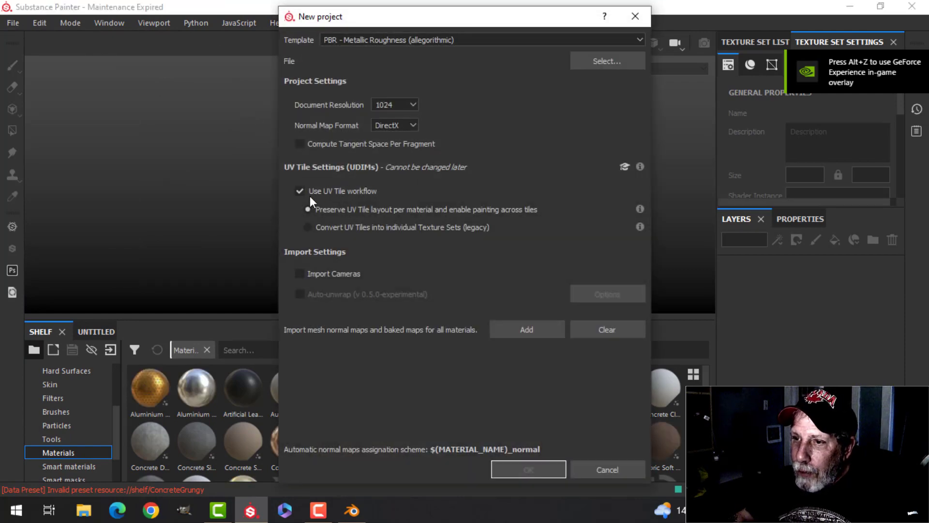
pyautogui.click(602, 62)
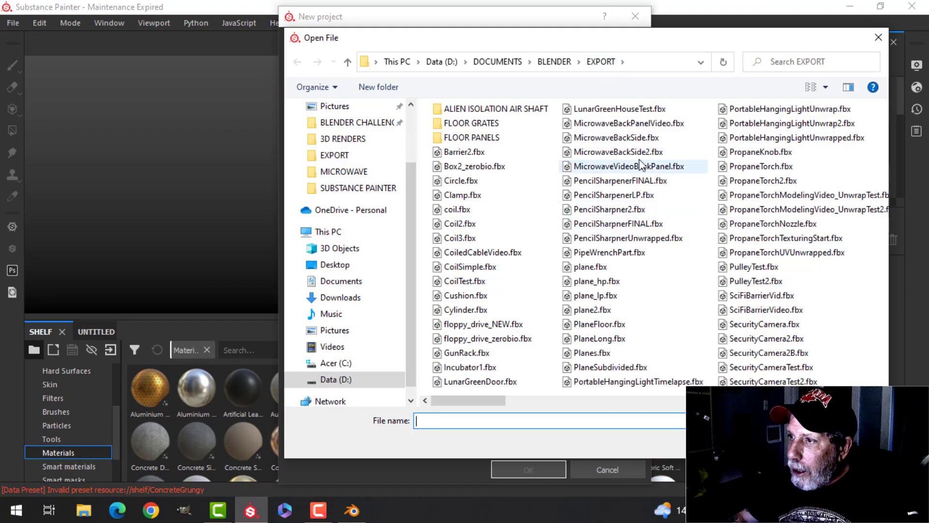
pyautogui.click(629, 123)
pyautogui.click(787, 442)
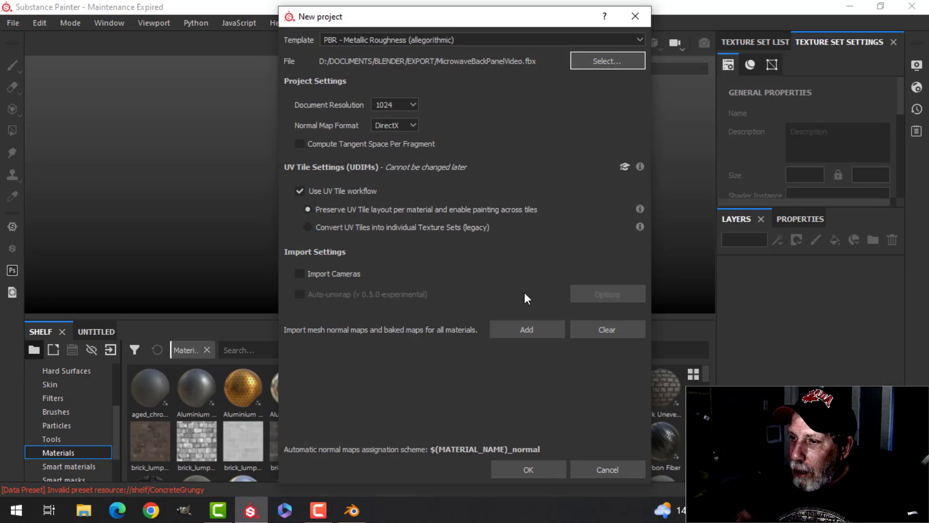
pyautogui.click(549, 464)
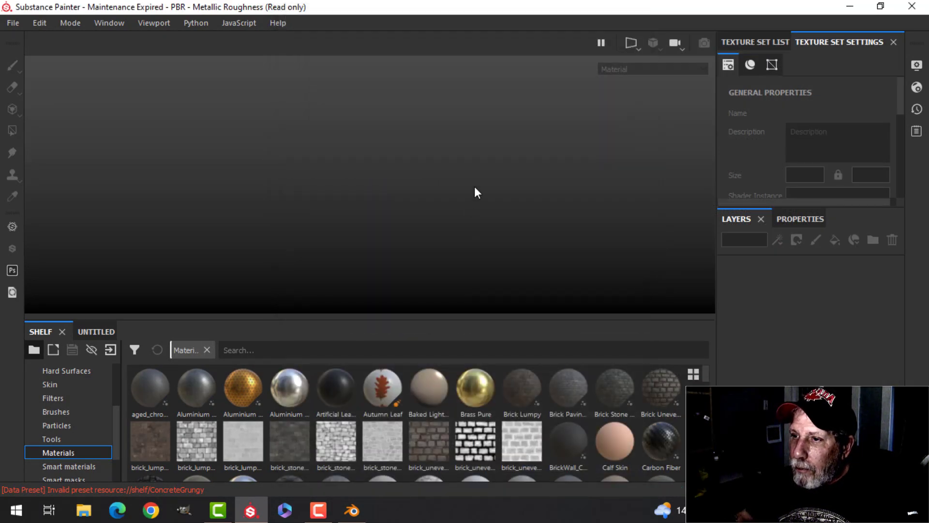
# Bake the mesh maps of the back panel at an output size of 2048, leaving out the ID map.
pyautogui.moveTo(512, 182)
pyautogui.keyDown('alt'); pyautogui.mouseDown()
pyautogui.moveTo(505, 191)
pyautogui.moveTo(288, 155)
pyautogui.moveTo(390, 179)
pyautogui.moveTo(356, 189)
pyautogui.moveTo(365, 192)
pyautogui.mouseUp(); pyautogui.keyUp('alt')
pyautogui.scroll(4, 356, 181)
pyautogui.moveTo(574, 164)
pyautogui.keyDown('shift'); pyautogui.mouseDown(button='right')
pyautogui.moveTo(498, 183)
pyautogui.moveTo(507, 183)
pyautogui.mouseUp(button='right'); pyautogui.keyUp('shift')
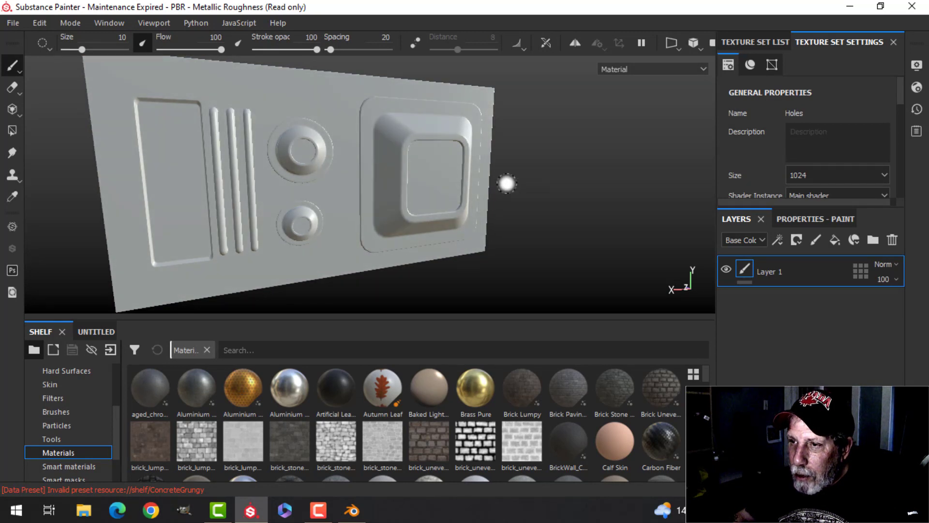
pyautogui.moveTo(532, 167)
pyautogui.keyDown('alt'); pyautogui.mouseDown()
pyautogui.moveTo(492, 187)
pyautogui.moveTo(494, 174)
pyautogui.moveTo(518, 170)
pyautogui.moveTo(511, 180)
pyautogui.mouseUp(); pyautogui.keyUp('alt')
pyautogui.scroll(-3, 495, 180)
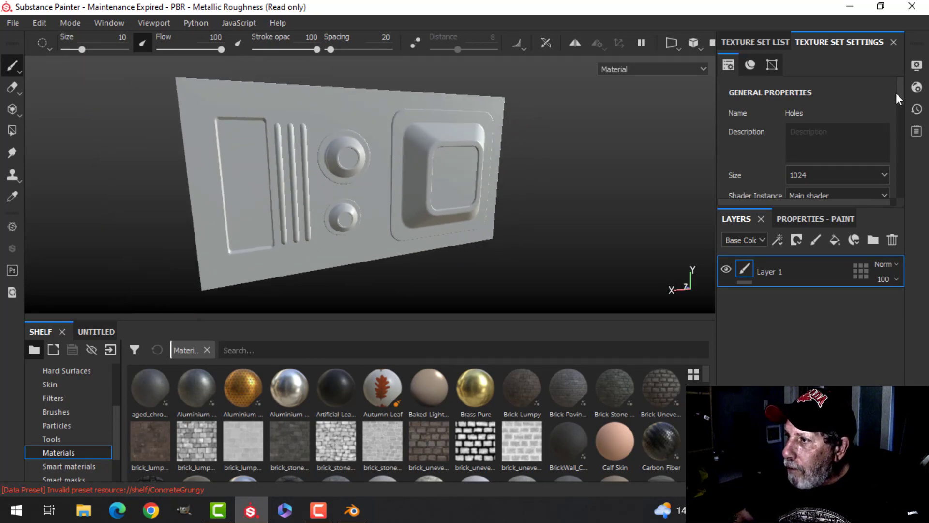
pyautogui.scroll(-5, 896, 102)
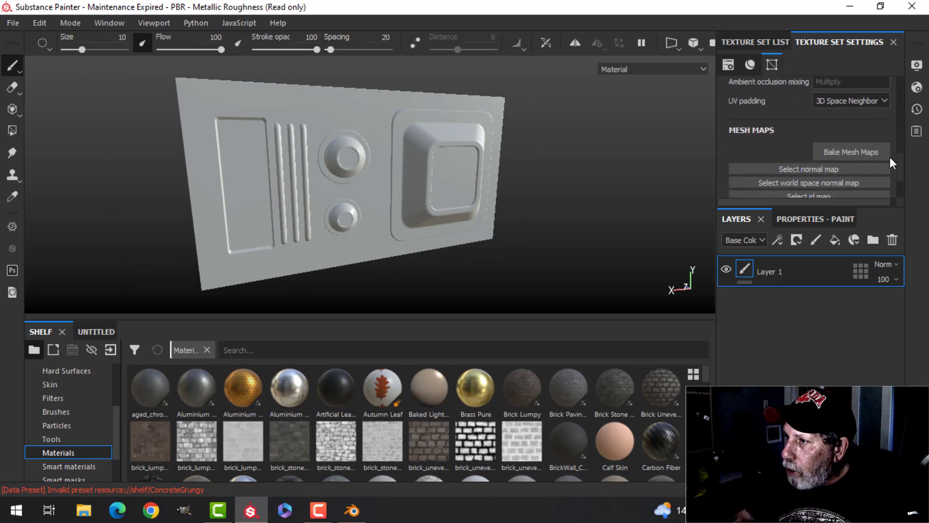
pyautogui.click(871, 152)
pyautogui.click(484, 63)
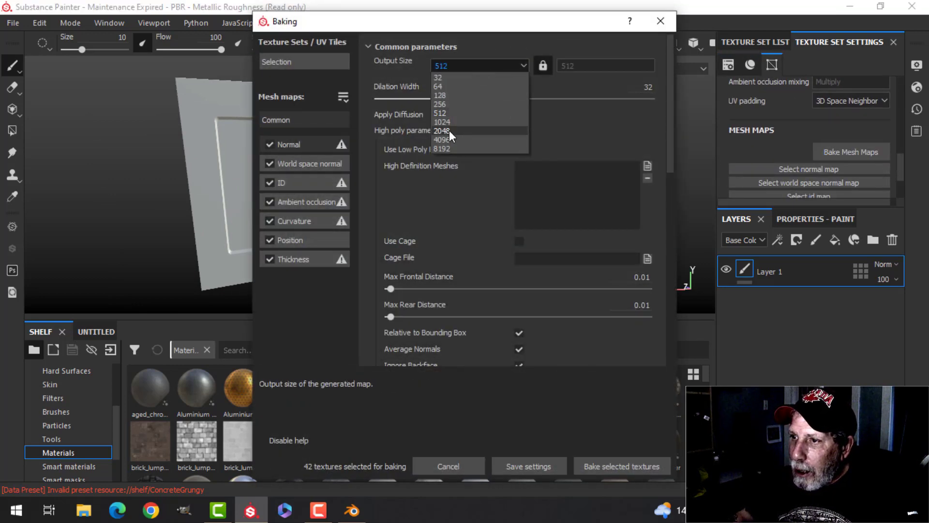
pyautogui.click(450, 129)
pyautogui.click(271, 182)
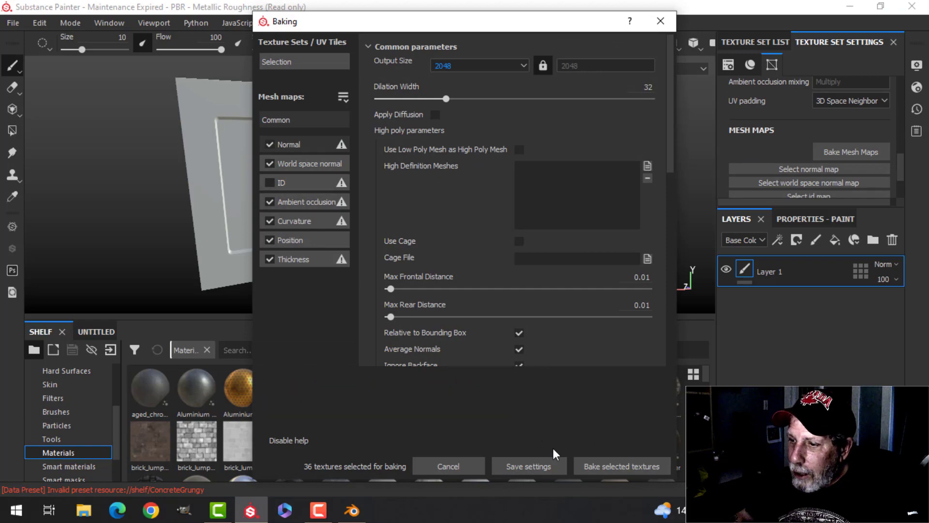
pyautogui.click(608, 467)
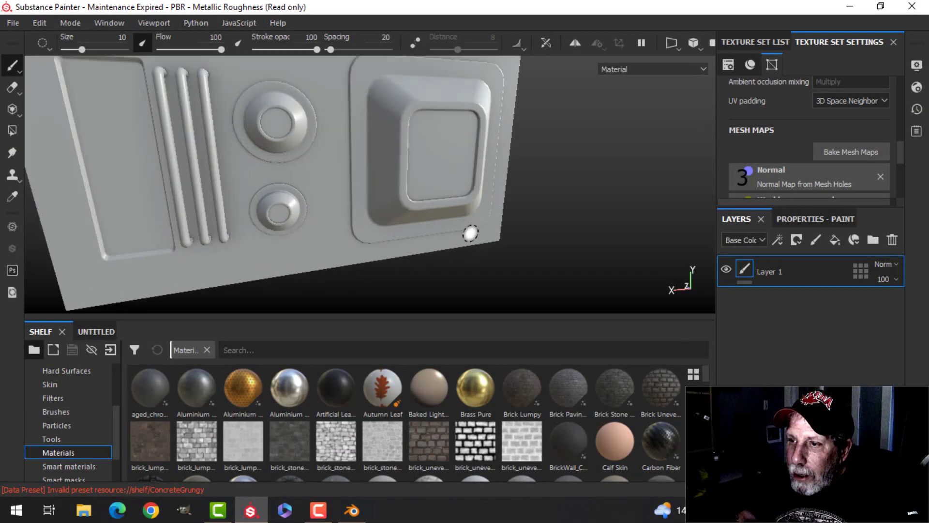
# Inspect the baked panel and briefly hide the Holes and Metal texture sets one at a time to see which parts each covers.
pyautogui.keyDown('alt'); pyautogui.moveTo(432, 218); pyautogui.dragTo(446, 219); pyautogui.keyUp('alt')
pyautogui.scroll(-3, 446, 219)
pyautogui.keyDown('alt'); pyautogui.moveTo(460, 212); pyautogui.dragTo(462, 231, button='middle'); pyautogui.keyUp('alt')
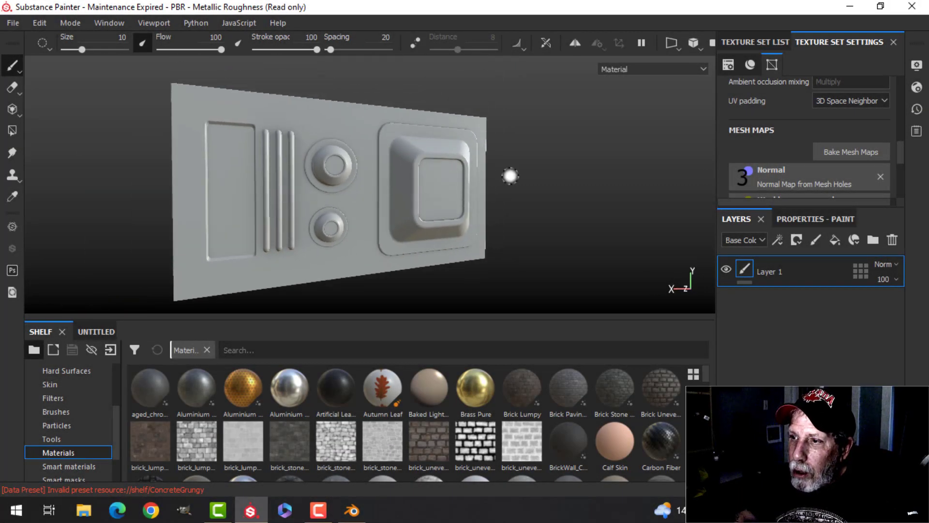
pyautogui.keyDown('alt'); pyautogui.moveTo(511, 177); pyautogui.dragTo(487, 190); pyautogui.keyUp('alt')
pyautogui.click(754, 49)
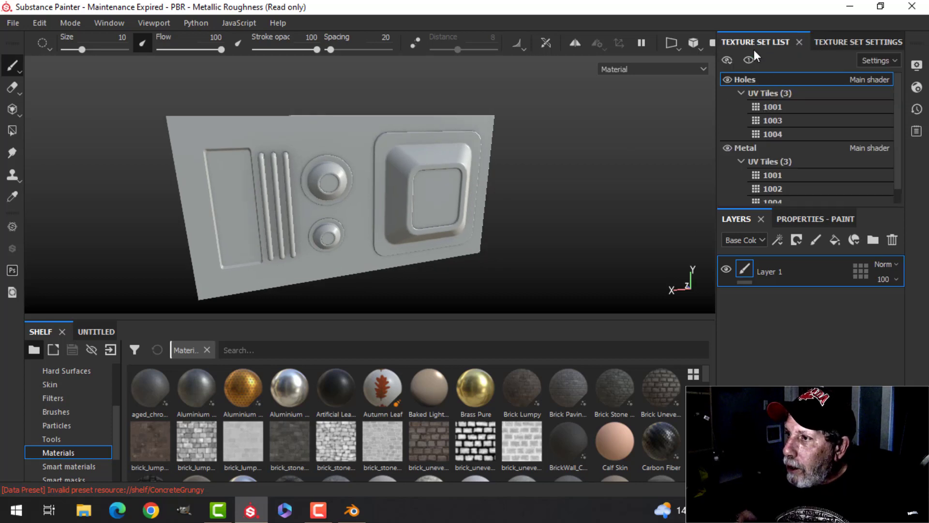
pyautogui.click(727, 78)
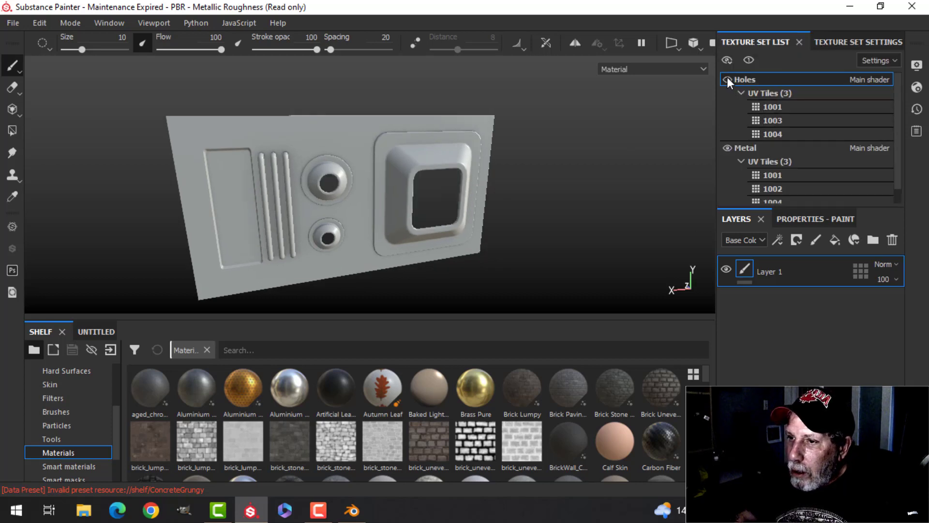
pyautogui.click(727, 78)
pyautogui.click(726, 148)
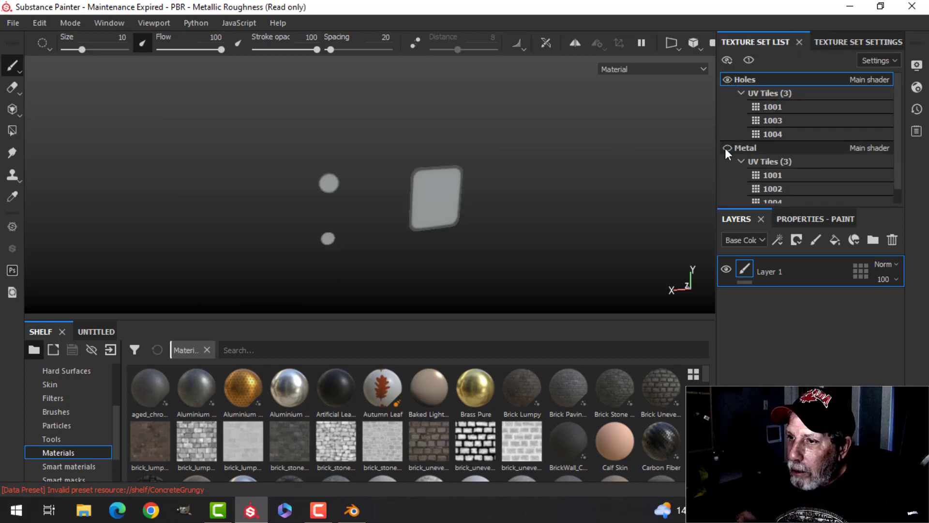
pyautogui.click(726, 148)
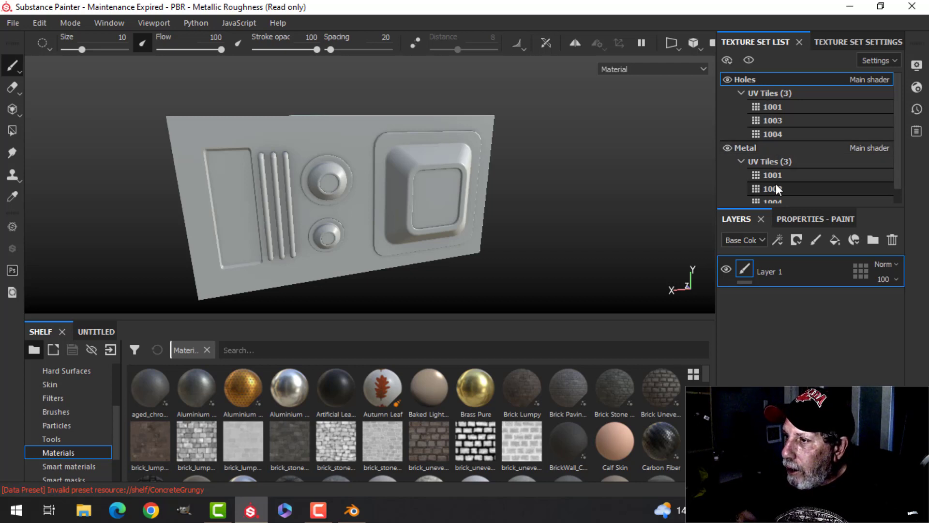
# In the Metal texture set, replace the default paint layer with a fill layer and disable its normal and height channels.
pyautogui.click(765, 147)
pyautogui.click(892, 240)
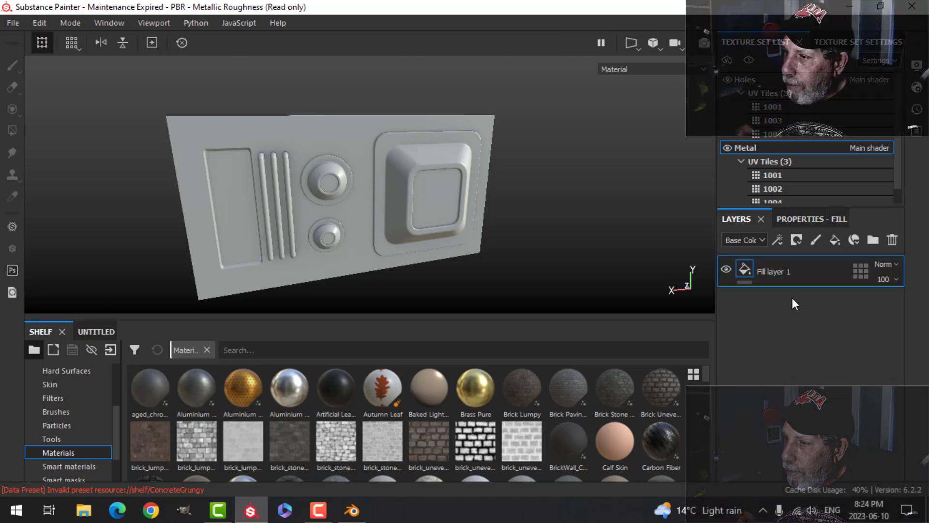
pyautogui.scroll(-4, 797, 399)
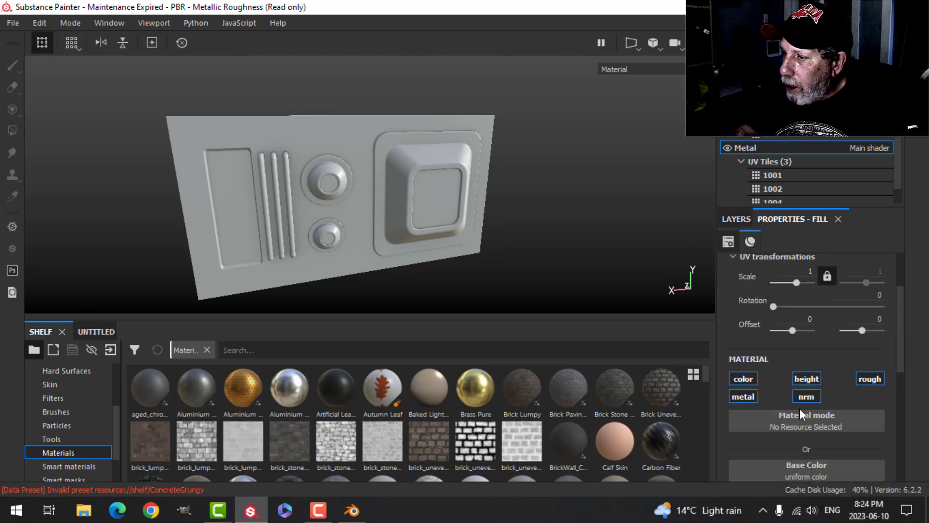
pyautogui.click(806, 397)
pyautogui.scroll(-3, 855, 403)
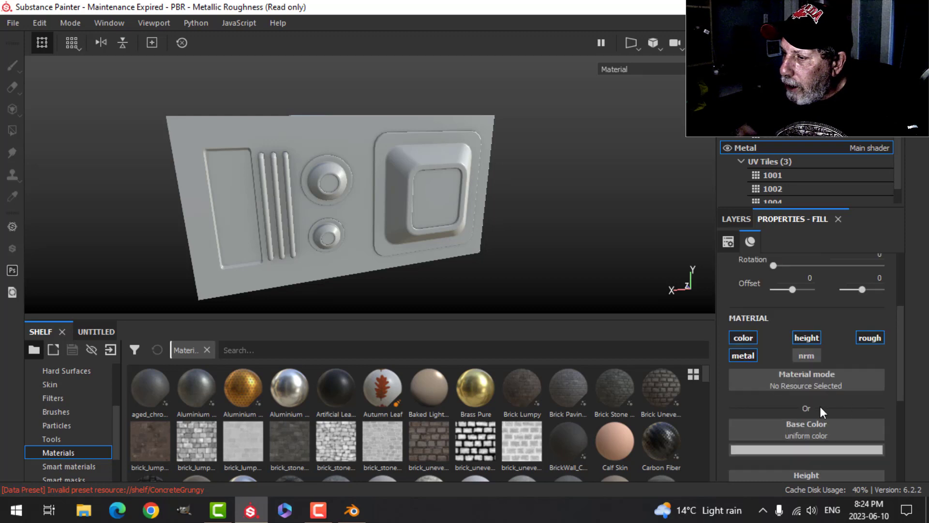
pyautogui.click(807, 296)
pyautogui.scroll(-2, 825, 401)
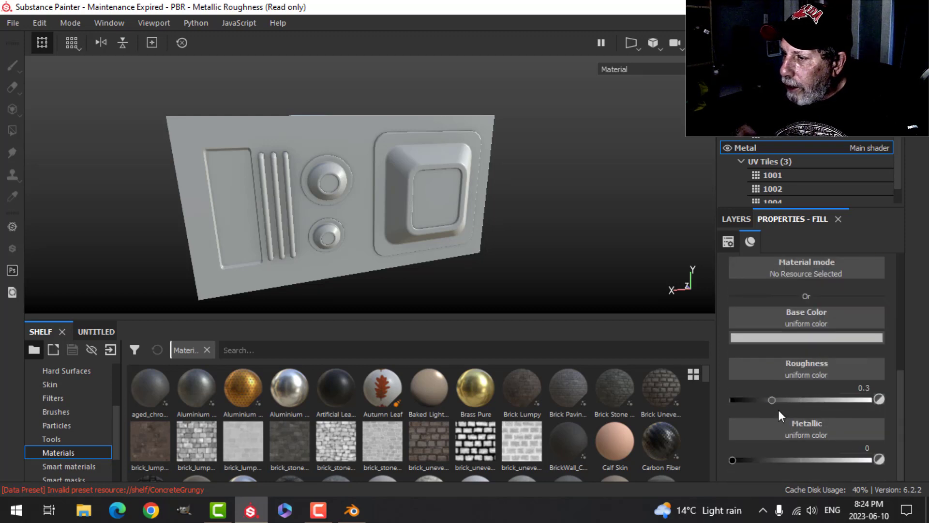
# Lower the fill layer's roughness to about 0.22 and raise its metallic value.
pyautogui.moveTo(772, 400); pyautogui.dragTo(763, 400)
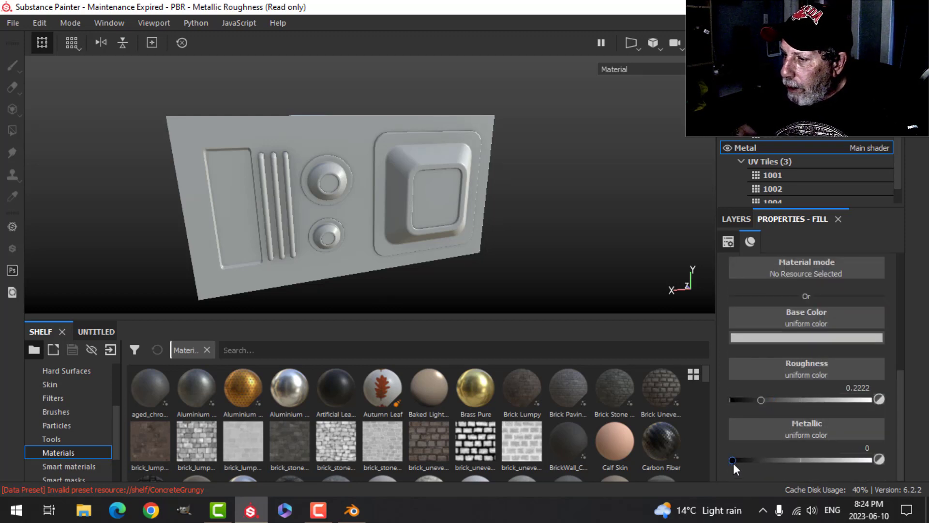
pyautogui.moveTo(733, 461); pyautogui.dragTo(761, 460)
pyautogui.scroll(4, 769, 283)
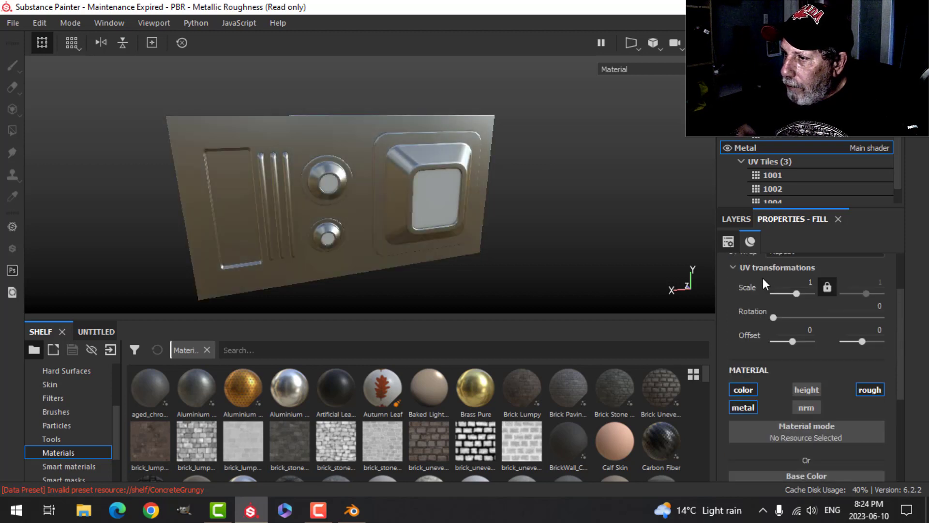
# Add a filter to the fill layer and assign MatFinish Rough to it.
pyautogui.click(742, 219)
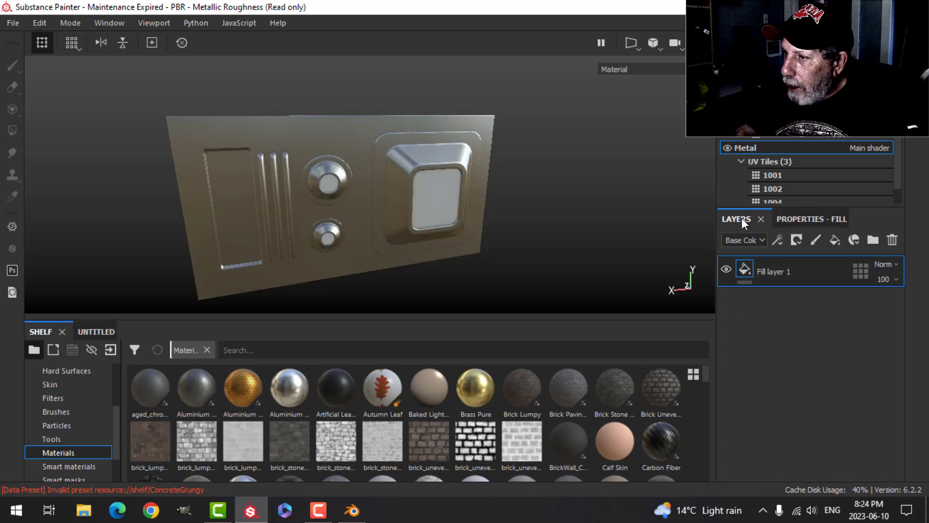
pyautogui.rightClick(744, 269)
pyautogui.click(788, 363)
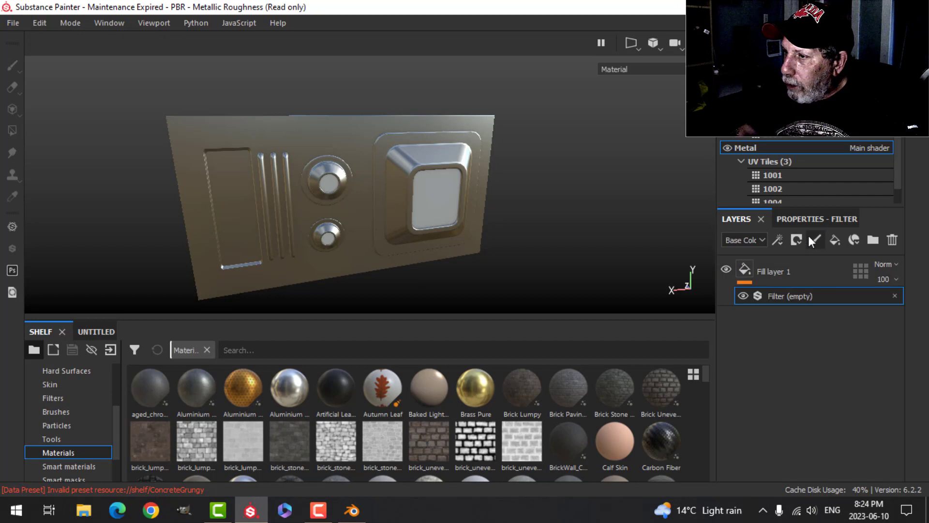
pyautogui.click(806, 221)
pyautogui.click(811, 284)
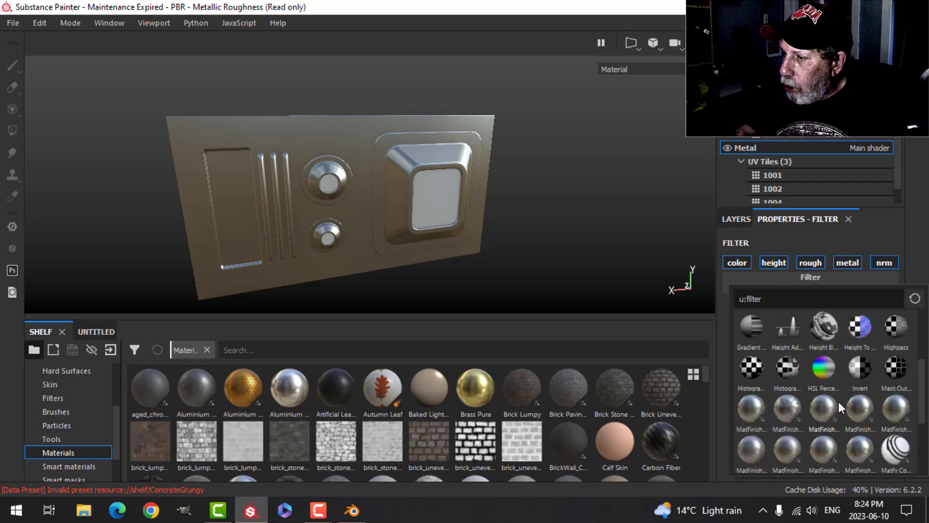
pyautogui.click(860, 450)
pyautogui.scroll(2, 547, 254)
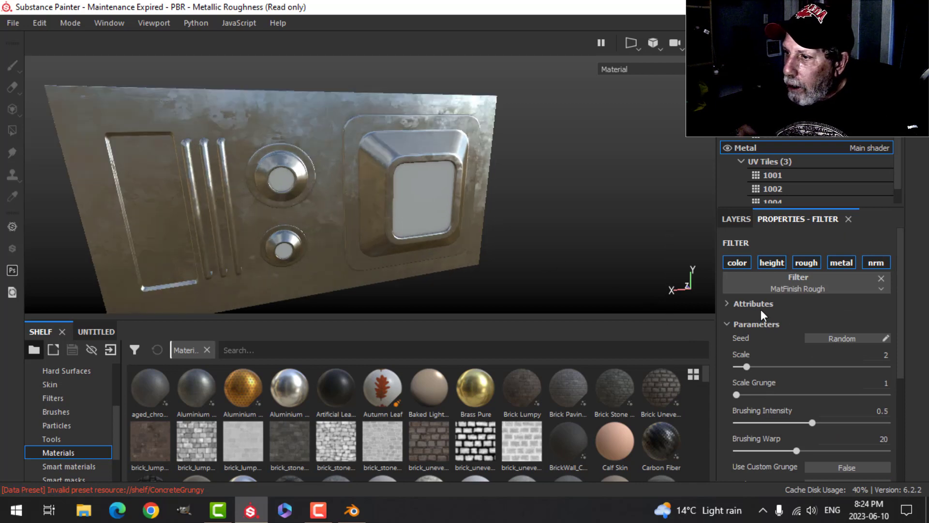
# Set the MatFinish Rough filter's Scale Grunge to 6 and Brushing Intensity to 0.21.
pyautogui.click(736, 219)
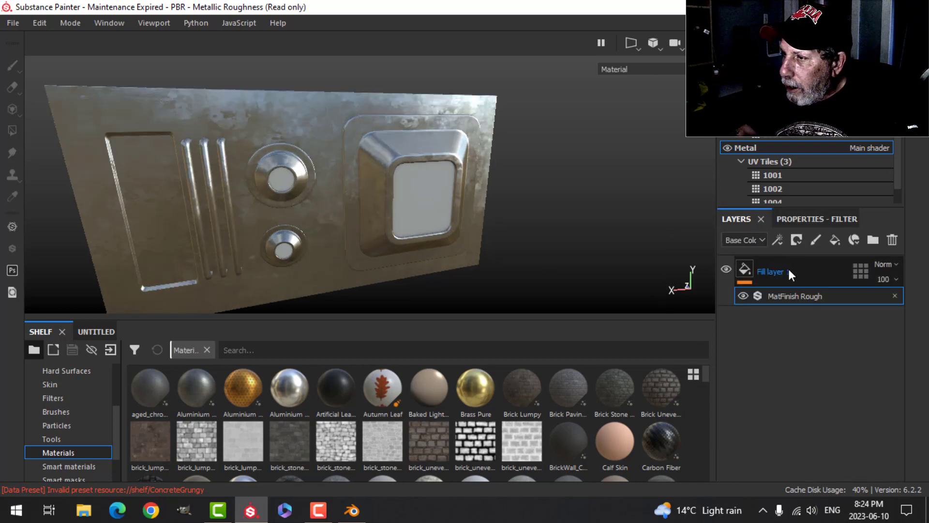
pyautogui.click(799, 219)
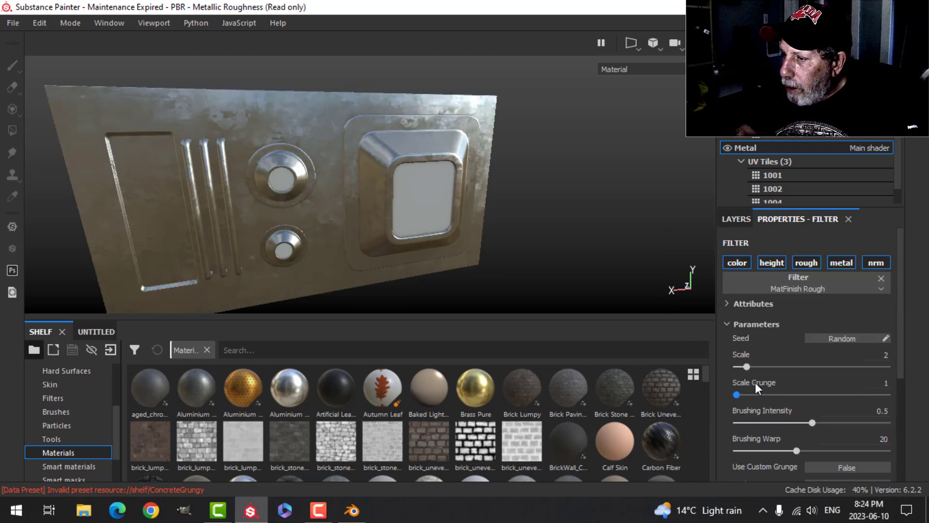
pyautogui.moveTo(742, 392)
pyautogui.mouseDown()
pyautogui.moveTo(799, 391)
pyautogui.moveTo(787, 391)
pyautogui.mouseUp()
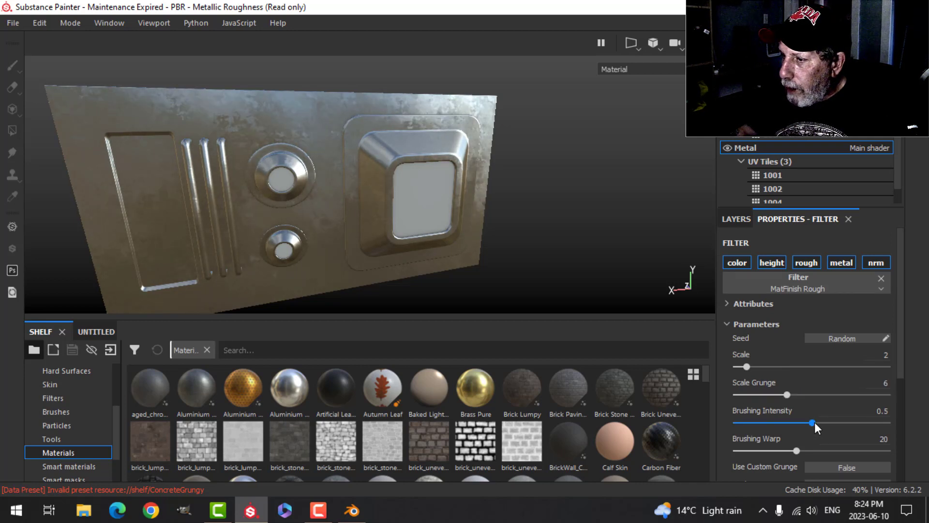
pyautogui.moveTo(814, 422); pyautogui.dragTo(768, 419)
pyautogui.moveTo(530, 300)
pyautogui.keyDown('alt'); pyautogui.mouseDown()
pyautogui.moveTo(492, 251)
pyautogui.moveTo(524, 259)
pyautogui.moveTo(495, 237)
pyautogui.moveTo(502, 230)
pyautogui.moveTo(492, 215)
pyautogui.moveTo(493, 229)
pyautogui.mouseUp(); pyautogui.keyUp('alt')
pyautogui.scroll(-3, 524, 257)
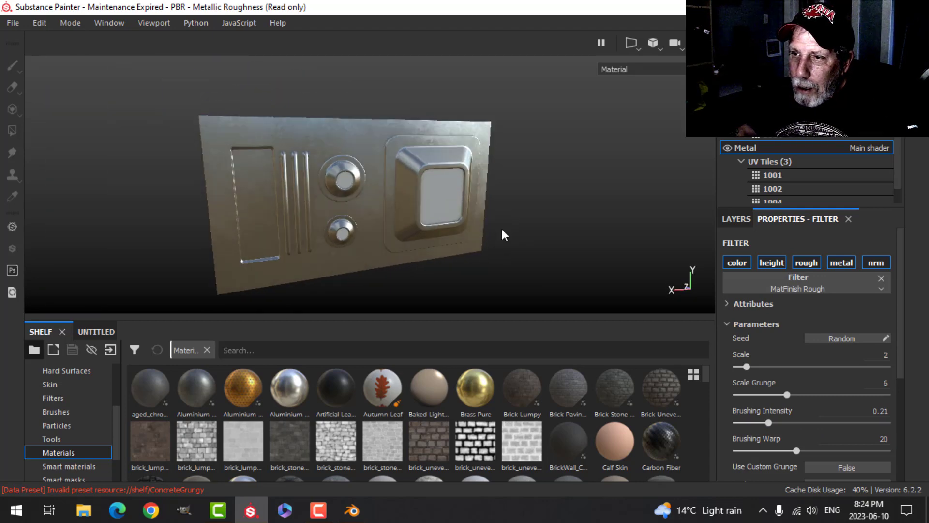
pyautogui.scroll(3, 502, 230)
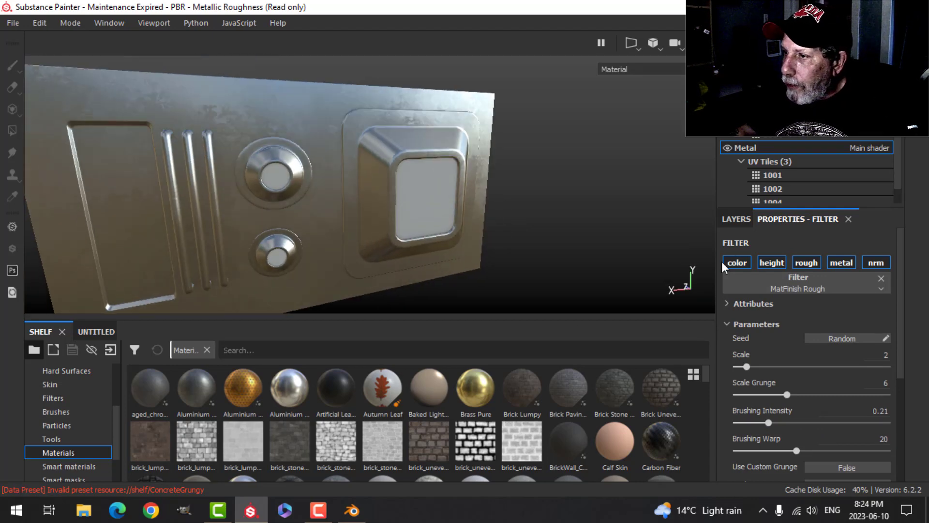
# Rename the fill layer as Metal and add a new fill layer above it.
pyautogui.click(726, 219)
pyautogui.click(746, 266)
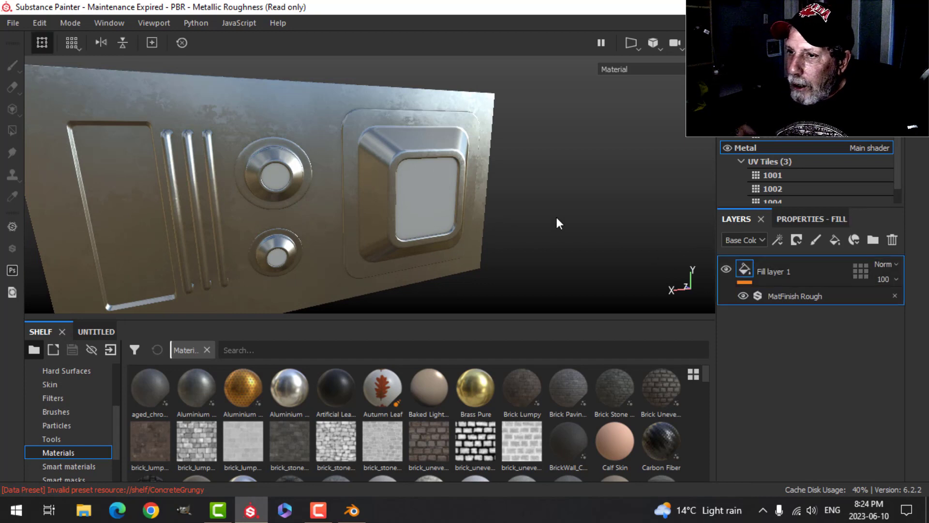
pyautogui.keyDown('alt'); pyautogui.moveTo(555, 215); pyautogui.dragTo(517, 211); pyautogui.keyUp('alt')
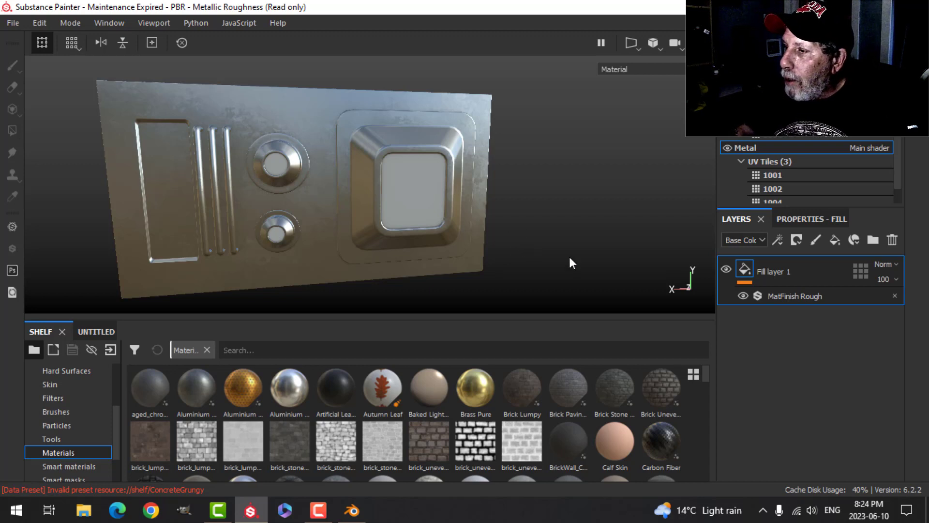
pyautogui.doubleClick(774, 273)
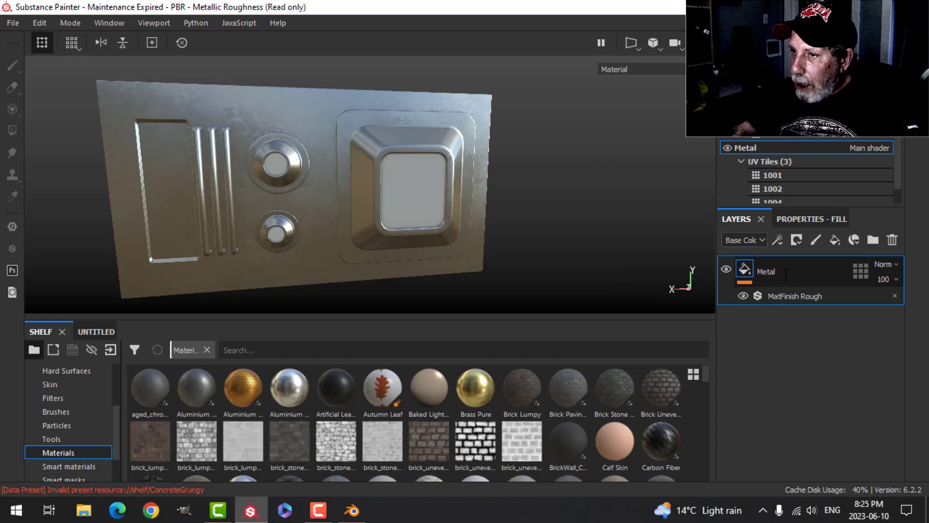
pyautogui.click(836, 240)
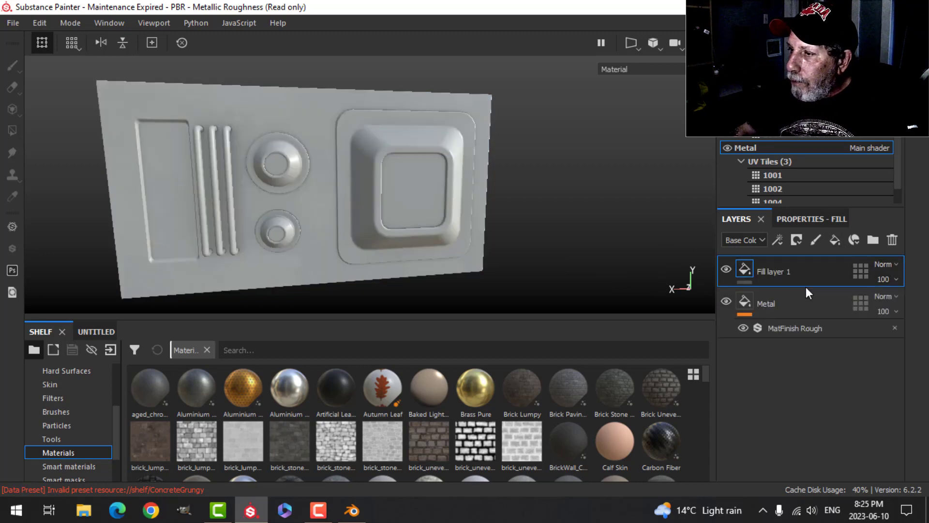
# Rename the new fill layer above Metal as Holes In Metal.
pyautogui.doubleClick(780, 270)
pyautogui.write('Hole')
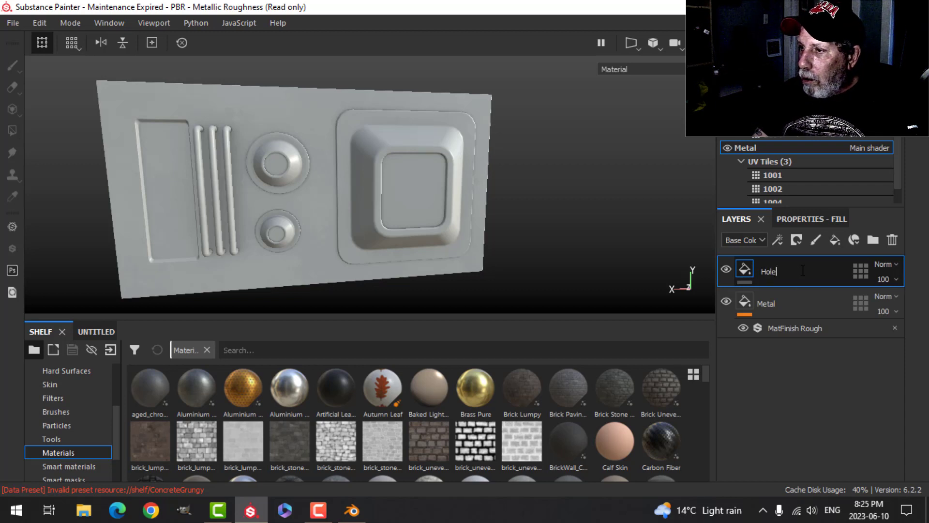
pyautogui.write('s In Metal')
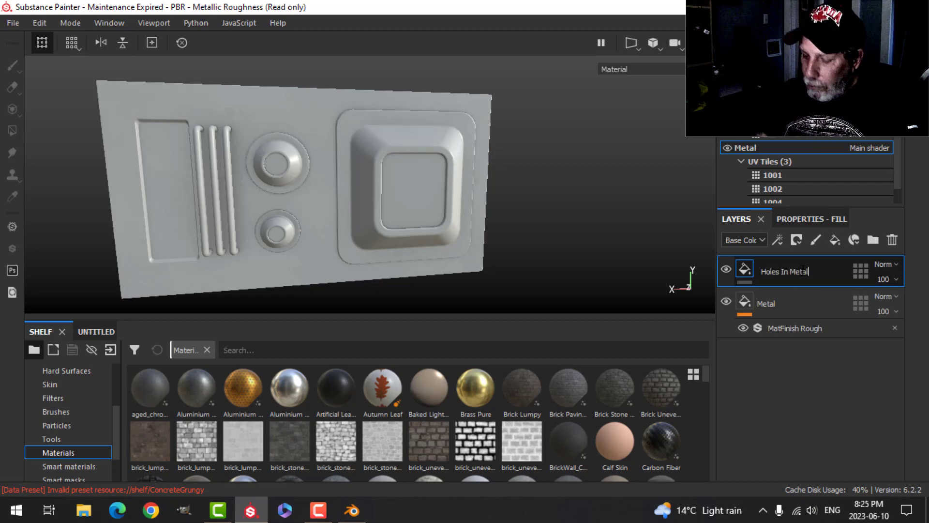
pyautogui.press('Return')
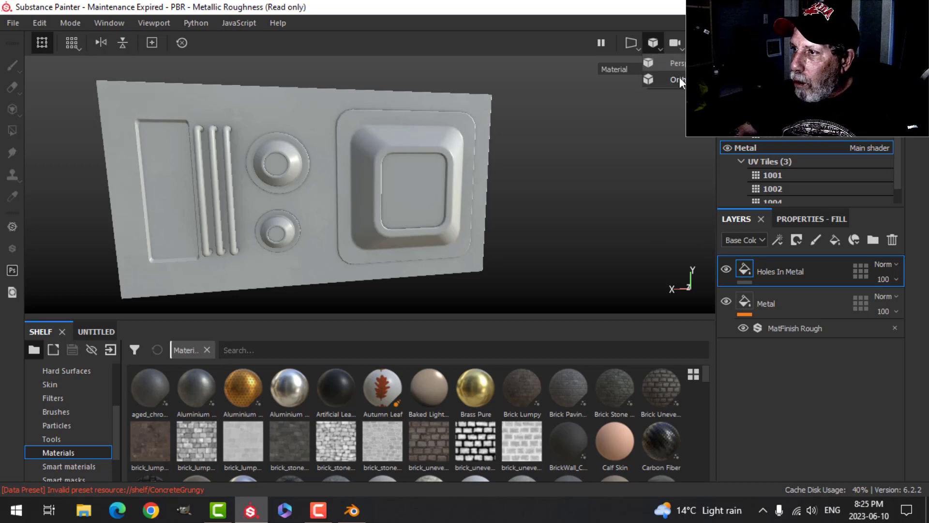
# Switch the viewport to an orthographic view and frame the front of the panel around its recess, slots and round bosses.
pyautogui.keyDown('alt'); pyautogui.moveTo(679, 77); pyautogui.dragTo(537, 182); pyautogui.keyUp('alt')
pyautogui.scroll(3, 375, 204)
pyautogui.keyDown('alt'); pyautogui.moveTo(307, 196); pyautogui.dragTo(527, 209, button='middle'); pyautogui.keyUp('alt')
pyautogui.moveTo(414, 206)
pyautogui.keyDown('alt'); pyautogui.mouseDown(button='middle')
pyautogui.moveTo(432, 189)
pyautogui.moveTo(418, 194)
pyautogui.mouseUp(button='middle'); pyautogui.keyUp('alt')
pyautogui.scroll(-1, 413, 199)
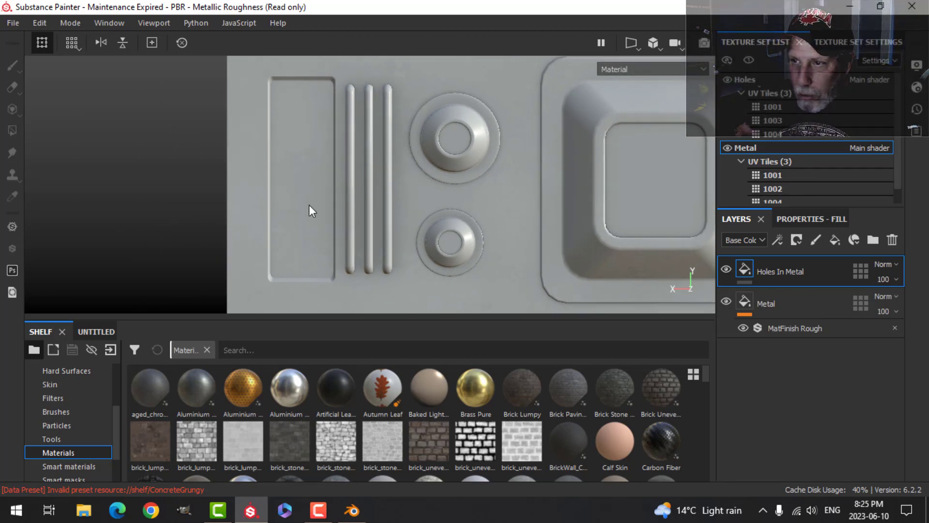
# Change the main shader to pbr-metal-rough-with-alpha-blending and close the shader settings.
pyautogui.click(917, 89)
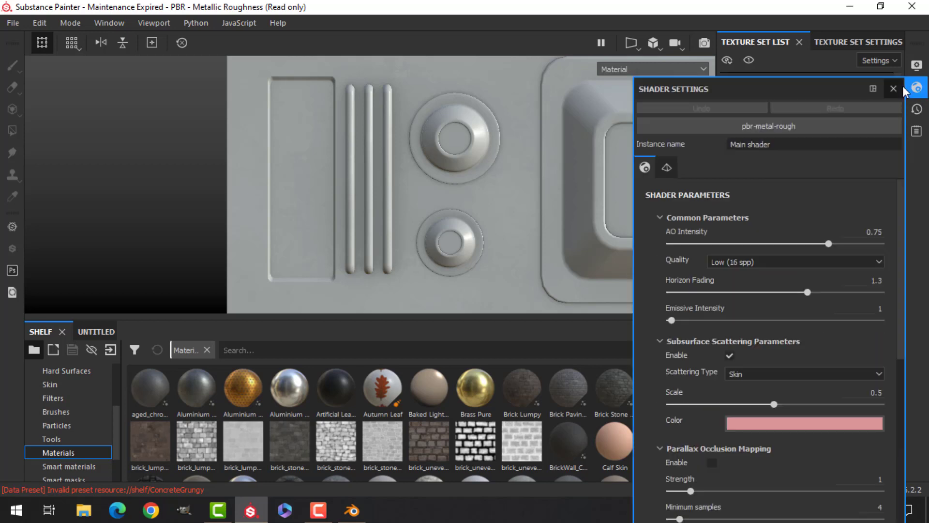
pyautogui.click(786, 126)
pyautogui.moveTo(785, 256)
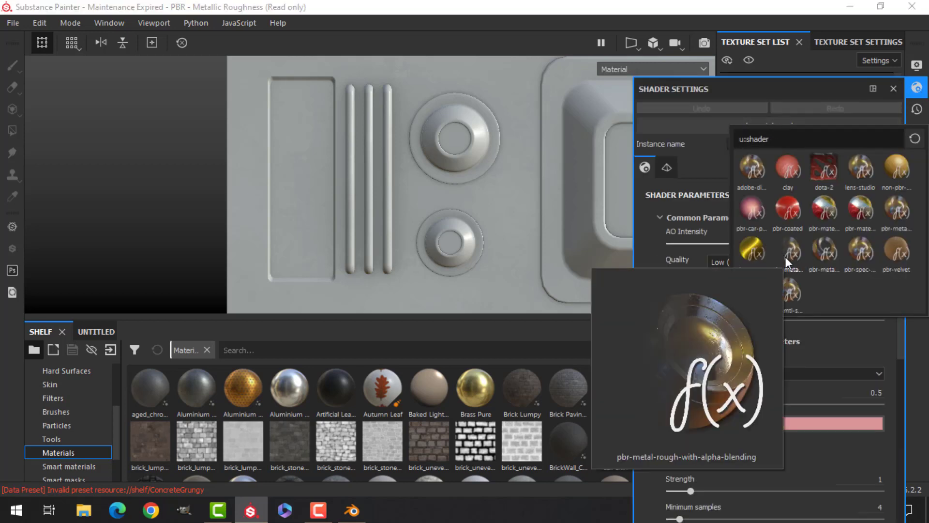
pyautogui.click(785, 257)
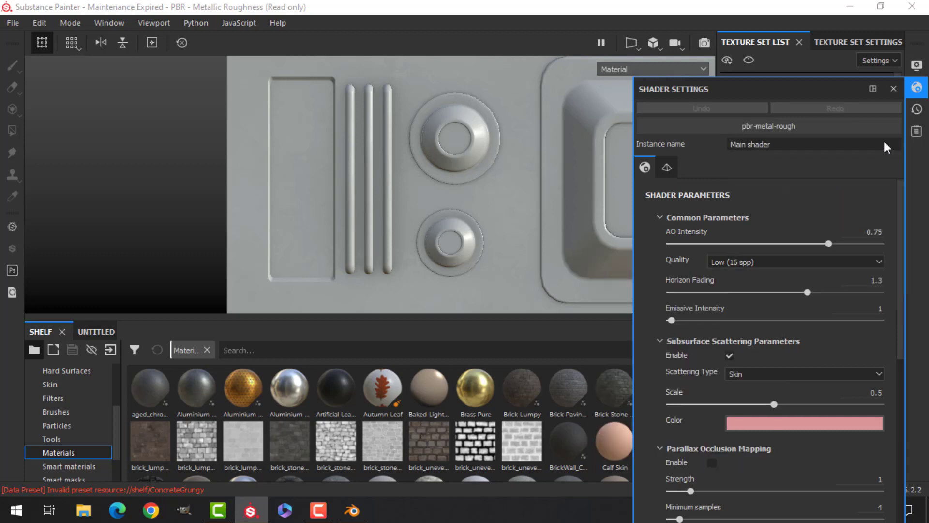
pyautogui.click(894, 89)
# Add an Opacity channel to the Metal texture set.
pyautogui.click(858, 42)
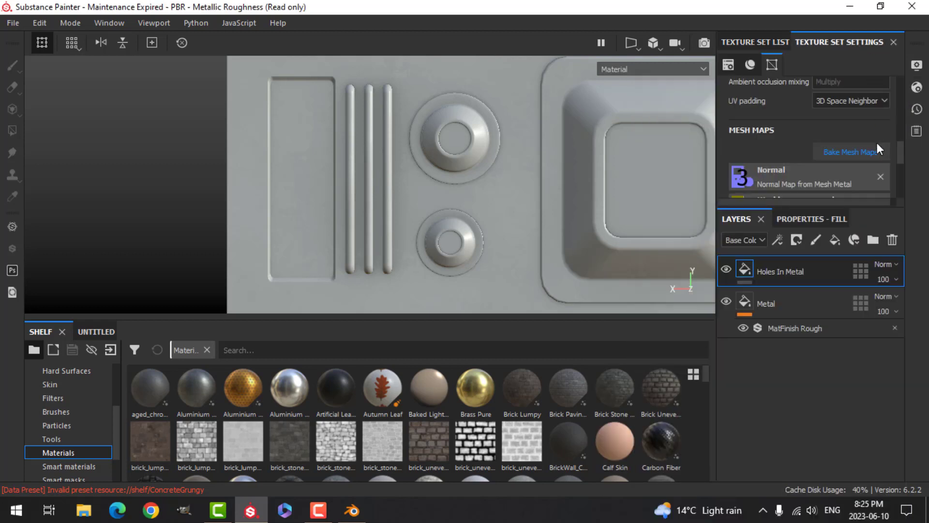
pyautogui.moveTo(902, 151); pyautogui.dragTo(901, 124)
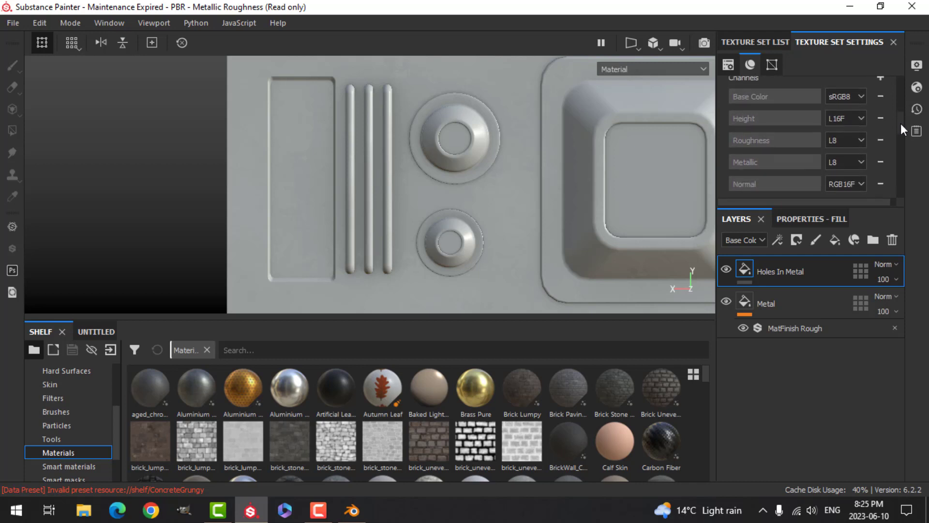
pyautogui.click(881, 78)
pyautogui.click(870, 221)
# Enable opacity on the Holes In Metal layer, set it to 0, and add a black mask to the layer.
pyautogui.click(807, 218)
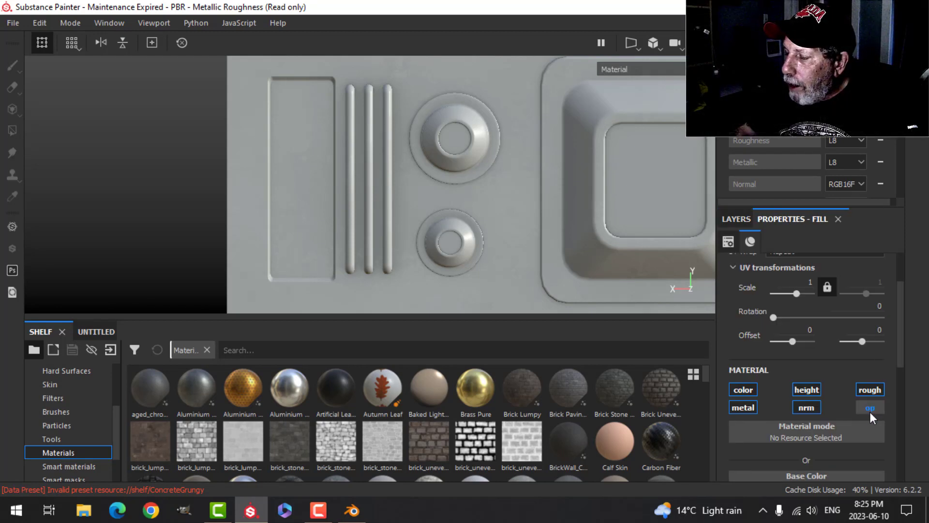
pyautogui.moveTo(905, 332); pyautogui.dragTo(717, 458)
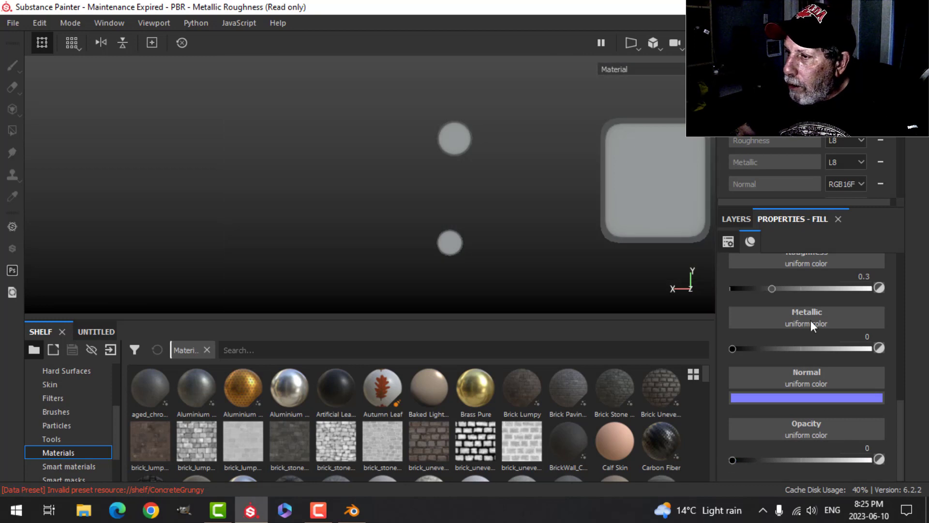
pyautogui.click(735, 219)
pyautogui.click(796, 240)
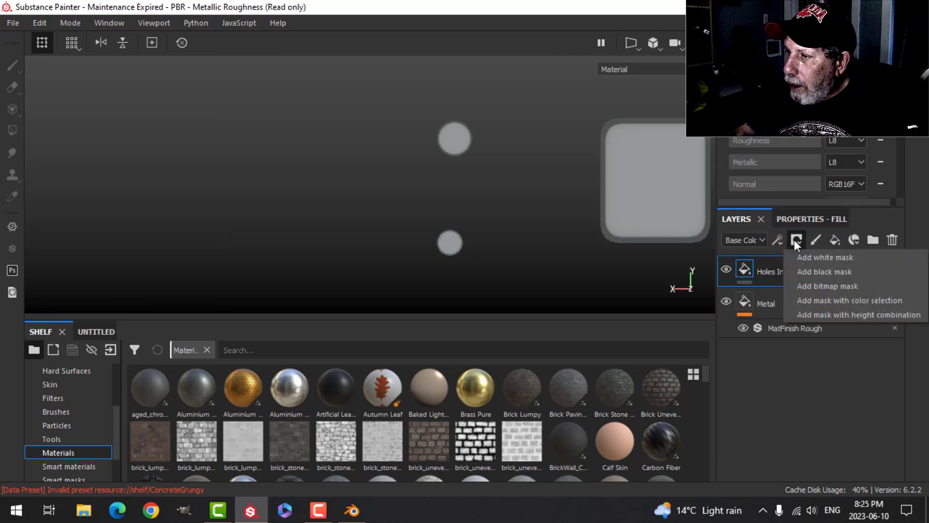
pyautogui.click(806, 271)
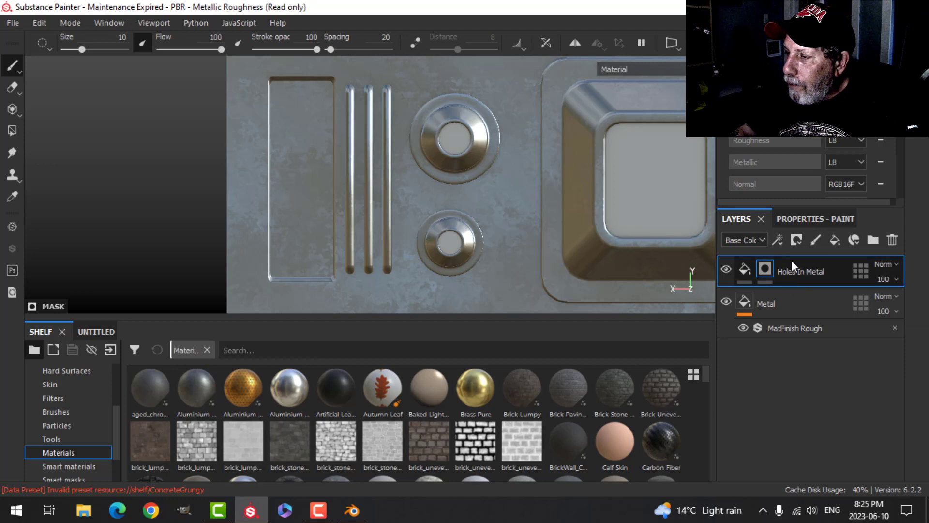
# Set the Holes In Metal fill's metallic to 1 and its roughness to about 0.24.
pyautogui.click(751, 266)
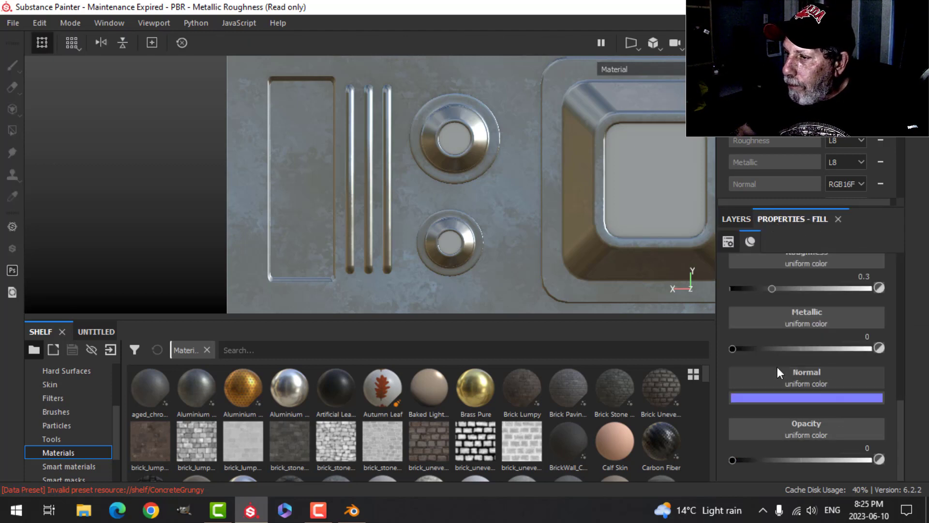
pyautogui.scroll(2, 817, 317)
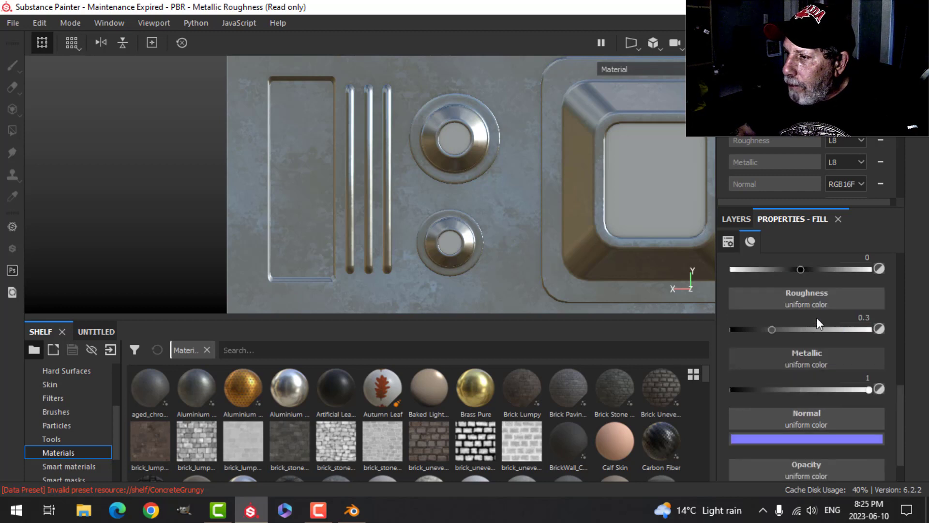
pyautogui.moveTo(773, 370); pyautogui.dragTo(762, 368)
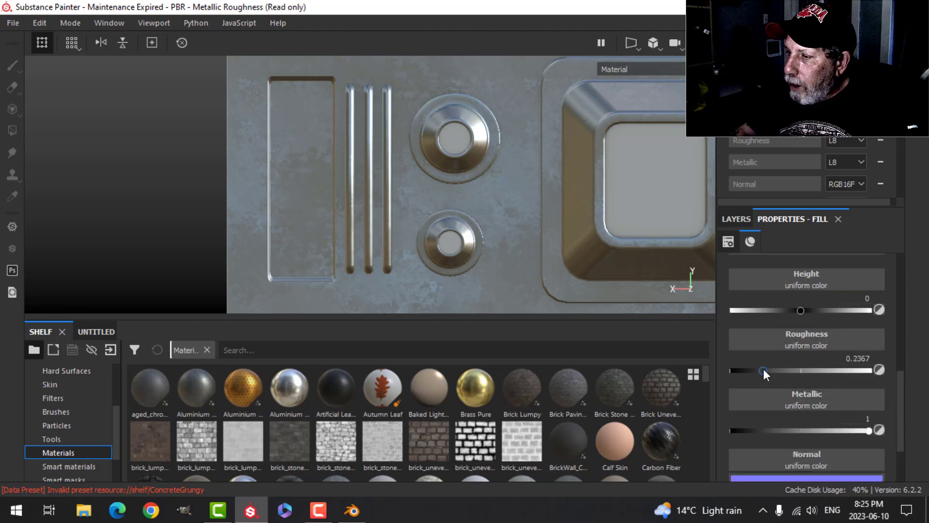
# Turn off the color and normal channels of the Holes In Metal fill and set its height to about -0.55.
pyautogui.scroll(1, 845, 350)
pyautogui.scroll(2, 832, 329)
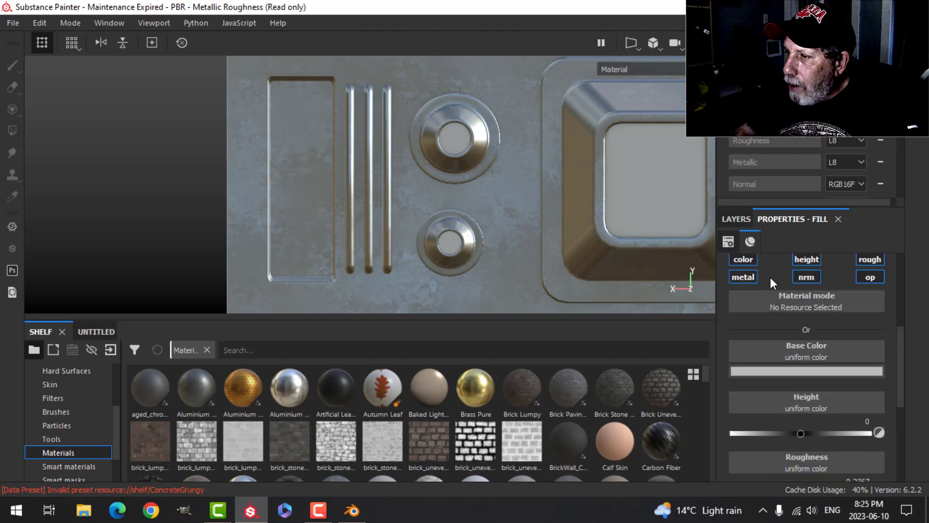
pyautogui.click(746, 258)
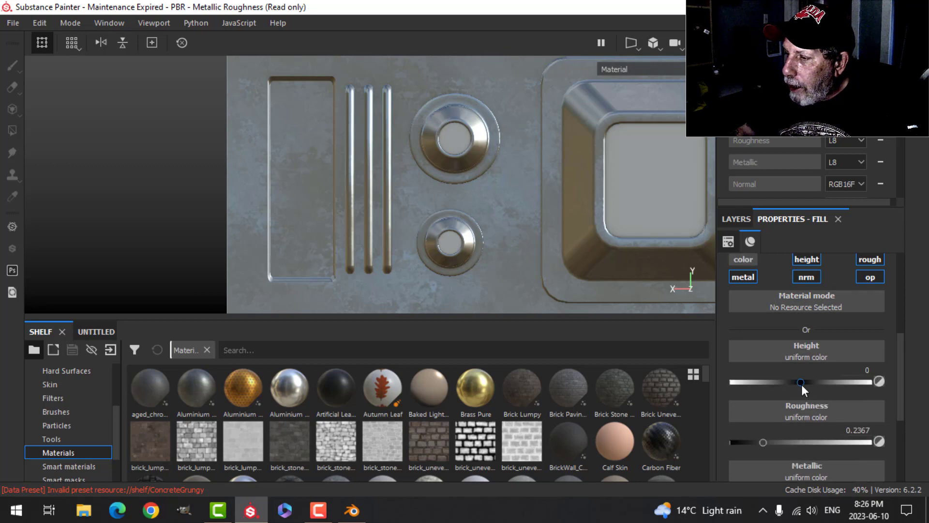
pyautogui.moveTo(801, 382); pyautogui.dragTo(762, 381)
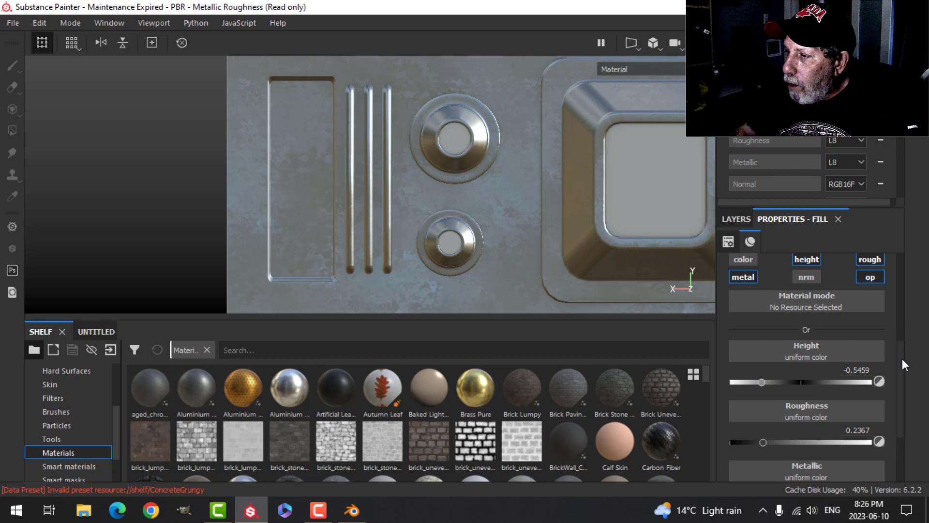
pyautogui.scroll(3, 901, 353)
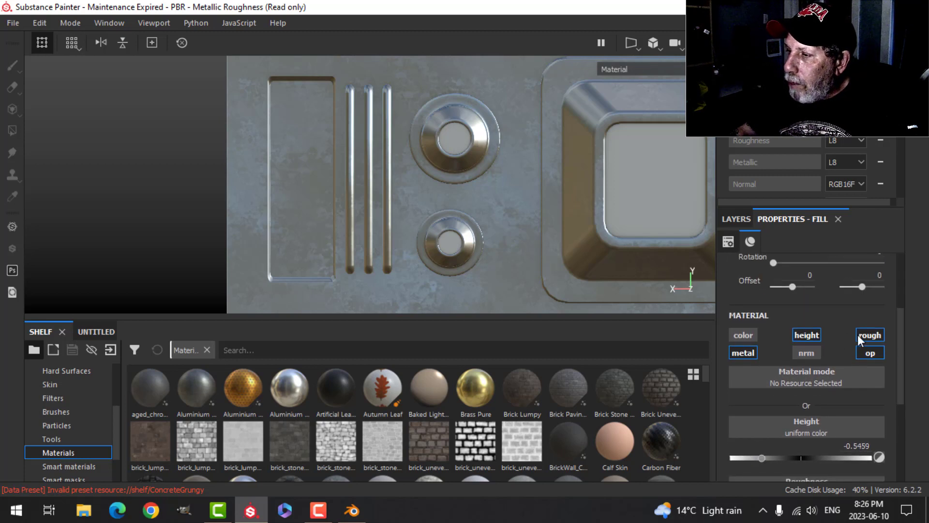
pyautogui.scroll(1, 901, 354)
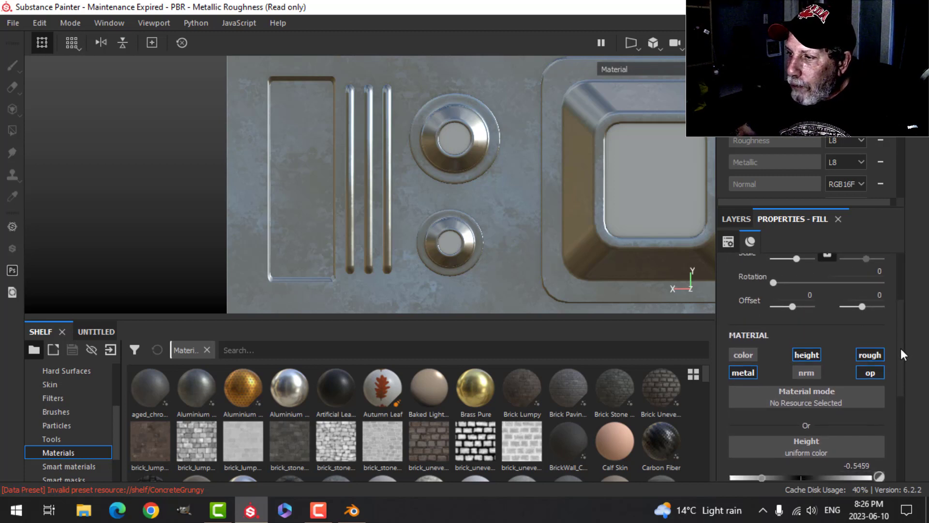
# Select the Holes In Metal mask, search the alphas for "circle" and choose the Shape Border Circle alpha for the brush.
pyautogui.click(741, 220)
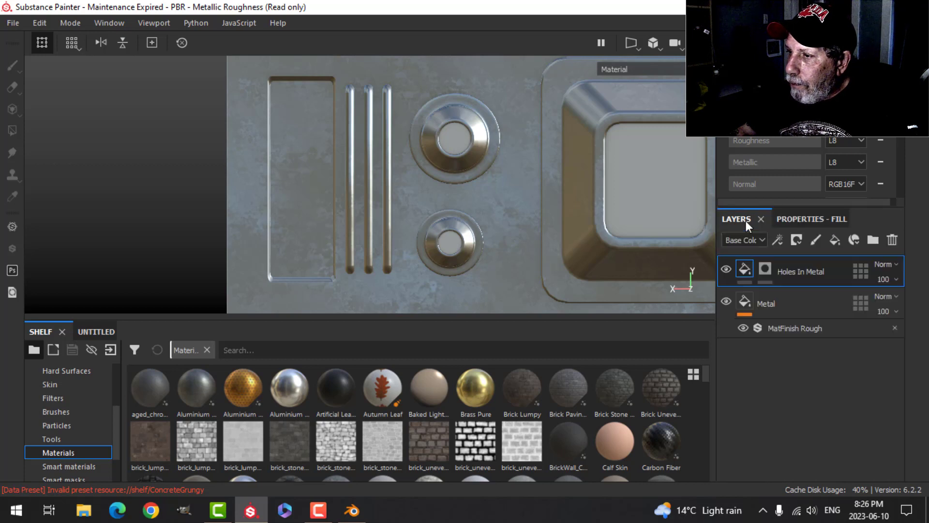
pyautogui.click(772, 268)
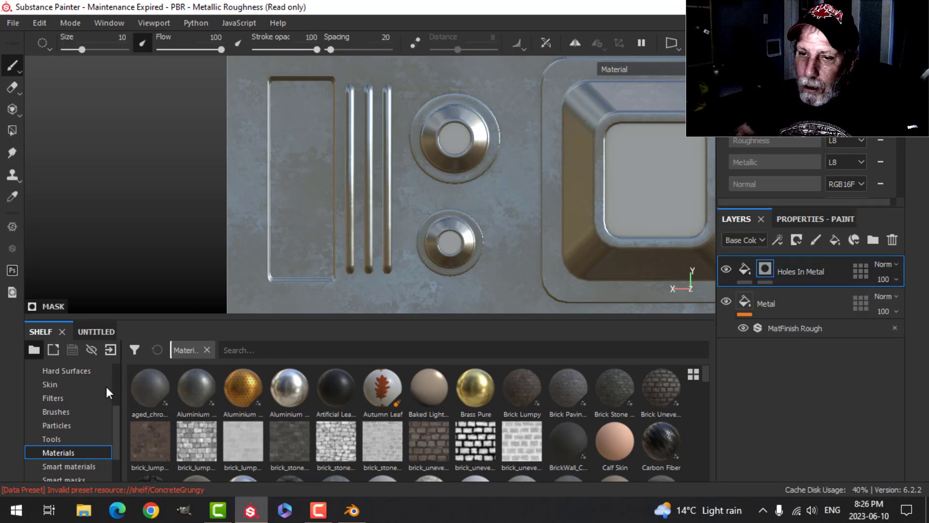
pyautogui.scroll(3, 49, 406)
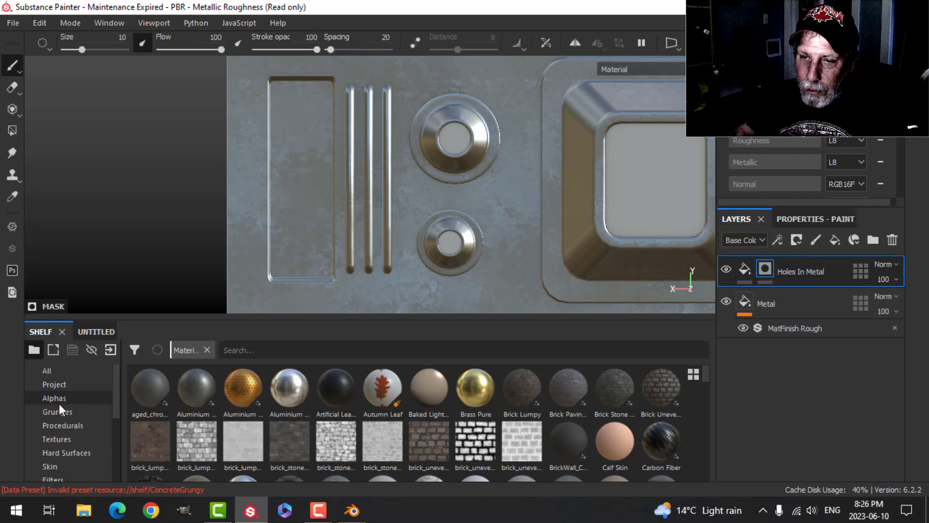
pyautogui.click(57, 399)
pyautogui.click(264, 352)
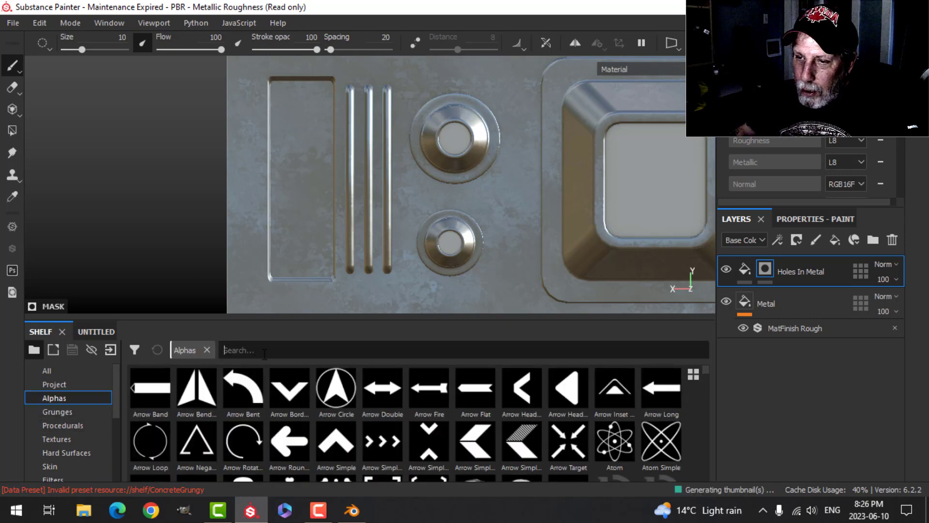
pyautogui.write('circle')
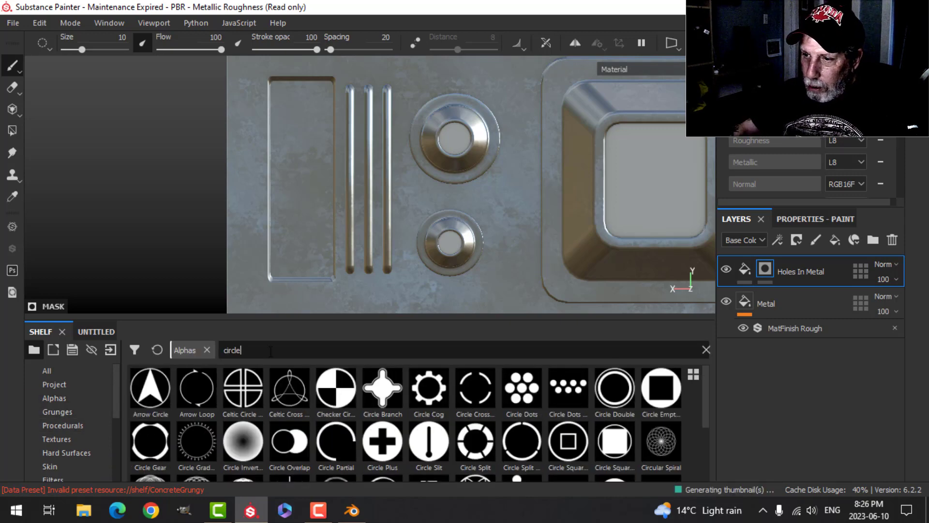
pyautogui.scroll(-2, 514, 451)
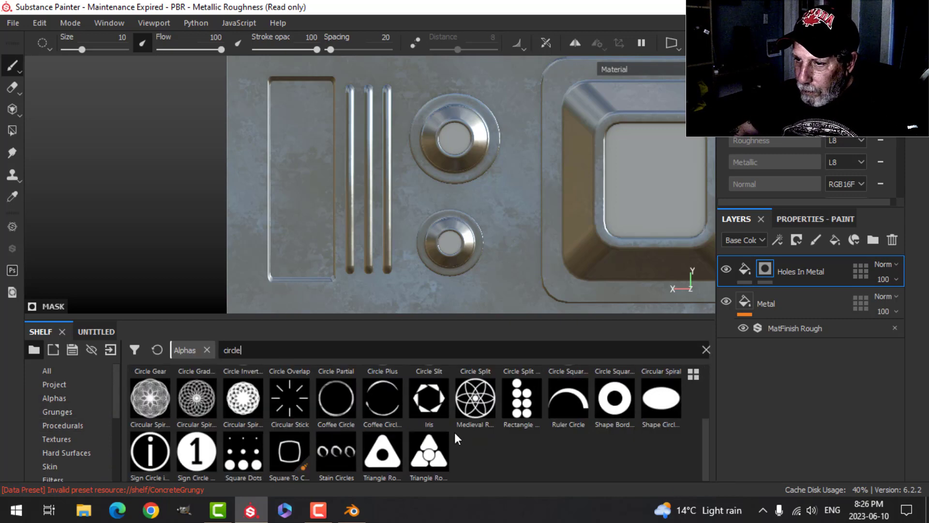
pyautogui.click(621, 410)
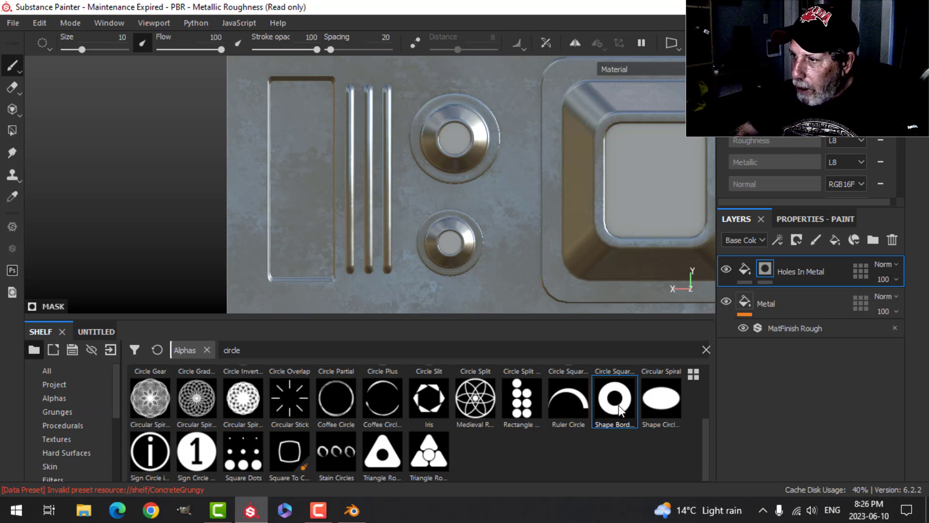
# Set the Shape Border Circle alpha's Border Width to 1 in the paint brush properties.
pyautogui.click(798, 216)
pyautogui.scroll(-3, 823, 426)
pyautogui.scroll(-8, 823, 430)
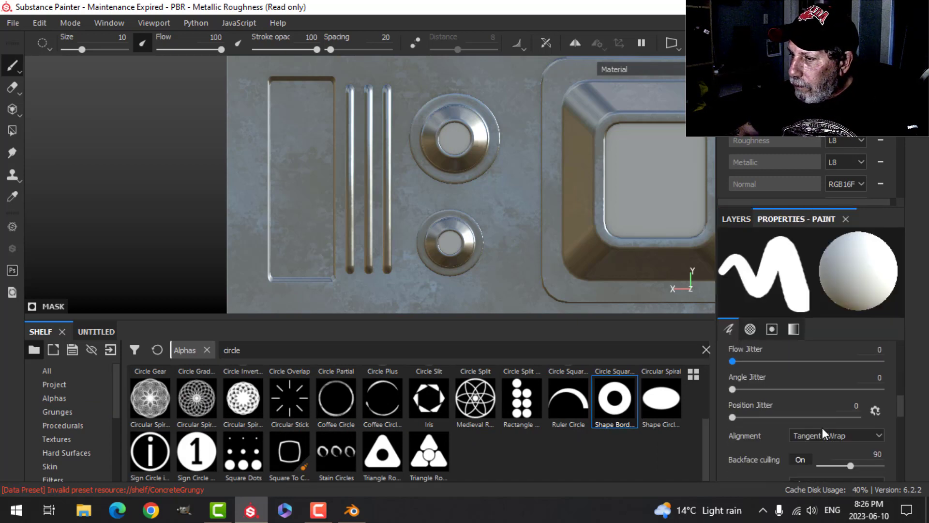
pyautogui.scroll(-1, 823, 426)
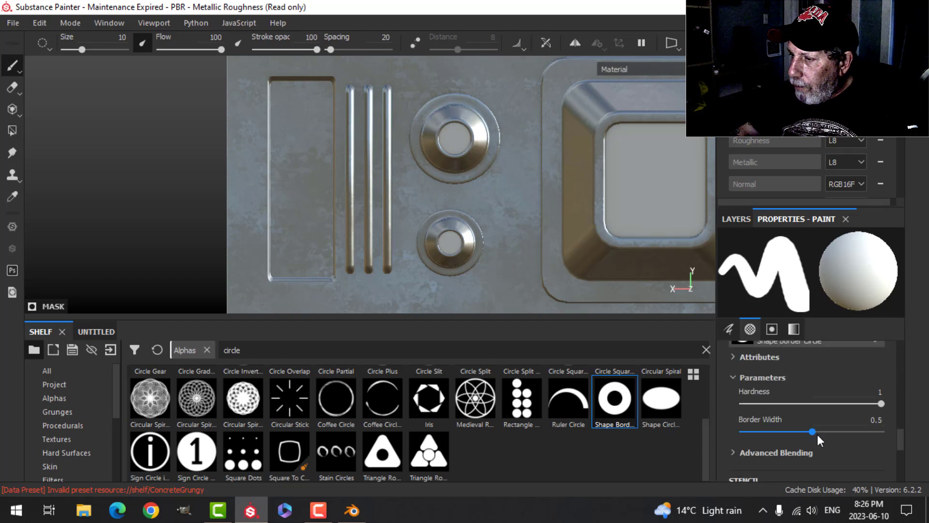
pyautogui.moveTo(813, 431); pyautogui.dragTo(907, 425)
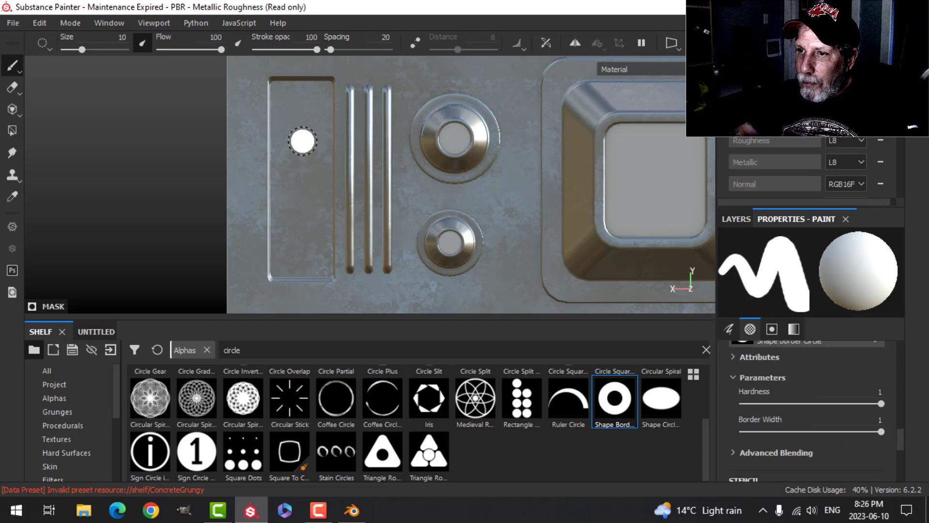
# Reduce the brush size to 3.93 and its hardness to 0.905, and stamp a test hole near the recess's upper end.
pyautogui.keyDown('ctrl'); pyautogui.moveTo(303, 141); pyautogui.dragTo(303, 141, button='right'); pyautogui.keyUp('ctrl')
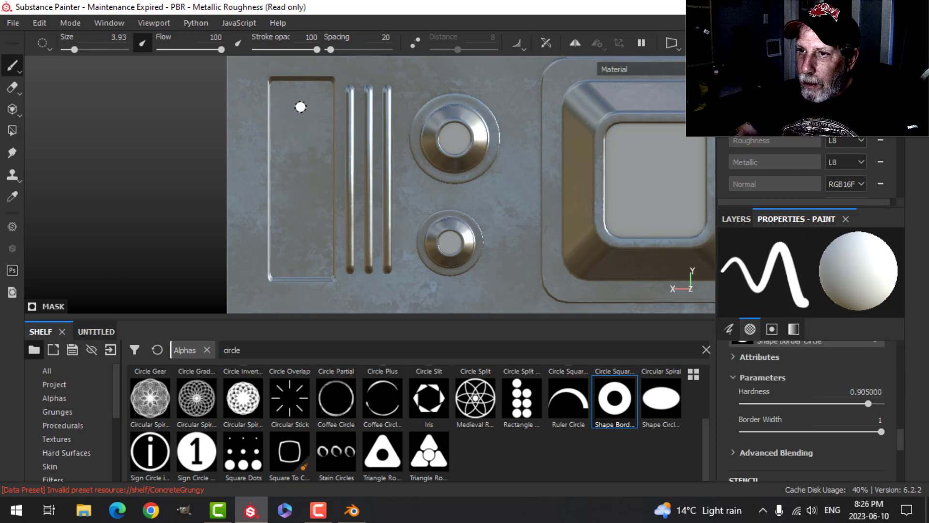
pyautogui.scroll(-2, 338, 160)
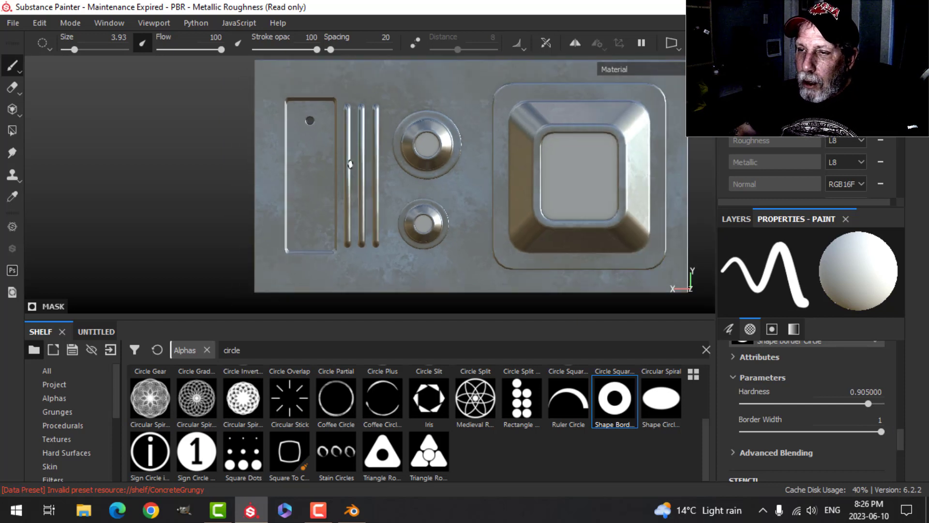
pyautogui.scroll(-1, 327, 151)
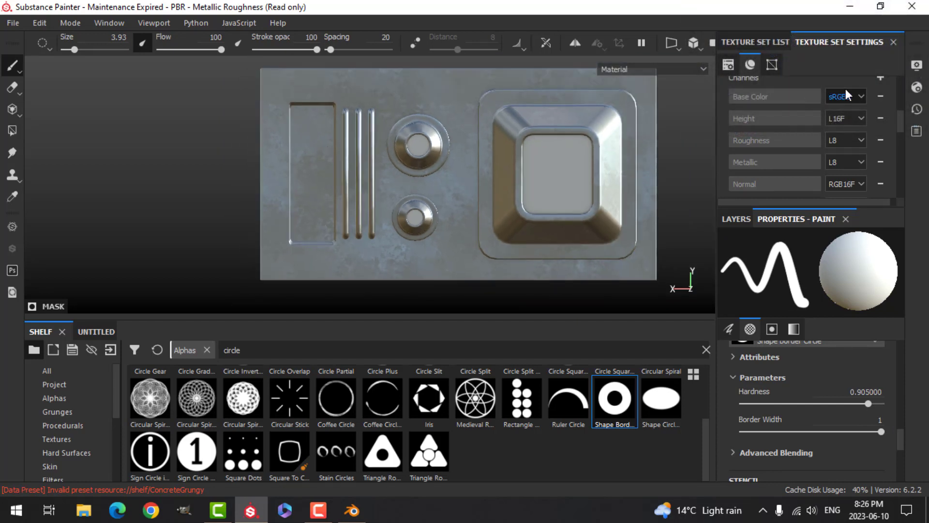
# Set the environment opacity to about 38 and its blur to 0 in the display settings.
pyautogui.click(916, 68)
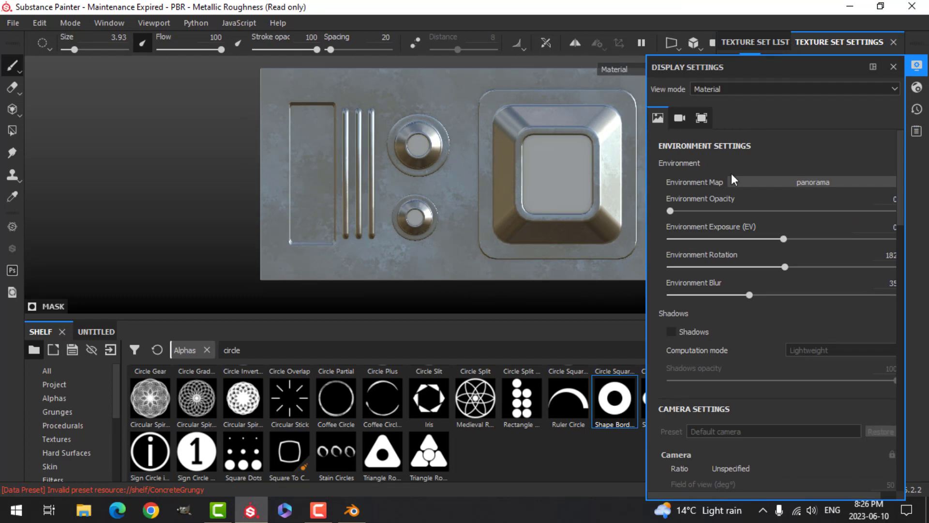
pyautogui.moveTo(673, 211); pyautogui.dragTo(756, 211)
pyautogui.moveTo(749, 295); pyautogui.dragTo(670, 294)
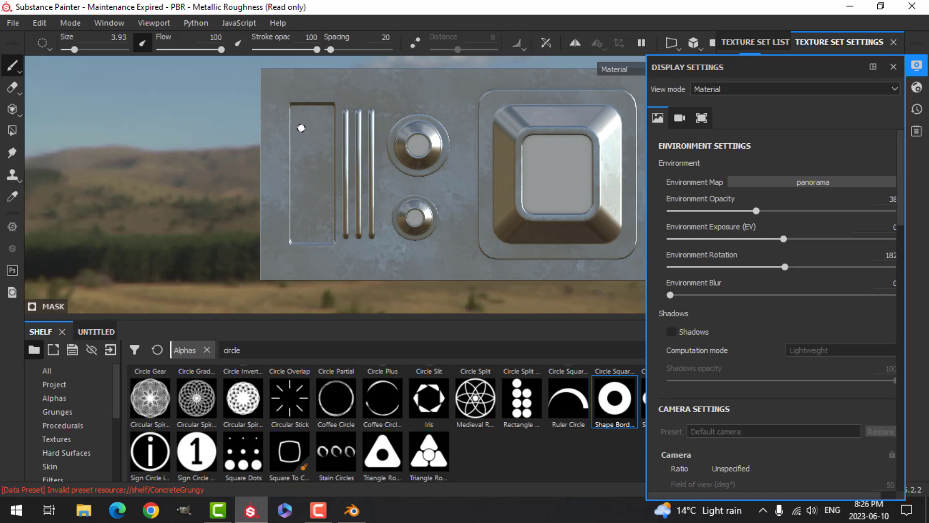
pyautogui.scroll(3, 334, 159)
pyautogui.keyDown('alt'); pyautogui.moveTo(313, 164); pyautogui.dragTo(340, 165); pyautogui.keyUp('alt')
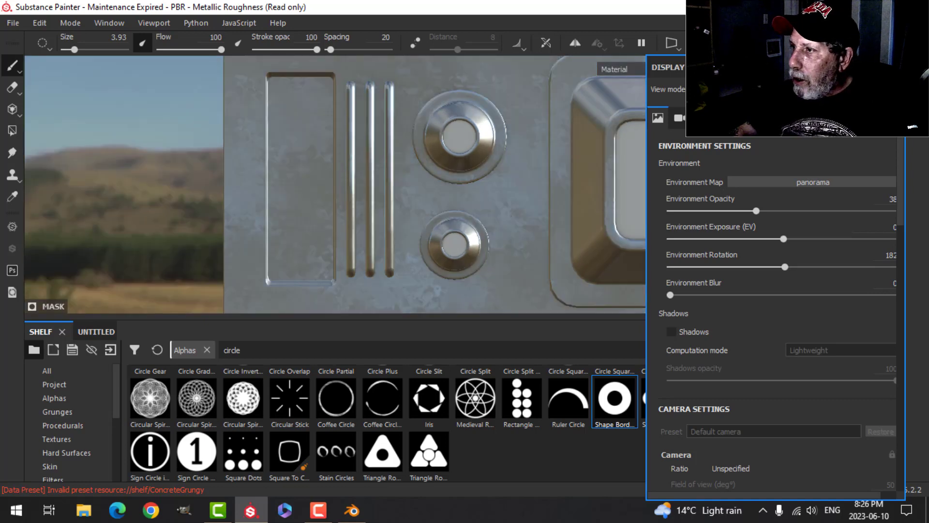
pyautogui.click(916, 68)
# Review the Holes In Metal fill's material channels, and set the brush spacing on its mask to 125.
pyautogui.click(743, 220)
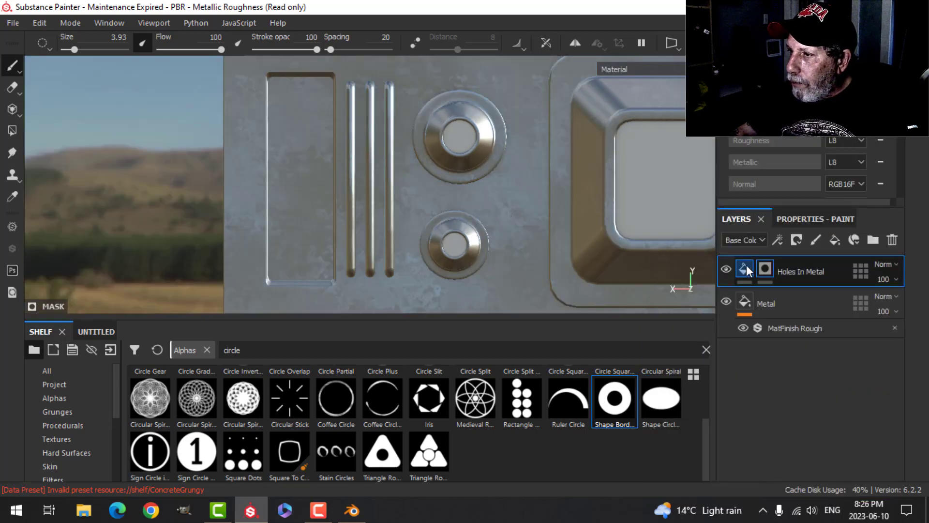
pyautogui.click(755, 266)
pyautogui.click(800, 221)
pyautogui.scroll(5, 807, 380)
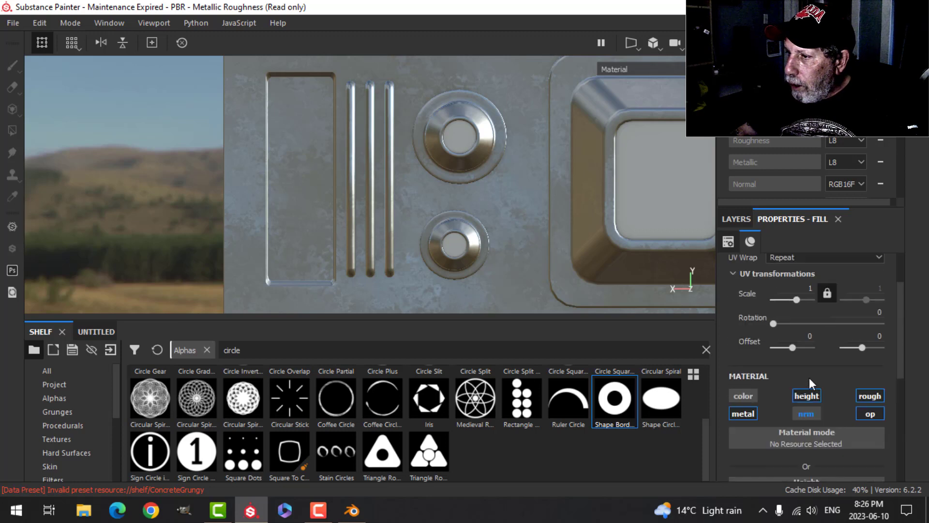
pyautogui.click(735, 220)
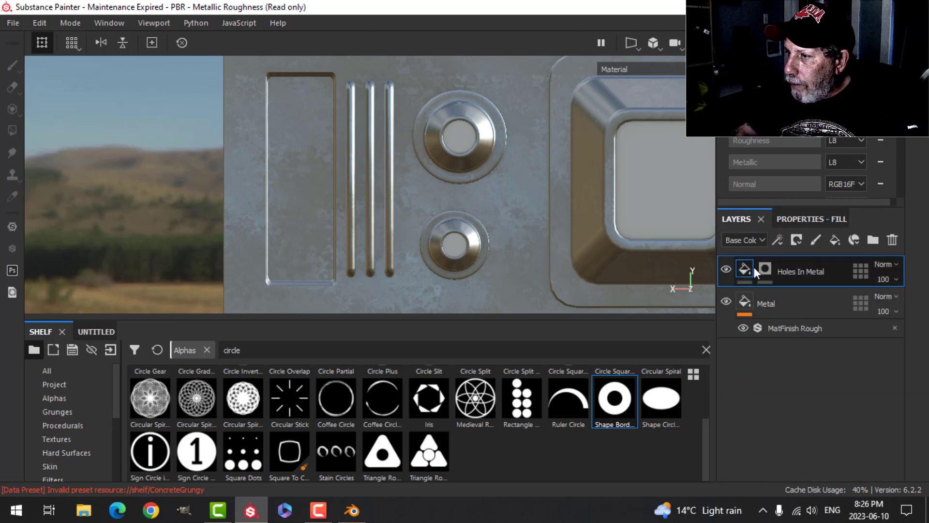
pyautogui.click(762, 267)
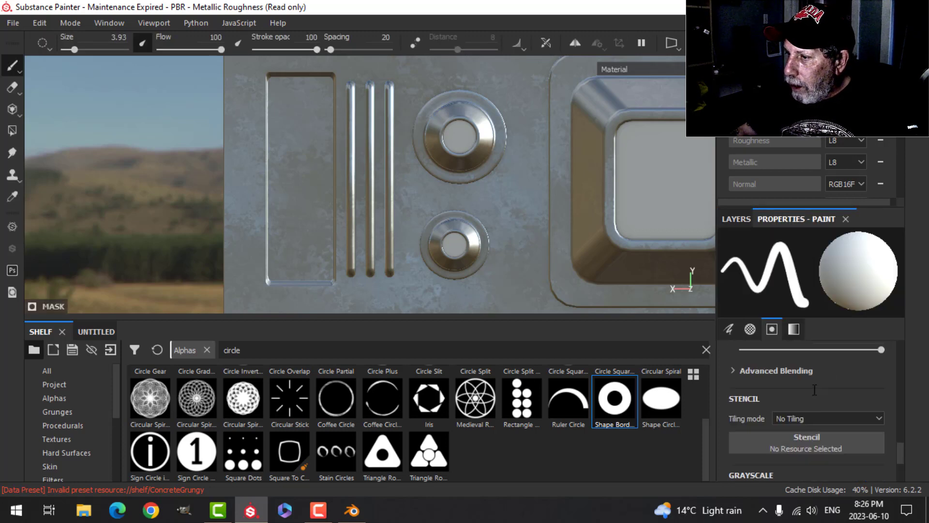
pyautogui.scroll(-3, 811, 382)
pyautogui.scroll(6, 811, 382)
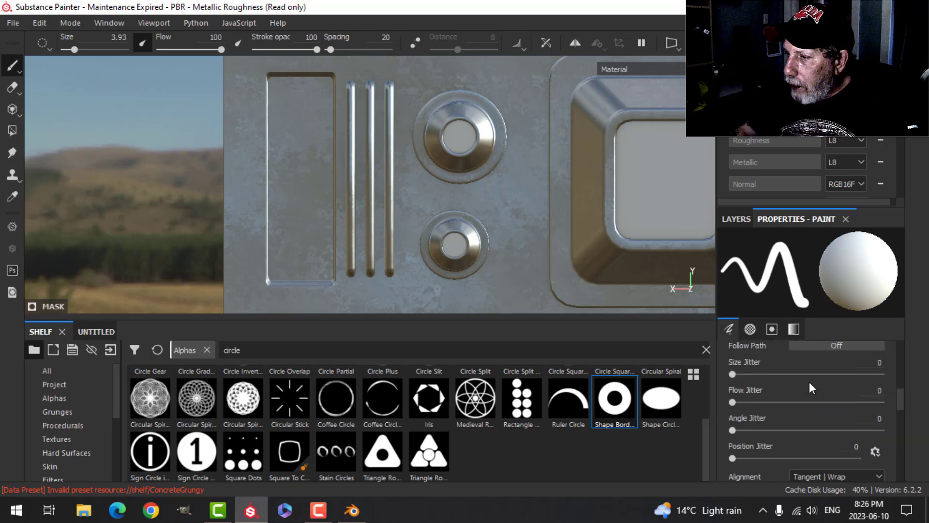
pyautogui.scroll(1, 809, 382)
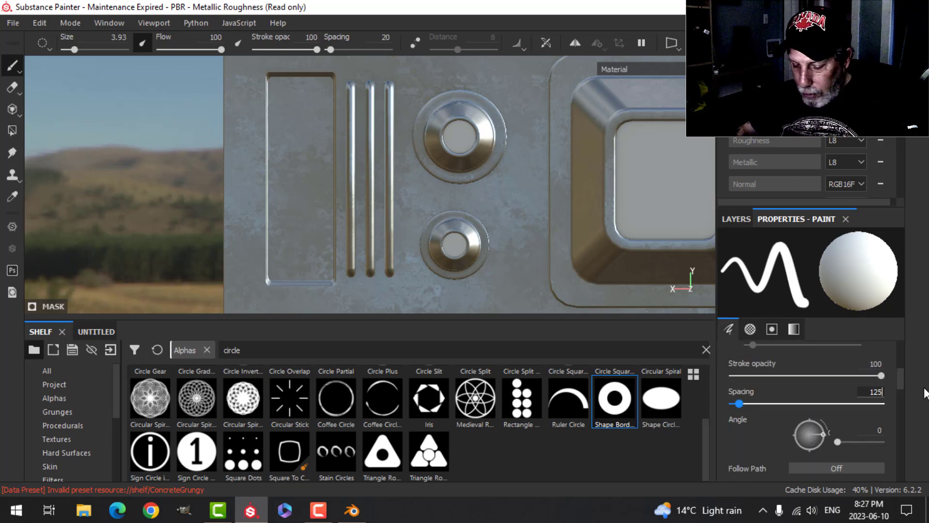
pyautogui.press('Return')
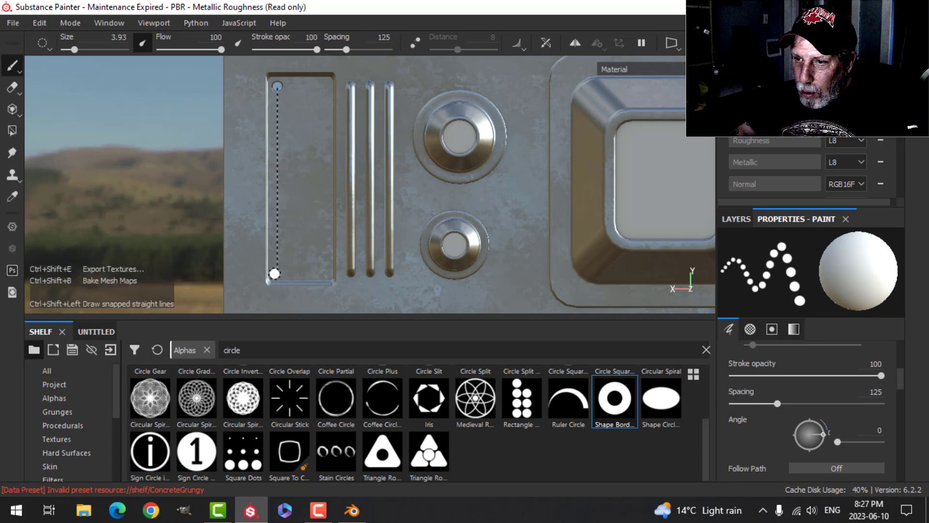
# Try a straight vertical column of holes along the recess's outer edge, and undo it together with its starting hole.
pyautogui.keyDown('ctrl'); pyautogui.keyDown('shift'); pyautogui.click(277, 275); pyautogui.keyUp('shift'); pyautogui.keyUp('ctrl')
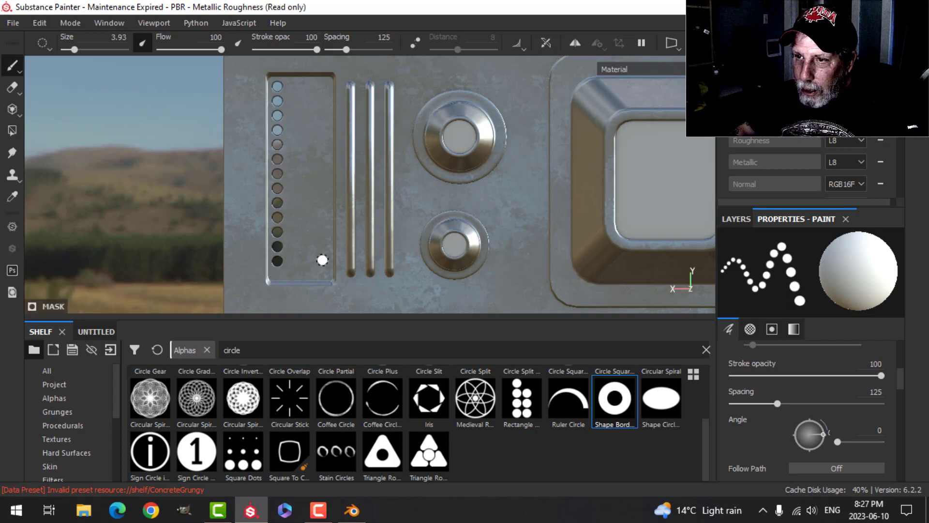
pyautogui.hotkey('ctrl', 'z')
pyautogui.hotkey('ctrl', 'z')
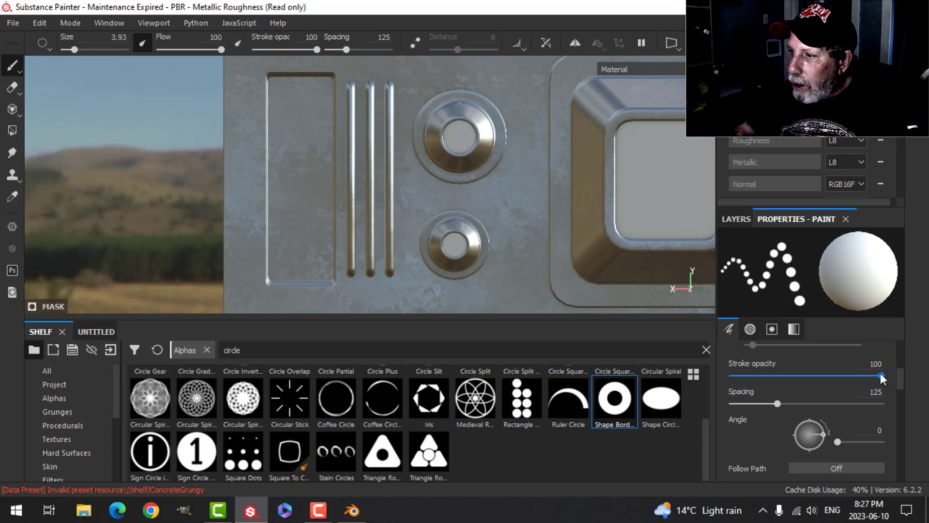
# Set the brush spacing to 130 and stamp a straight vertical column of holes along the recess's outer edge.
pyautogui.click(867, 390)
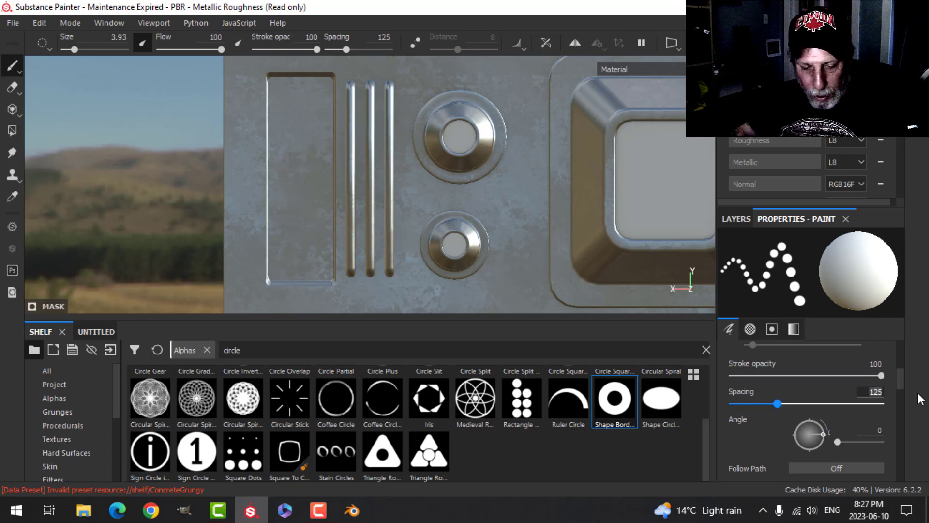
pyautogui.write('130')
pyautogui.press('Return')
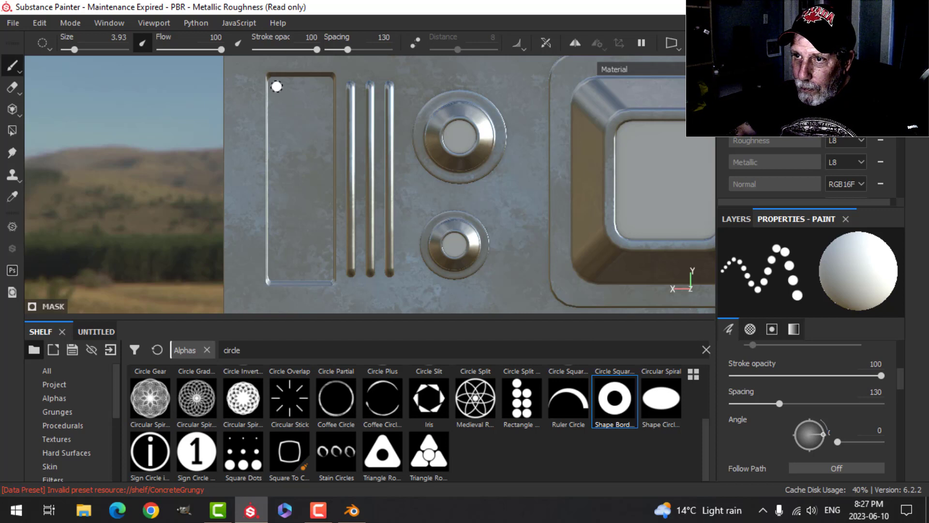
pyautogui.keyDown('shift'); pyautogui.click(278, 274); pyautogui.keyUp('shift')
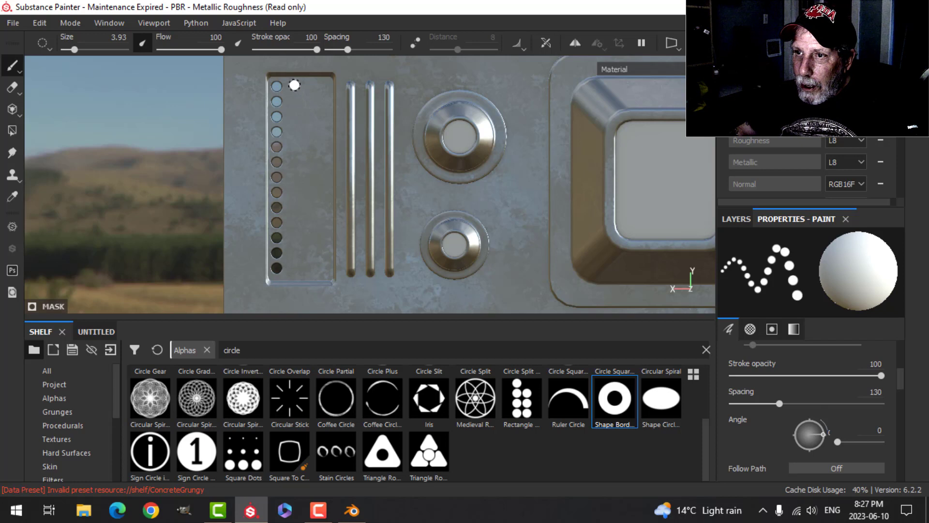
# Stamp a second snapped vertical column of holes beside the first, undoing and redrawing it to line up the rows.
pyautogui.press('ctrl')
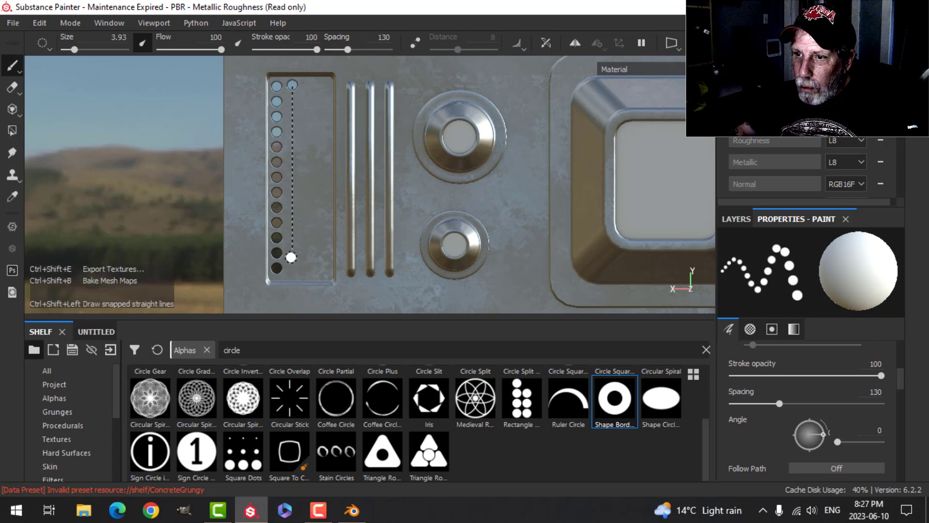
pyautogui.keyDown('ctrl'); pyautogui.keyDown('shift'); pyautogui.click(294, 271); pyautogui.keyUp('shift'); pyautogui.keyUp('ctrl')
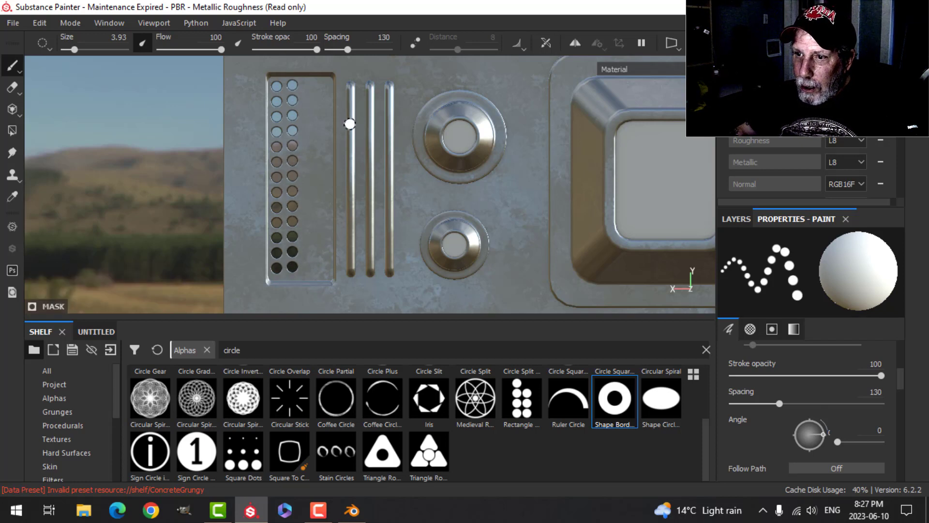
pyautogui.hotkey('ctrl', 'z')
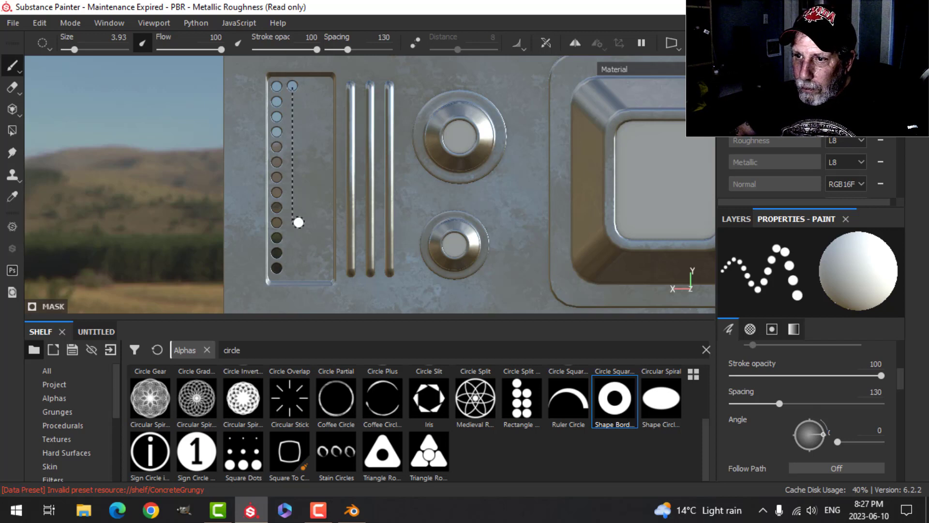
pyautogui.press('ctrl')
pyautogui.keyDown('ctrl'); pyautogui.keyDown('shift'); pyautogui.click(294, 270); pyautogui.keyUp('shift'); pyautogui.keyUp('ctrl')
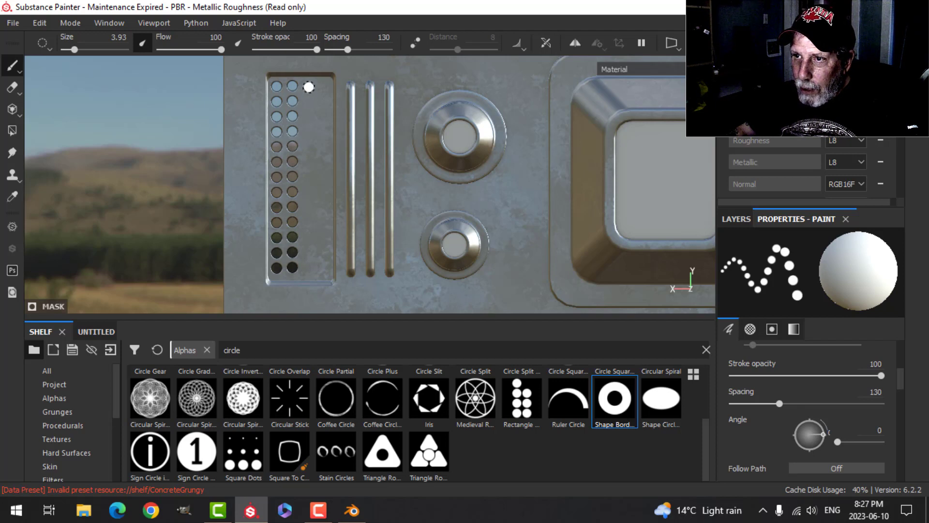
# Stamp the third and fourth snapped vertical columns of holes to fill the rest of the recess.
pyautogui.press('ctrl')
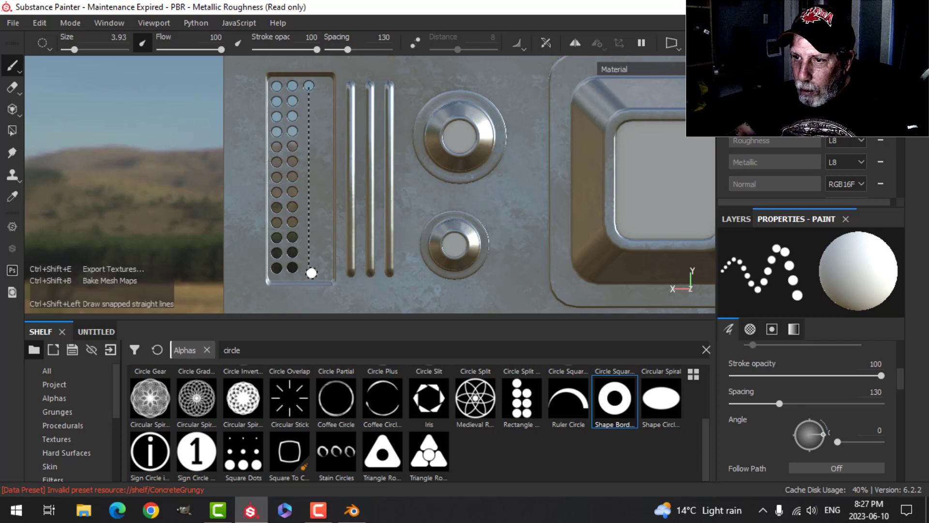
pyautogui.keyDown('ctrl'); pyautogui.keyDown('shift'); pyautogui.click(309, 272); pyautogui.keyUp('shift'); pyautogui.keyUp('ctrl')
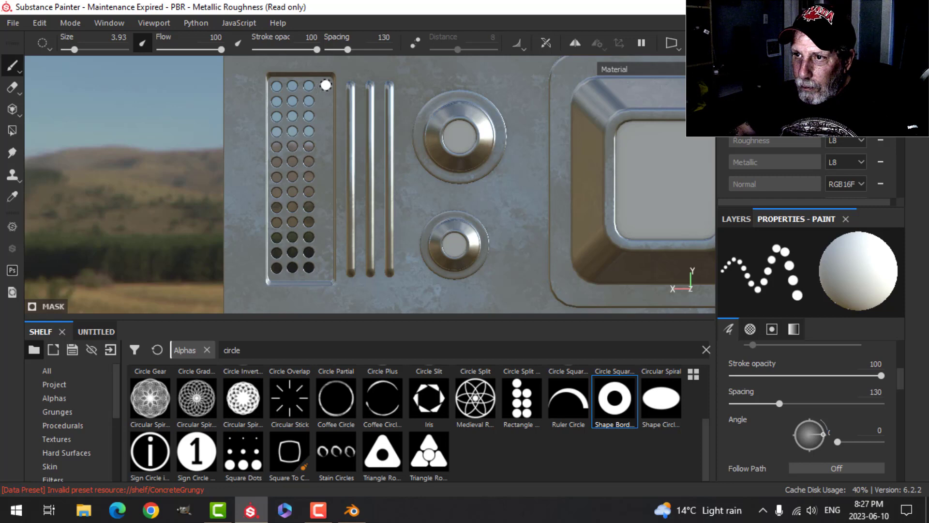
pyautogui.hotkey('ctrl', 'shift')
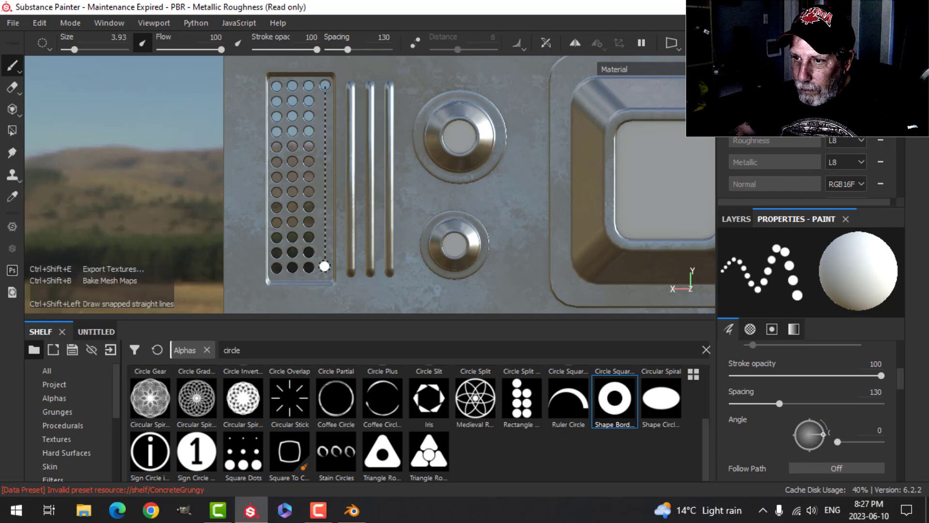
pyautogui.keyDown('ctrl'); pyautogui.keyDown('shift'); pyautogui.click(325, 270); pyautogui.keyUp('shift'); pyautogui.keyUp('ctrl')
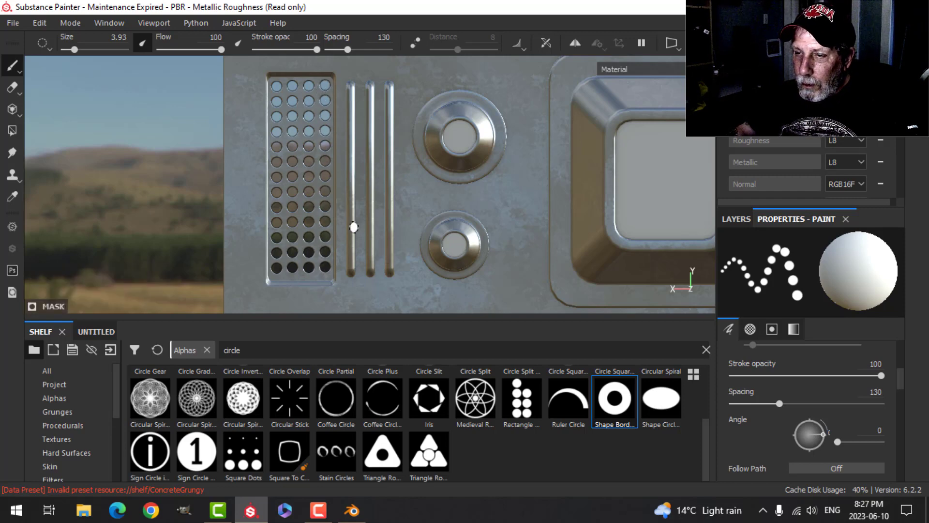
# Examine the perforated vent recess from several angles and distances against the background.
pyautogui.moveTo(354, 225)
pyautogui.keyDown('alt'); pyautogui.mouseDown()
pyautogui.moveTo(392, 204)
pyautogui.moveTo(407, 224)
pyautogui.mouseUp(); pyautogui.keyUp('alt')
pyautogui.scroll(-2, 425, 199)
pyautogui.keyDown('alt'); pyautogui.moveTo(426, 186); pyautogui.dragTo(376, 189); pyautogui.keyUp('alt')
pyautogui.scroll(3, 358, 190)
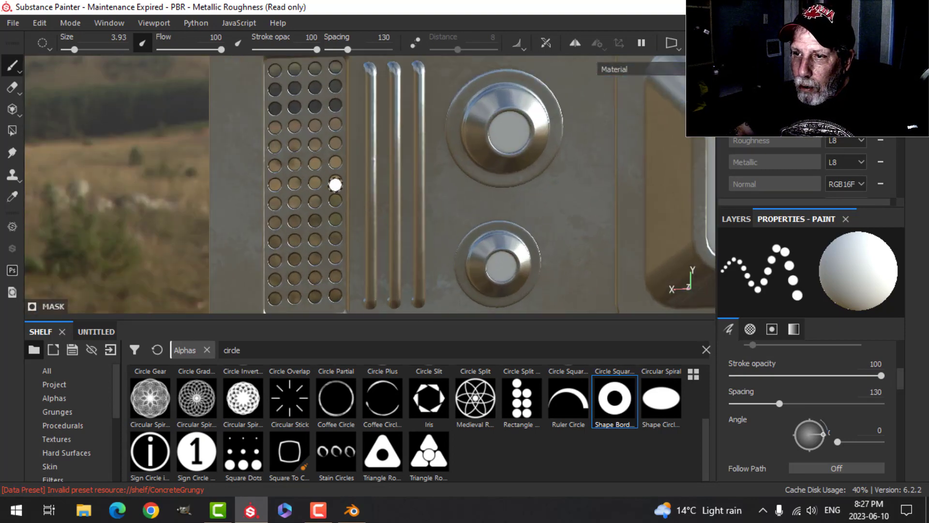
pyautogui.scroll(-1, 347, 200)
pyautogui.scroll(-2, 445, 197)
pyautogui.keyDown('alt'); pyautogui.moveTo(475, 199); pyautogui.dragTo(438, 193); pyautogui.keyUp('alt')
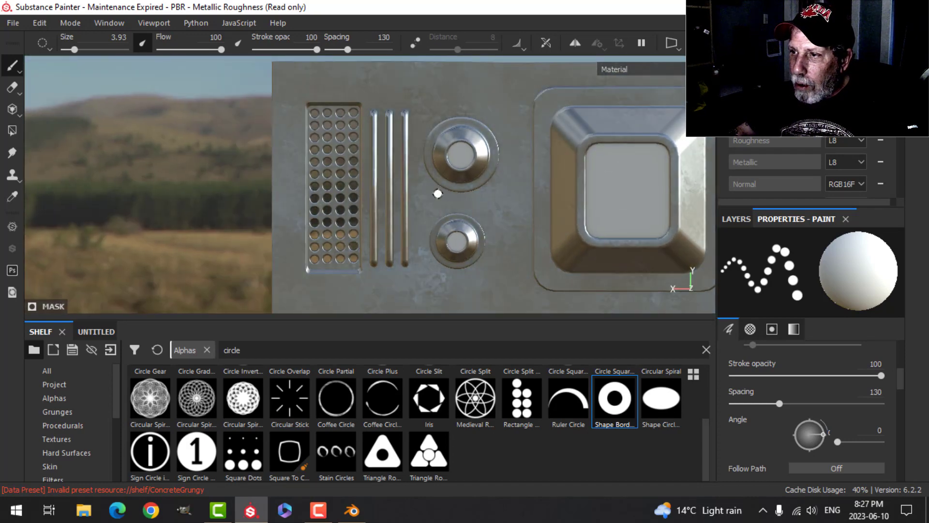
pyautogui.keyDown('alt'); pyautogui.moveTo(507, 184); pyautogui.dragTo(418, 185, button='middle'); pyautogui.keyUp('alt')
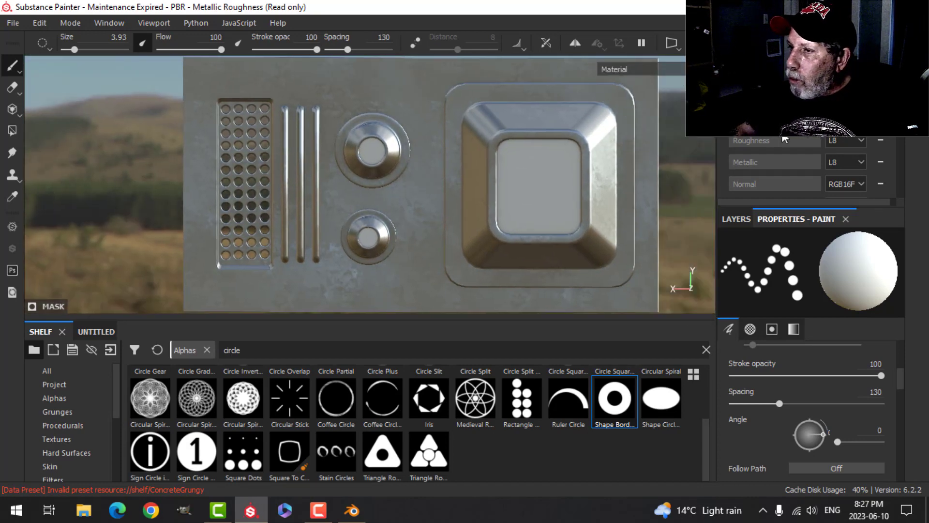
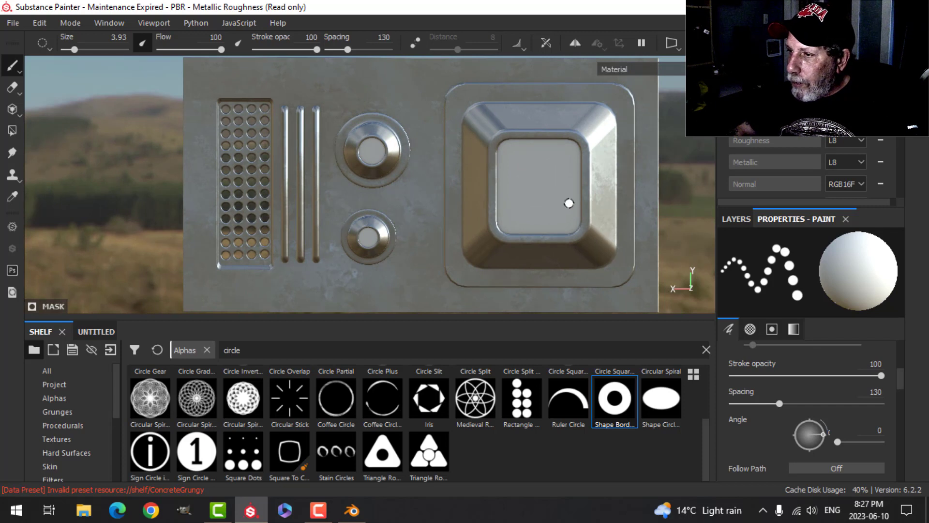
pyautogui.keyDown('alt'); pyautogui.moveTo(570, 201); pyautogui.dragTo(560, 201, button='middle'); pyautogui.keyUp('alt')
# Switch to the Holes texture set and delete its default Layer 1.
pyautogui.click(745, 219)
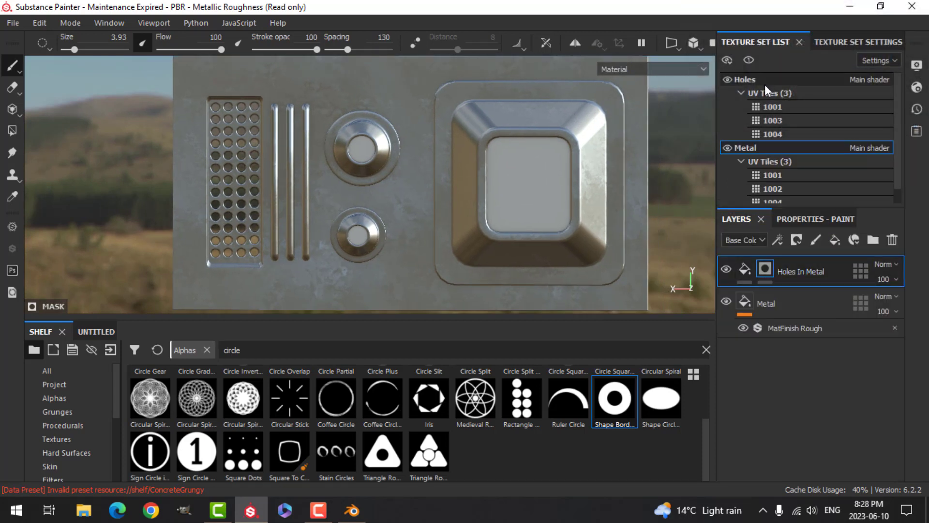
pyautogui.click(747, 79)
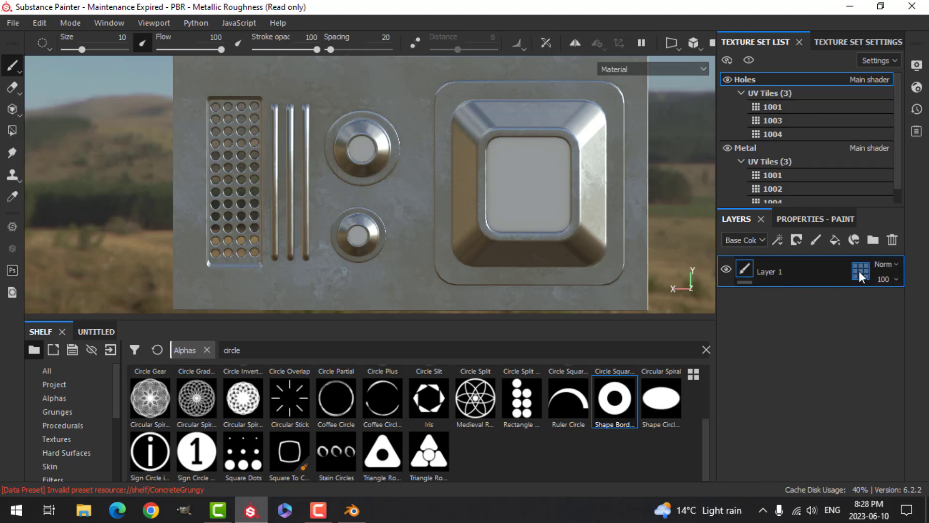
pyautogui.click(892, 239)
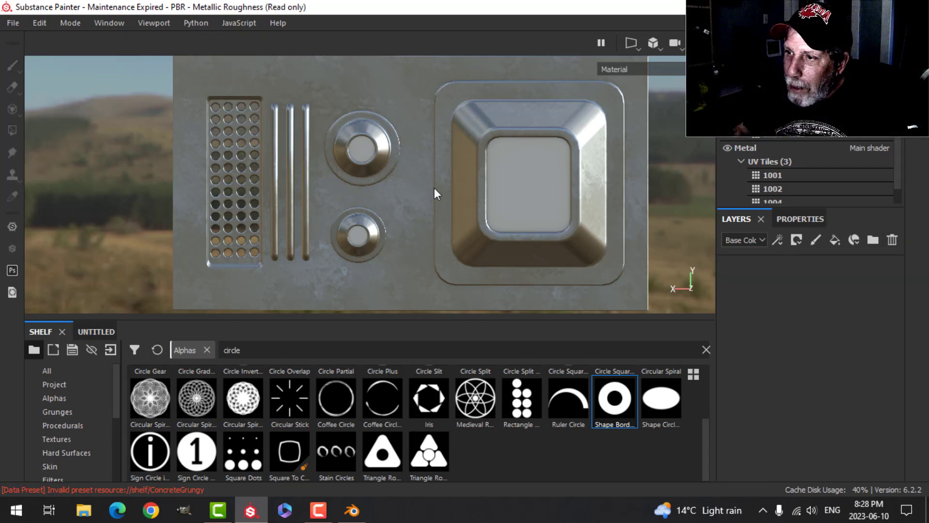
# Add the Aluminium Pure material as a layer in the Holes texture set and check it under rotated environment lighting.
pyautogui.scroll(-3, 64, 462)
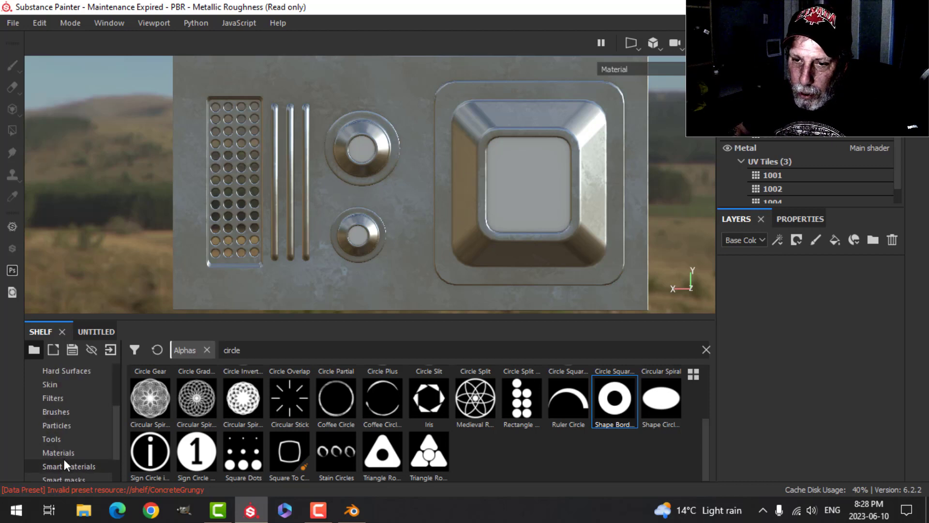
pyautogui.click(87, 451)
pyautogui.moveTo(299, 391); pyautogui.dragTo(774, 330)
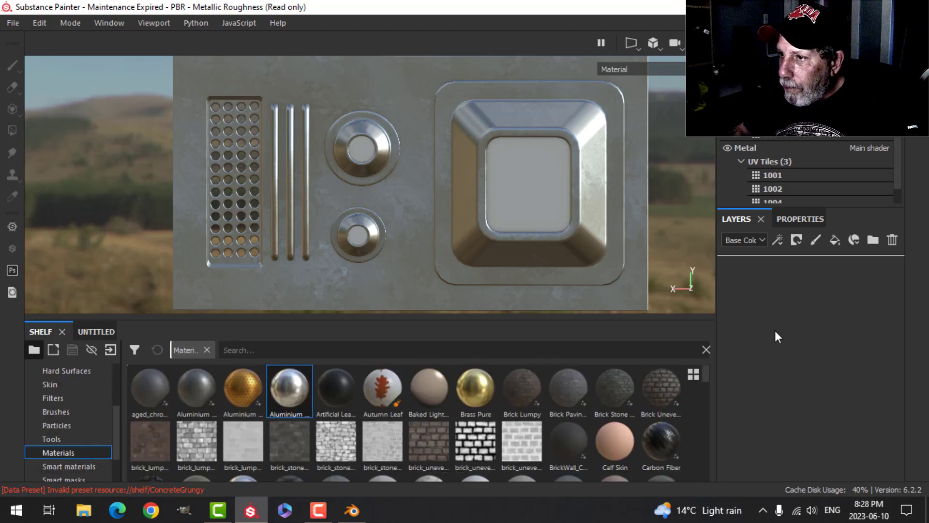
pyautogui.scroll(1, 547, 197)
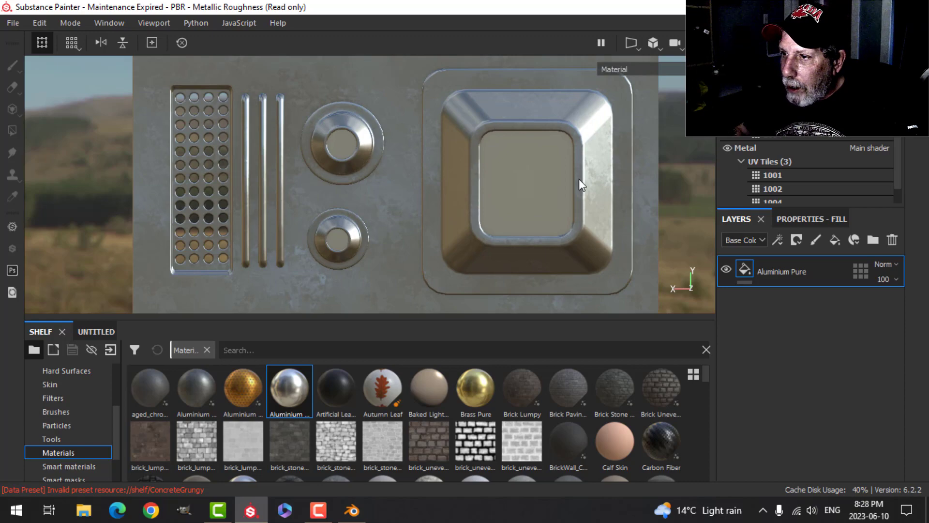
pyautogui.keyDown('shift'); pyautogui.moveTo(579, 178); pyautogui.dragTo(538, 195, button='right'); pyautogui.keyUp('shift')
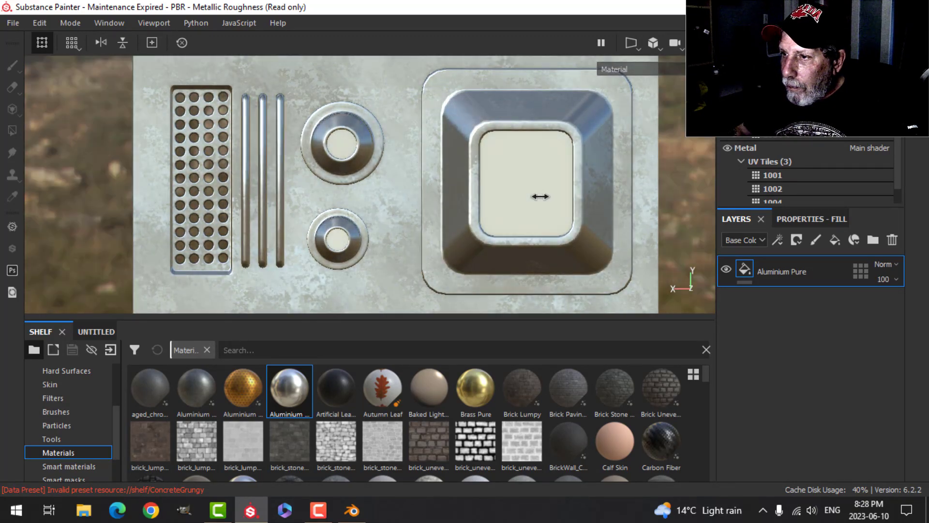
pyautogui.keyDown('alt'); pyautogui.moveTo(498, 190); pyautogui.dragTo(547, 193); pyautogui.keyUp('alt')
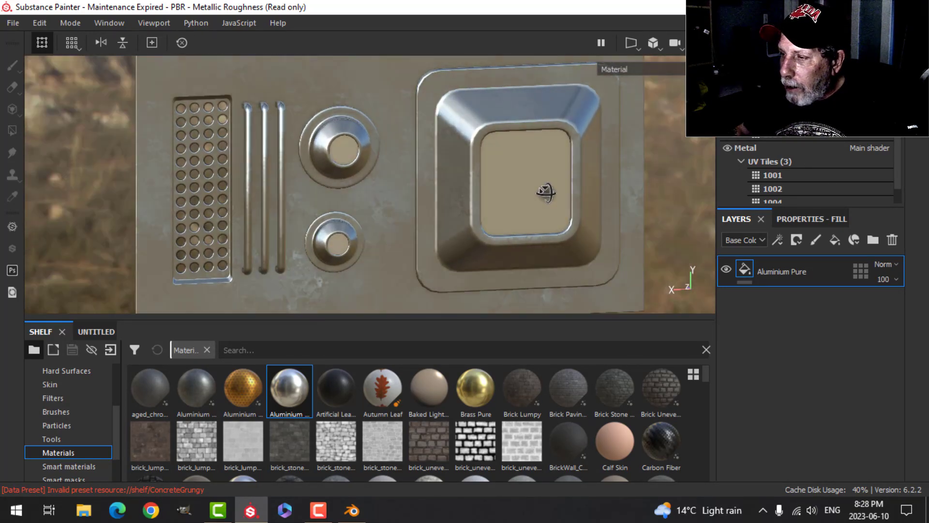
# Create a fill layer above Aluminium Pure with a black mask, and add a fill effect to that mask.
pyautogui.click(835, 239)
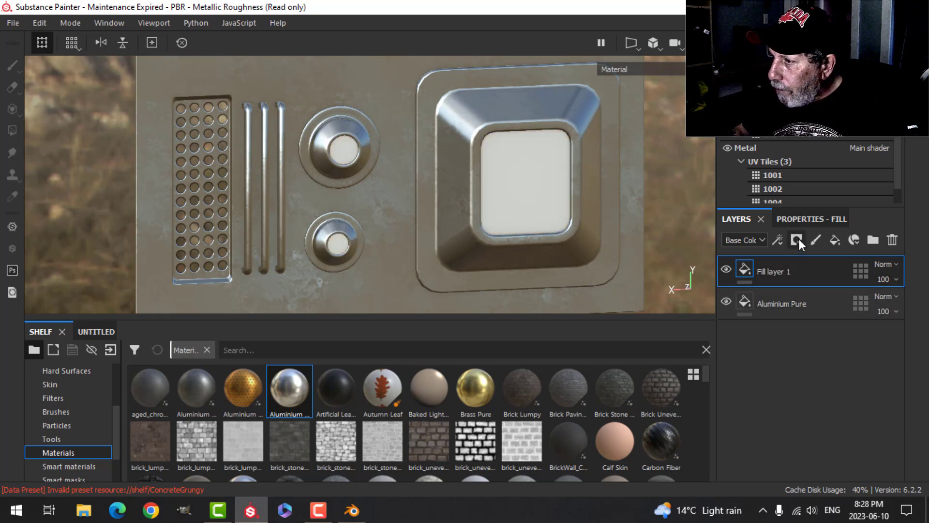
pyautogui.click(796, 239)
pyautogui.click(807, 272)
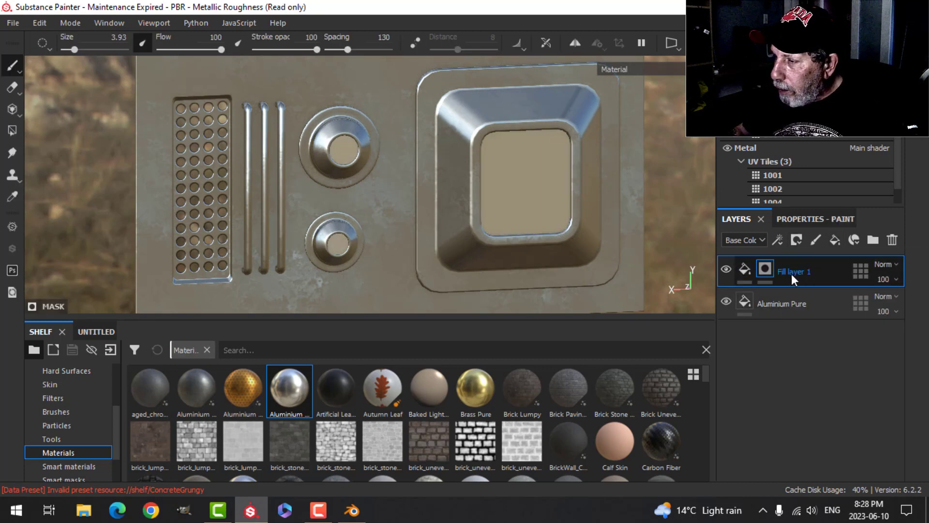
pyautogui.click(783, 241)
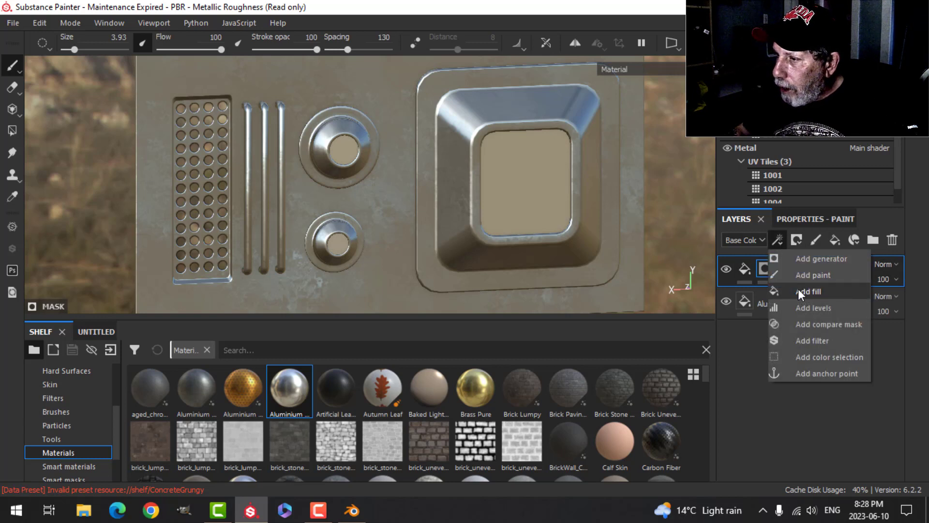
pyautogui.click(798, 289)
pyautogui.click(793, 217)
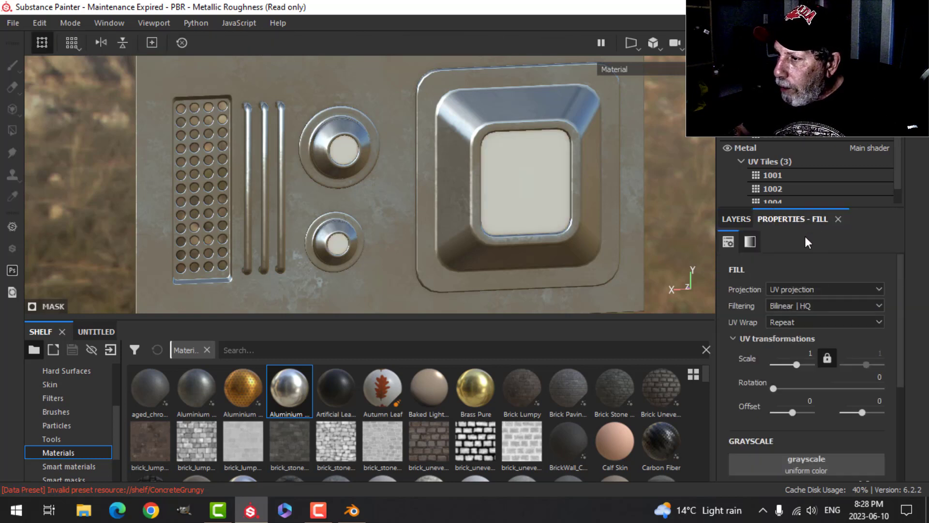
# Search the procedurals for "hexa" and assign Hexagon Dots as the mask fill's grayscale pattern.
pyautogui.scroll(-1, 828, 363)
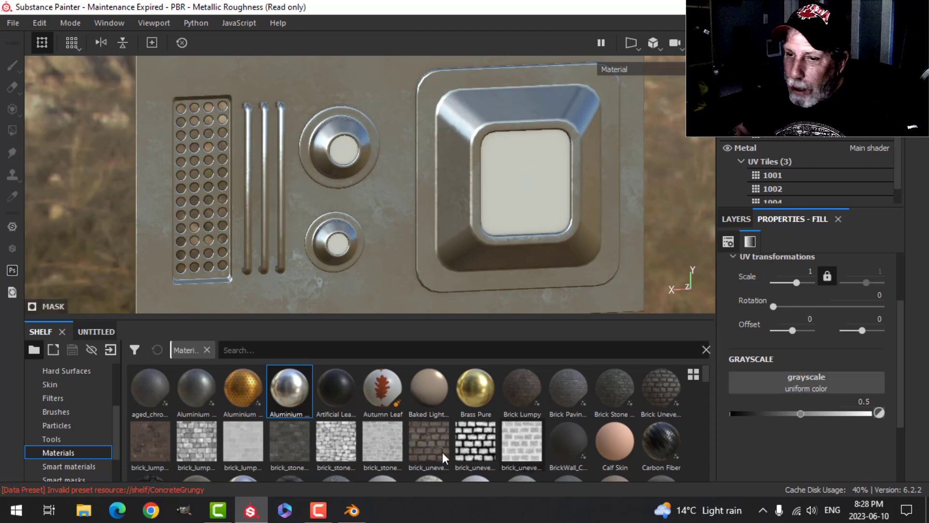
pyautogui.scroll(2, 49, 436)
pyautogui.click(63, 425)
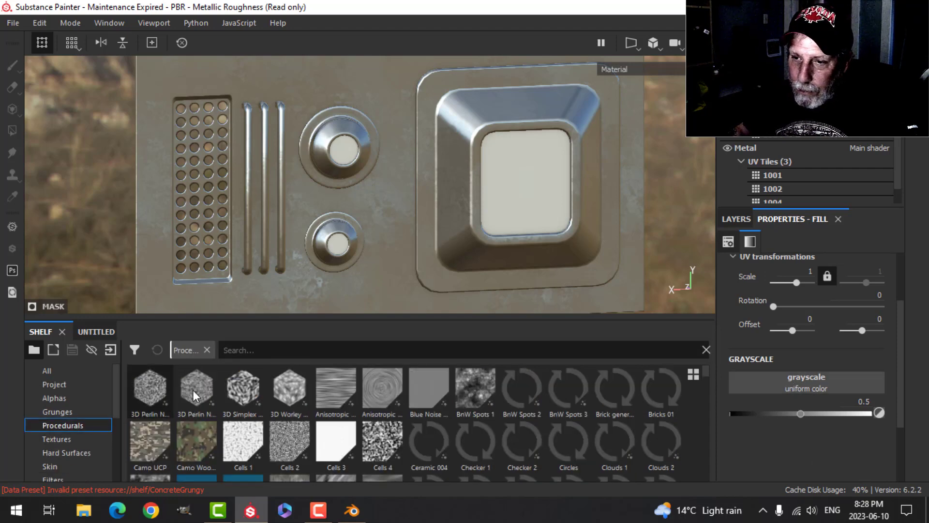
pyautogui.write('hexa')
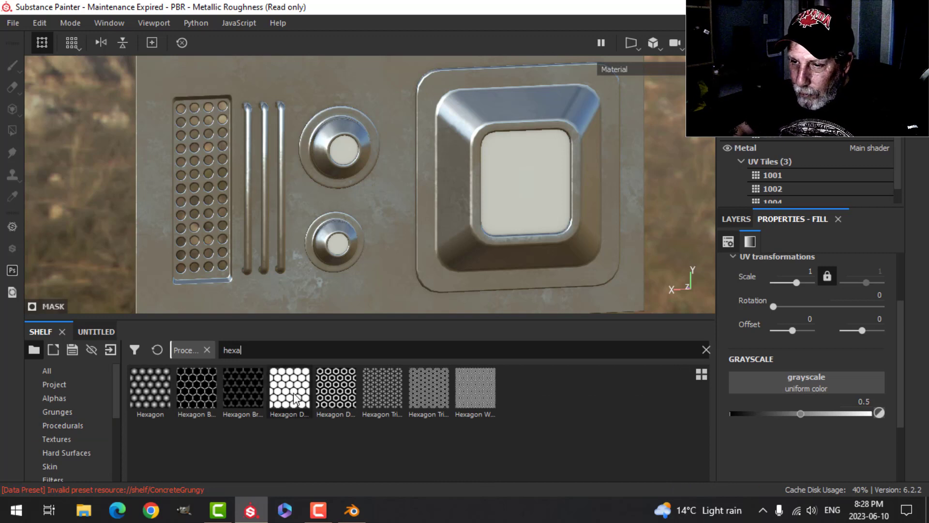
pyautogui.moveTo(295, 399); pyautogui.dragTo(768, 379)
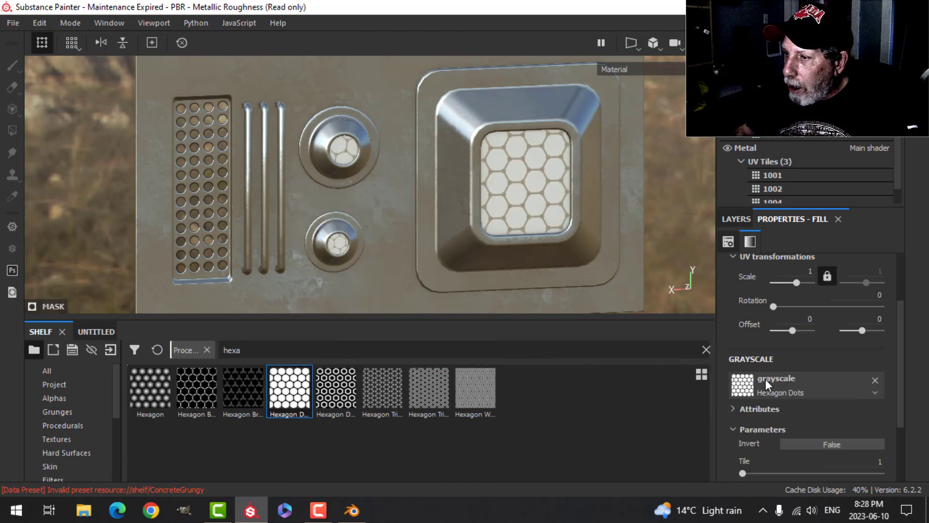
# Set the Hexagon Dots pattern to Tile 3, Dot Scale 0 and Border Width 0.46.
pyautogui.scroll(-3, 796, 402)
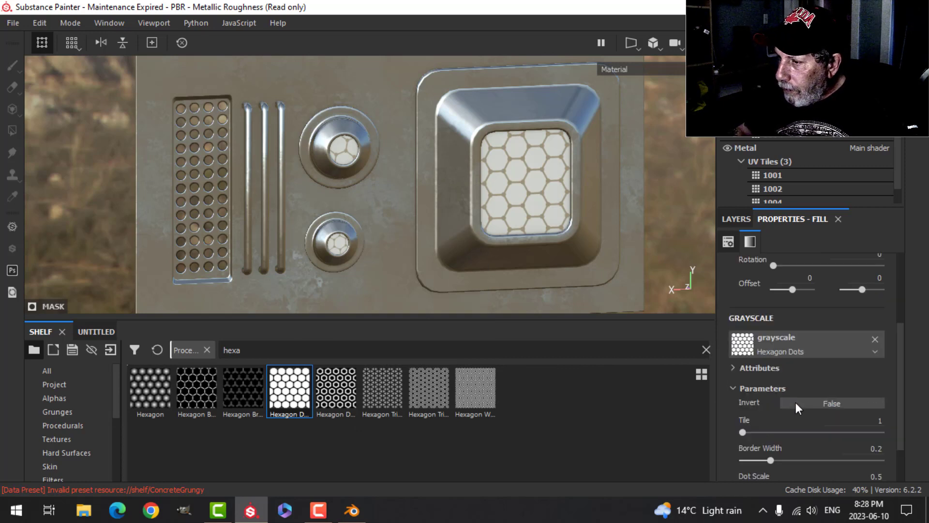
pyautogui.moveTo(745, 392); pyautogui.dragTo(763, 391)
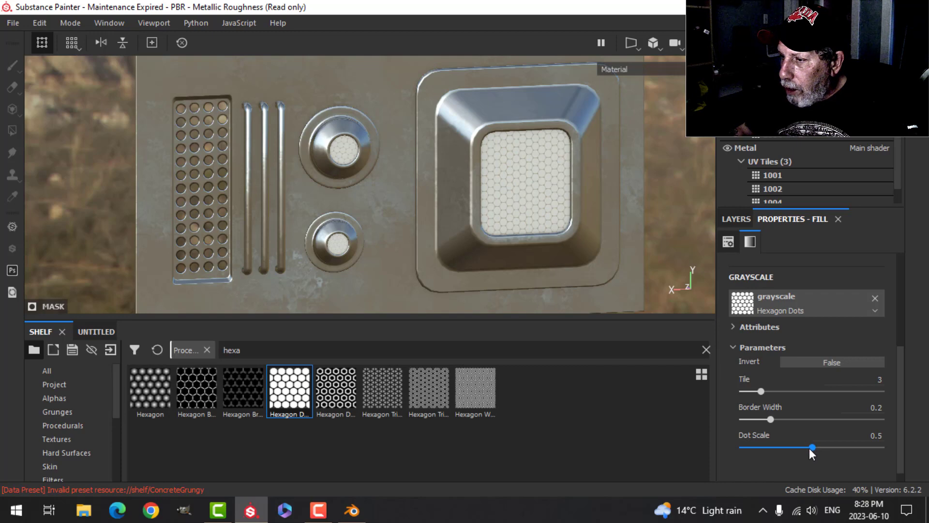
pyautogui.moveTo(811, 447); pyautogui.dragTo(702, 400)
pyautogui.scroll(4, 560, 234)
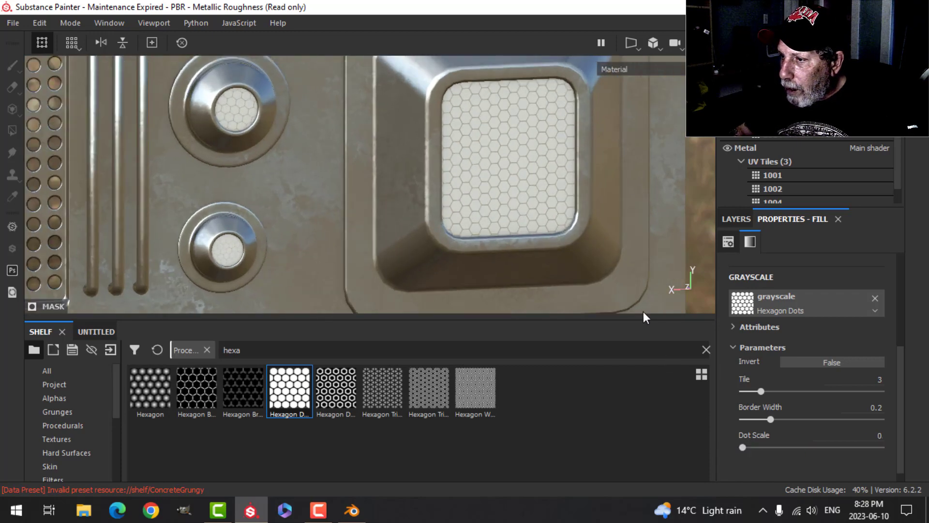
pyautogui.moveTo(770, 420); pyautogui.dragTo(809, 416)
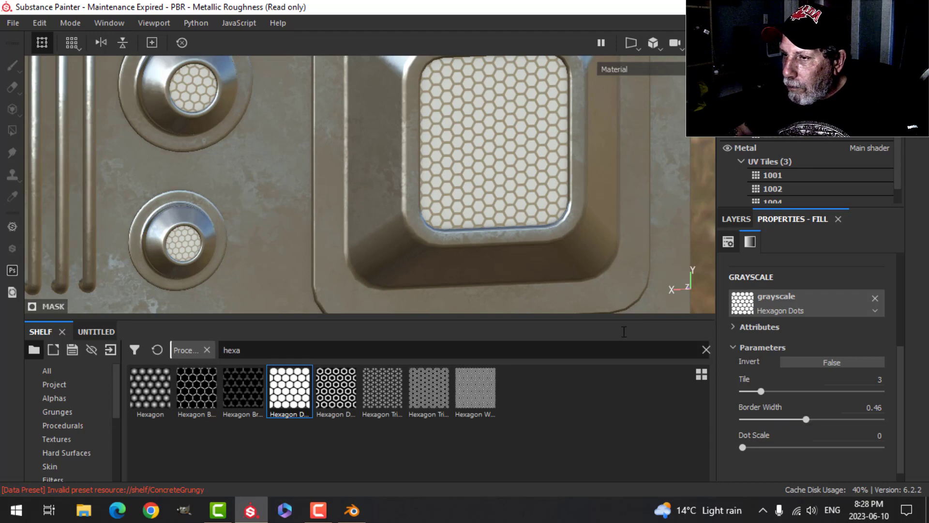
pyautogui.keyDown('alt'); pyautogui.moveTo(382, 174); pyautogui.dragTo(523, 199); pyautogui.keyUp('alt')
# Check the hexagon fill layer's material channels and the shader settings, and add an Opacity channel to the Holes texture set.
pyautogui.click(736, 219)
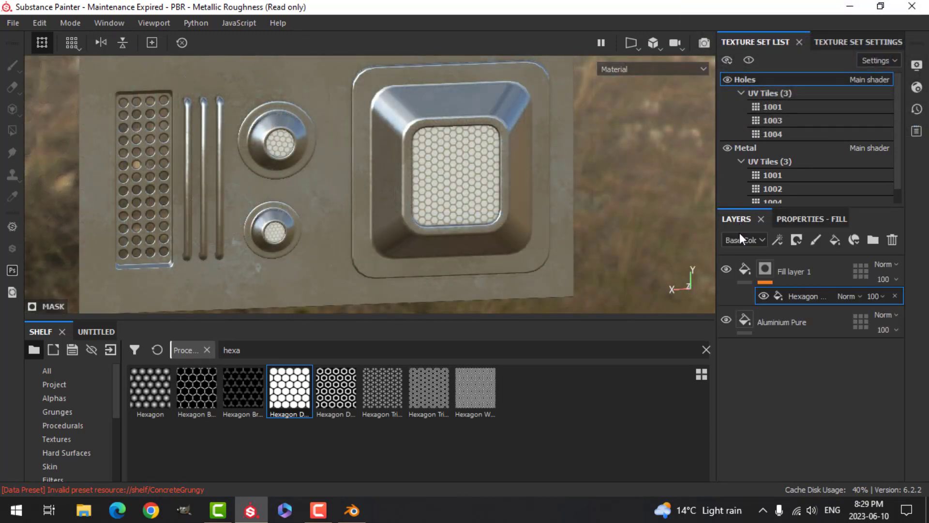
pyautogui.click(745, 265)
pyautogui.click(803, 219)
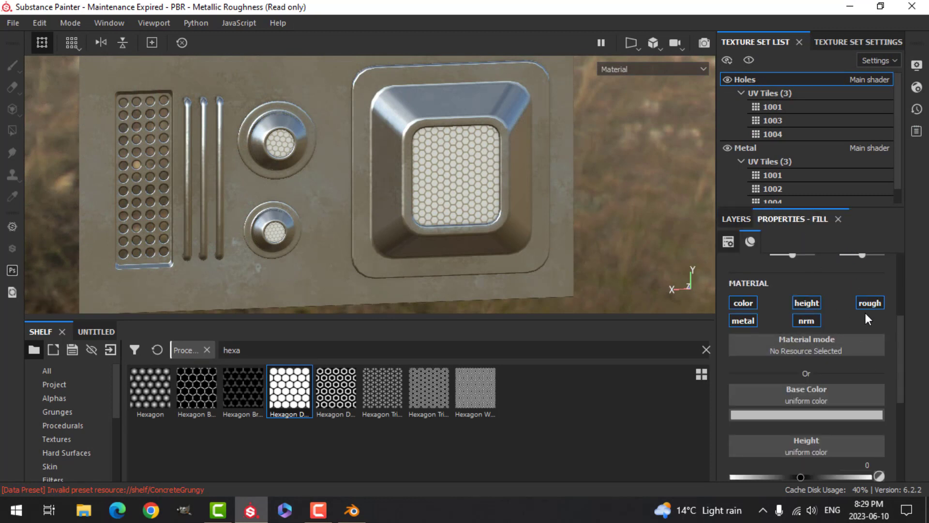
pyautogui.click(917, 87)
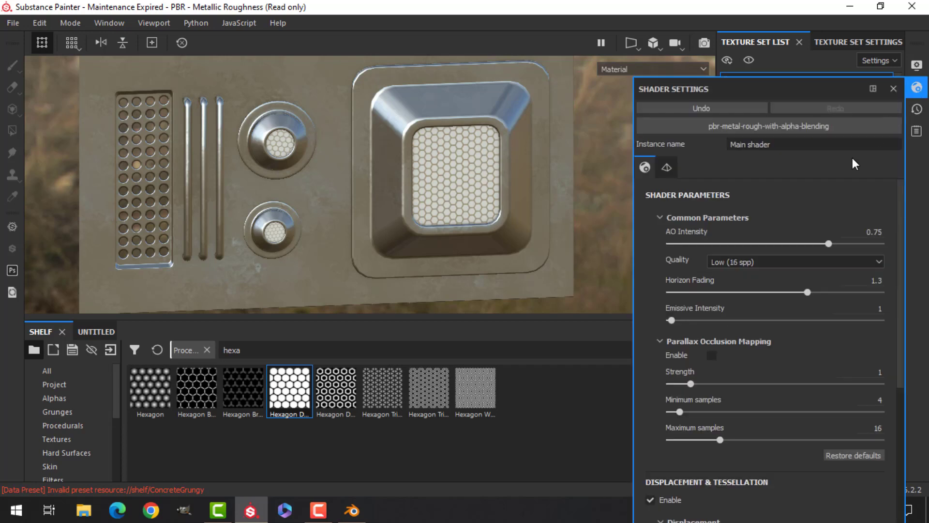
pyautogui.click(918, 88)
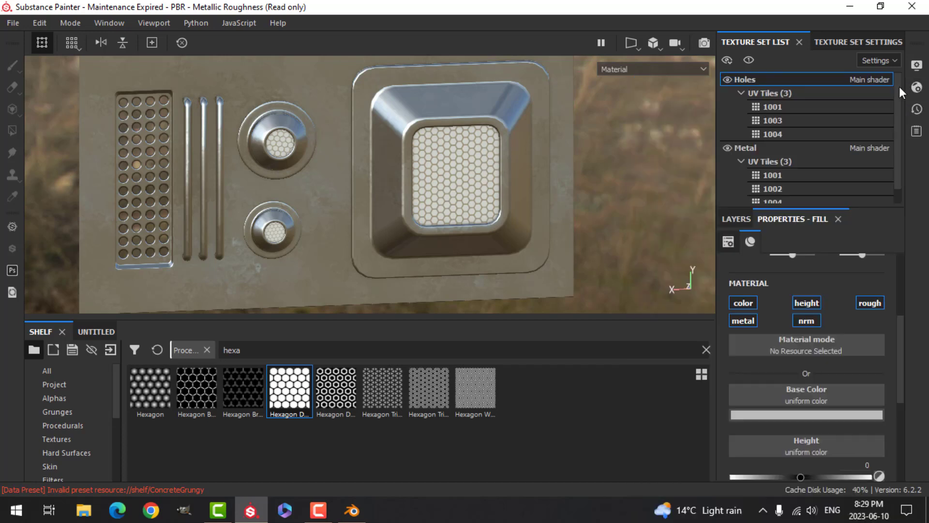
pyautogui.click(861, 42)
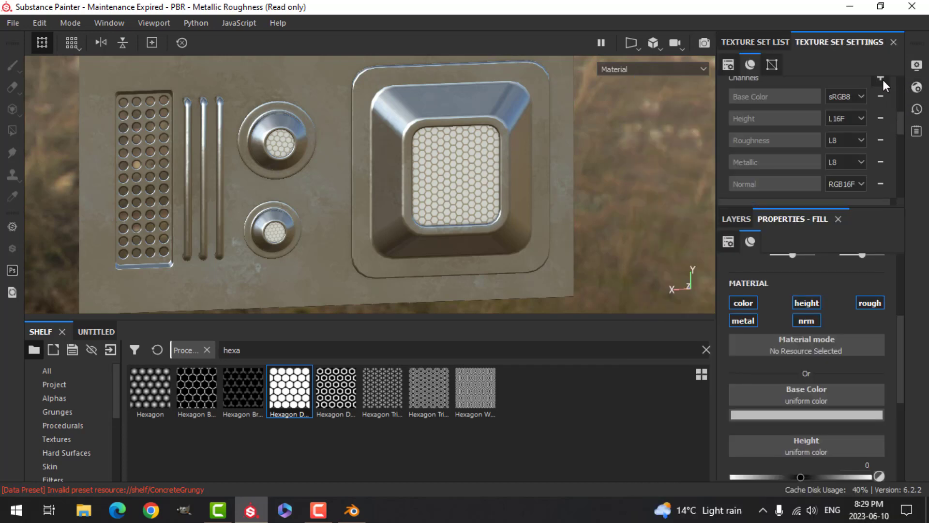
pyautogui.click(881, 78)
pyautogui.click(882, 226)
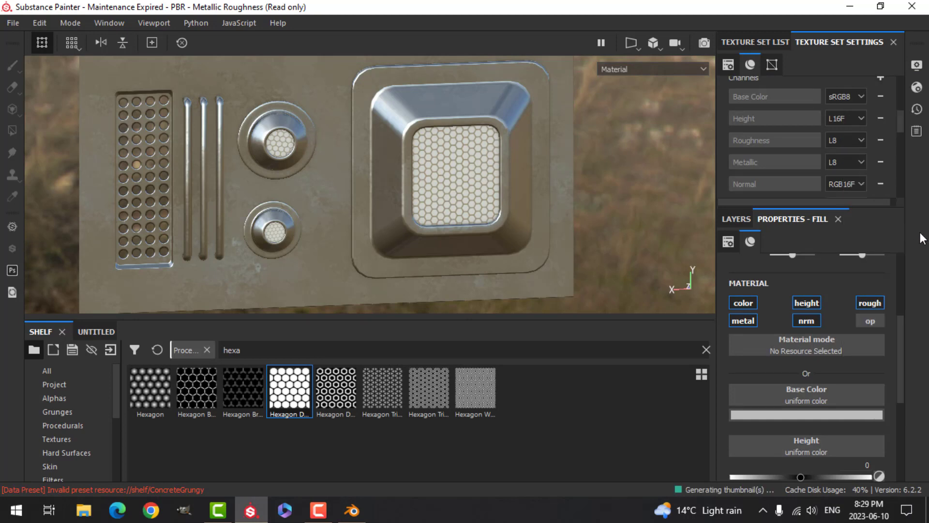
# Restrict the hexagon fill layer to the opacity channel, set its opacity to 0 and inspect the vent openings.
pyautogui.click(871, 320)
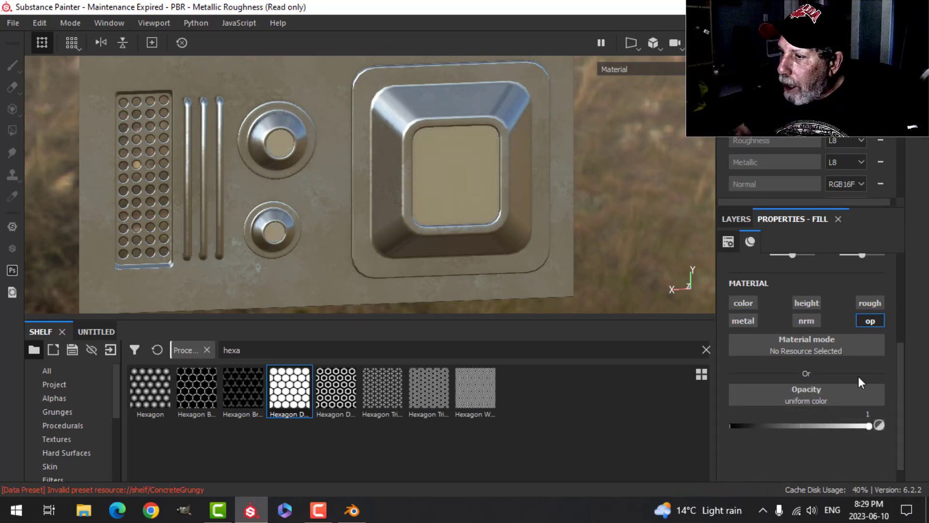
pyautogui.moveTo(870, 425); pyautogui.dragTo(700, 424)
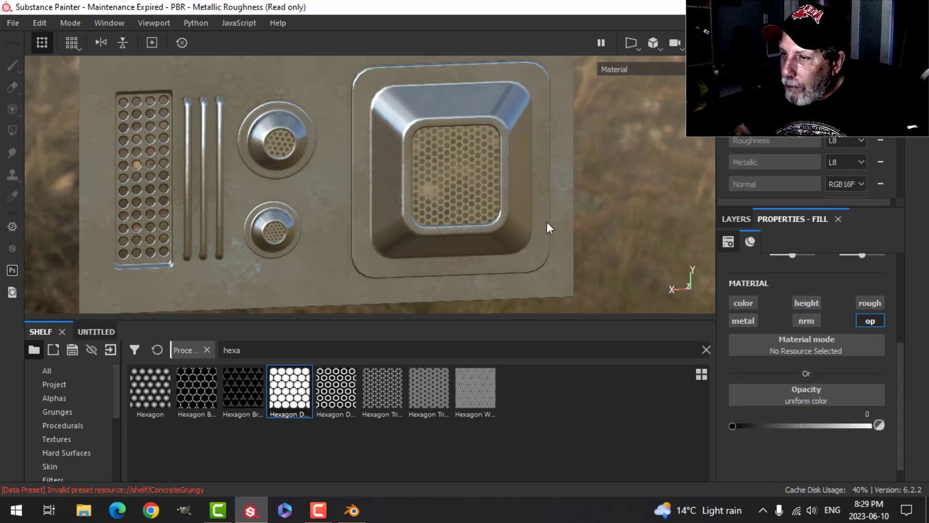
pyautogui.scroll(4, 546, 220)
pyautogui.keyDown('alt'); pyautogui.moveTo(545, 219); pyautogui.dragTo(448, 213); pyautogui.keyUp('alt')
pyautogui.scroll(-3, 501, 226)
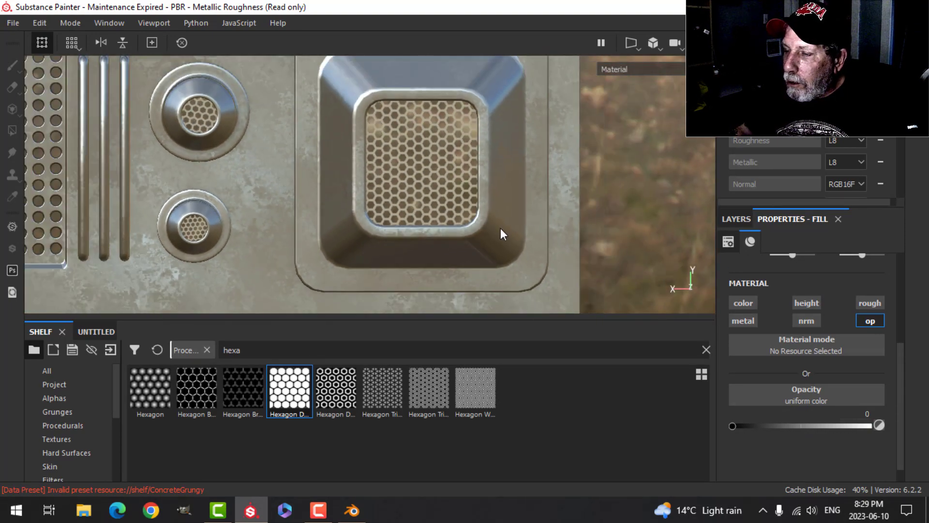
# Set the Border Width of the mask's Hexagon Dots pattern to 0.33.
pyautogui.click(741, 220)
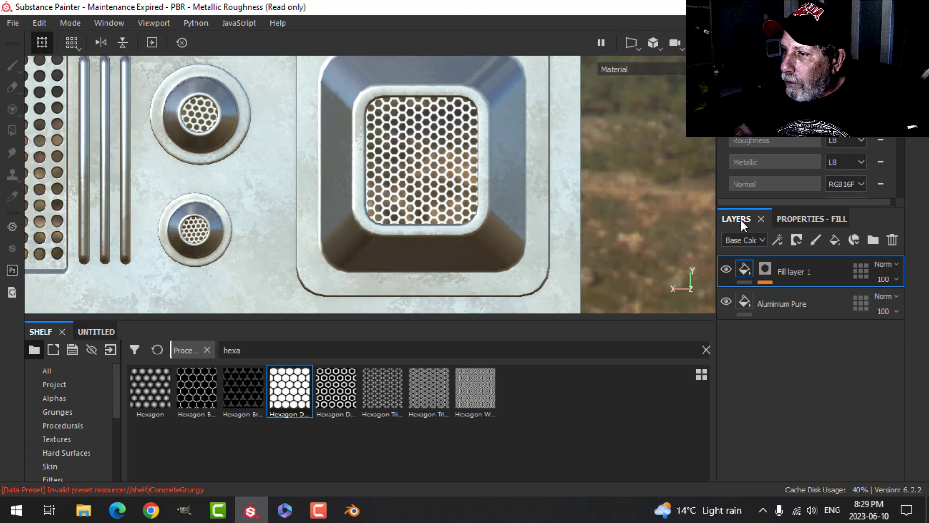
pyautogui.click(768, 272)
pyautogui.click(796, 296)
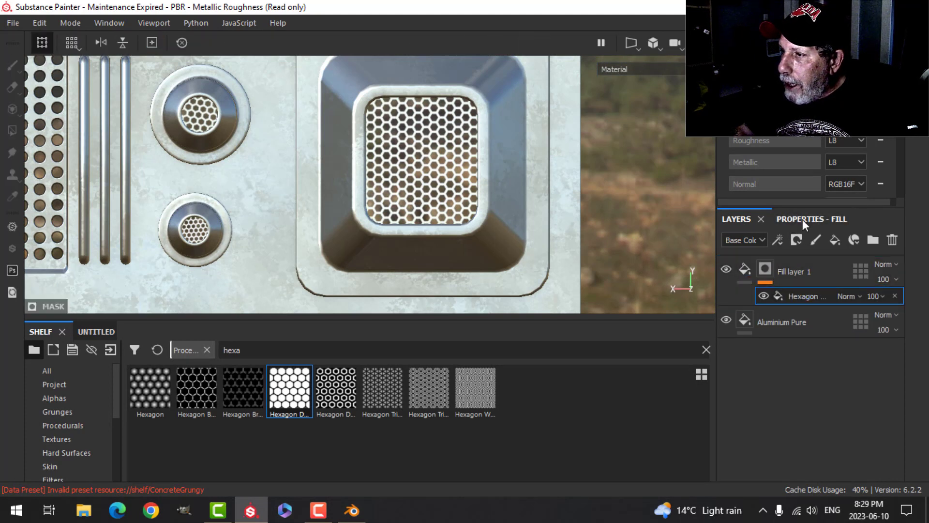
pyautogui.click(802, 219)
pyautogui.moveTo(805, 423); pyautogui.dragTo(793, 421)
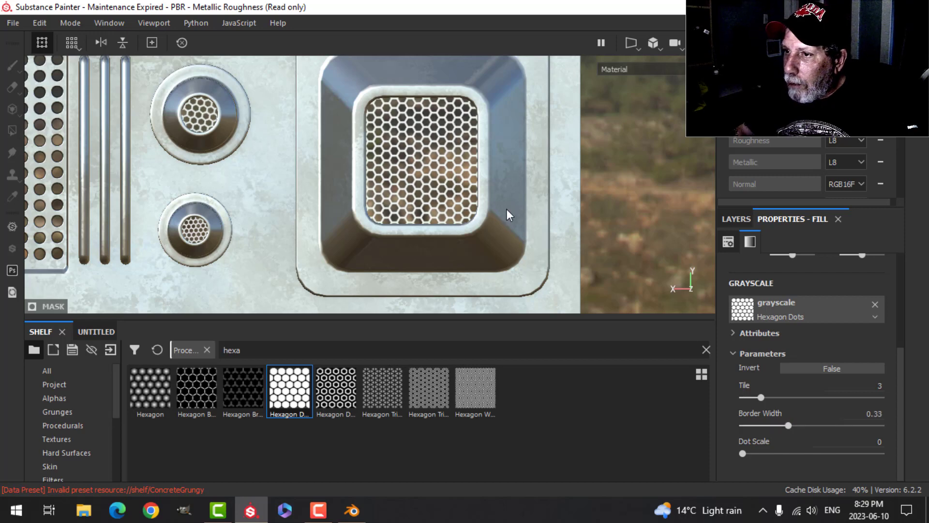
# Rename the hexagon-masked fill layer as Holes.
pyautogui.click(743, 222)
pyautogui.click(746, 269)
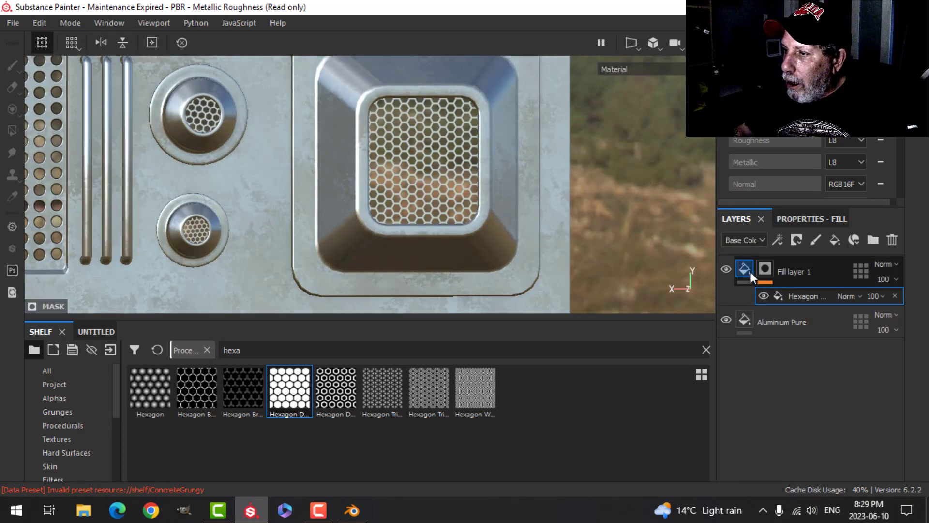
pyautogui.doubleClick(792, 272)
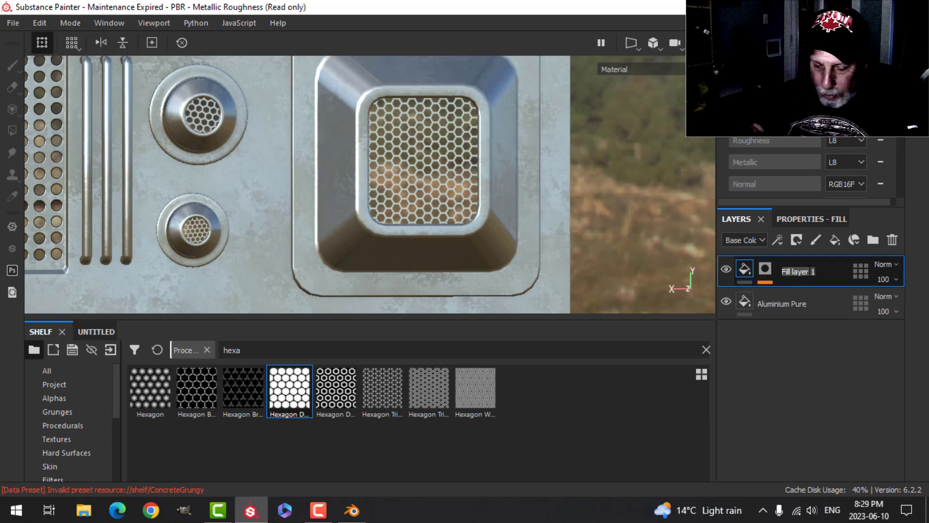
pyautogui.write('Holes')
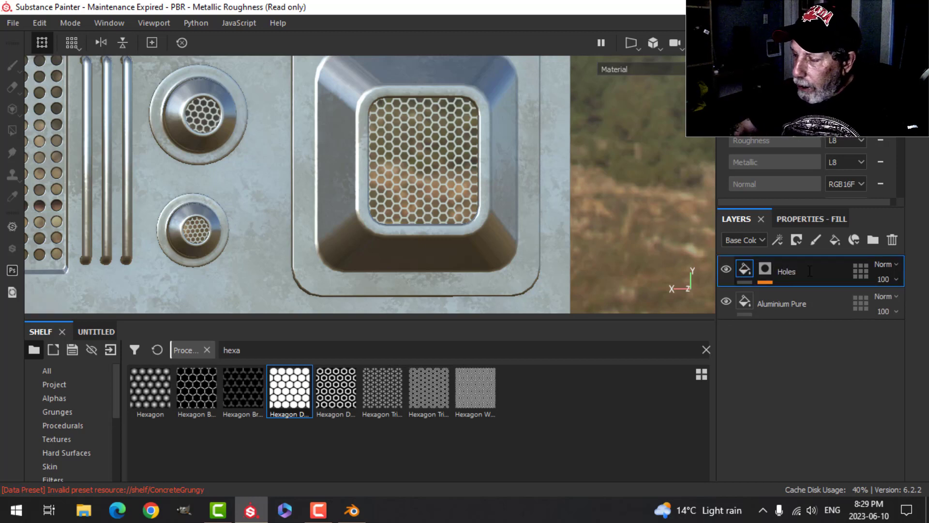
# Add a new fill layer with a black mask between the Holes and Aluminium Pure layers.
pyautogui.click(788, 298)
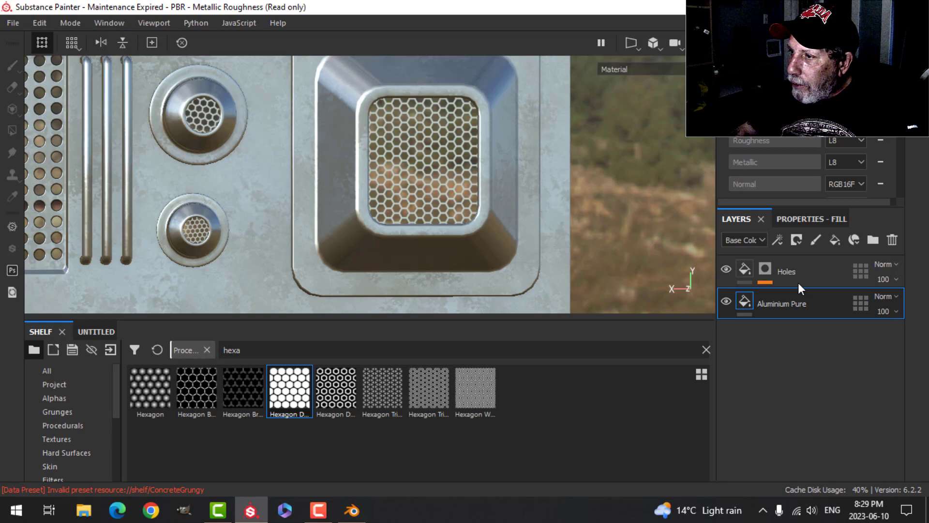
pyautogui.click(834, 244)
pyautogui.click(797, 239)
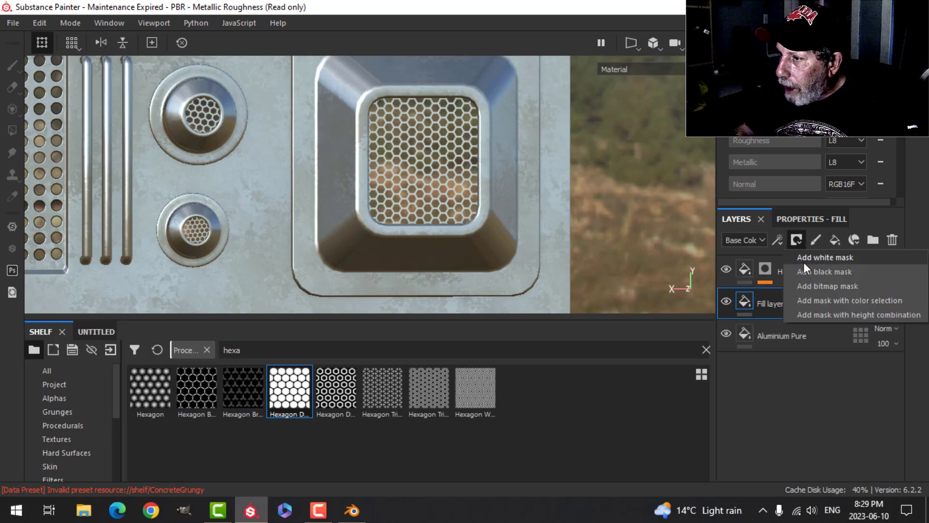
pyautogui.click(809, 271)
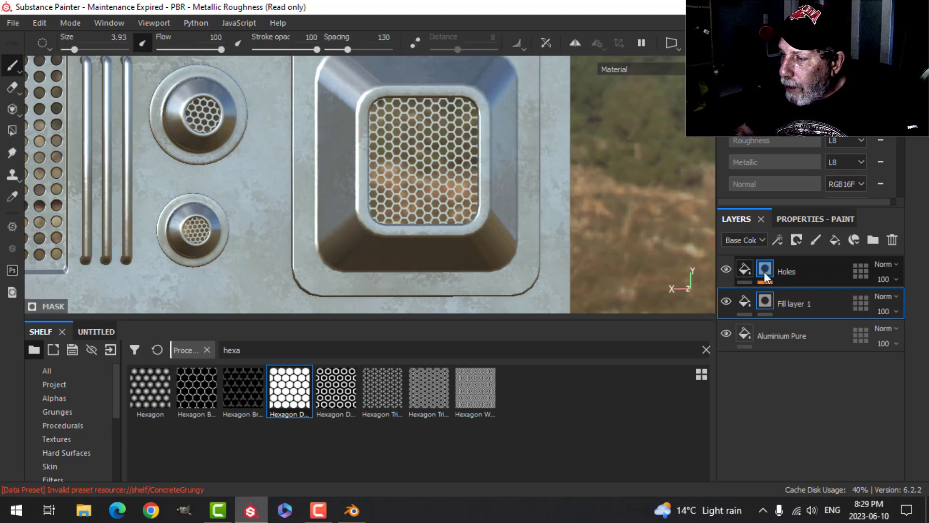
# Copy the Holes layer's mask, paste it into the new fill layer's mask and select that layer's fill content.
pyautogui.moveTo(763, 271); pyautogui.dragTo(763, 272)
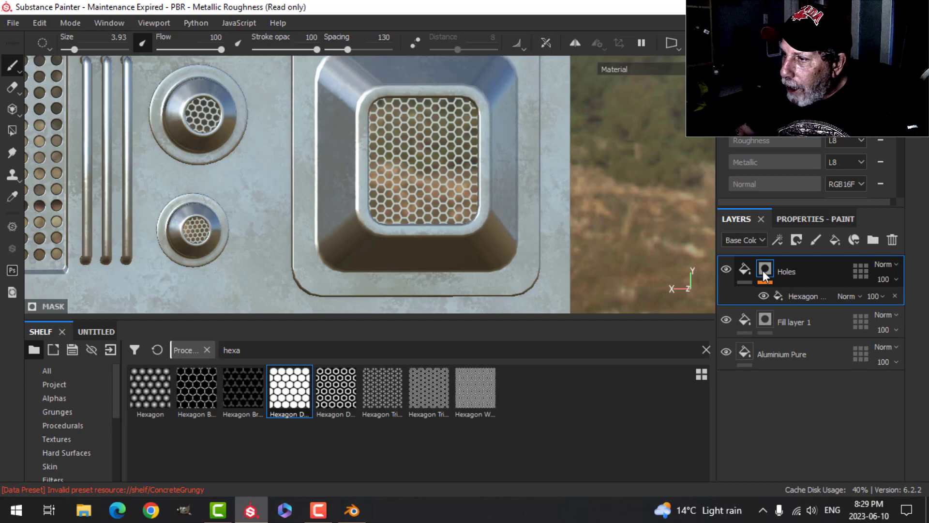
pyautogui.rightClick(763, 271)
pyautogui.click(791, 212)
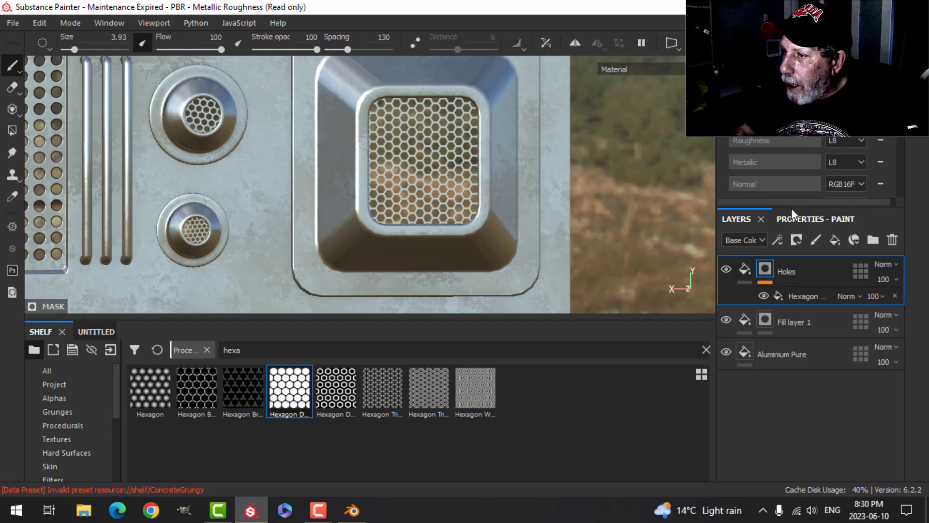
pyautogui.click(765, 319)
pyautogui.rightClick(765, 316)
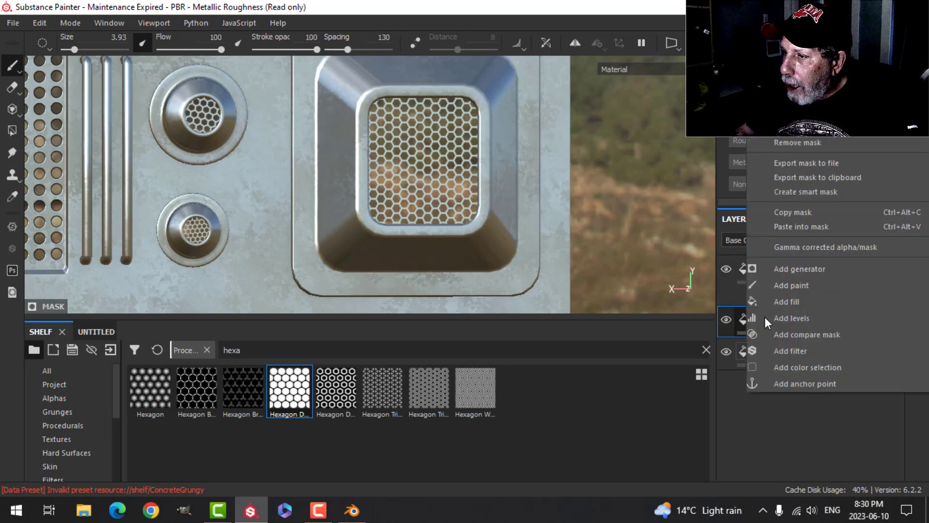
pyautogui.click(796, 227)
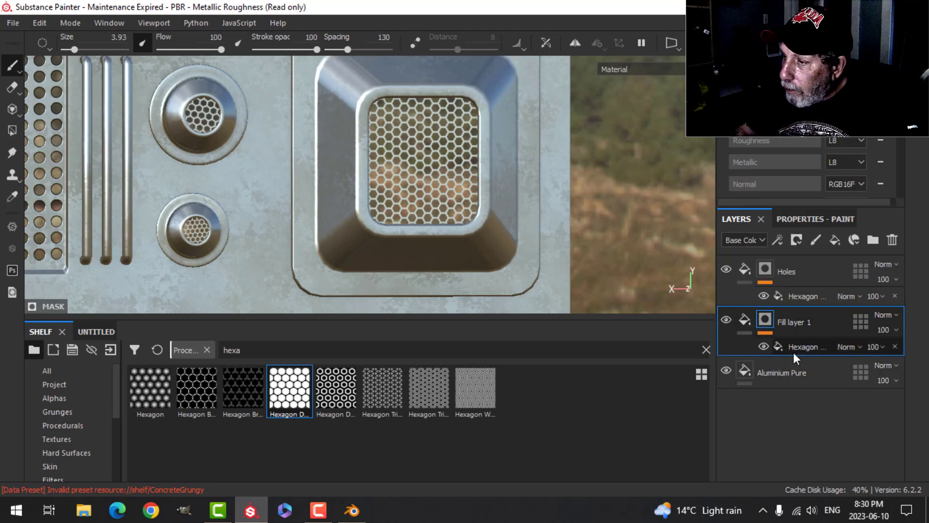
pyautogui.click(746, 320)
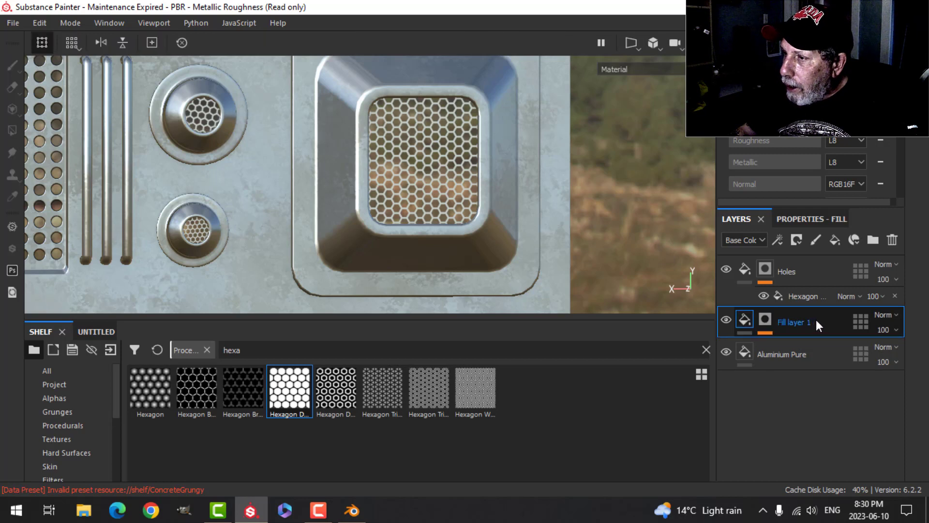
# Limit the new fill layer to the height channel only and set its height to about -0.3043.
pyautogui.click(798, 219)
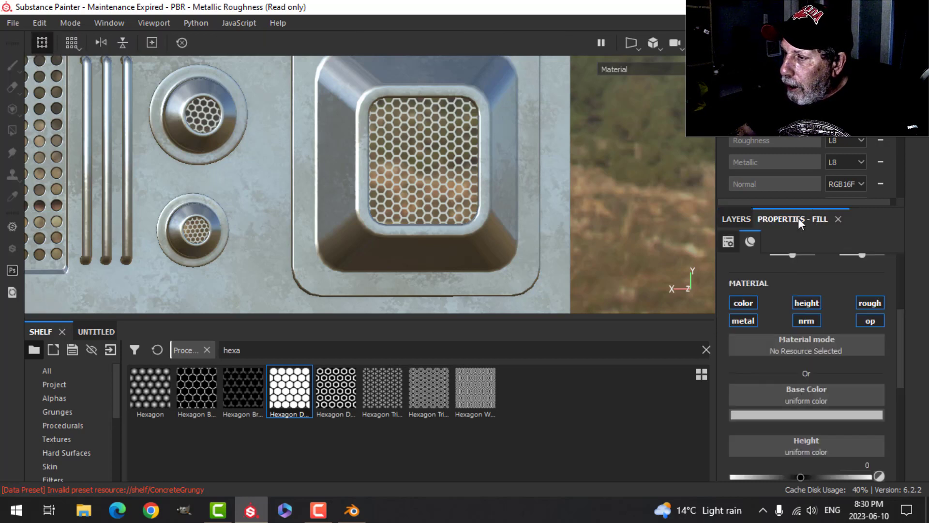
pyautogui.keyDown('alt'); pyautogui.click(811, 302); pyautogui.keyUp('alt')
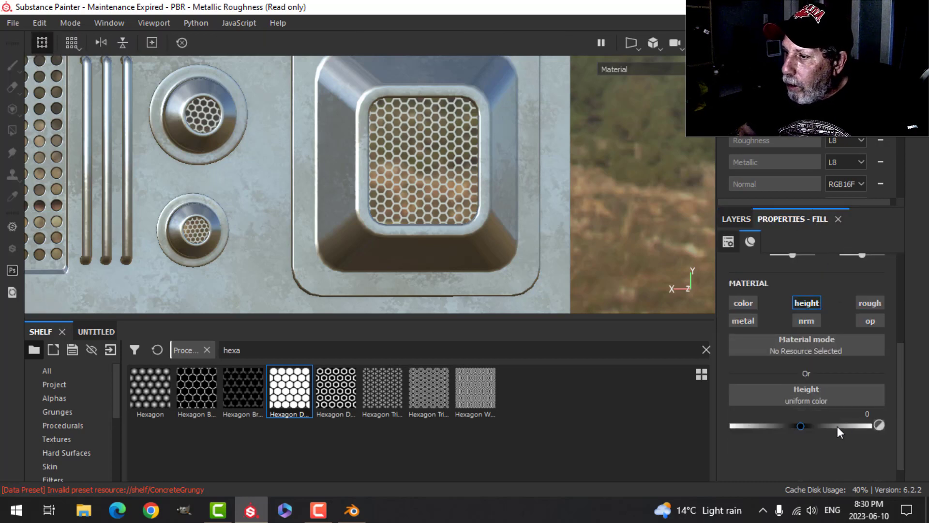
pyautogui.moveTo(800, 425); pyautogui.dragTo(780, 426)
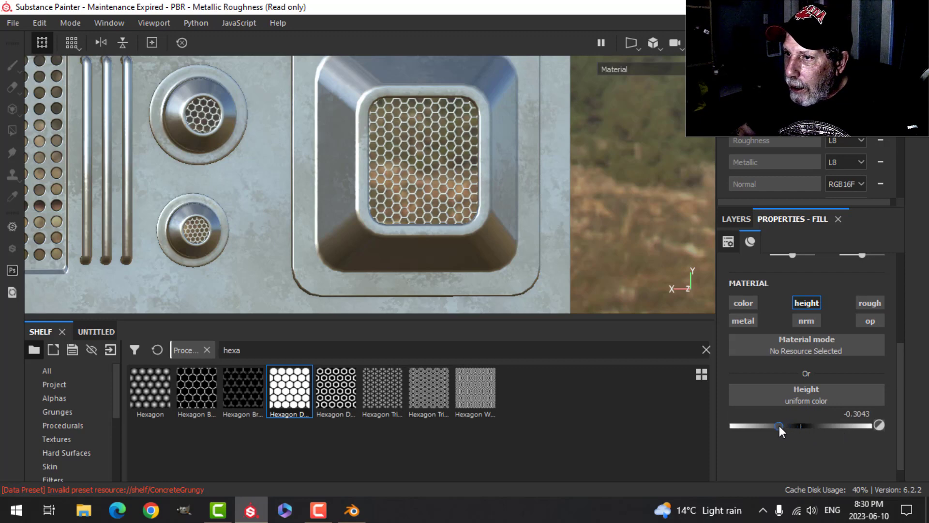
pyautogui.scroll(3, 473, 259)
pyautogui.keyDown('alt'); pyautogui.moveTo(454, 214); pyautogui.dragTo(500, 214); pyautogui.keyUp('alt')
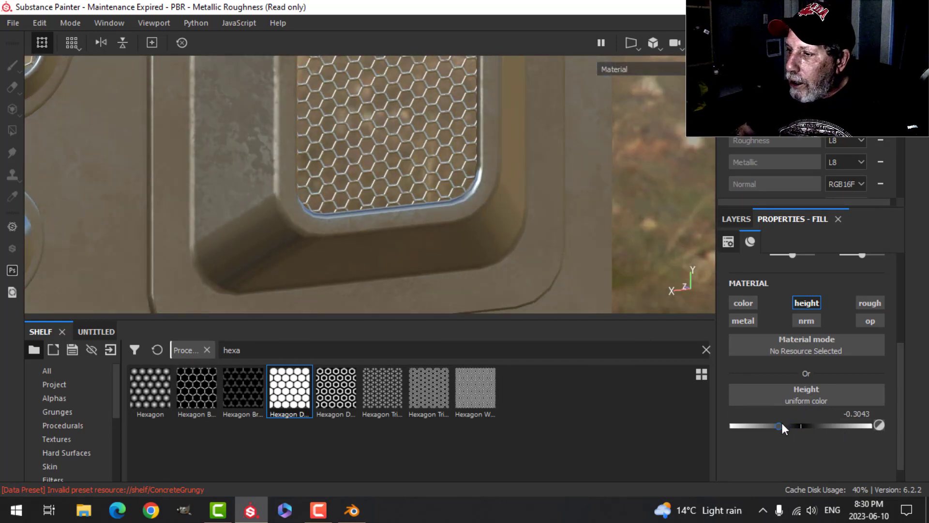
pyautogui.moveTo(782, 424)
pyautogui.mouseDown()
pyautogui.moveTo(797, 422)
pyautogui.moveTo(779, 422)
pyautogui.mouseUp()
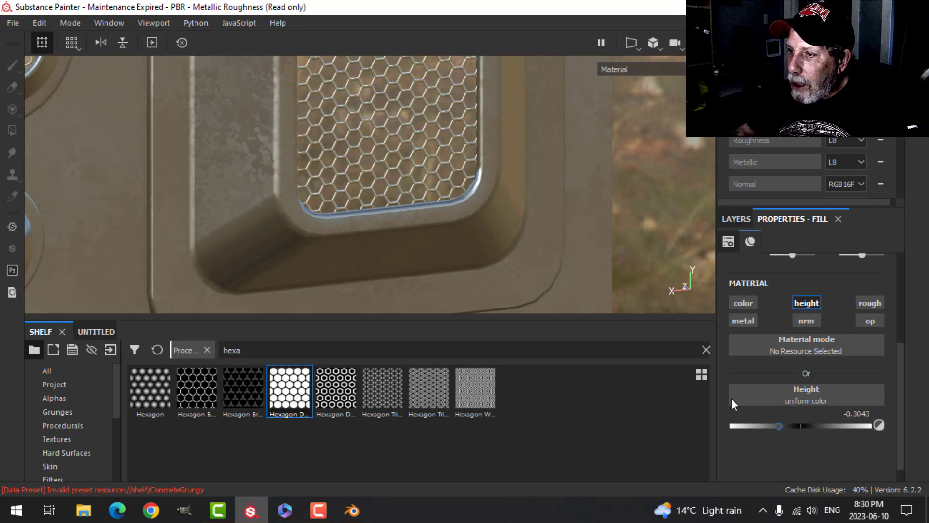
pyautogui.scroll(-2, 471, 239)
pyautogui.scroll(-3, 471, 239)
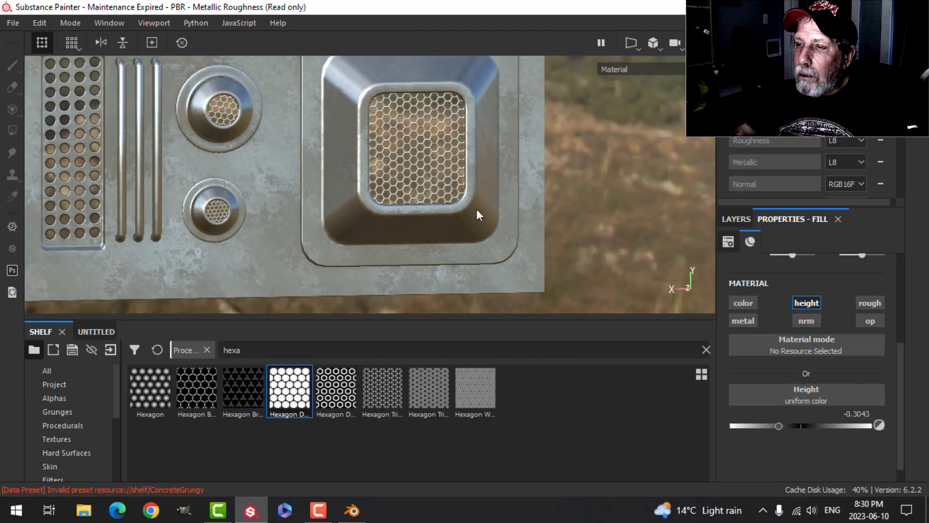
# Rename the height-only fill layer as Holes.
pyautogui.keyDown('alt'); pyautogui.moveTo(477, 208); pyautogui.dragTo(493, 193); pyautogui.keyUp('alt')
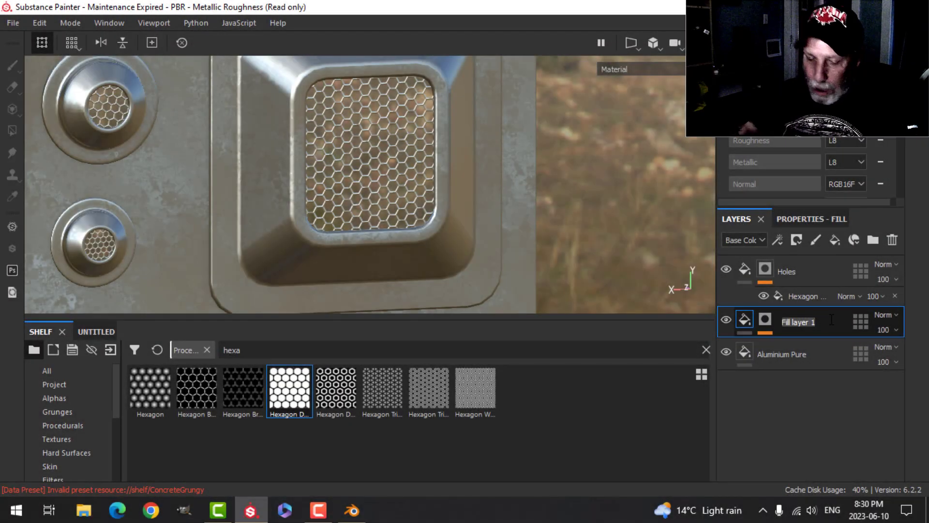
pyautogui.write('Holes')
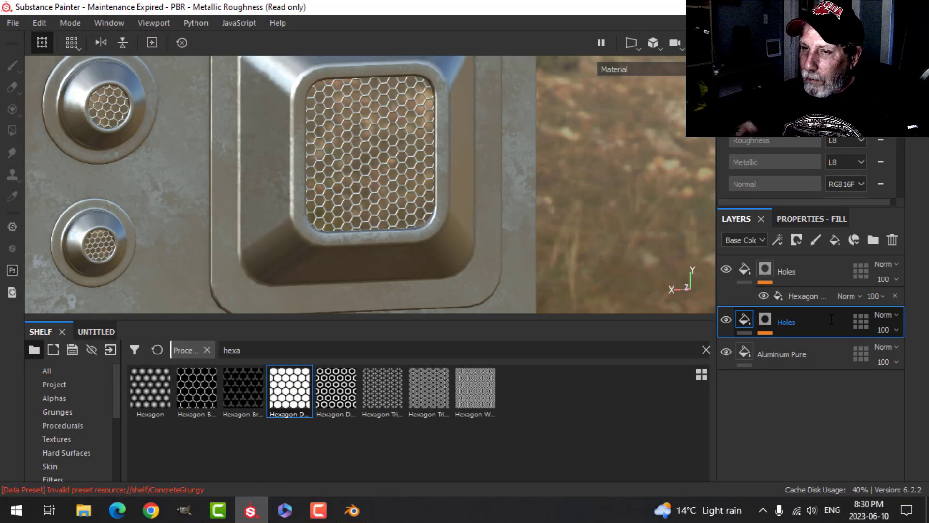
pyautogui.press('Return')
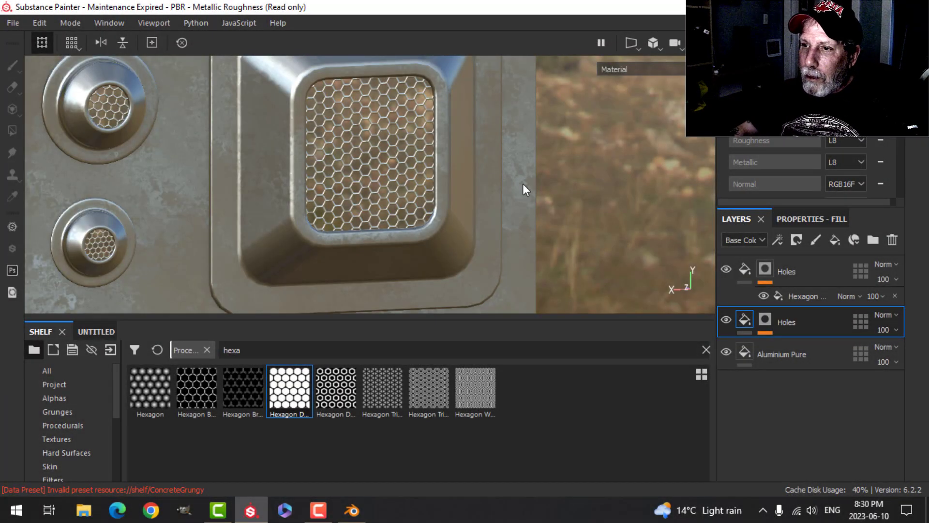
# Hide the panorama background by setting the Environment Opacity to 0 in the display settings.
pyautogui.scroll(-2, 514, 184)
pyautogui.scroll(1, 504, 190)
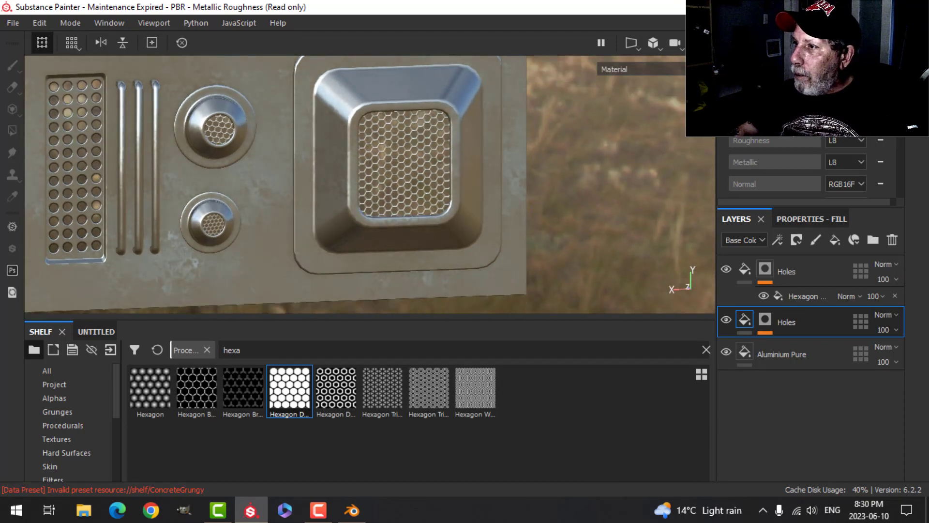
pyautogui.click(916, 66)
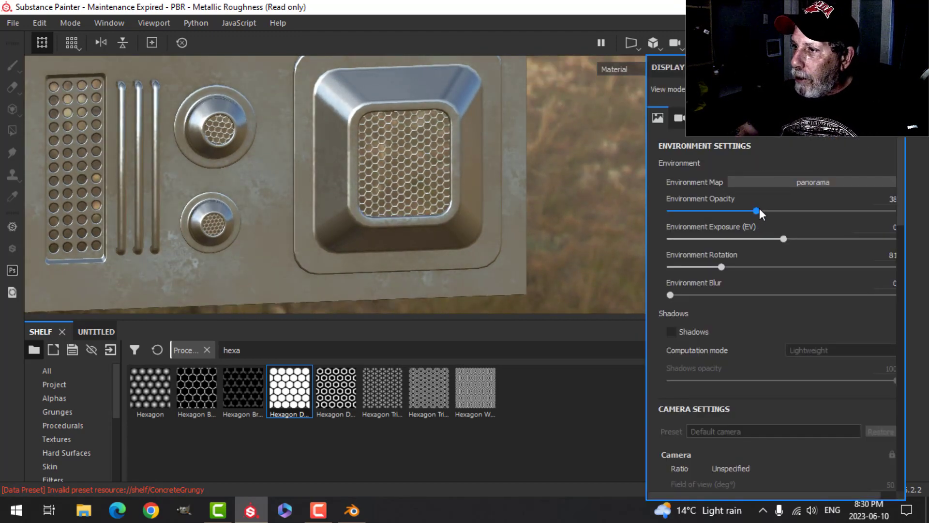
pyautogui.moveTo(759, 210); pyautogui.dragTo(637, 209)
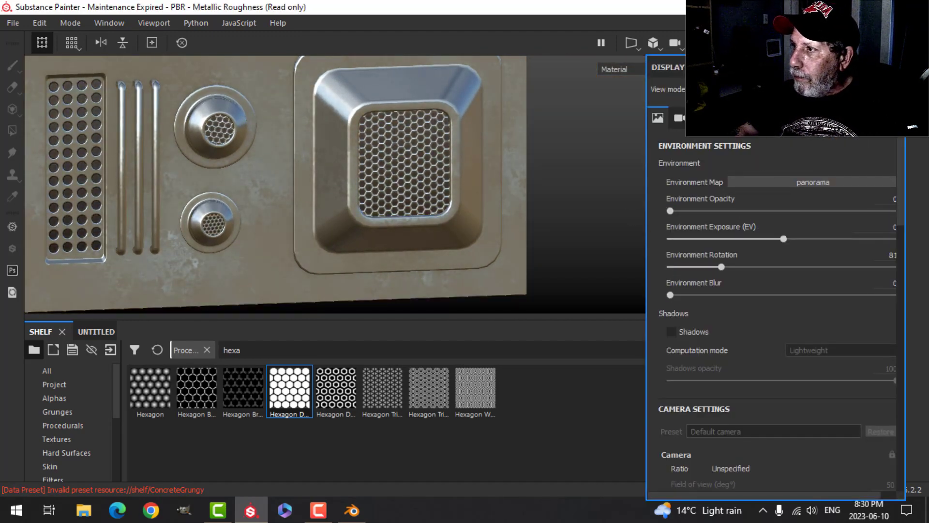
pyautogui.click(916, 67)
pyautogui.keyDown('alt'); pyautogui.moveTo(479, 174); pyautogui.dragTo(475, 183); pyautogui.keyUp('alt')
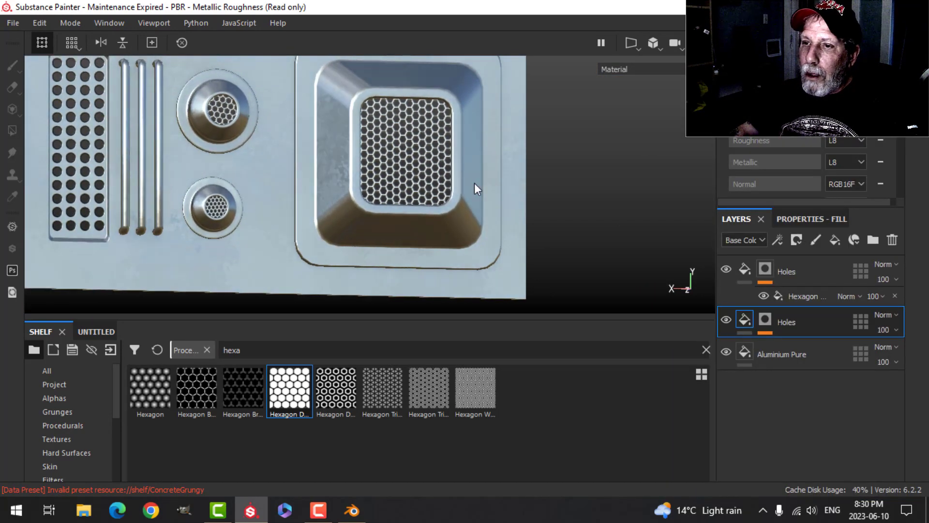
# Make Metal the active texture set.
pyautogui.scroll(-3, 474, 183)
pyautogui.keyDown('alt'); pyautogui.moveTo(487, 170); pyautogui.dragTo(479, 194, button='middle'); pyautogui.keyUp('alt')
pyautogui.moveTo(514, 182)
pyautogui.keyDown('alt'); pyautogui.mouseDown()
pyautogui.moveTo(521, 204)
pyautogui.moveTo(500, 179)
pyautogui.moveTo(515, 193)
pyautogui.mouseUp(); pyautogui.keyUp('alt')
pyautogui.click(755, 42)
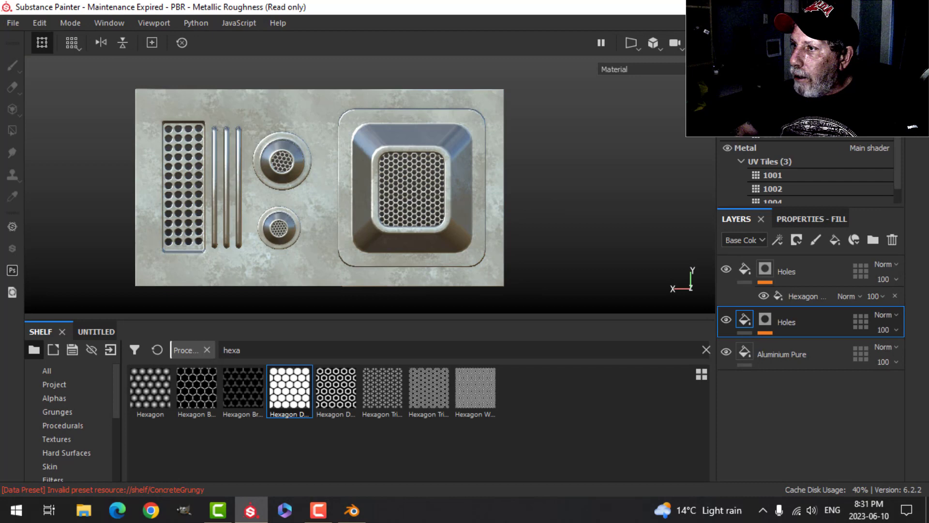
pyautogui.click(755, 146)
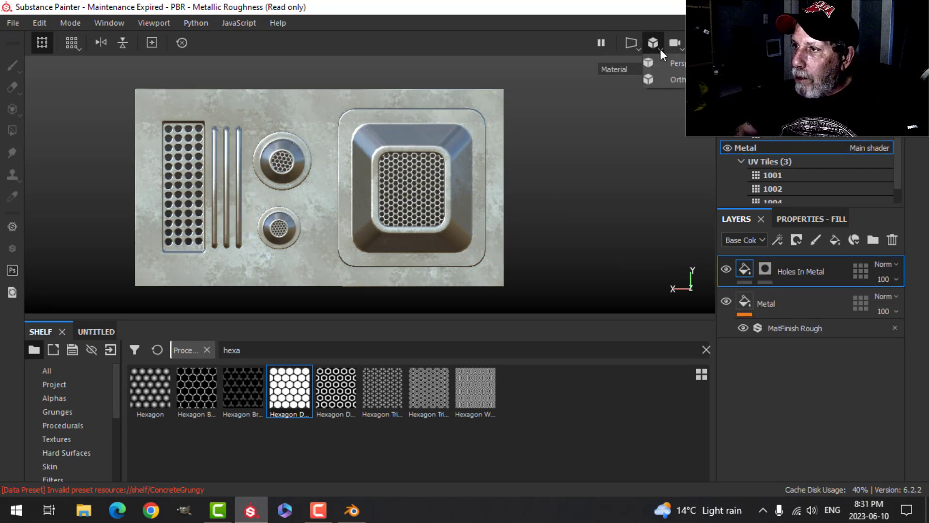
# Switch the viewport camera to orthographic projection, framing the back panel from the front.
pyautogui.click(673, 78)
pyautogui.scroll(2, 527, 196)
pyautogui.scroll(1, 527, 197)
pyautogui.keyDown('alt'); pyautogui.moveTo(528, 197); pyautogui.dragTo(589, 180, button='middle'); pyautogui.keyUp('alt')
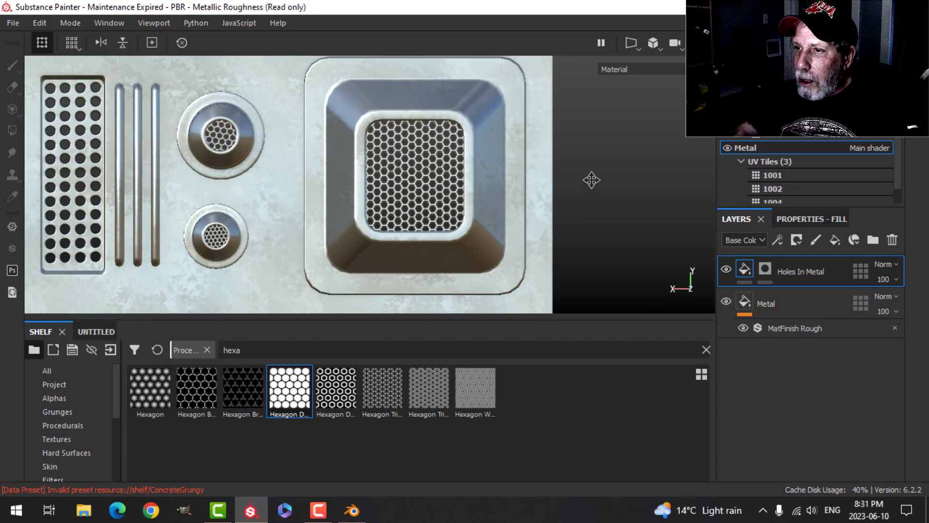
pyautogui.scroll(-1, 580, 196)
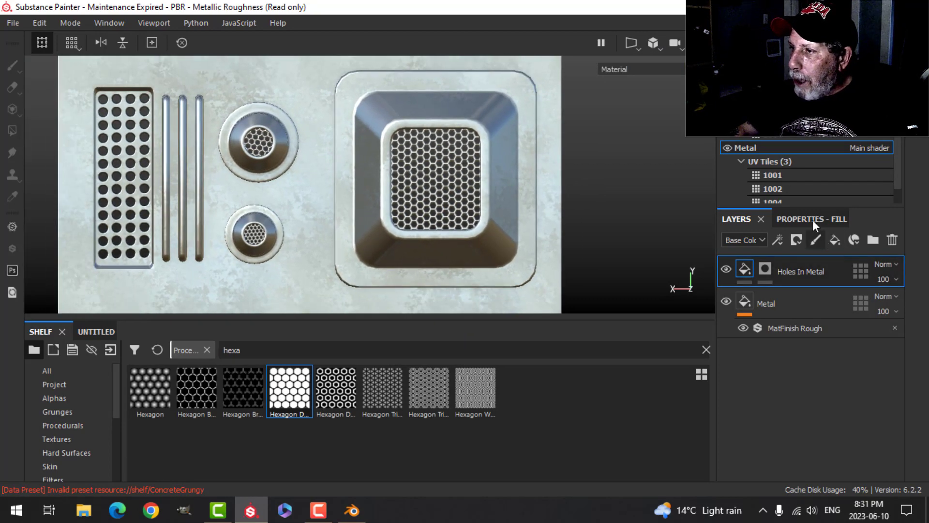
# Activate the Paint brush and enable height alongside color in its material channels.
pyautogui.press('1')
pyautogui.click(811, 219)
pyautogui.scroll(-5, 810, 392)
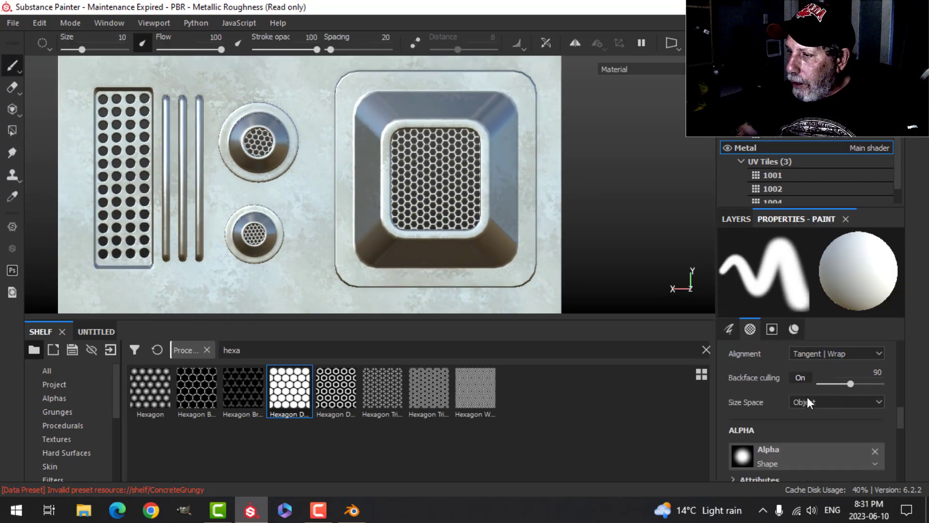
pyautogui.scroll(-3, 807, 397)
pyautogui.scroll(-2, 777, 391)
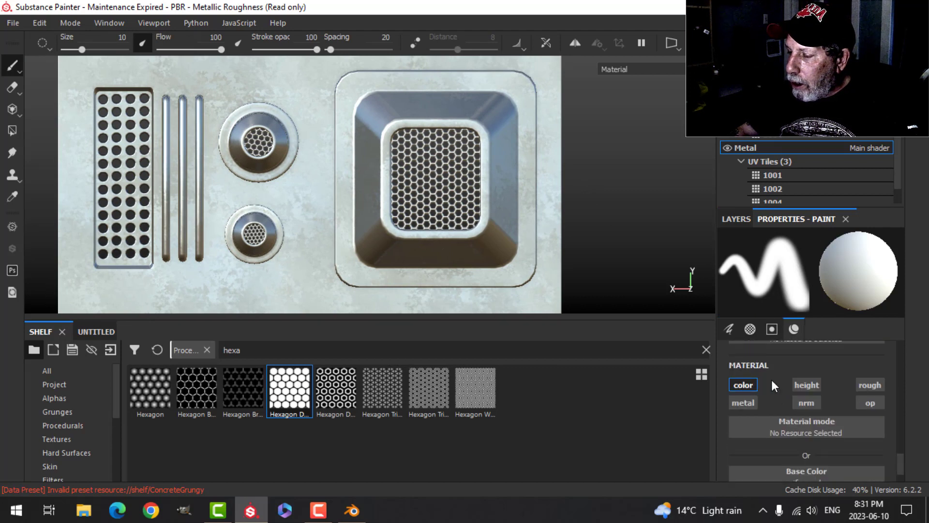
pyautogui.click(806, 386)
# Set the brush's Base Color to a near-black grey of 0.010 and its height to about -0.5072.
pyautogui.scroll(-1, 827, 436)
pyautogui.click(806, 456)
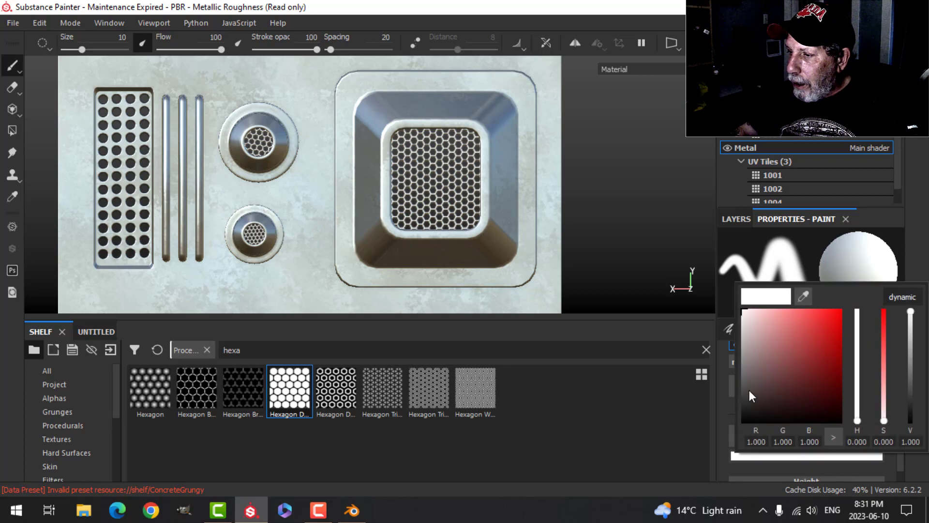
pyautogui.moveTo(749, 393); pyautogui.dragTo(750, 414)
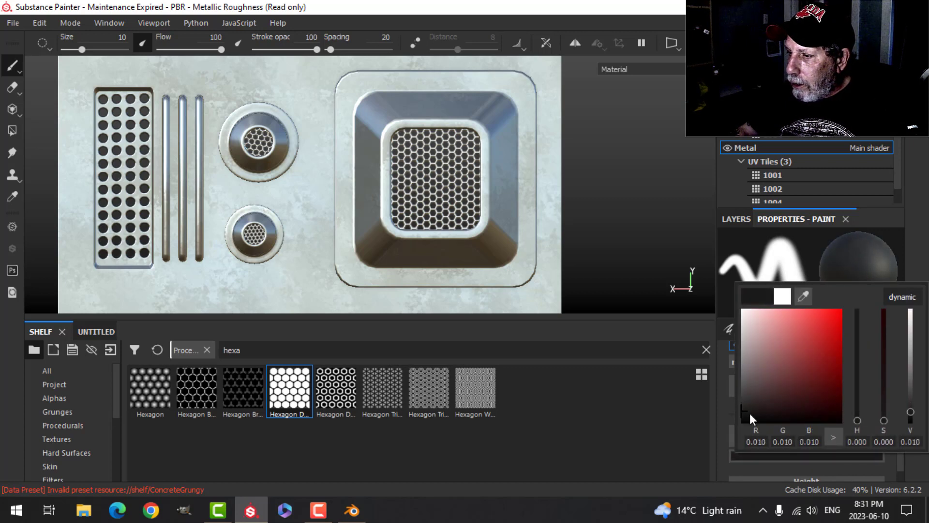
pyautogui.click(916, 263)
pyautogui.scroll(-1, 791, 460)
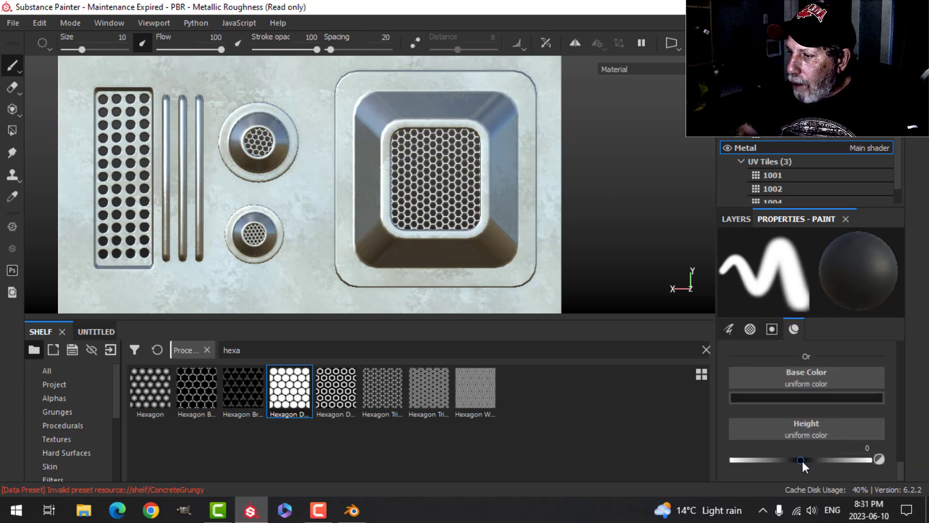
pyautogui.moveTo(803, 461); pyautogui.dragTo(767, 471)
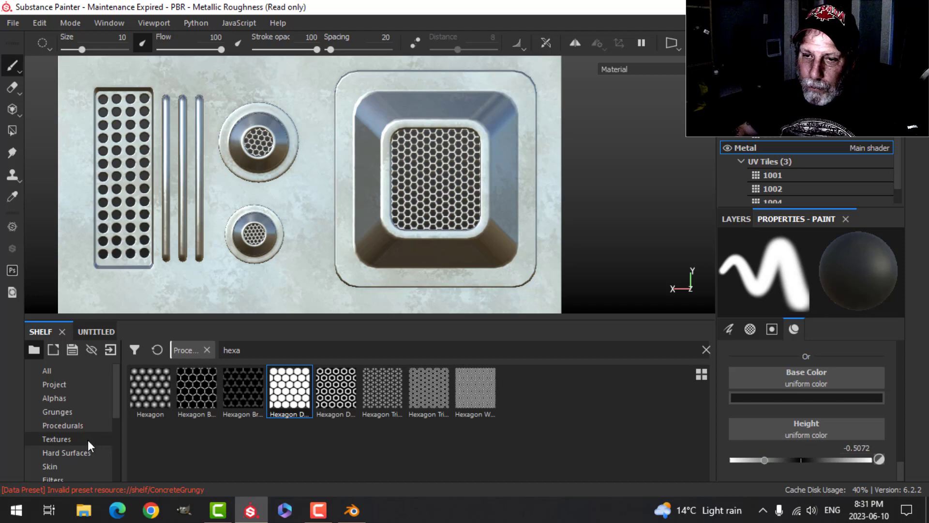
# Search the Alphas for "bolt" and assign the JRO_Bolts cross-head alpha to the brush.
pyautogui.click(54, 398)
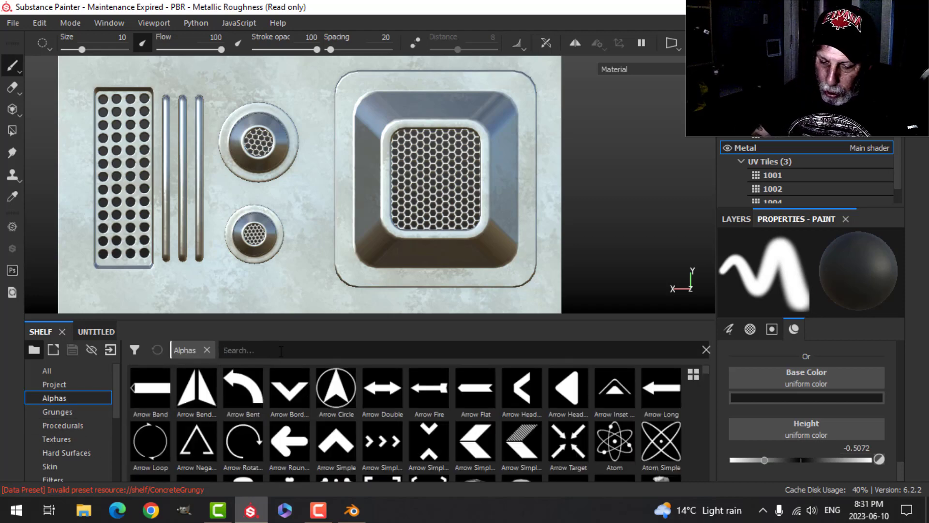
pyautogui.click(281, 351)
pyautogui.write('bolt')
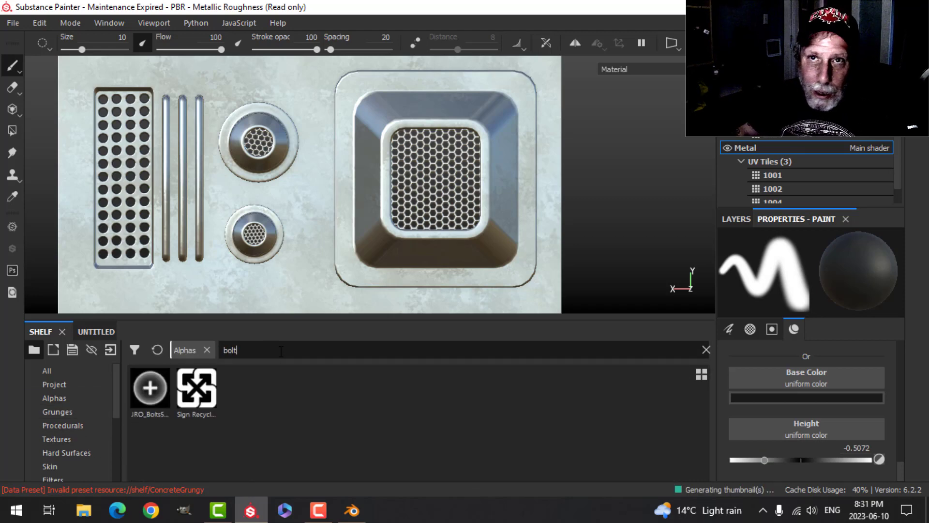
pyautogui.click(152, 393)
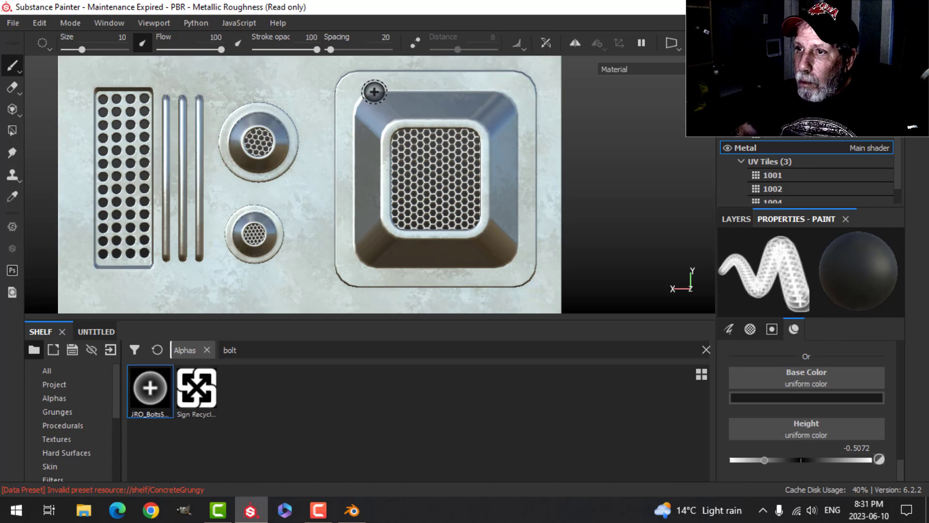
# Reduce the brush size to about 6.66 and stamp a bolt at each corner of the large square vent's flange.
pyautogui.keyDown('ctrl'); pyautogui.moveTo(374, 92); pyautogui.dragTo(357, 89, button='right'); pyautogui.keyUp('ctrl')
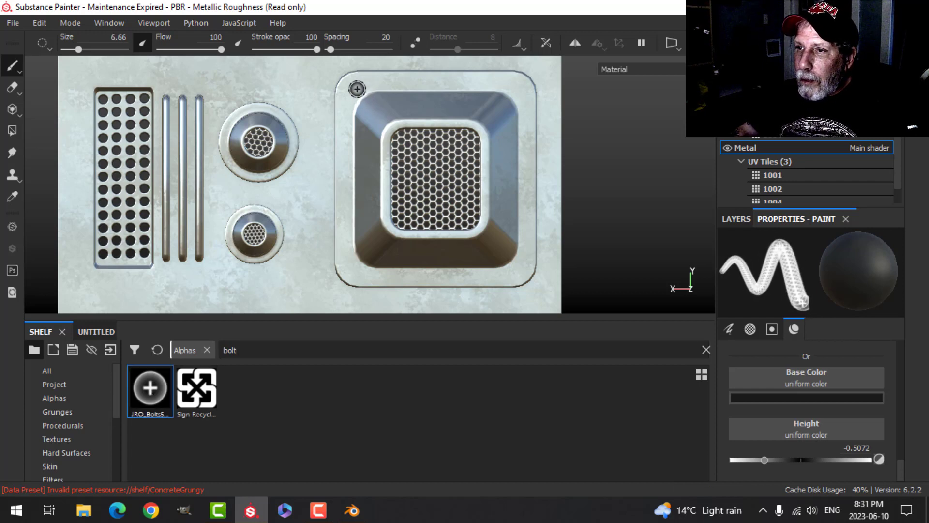
pyautogui.click(520, 86)
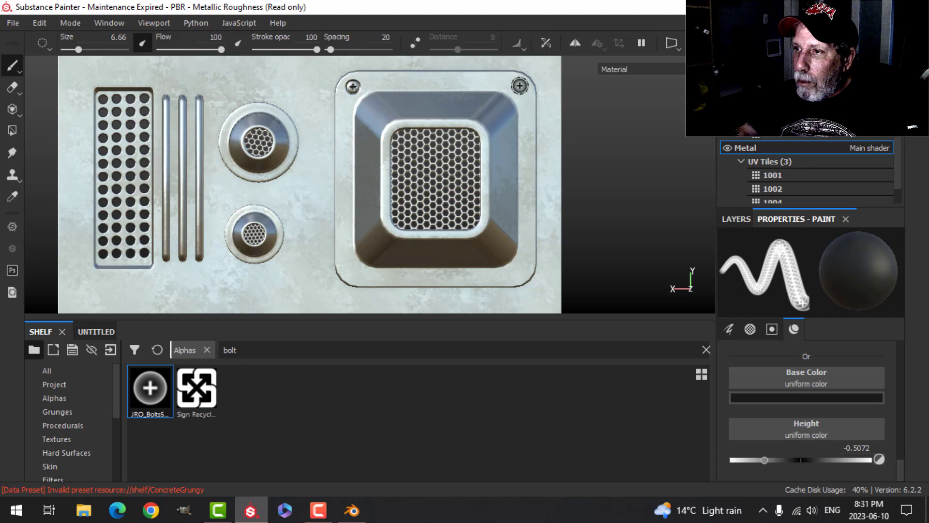
pyautogui.click(352, 270)
pyautogui.click(519, 274)
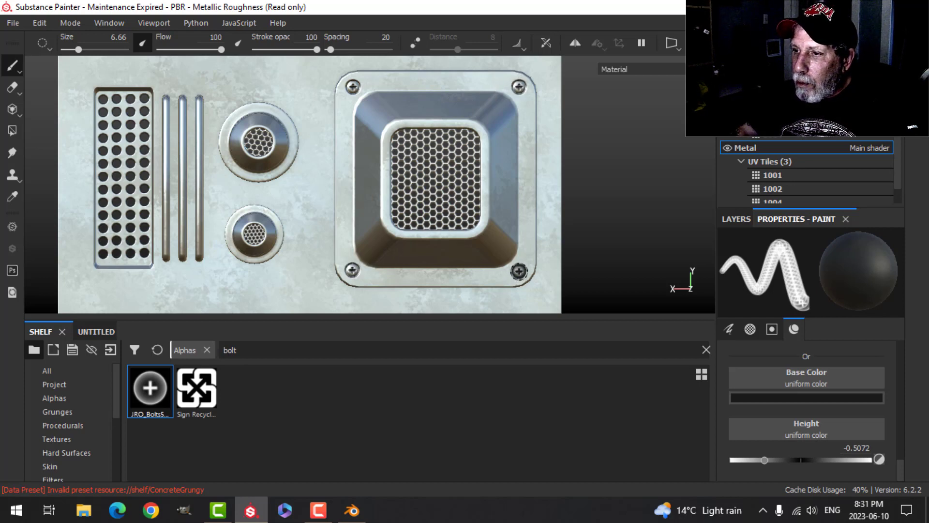
# Reduce the brush size to about 3.24 and stamp four evenly spaced bolts around the upper round vent's outer ring.
pyautogui.scroll(-1, 423, 241)
pyautogui.scroll(2, 411, 225)
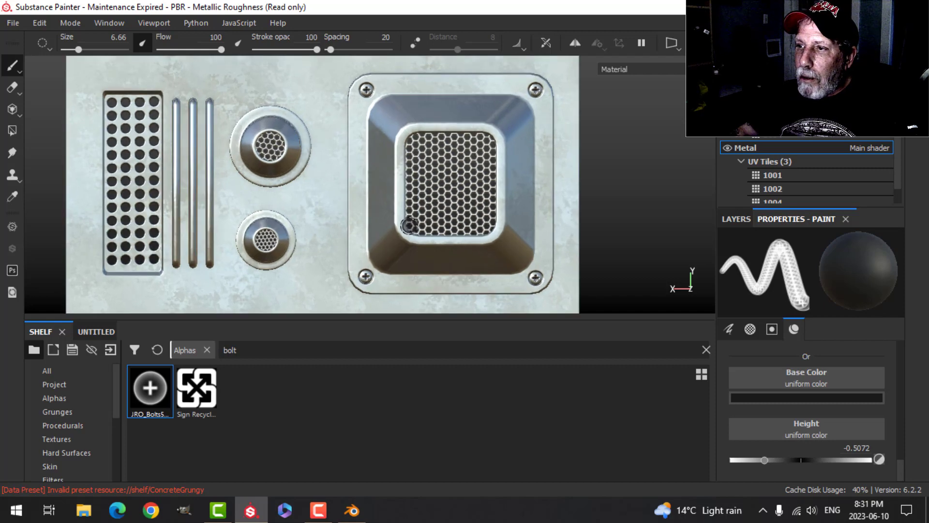
pyautogui.scroll(-1, 407, 224)
pyautogui.keyDown('alt'); pyautogui.moveTo(295, 183); pyautogui.dragTo(388, 210, button='middle'); pyautogui.keyUp('alt')
pyautogui.scroll(3, 389, 208)
pyautogui.keyDown('alt'); pyautogui.moveTo(463, 191); pyautogui.dragTo(413, 236, button='middle'); pyautogui.keyUp('alt')
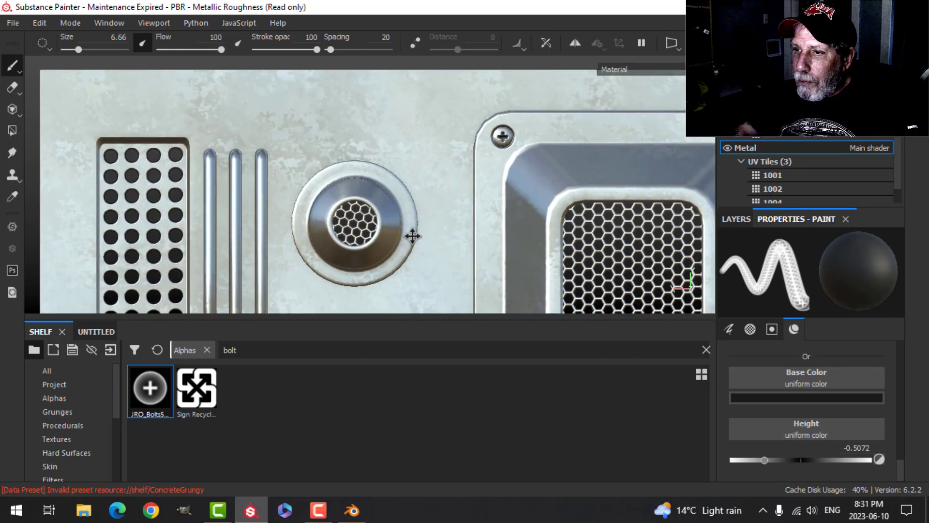
pyautogui.scroll(2, 409, 225)
pyautogui.keyDown('alt'); pyautogui.moveTo(382, 203); pyautogui.dragTo(431, 182, button='middle'); pyautogui.keyUp('alt')
pyautogui.press('[')
pyautogui.press('[')
pyautogui.press('[')
pyautogui.press('[')
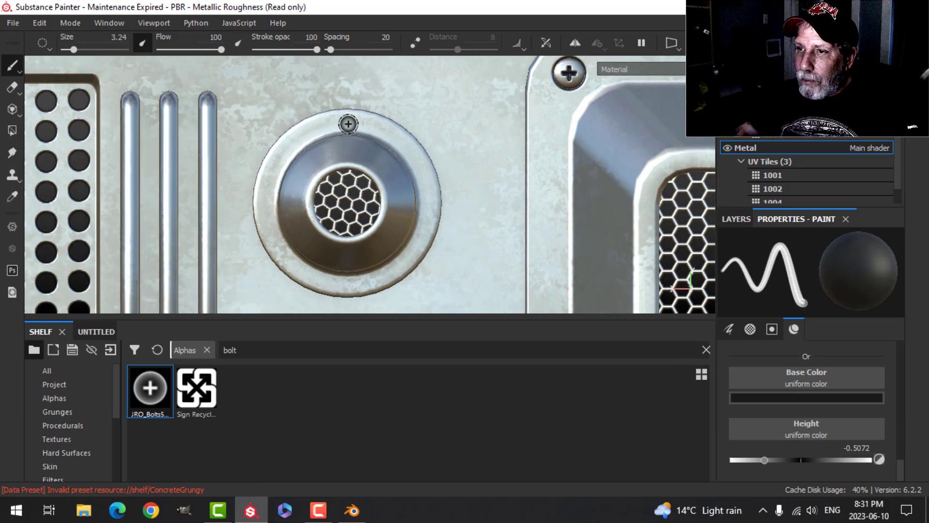
pyautogui.click(345, 123)
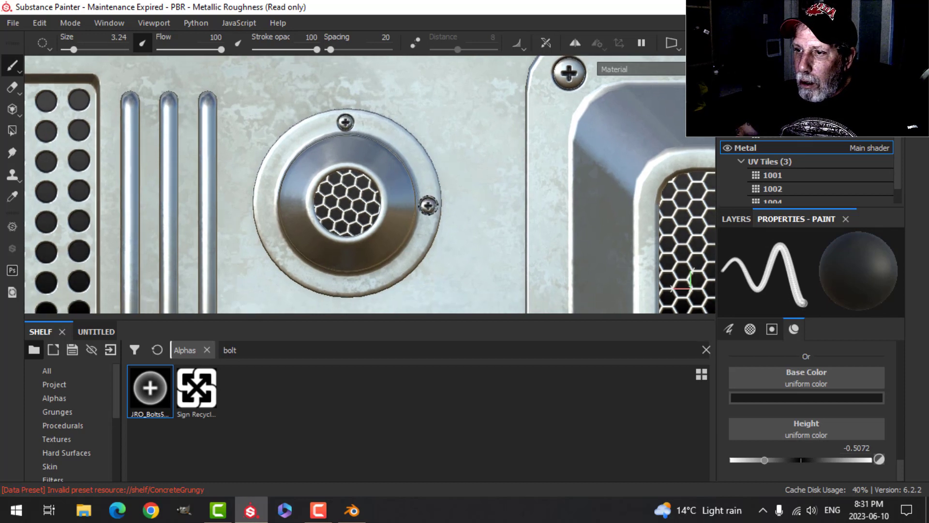
pyautogui.click(428, 206)
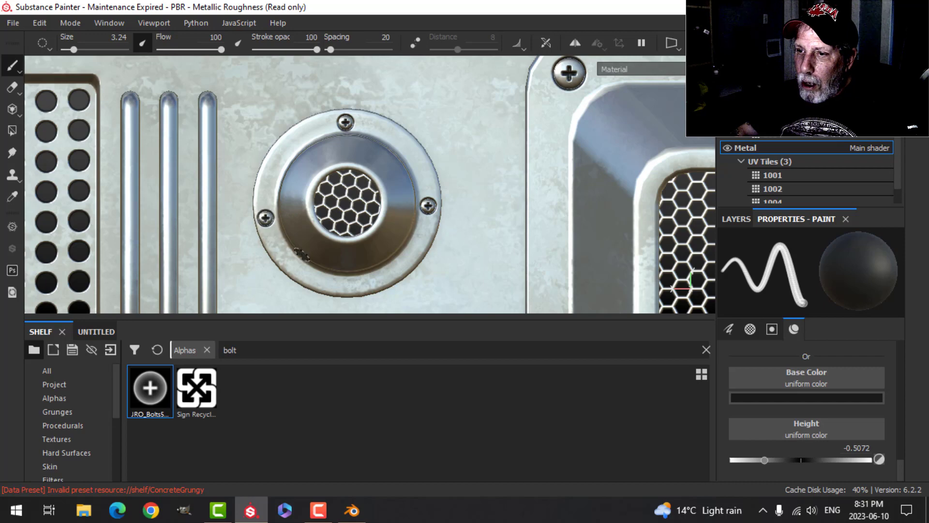
pyautogui.click(339, 284)
pyautogui.click(347, 286)
pyautogui.scroll(-4, 433, 277)
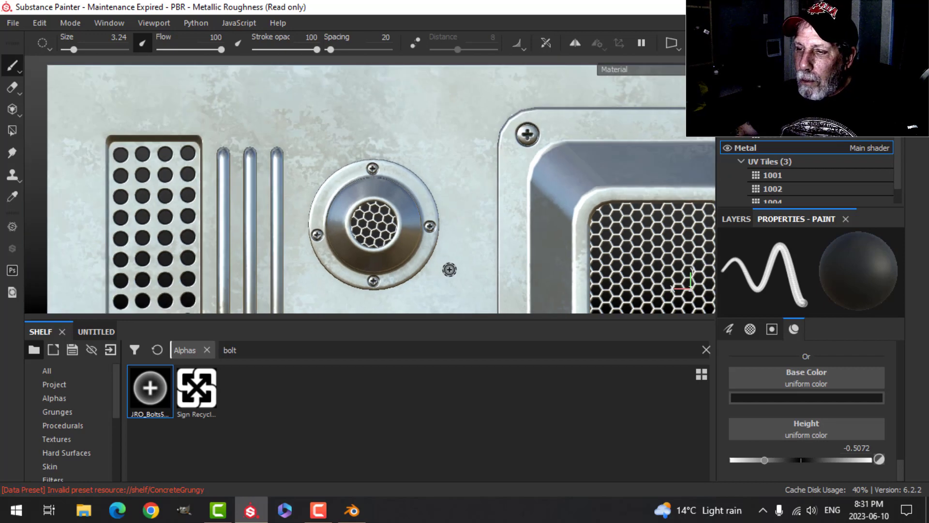
# Reduce the brush size to about 2.49 and stamp four evenly spaced bolts around the lower round vent's outer ring.
pyautogui.keyDown('alt'); pyautogui.moveTo(450, 270); pyautogui.dragTo(442, 156, button='middle'); pyautogui.keyUp('alt')
pyautogui.scroll(3, 431, 184)
pyautogui.keyDown('alt'); pyautogui.moveTo(407, 202); pyautogui.dragTo(469, 151, button='middle'); pyautogui.keyUp('alt')
pyautogui.press('[')
pyautogui.press('[')
pyautogui.press('[')
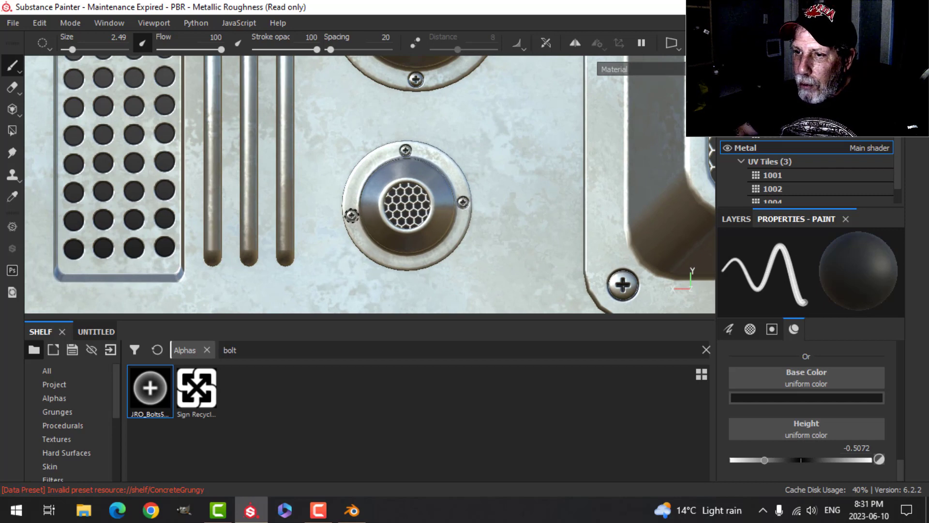
pyautogui.scroll(-4, 511, 252)
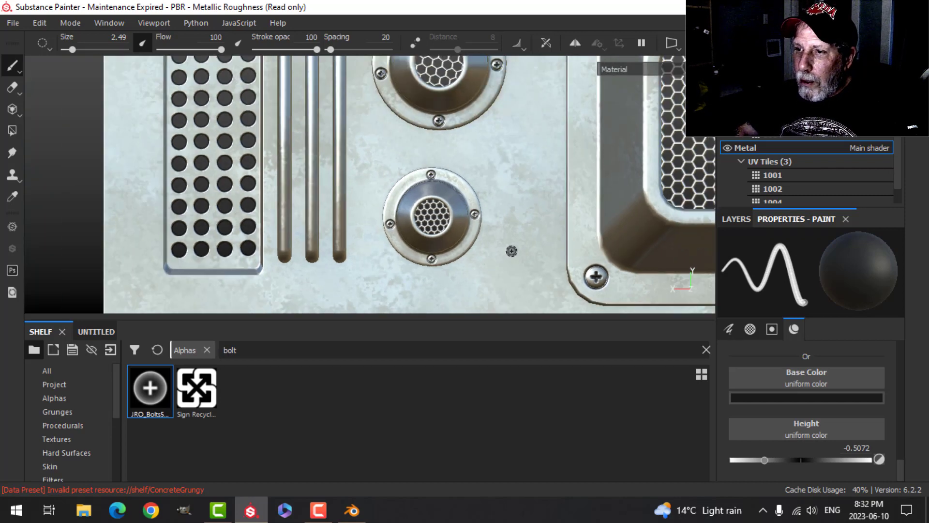
pyautogui.keyDown('alt'); pyautogui.moveTo(489, 181); pyautogui.dragTo(467, 259, button='middle'); pyautogui.keyUp('alt')
pyautogui.scroll(2, 465, 223)
pyautogui.scroll(-4, 464, 224)
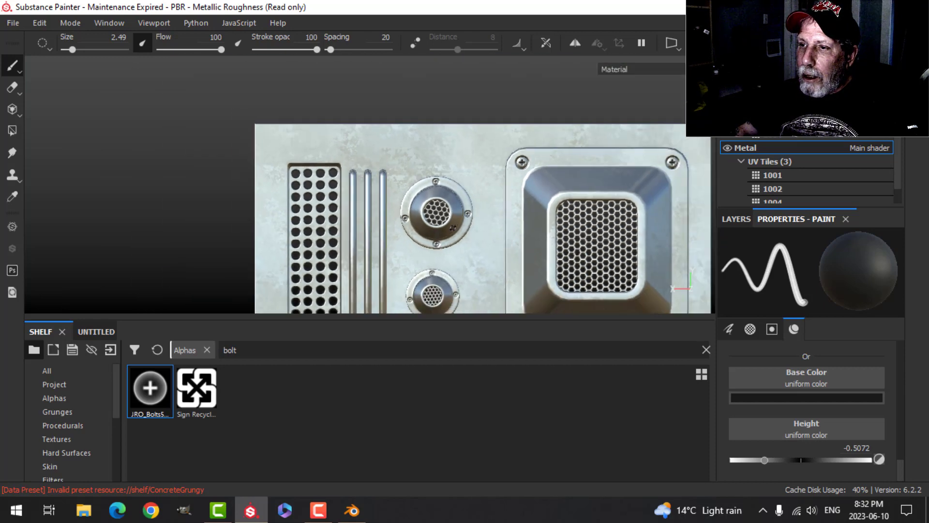
pyautogui.keyDown('alt'); pyautogui.moveTo(497, 202); pyautogui.dragTo(439, 185, button='middle'); pyautogui.keyUp('alt')
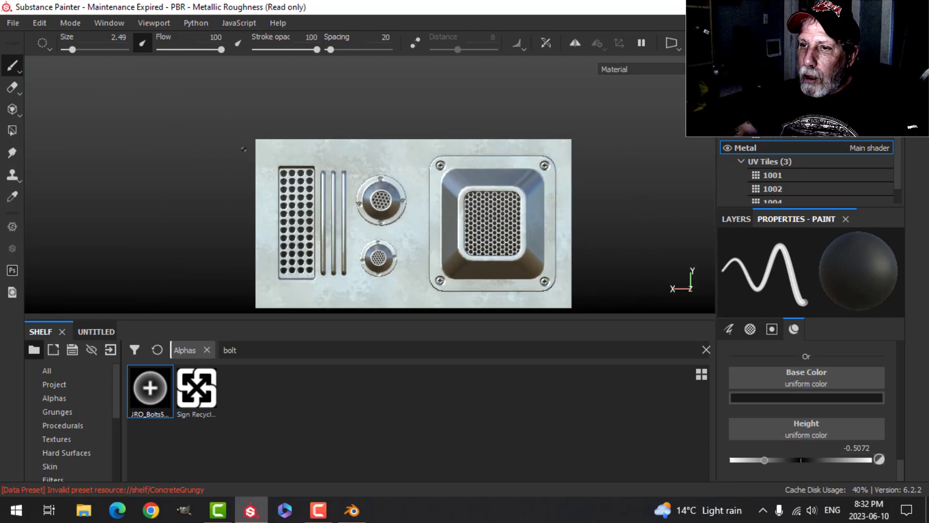
# Stamp a bolt in each corner of the back panel using symmetry and a brush size of about 8.28, and turn symmetry off.
pyautogui.click(575, 43)
pyautogui.moveTo(306, 149)
pyautogui.keyDown('ctrl'); pyautogui.mouseDown(button='right')
pyautogui.moveTo(335, 149)
pyautogui.moveTo(297, 149)
pyautogui.mouseUp(button='right'); pyautogui.keyUp('ctrl')
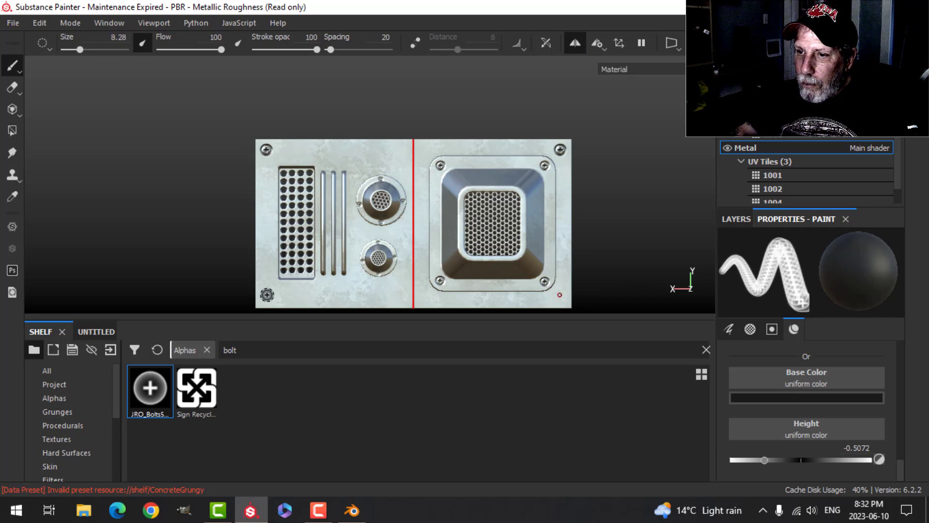
pyautogui.click(267, 297)
pyautogui.scroll(-4, 538, 244)
pyautogui.keyDown('alt'); pyautogui.moveTo(515, 216); pyautogui.dragTo(584, 231); pyautogui.keyUp('alt')
pyautogui.click(575, 43)
pyautogui.scroll(5, 516, 240)
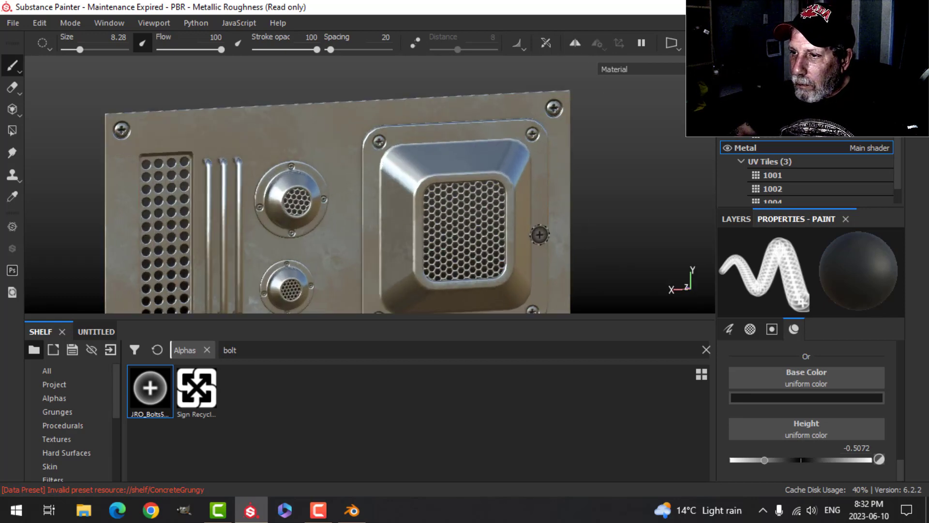
pyautogui.scroll(-3, 516, 240)
pyautogui.keyDown('alt'); pyautogui.moveTo(516, 240); pyautogui.dragTo(513, 198, button='middle'); pyautogui.keyUp('alt')
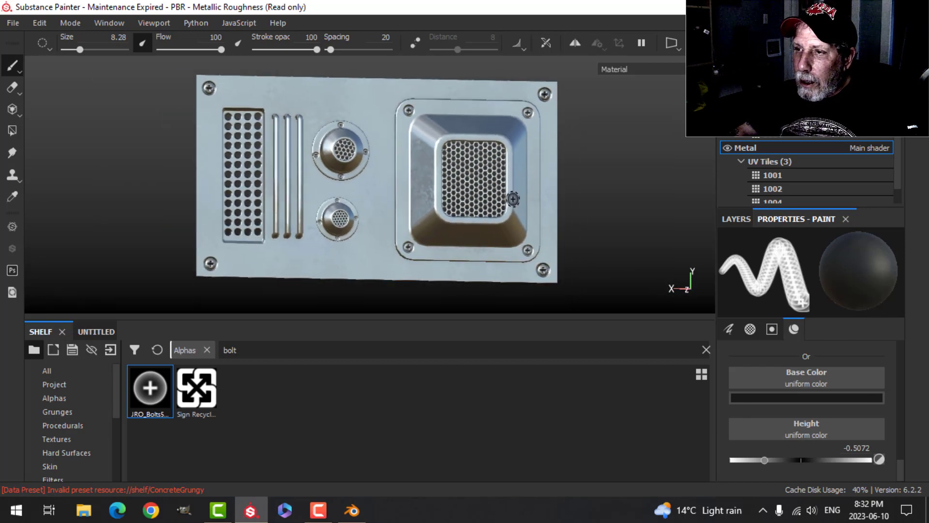
pyautogui.scroll(1, 513, 199)
pyautogui.keyDown('alt'); pyautogui.moveTo(513, 199); pyautogui.dragTo(557, 209); pyautogui.keyUp('alt')
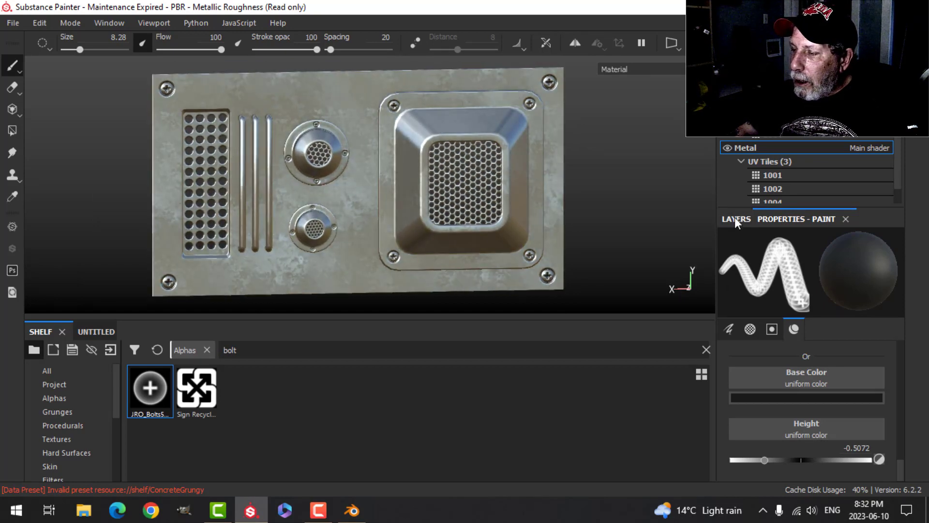
pyautogui.keyDown('alt'); pyautogui.keyDown('shift'); pyautogui.moveTo(558, 243); pyautogui.dragTo(536, 235); pyautogui.keyUp('shift'); pyautogui.keyUp('alt')
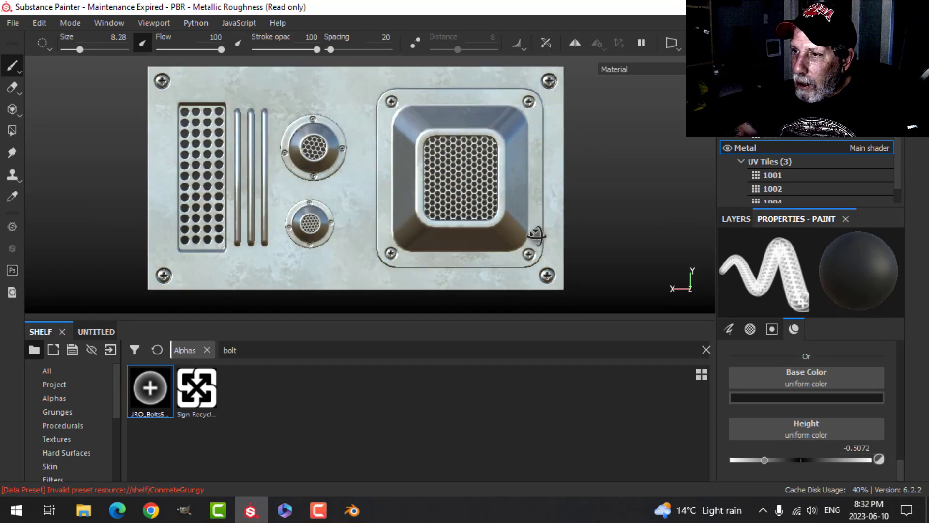
# Set the paint brush's height to about -0.0531.
pyautogui.click(748, 220)
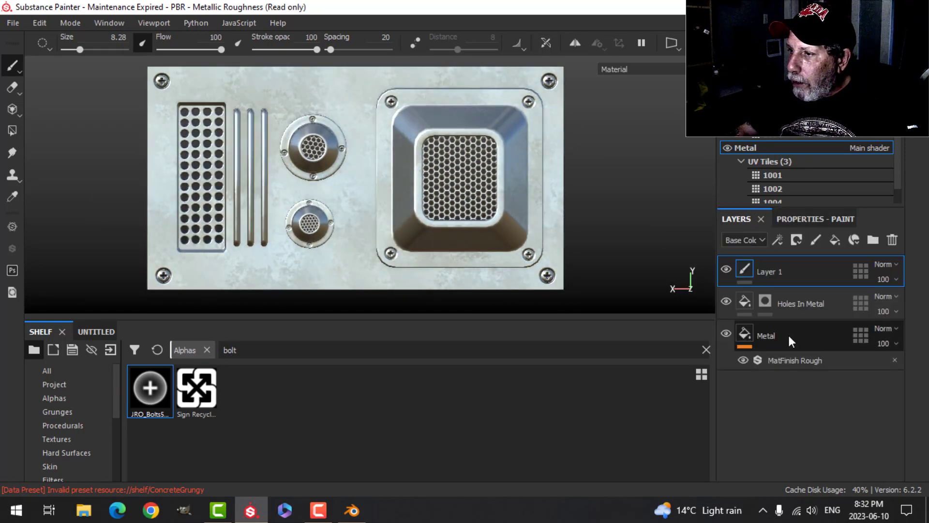
pyautogui.click(788, 221)
pyautogui.scroll(1, 789, 421)
pyautogui.scroll(-1, 802, 425)
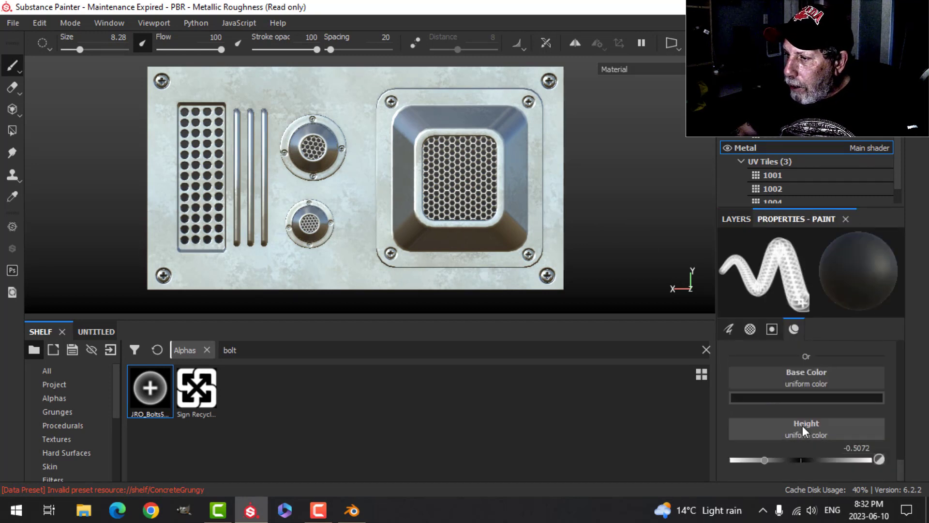
pyautogui.moveTo(768, 461); pyautogui.dragTo(797, 465)
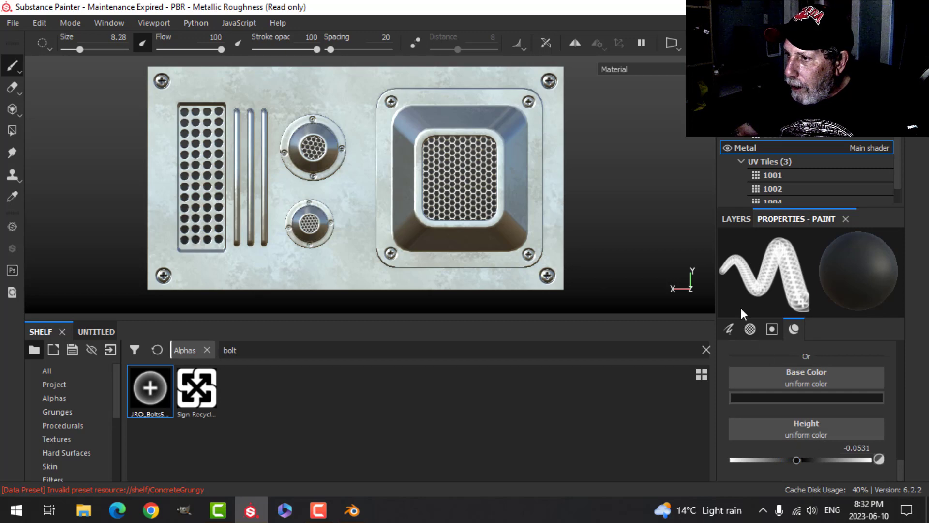
# Search the Alphas for "font" and assign the Font Courier Prime alpha to the brush.
pyautogui.click(735, 220)
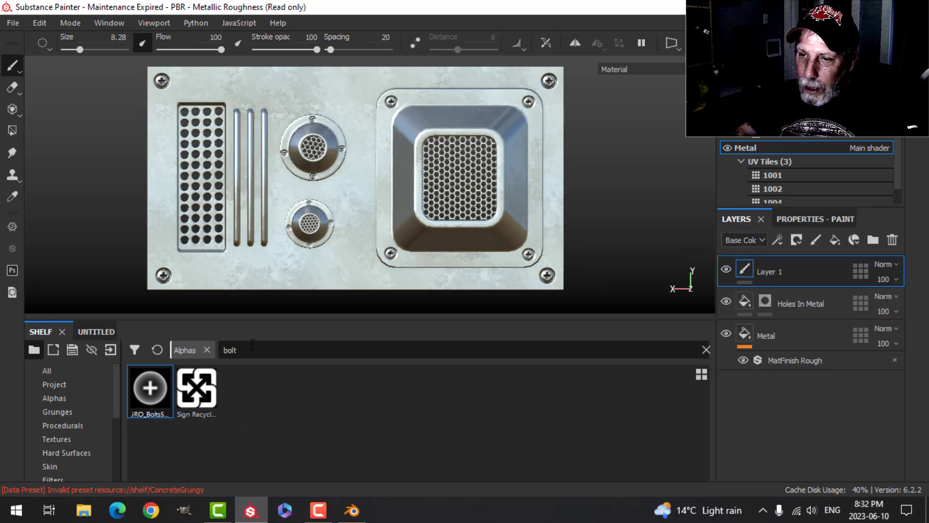
pyautogui.write('font')
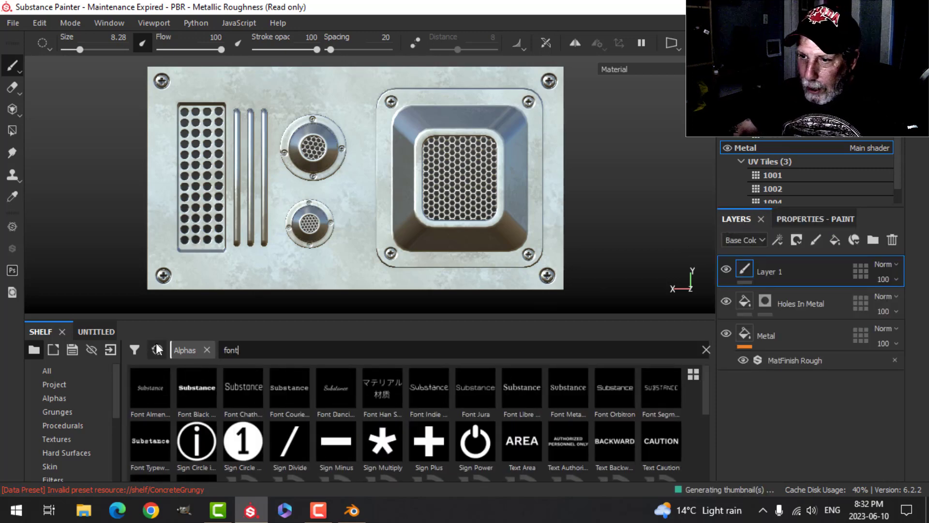
pyautogui.click(292, 406)
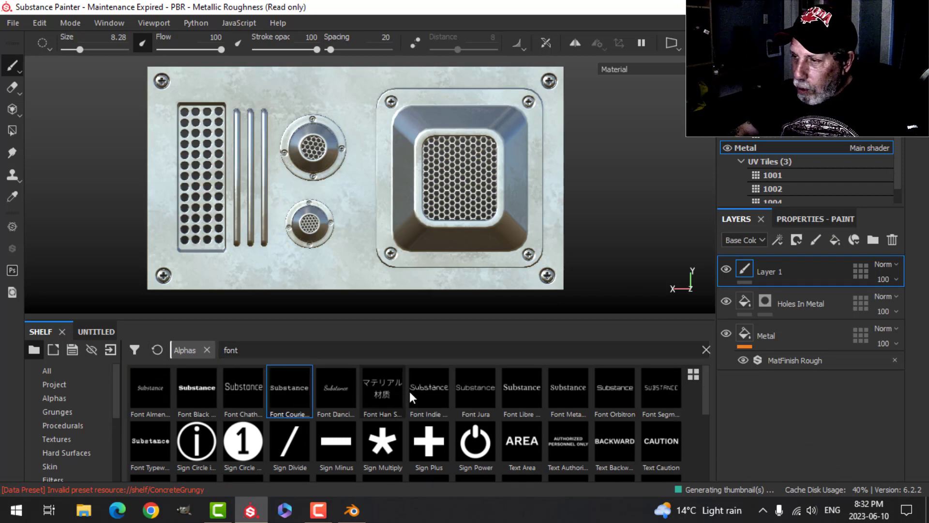
# Set the font alpha's text to "FAN" and stamp it below the large square vent with a brush size of about 36.69.
pyautogui.click(804, 219)
pyautogui.scroll(-1, 830, 419)
pyautogui.scroll(6, 829, 417)
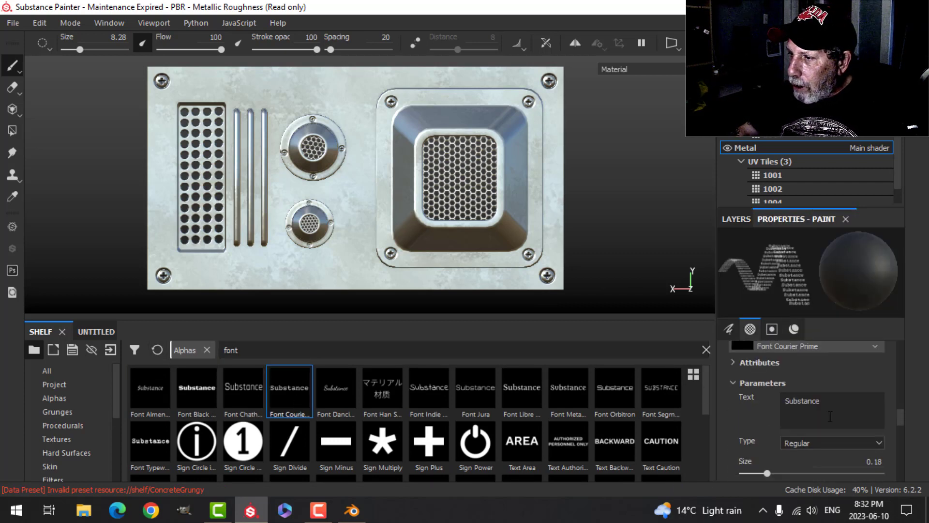
pyautogui.press('capslock')
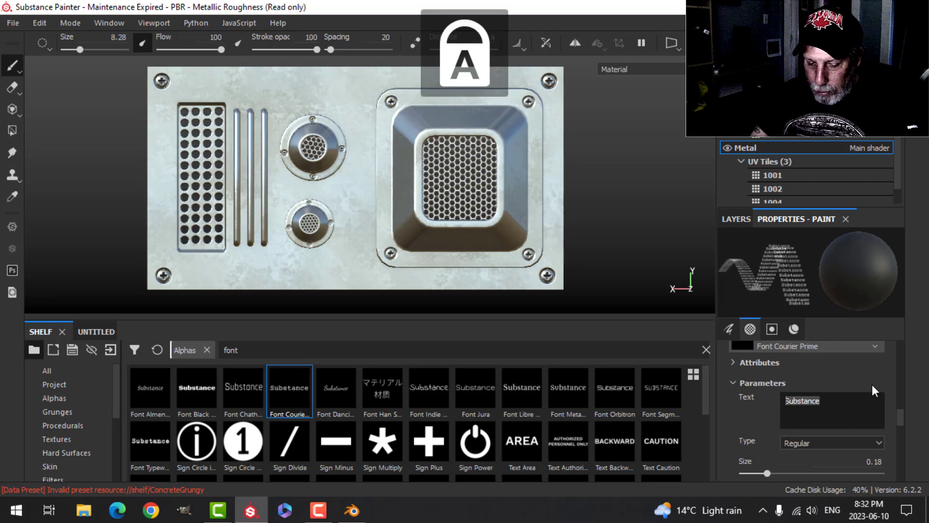
pyautogui.write('FAN')
pyautogui.press('capslock')
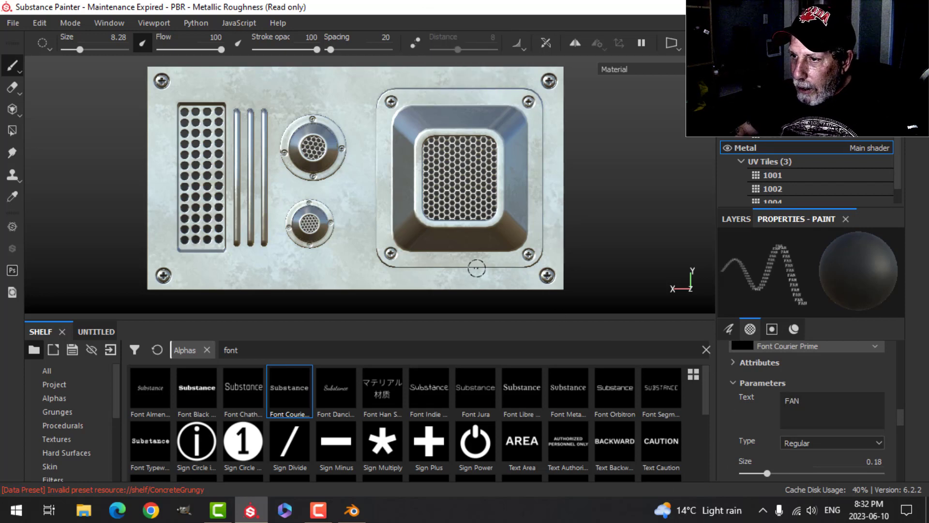
pyautogui.keyDown('ctrl'); pyautogui.moveTo(466, 283); pyautogui.dragTo(508, 283, button='right'); pyautogui.keyUp('ctrl')
pyautogui.click(464, 277)
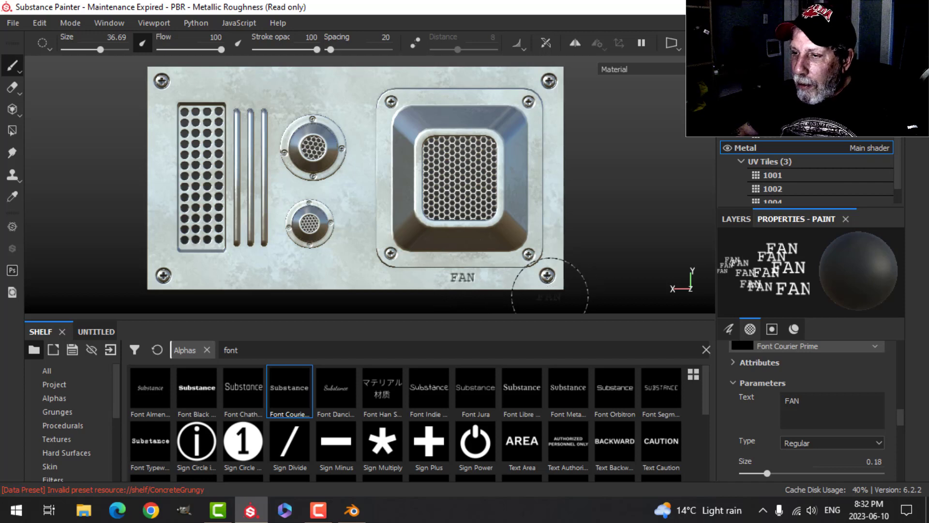
# Reduce the brush size to about 23.38 and stamp the label "AUX1" by the upper round vent and "AUX2" by the lower one.
pyautogui.scroll(-1, 536, 288)
pyautogui.click(818, 399)
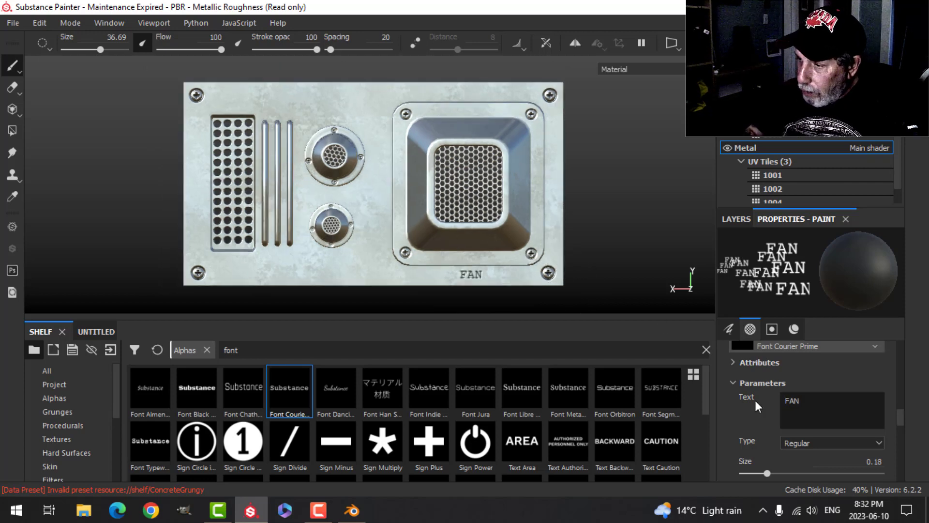
pyautogui.press('BackSpace')
pyautogui.press('BackSpace')
pyautogui.press('BackSpace')
pyautogui.write('AUX1')
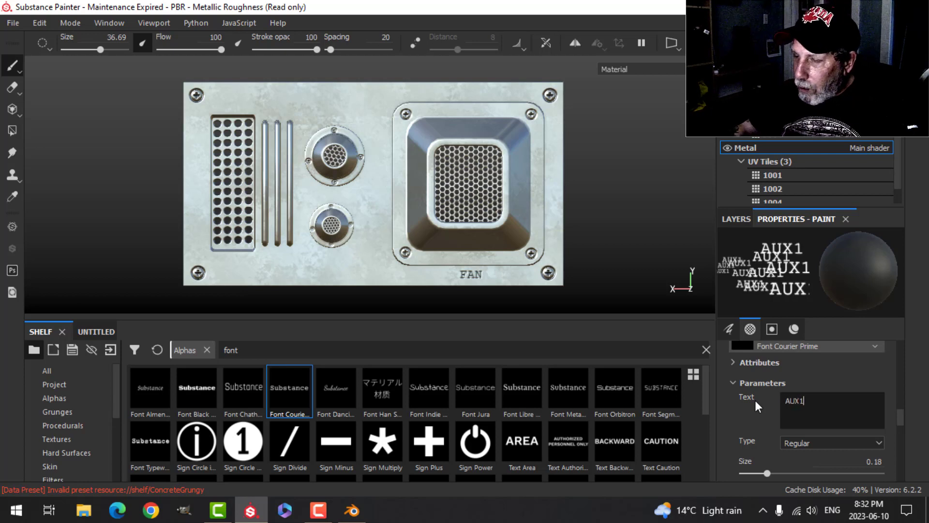
pyautogui.keyDown('ctrl'); pyautogui.moveTo(315, 196); pyautogui.dragTo(297, 196, button='right'); pyautogui.keyUp('ctrl')
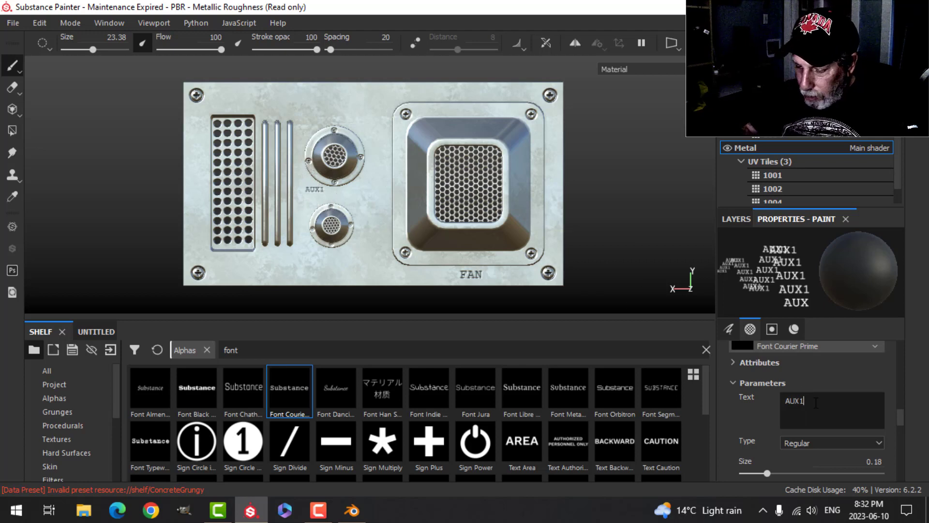
pyautogui.press('BackSpace')
pyautogui.write('2')
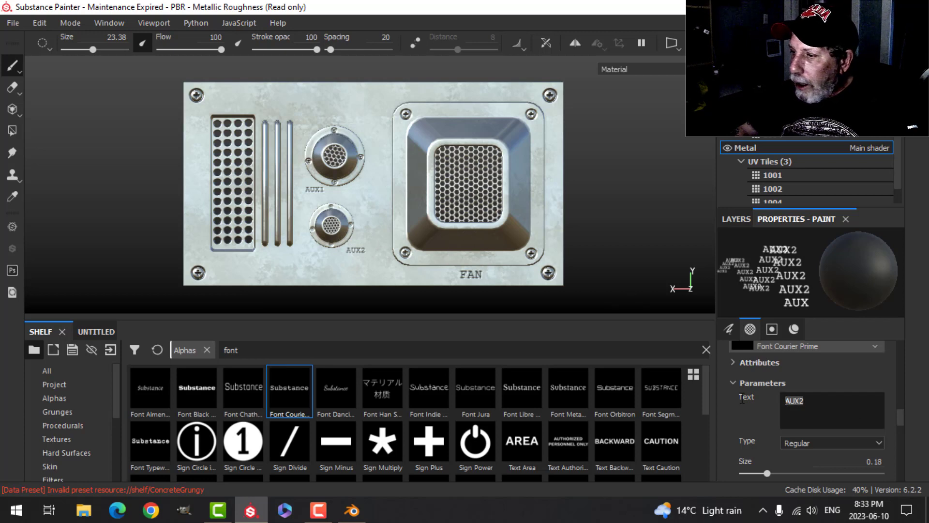
# Change the alpha's text to "VENT" and stamp it beneath the rectangular perforated grille with a brush size of about 28.03.
pyautogui.press('capslock')
pyautogui.write('ve')
pyautogui.press('BackSpace')
pyautogui.press('BackSpace')
pyautogui.press('capslock')
pyautogui.write('VENT')
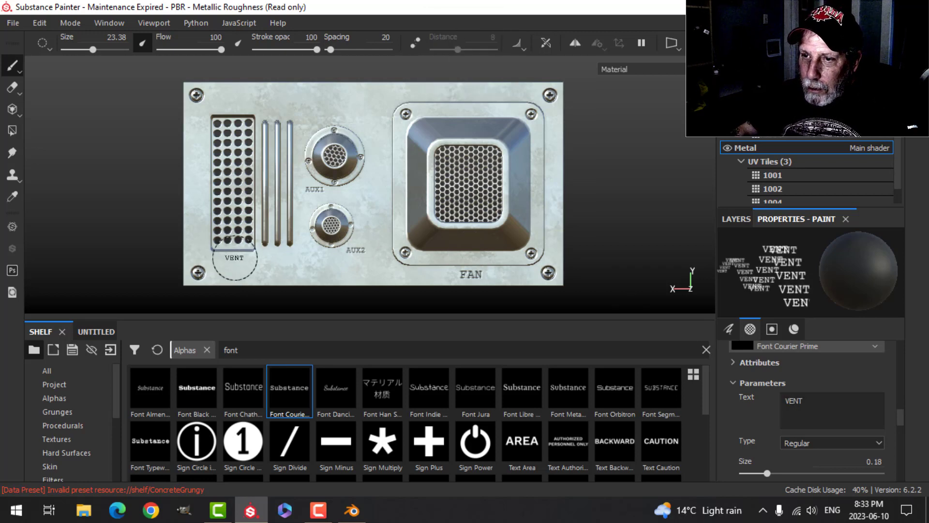
pyautogui.keyDown('ctrl'); pyautogui.moveTo(235, 258); pyautogui.dragTo(238, 258, button='right'); pyautogui.keyUp('ctrl')
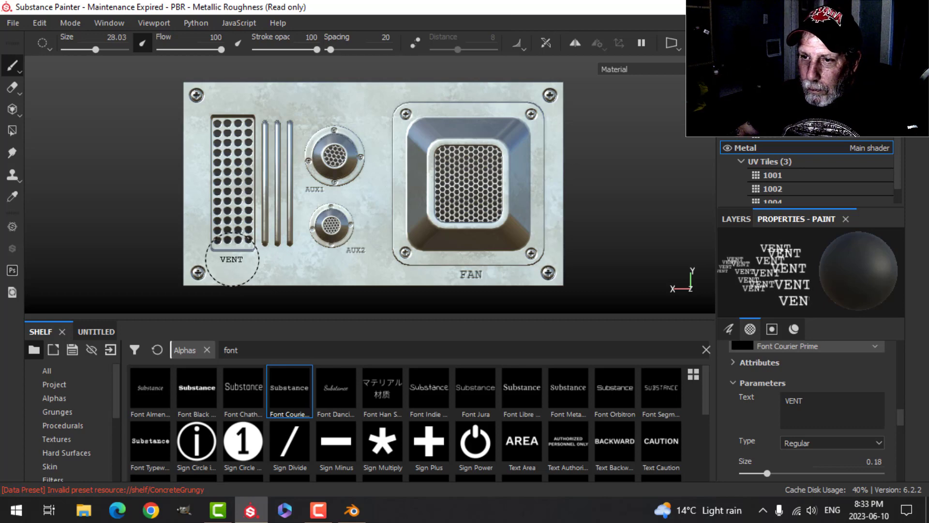
pyautogui.click(232, 260)
pyautogui.scroll(-2, 402, 264)
pyautogui.keyDown('alt'); pyautogui.moveTo(404, 220); pyautogui.dragTo(396, 241); pyautogui.keyUp('alt')
pyautogui.scroll(-3, 451, 237)
pyautogui.scroll(5, 438, 233)
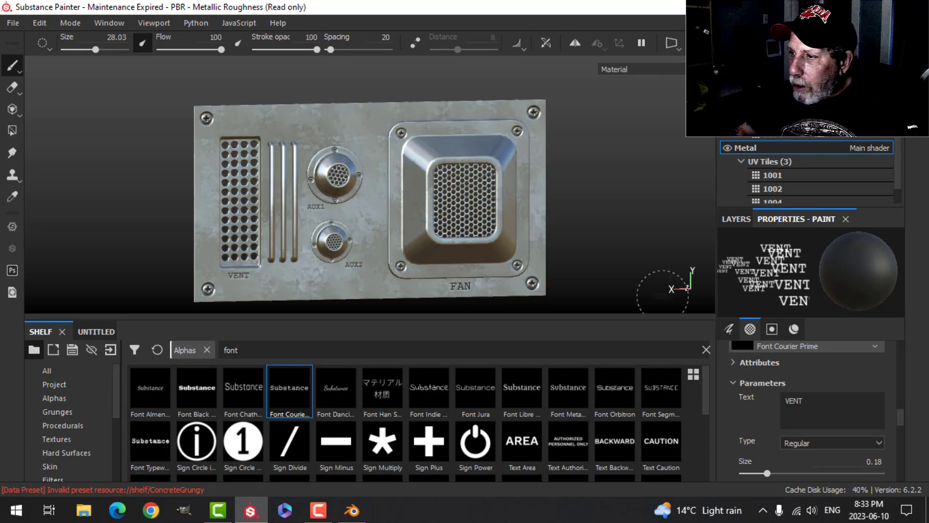
# Rename the paint layer holding the bolts and labels to "ALPHA".
pyautogui.click(748, 221)
pyautogui.doubleClick(778, 270)
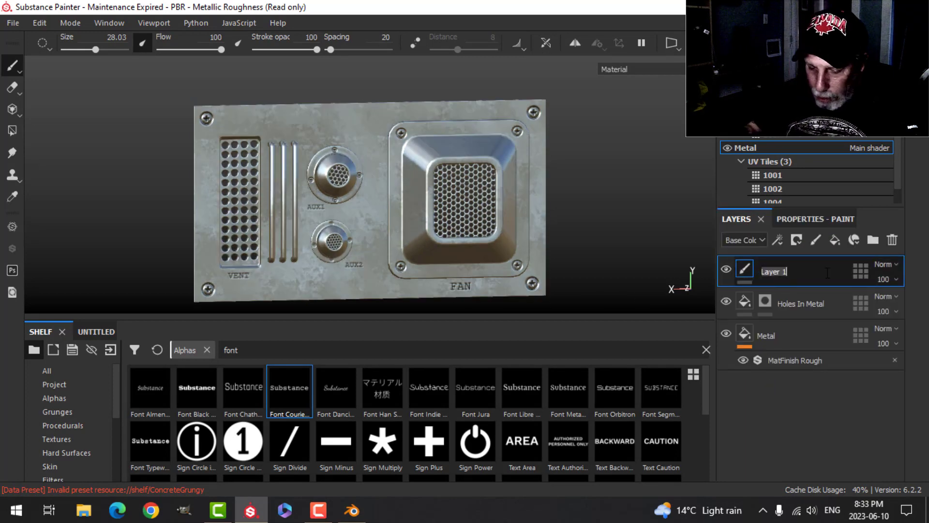
pyautogui.write('ALPHA')
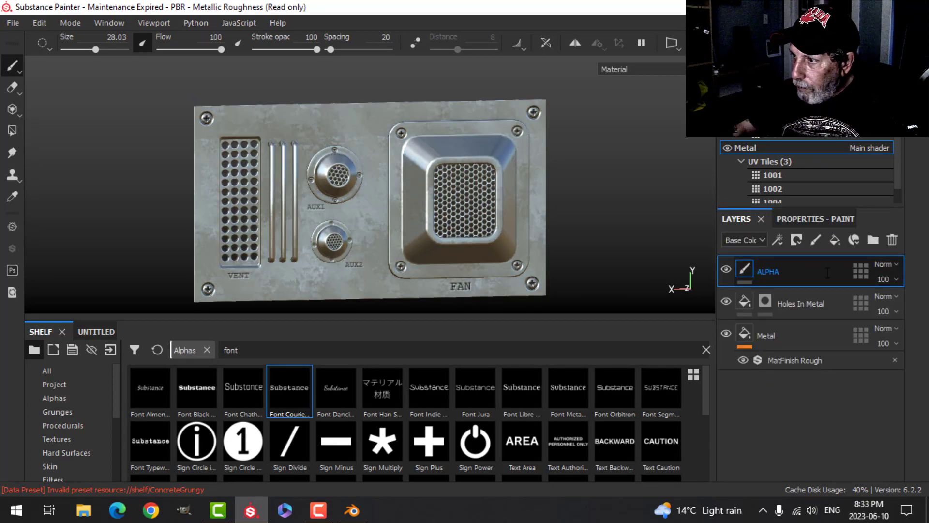
# Add a fill layer above ALPHA with only color and roughness enabled, its roughness at 1 and its Base Color black.
pyautogui.moveTo(569, 188)
pyautogui.keyDown('alt'); pyautogui.mouseDown()
pyautogui.moveTo(552, 182)
pyautogui.moveTo(559, 184)
pyautogui.mouseUp(); pyautogui.keyUp('alt')
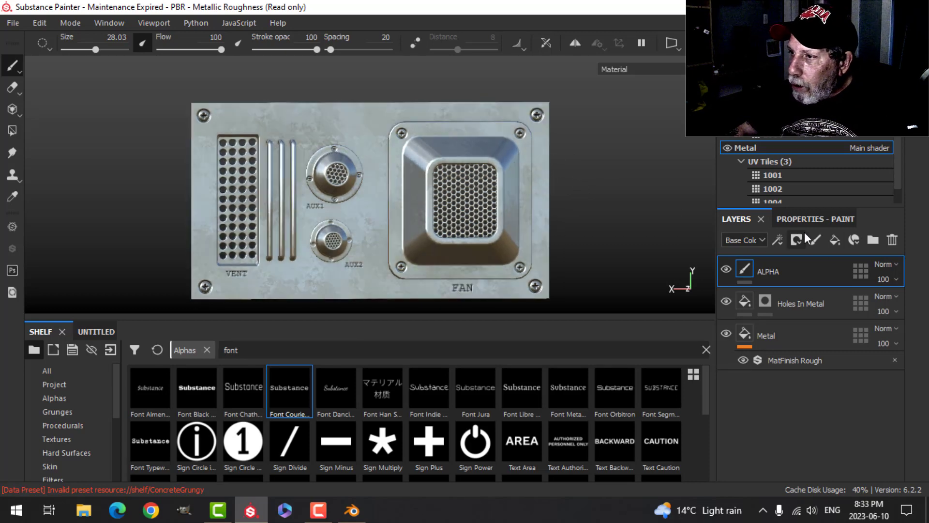
pyautogui.click(834, 240)
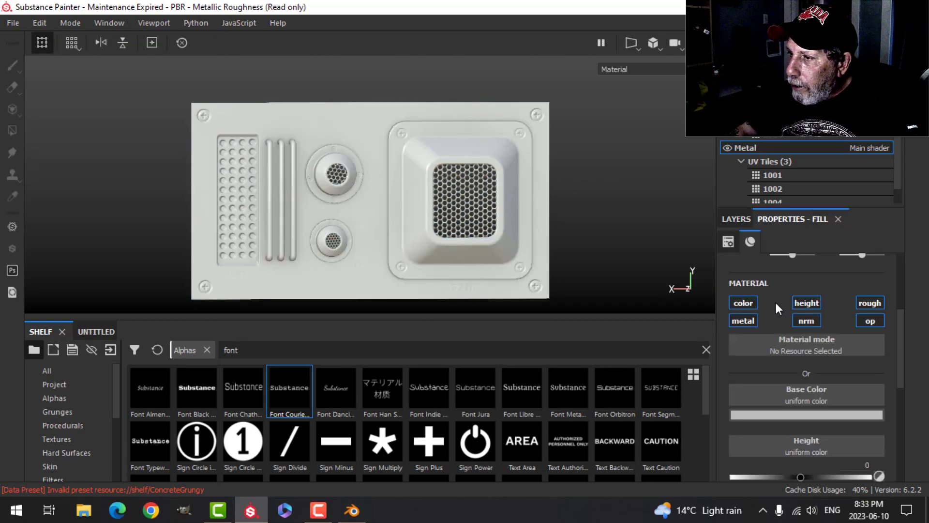
pyautogui.click(743, 302)
pyautogui.click(870, 302)
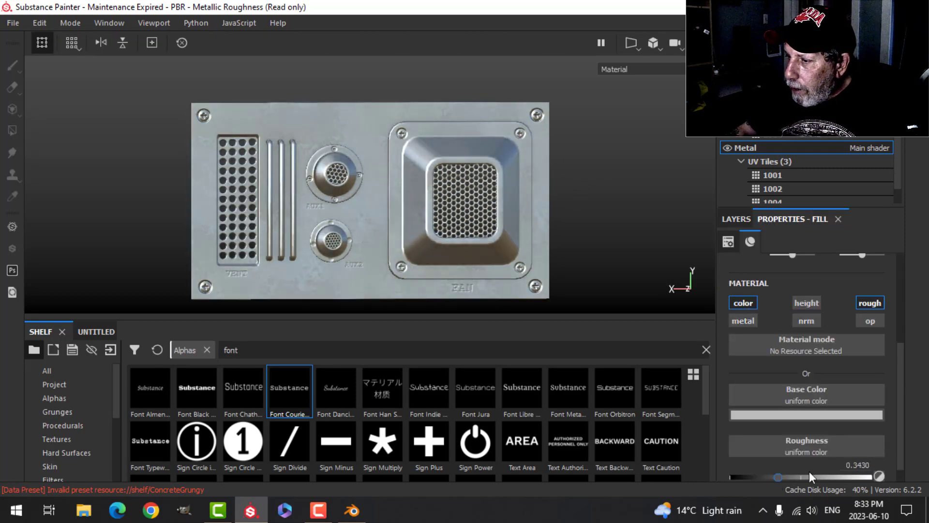
pyautogui.moveTo(809, 476); pyautogui.dragTo(870, 477)
pyautogui.click(837, 416)
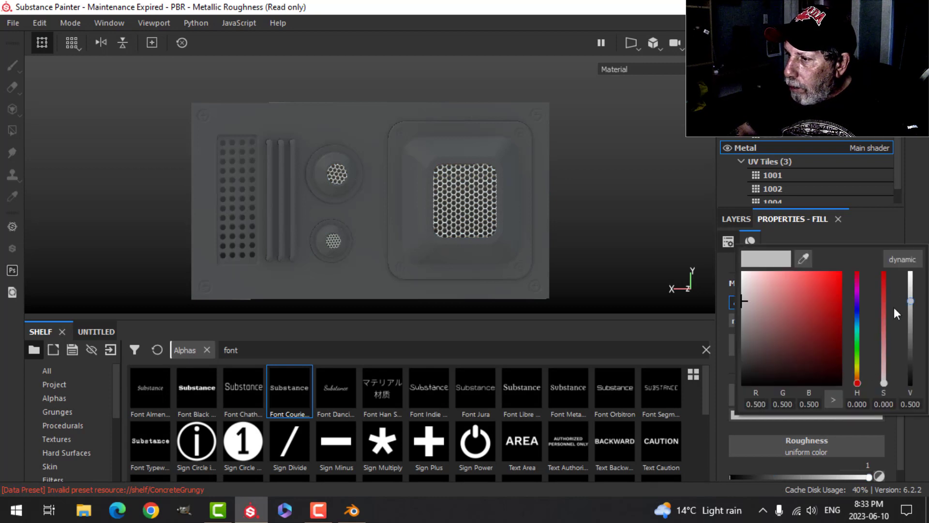
pyautogui.moveTo(859, 376); pyautogui.dragTo(822, 372)
pyautogui.click(900, 229)
# Add a black mask with a Dirt generator to the black fill layer and set its Dirt Level to 0.5.
pyautogui.click(745, 216)
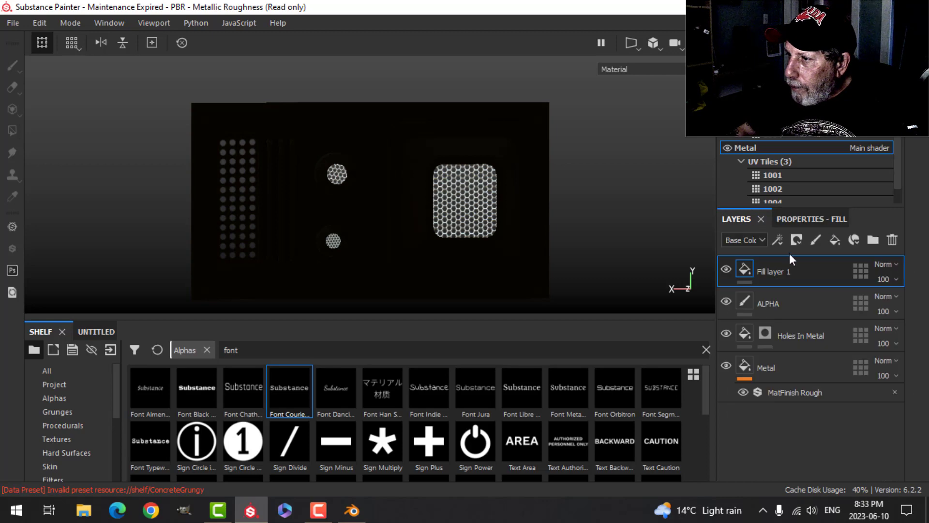
pyautogui.click(797, 241)
pyautogui.click(806, 271)
pyautogui.click(784, 238)
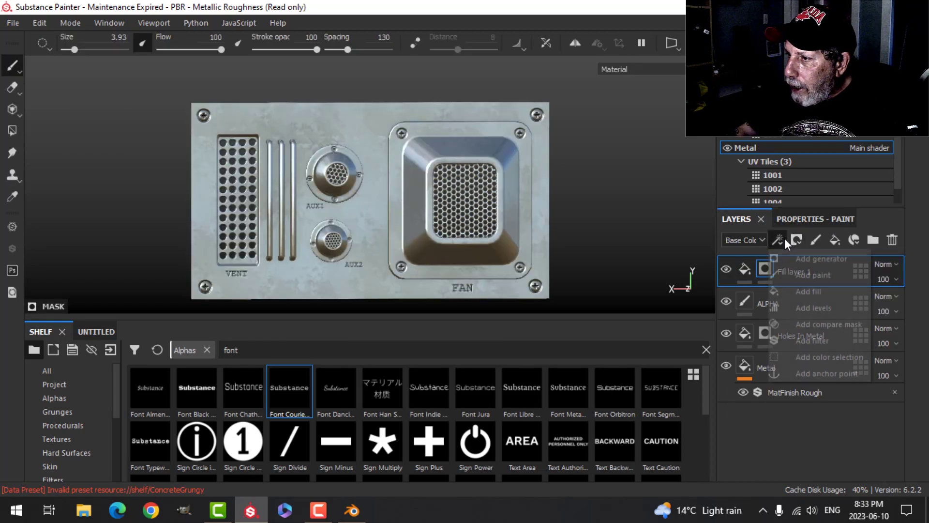
pyautogui.click(806, 258)
pyautogui.click(801, 262)
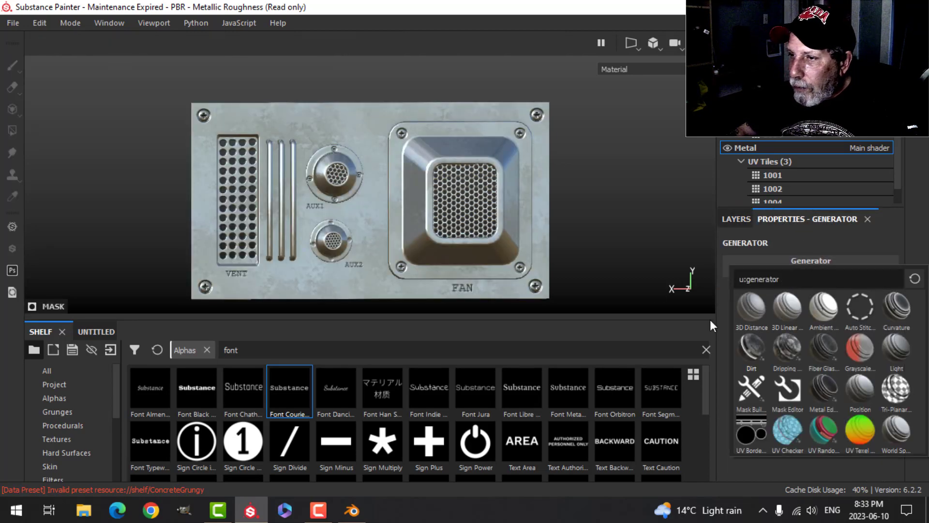
pyautogui.click(751, 348)
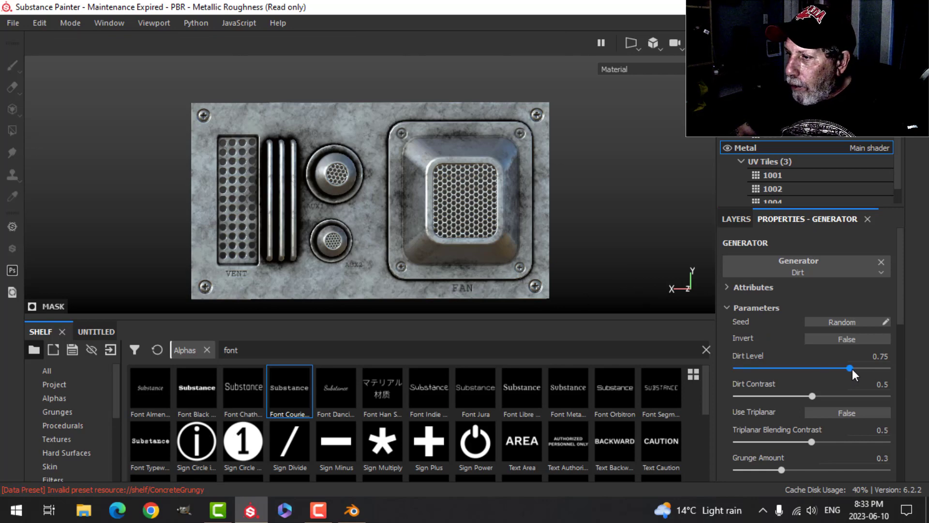
pyautogui.moveTo(852, 369); pyautogui.dragTo(812, 367)
# Examine the dirt around the panel's vents, bars and fan housing from several angles and distances.
pyautogui.keyDown('alt'); pyautogui.moveTo(403, 214); pyautogui.dragTo(435, 219); pyautogui.keyUp('alt')
pyautogui.scroll(2, 442, 222)
pyautogui.scroll(2, 441, 221)
pyautogui.scroll(-2, 504, 216)
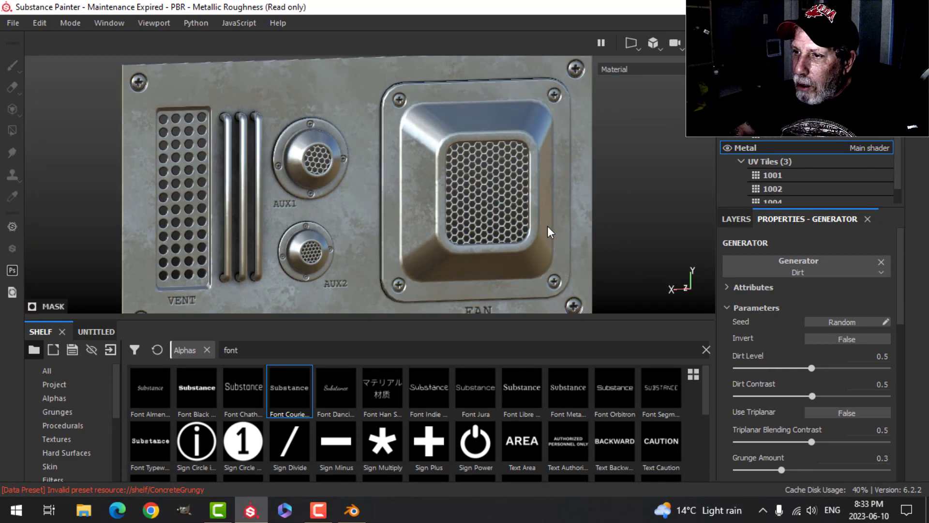
pyautogui.keyDown('alt'); pyautogui.moveTo(549, 232); pyautogui.dragTo(498, 151); pyautogui.keyUp('alt')
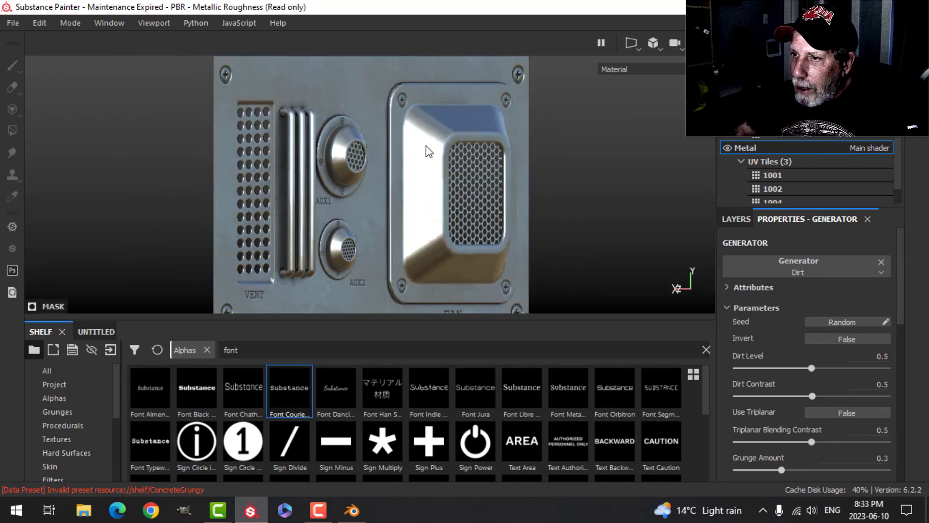
pyautogui.scroll(-2, 455, 190)
pyautogui.keyDown('alt'); pyautogui.moveTo(455, 191); pyautogui.dragTo(418, 196); pyautogui.keyUp('alt')
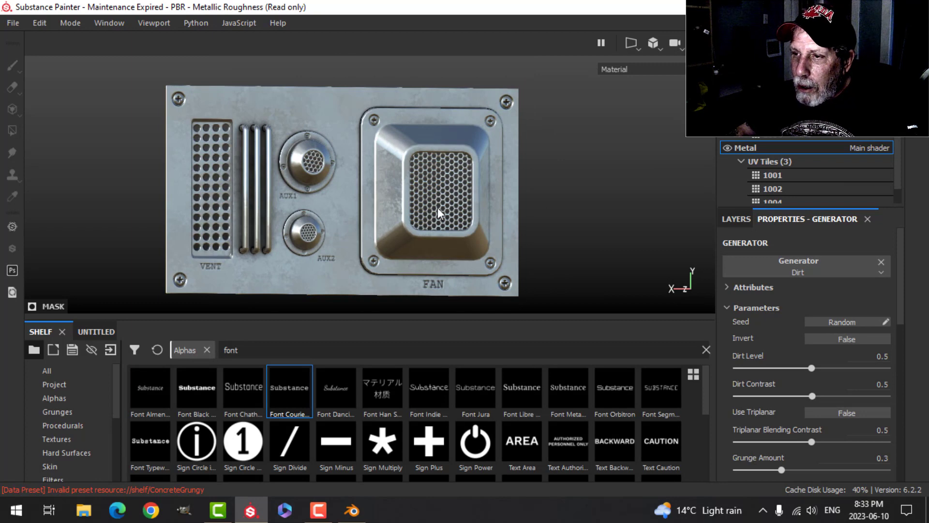
pyautogui.scroll(3, 440, 213)
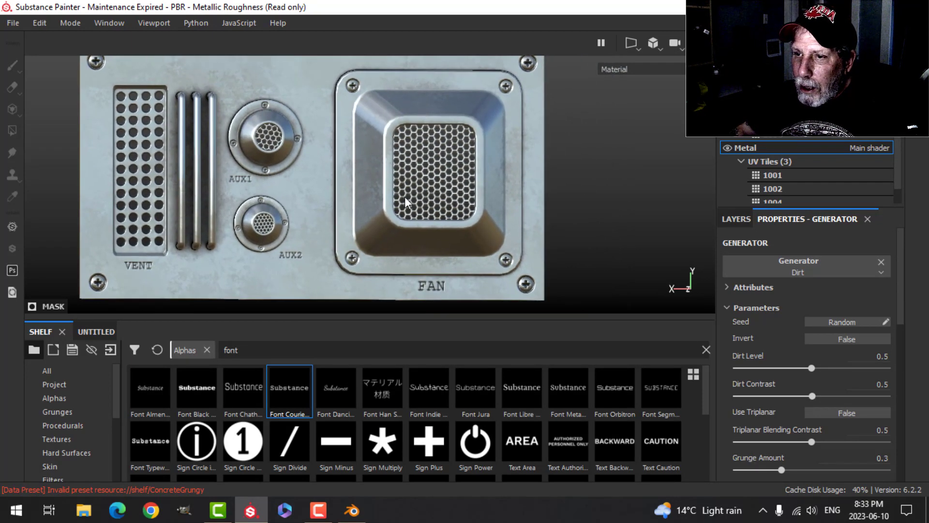
pyautogui.keyDown('alt'); pyautogui.moveTo(405, 202); pyautogui.dragTo(617, 280); pyautogui.keyUp('alt')
# Rename the dirt fill layer to "DIRT" and add an anchor point to the ALPHA layer.
pyautogui.click(737, 217)
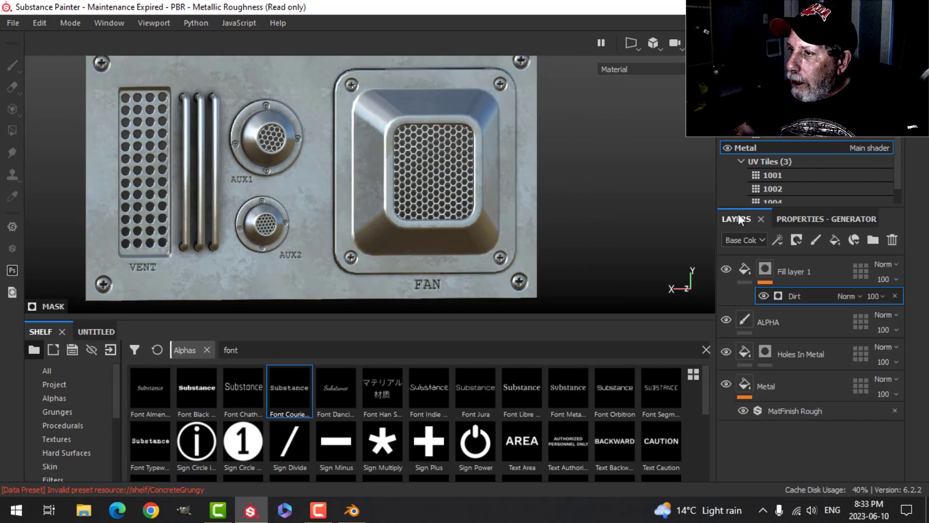
pyautogui.click(786, 277)
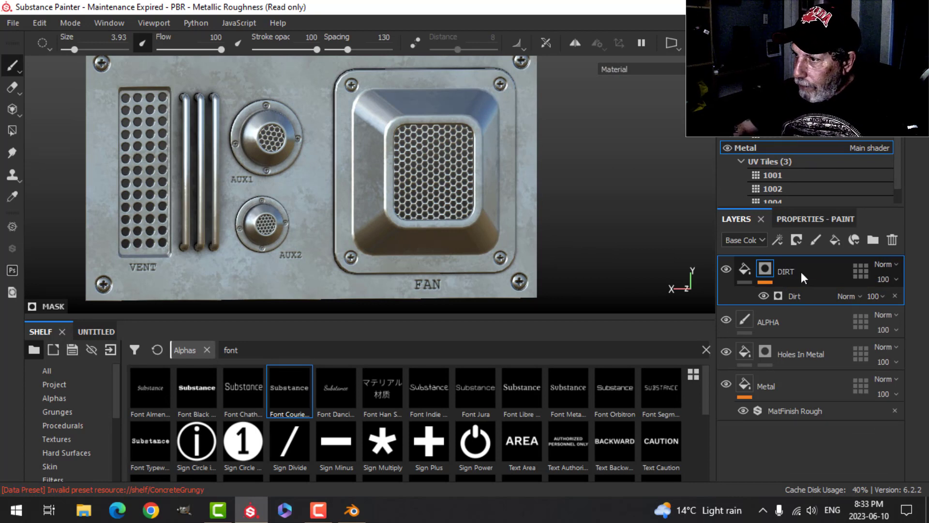
pyautogui.click(790, 322)
pyautogui.click(780, 239)
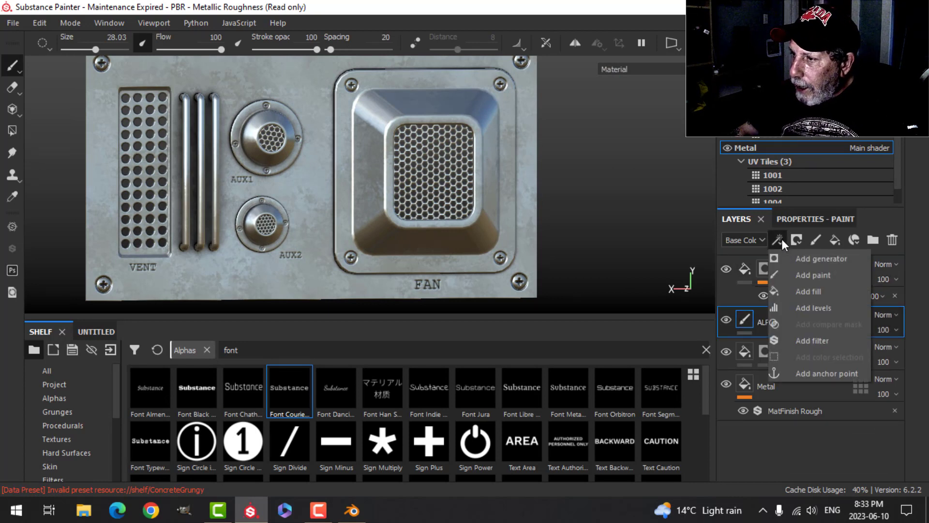
pyautogui.click(815, 373)
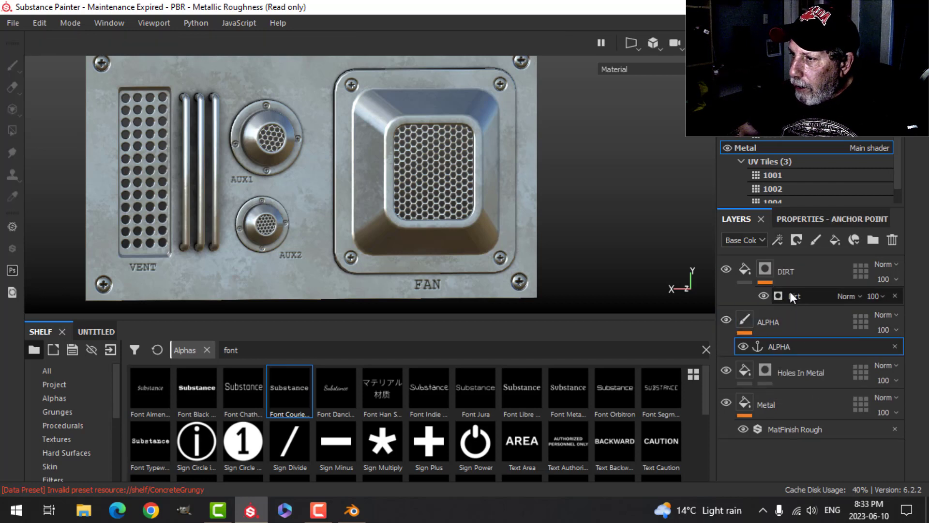
# Enable Micro Height in the micro details of the DIRT layer's Dirt generator.
pyautogui.click(790, 293)
pyautogui.click(809, 218)
pyautogui.scroll(-5, 765, 343)
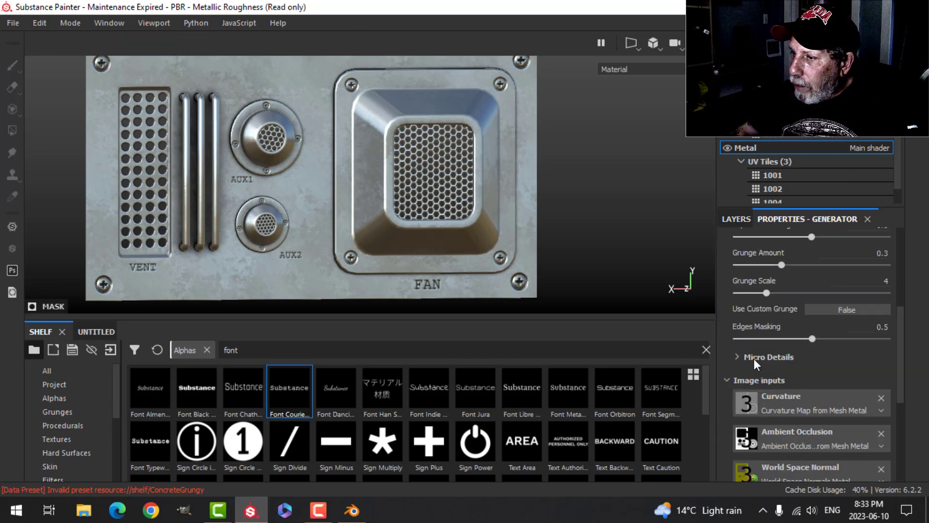
pyautogui.click(741, 357)
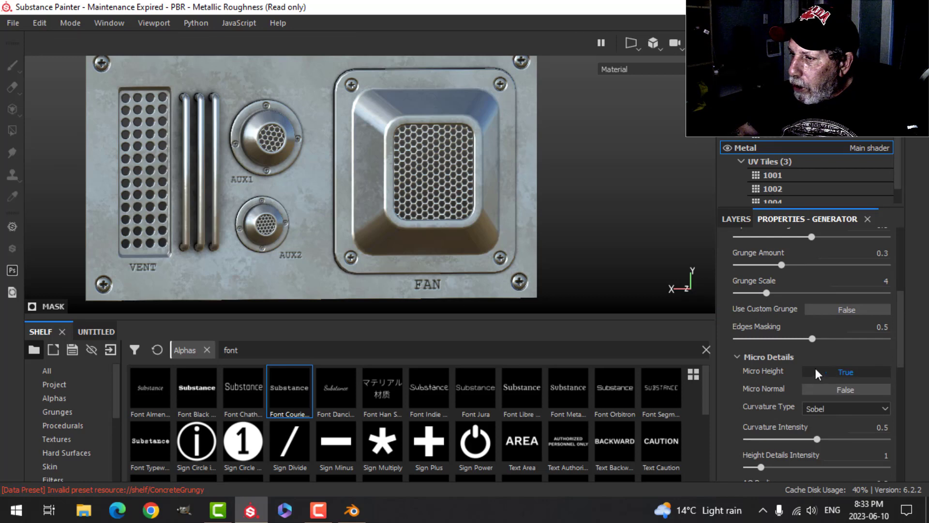
# Link the Dirt generator's Micro Height input to the ALPHA anchor point and open its referenced channel choices.
pyautogui.scroll(-8, 842, 382)
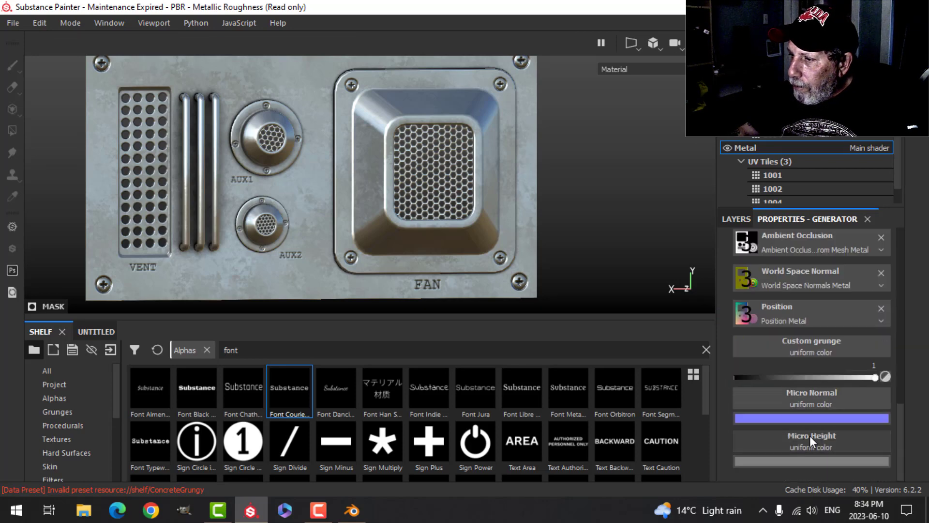
pyautogui.click(809, 435)
pyautogui.click(807, 246)
pyautogui.click(785, 267)
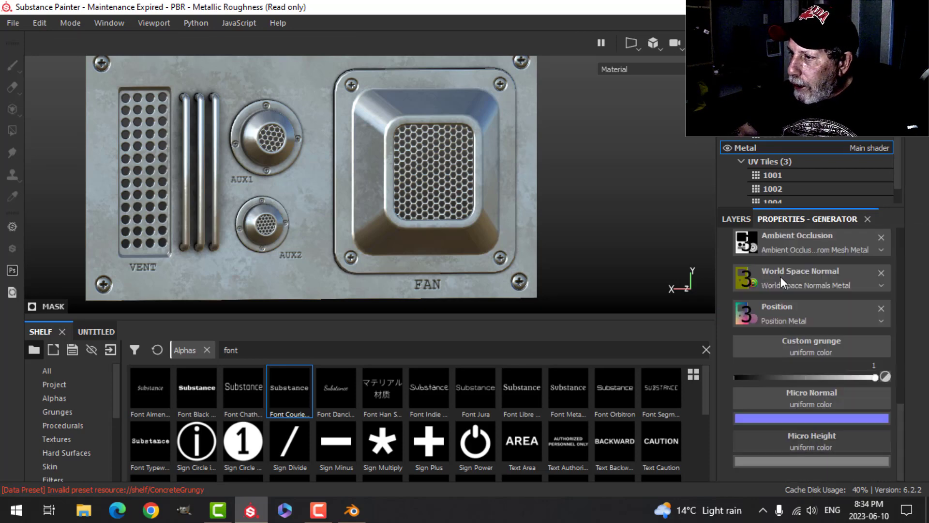
pyautogui.scroll(-1, 840, 440)
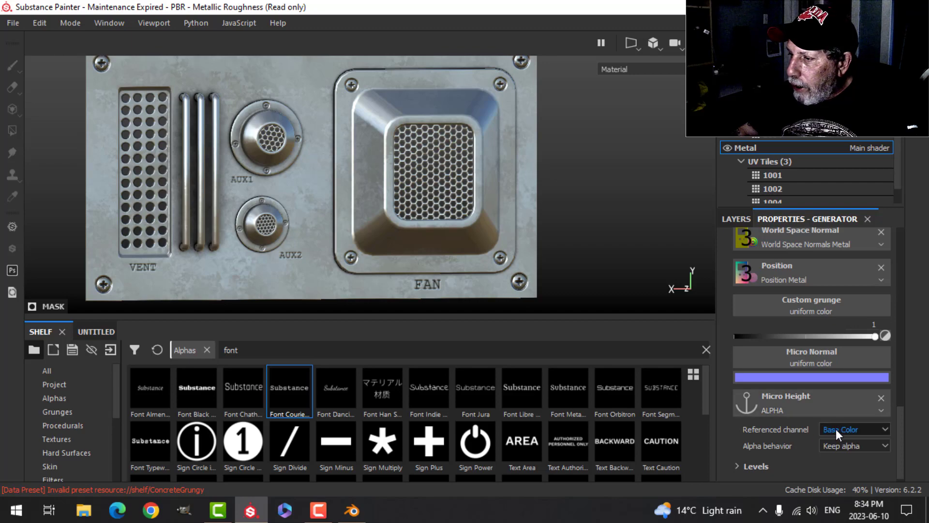
pyautogui.click(835, 429)
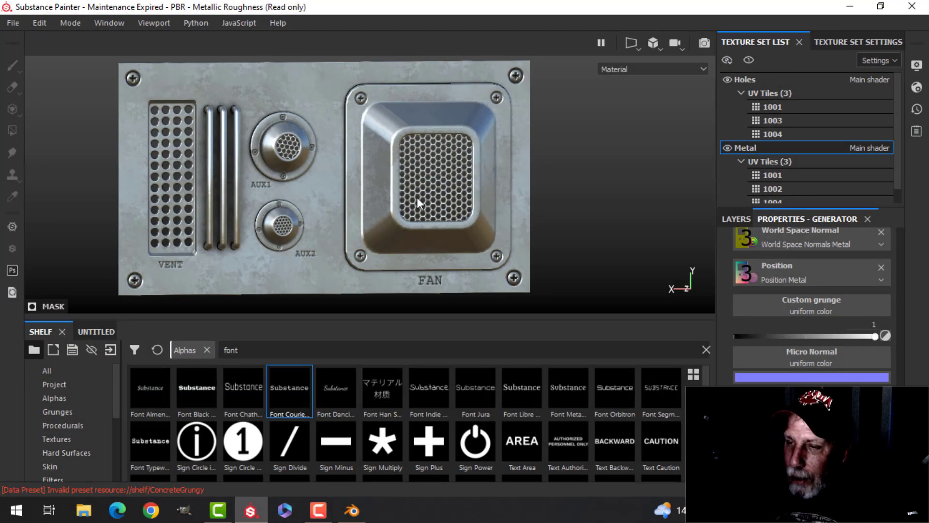
# Switch the viewport camera to perspective and frame the panel at an angle to examine the dirt.
pyautogui.scroll(1, 380, 187)
pyautogui.scroll(-1, 305, 210)
pyautogui.keyDown('alt'); pyautogui.moveTo(454, 199); pyautogui.dragTo(430, 195); pyautogui.keyUp('alt')
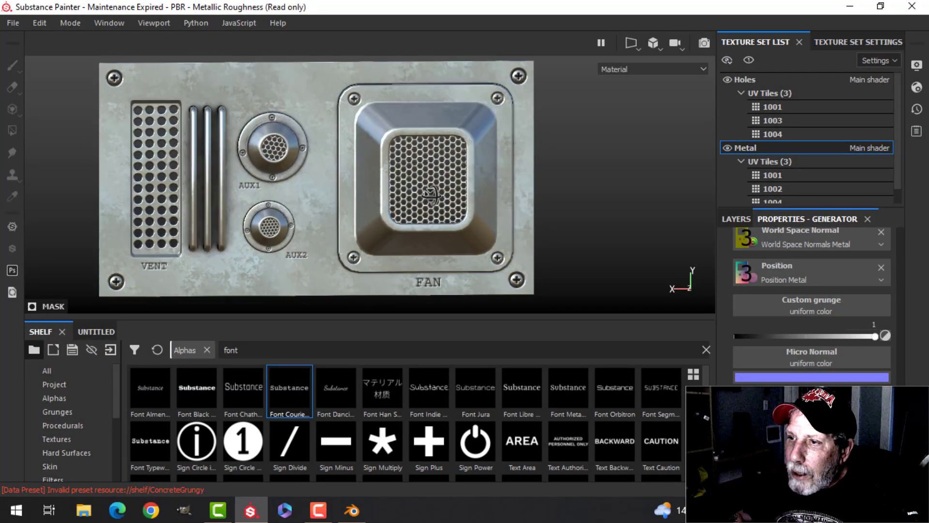
pyautogui.click(673, 44)
pyautogui.click(674, 63)
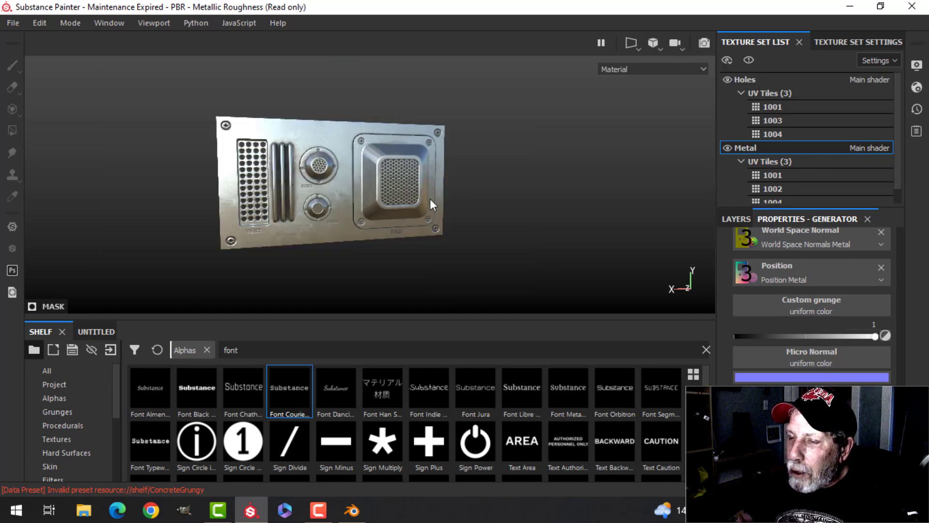
pyautogui.scroll(-1, 430, 198)
pyautogui.scroll(2, 435, 188)
pyautogui.moveTo(444, 191)
pyautogui.keyDown('alt'); pyautogui.mouseDown()
pyautogui.moveTo(455, 189)
pyautogui.moveTo(432, 194)
pyautogui.moveTo(457, 181)
pyautogui.mouseUp(); pyautogui.keyUp('alt')
pyautogui.scroll(2, 467, 175)
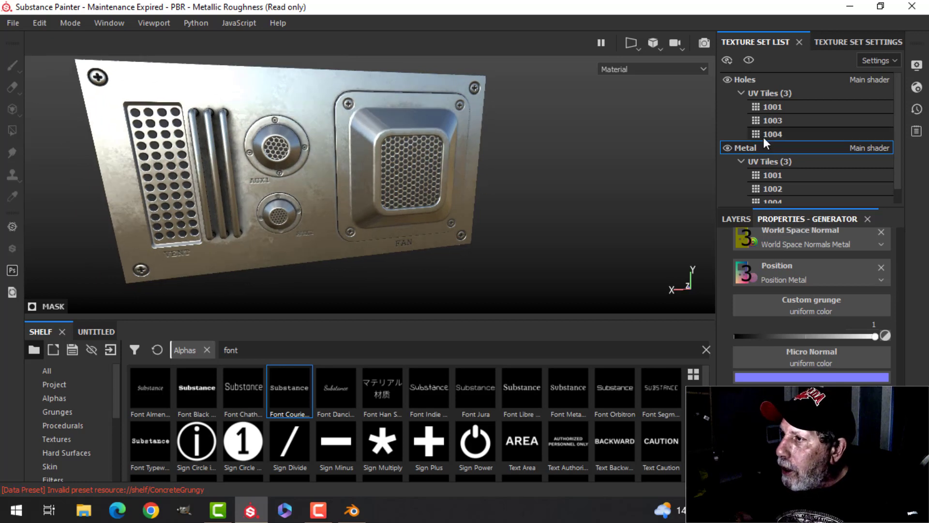
# Set the Metal texture set's size to 2048.
pyautogui.click(859, 43)
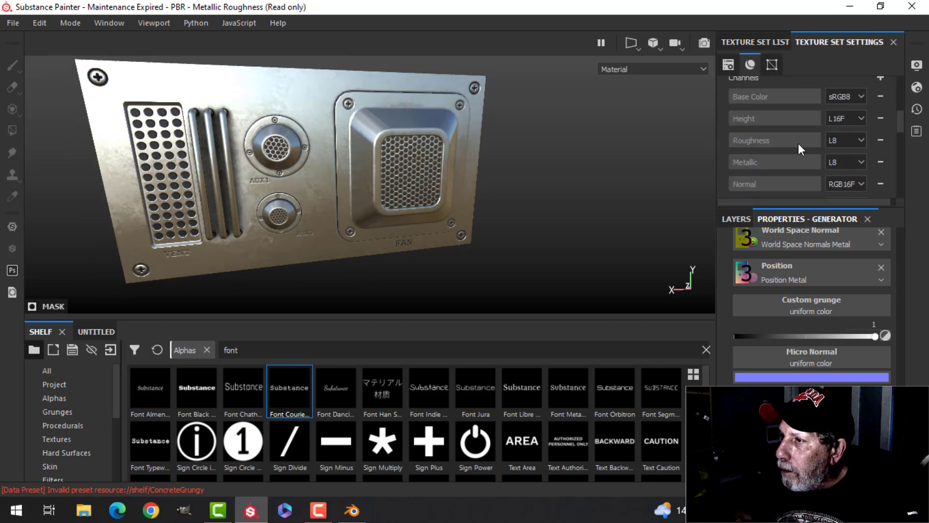
pyautogui.scroll(3, 797, 143)
pyautogui.click(800, 128)
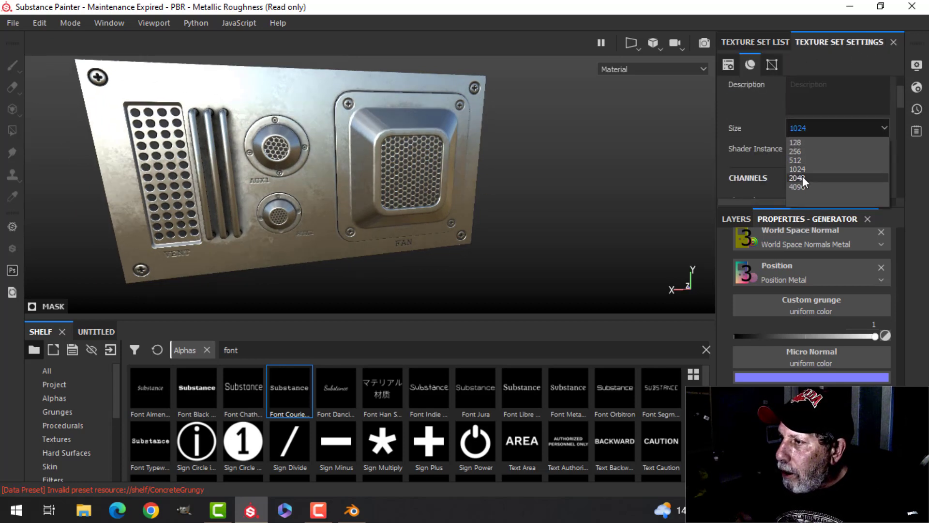
pyautogui.click(803, 179)
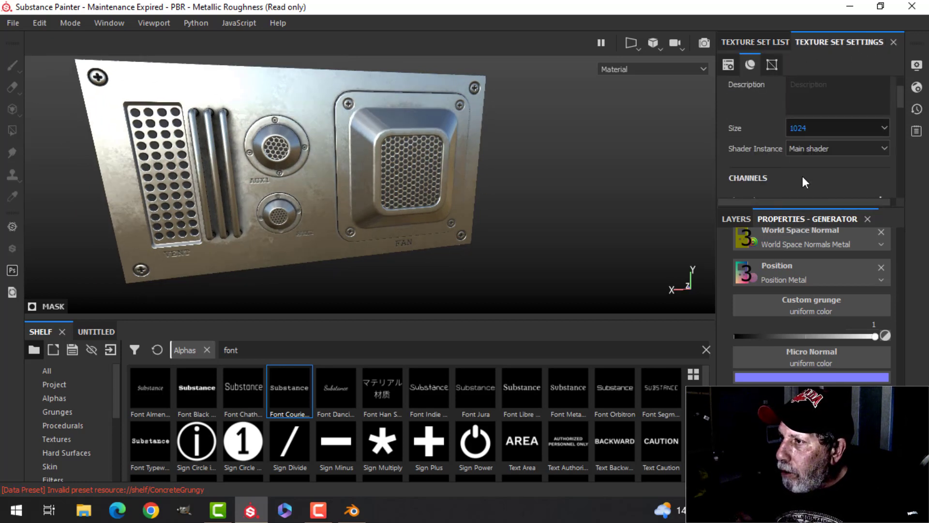
pyautogui.click(739, 43)
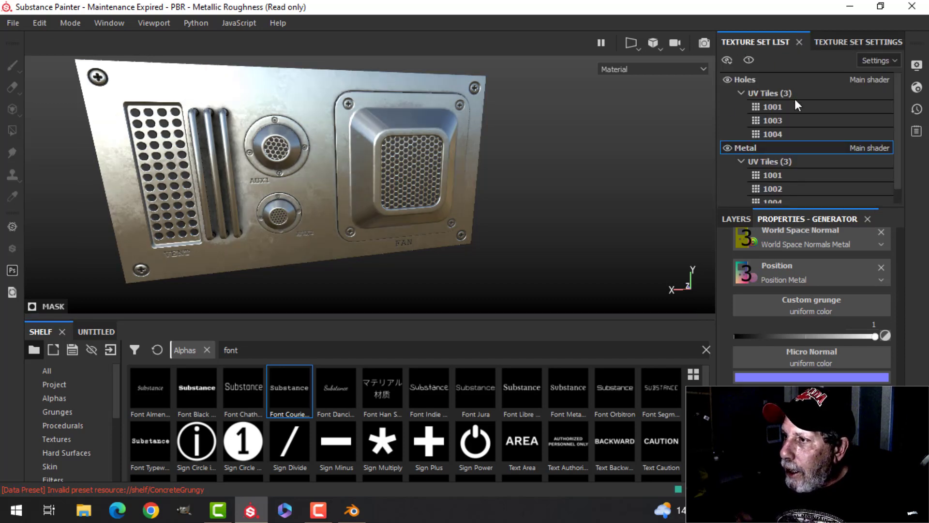
# Open the Holes texture set's settings and inspect the panel's mesh openings, bolts and labels up close.
pyautogui.click(745, 80)
pyautogui.click(857, 42)
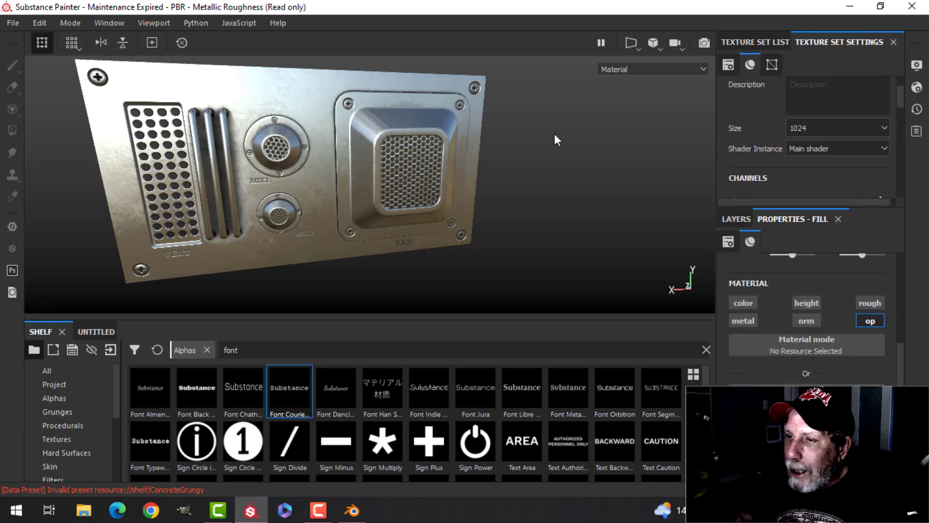
pyautogui.scroll(3, 532, 162)
pyautogui.scroll(-3, 513, 185)
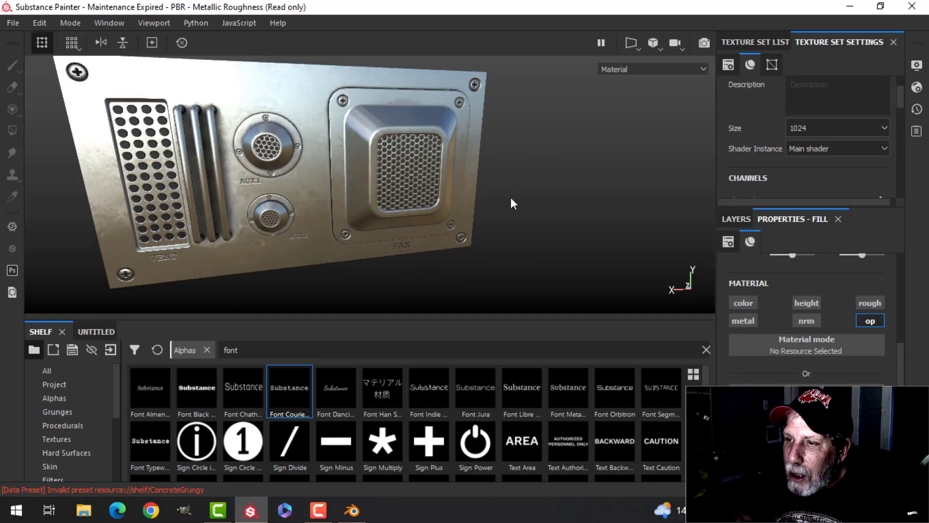
pyautogui.moveTo(510, 197)
pyautogui.keyDown('alt'); pyautogui.mouseDown()
pyautogui.moveTo(495, 199)
pyautogui.moveTo(514, 212)
pyautogui.mouseUp(); pyautogui.keyUp('alt')
pyautogui.scroll(-3, 514, 213)
pyautogui.keyDown('alt'); pyautogui.moveTo(513, 195); pyautogui.dragTo(503, 200, button='middle'); pyautogui.keyUp('alt')
pyautogui.scroll(2, 385, 166)
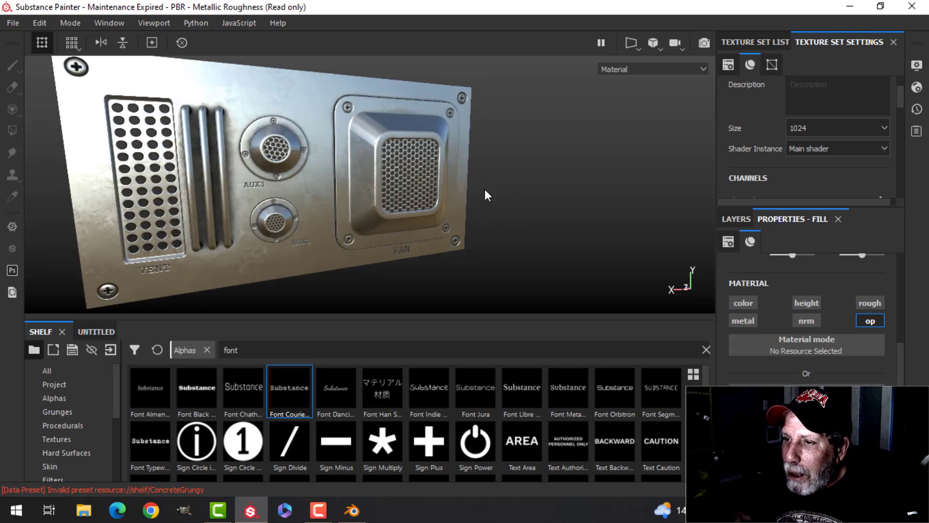
pyautogui.scroll(2, 389, 166)
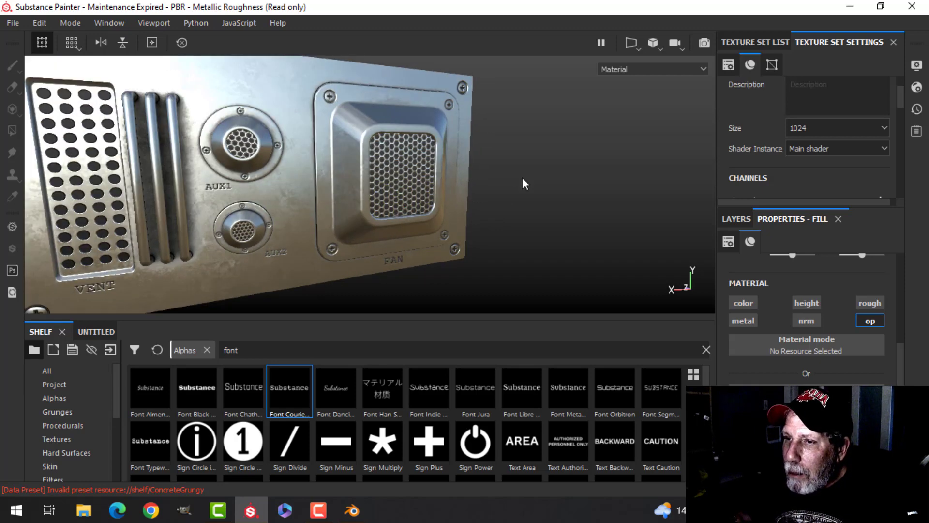
pyautogui.scroll(-2, 523, 178)
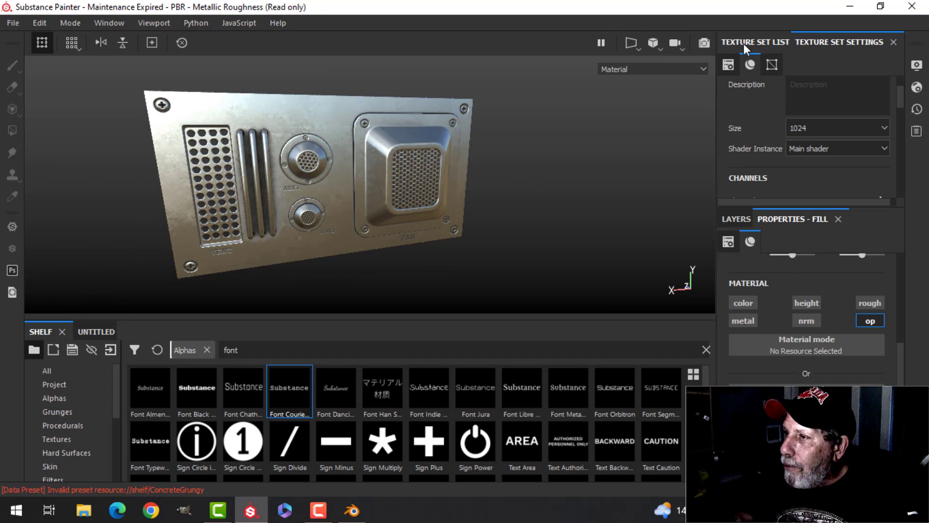
# Look through the camera display settings, including the post effects and anti-aliasing options.
pyautogui.click(915, 69)
pyautogui.scroll(-10, 719, 251)
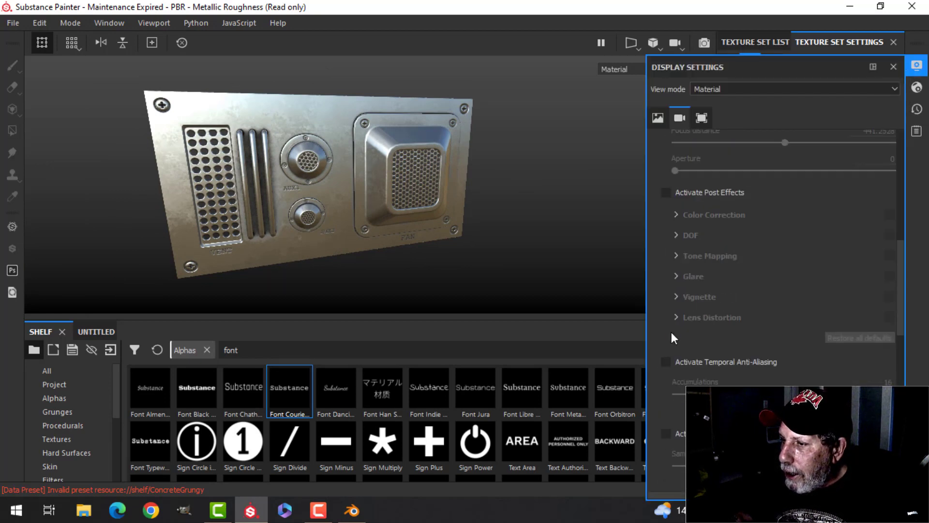
pyautogui.click(916, 66)
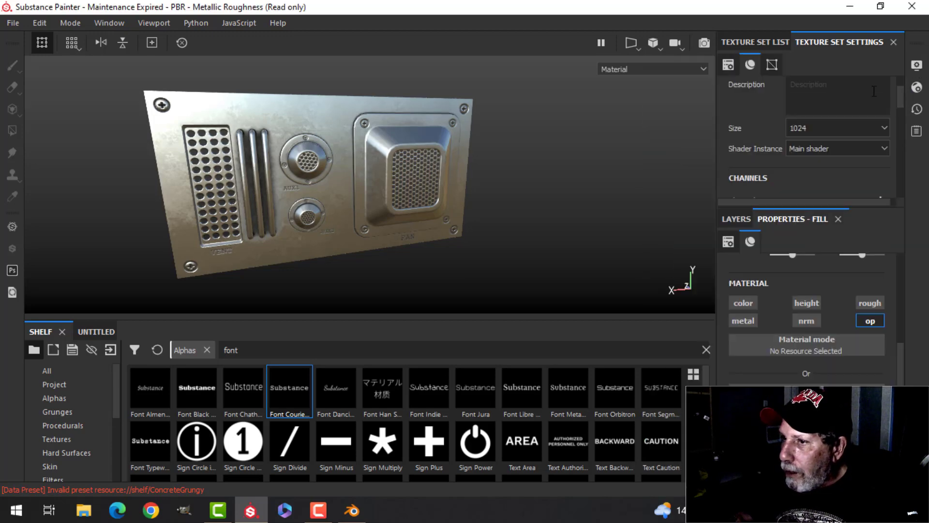
# Expand the viewport to fill the workspace and examine the textured panel from several angles under changed lighting.
pyautogui.press('Tab')
pyautogui.keyDown('alt'); pyautogui.moveTo(518, 213); pyautogui.dragTo(398, 216, button='right'); pyautogui.keyUp('alt')
pyautogui.keyDown('alt'); pyautogui.moveTo(398, 215); pyautogui.dragTo(388, 180, button='middle'); pyautogui.keyUp('alt')
pyautogui.keyDown('alt'); pyautogui.moveTo(389, 180); pyautogui.dragTo(577, 187, button='right'); pyautogui.keyUp('alt')
pyautogui.keyDown('alt'); pyautogui.moveTo(578, 187); pyautogui.dragTo(553, 217, button='middle'); pyautogui.keyUp('alt')
pyautogui.moveTo(553, 216)
pyautogui.keyDown('alt'); pyautogui.mouseDown()
pyautogui.moveTo(421, 211)
pyautogui.moveTo(554, 222)
pyautogui.mouseUp(); pyautogui.keyUp('alt')
pyautogui.scroll(-2, 446, 251)
pyautogui.keyDown('alt'); pyautogui.moveTo(381, 249); pyautogui.dragTo(408, 250, button='middle'); pyautogui.keyUp('alt')
pyautogui.scroll(2, 425, 230)
pyautogui.keyDown('alt'); pyautogui.moveTo(408, 250); pyautogui.dragTo(421, 241); pyautogui.keyUp('alt')
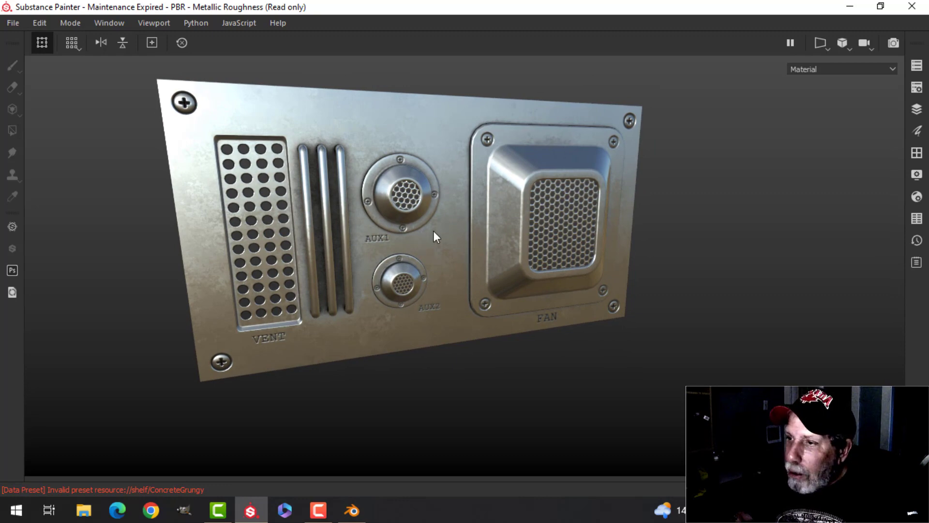
pyautogui.moveTo(623, 211)
pyautogui.keyDown('alt'); pyautogui.mouseDown()
pyautogui.moveTo(609, 213)
pyautogui.moveTo(615, 206)
pyautogui.mouseUp(); pyautogui.keyUp('alt')
pyautogui.keyDown('alt'); pyautogui.moveTo(516, 195); pyautogui.dragTo(478, 187); pyautogui.keyUp('alt')
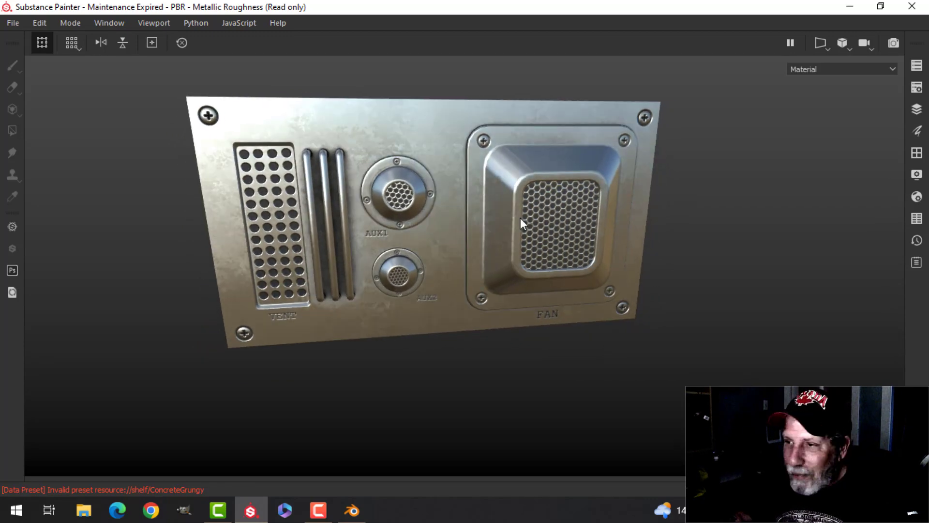